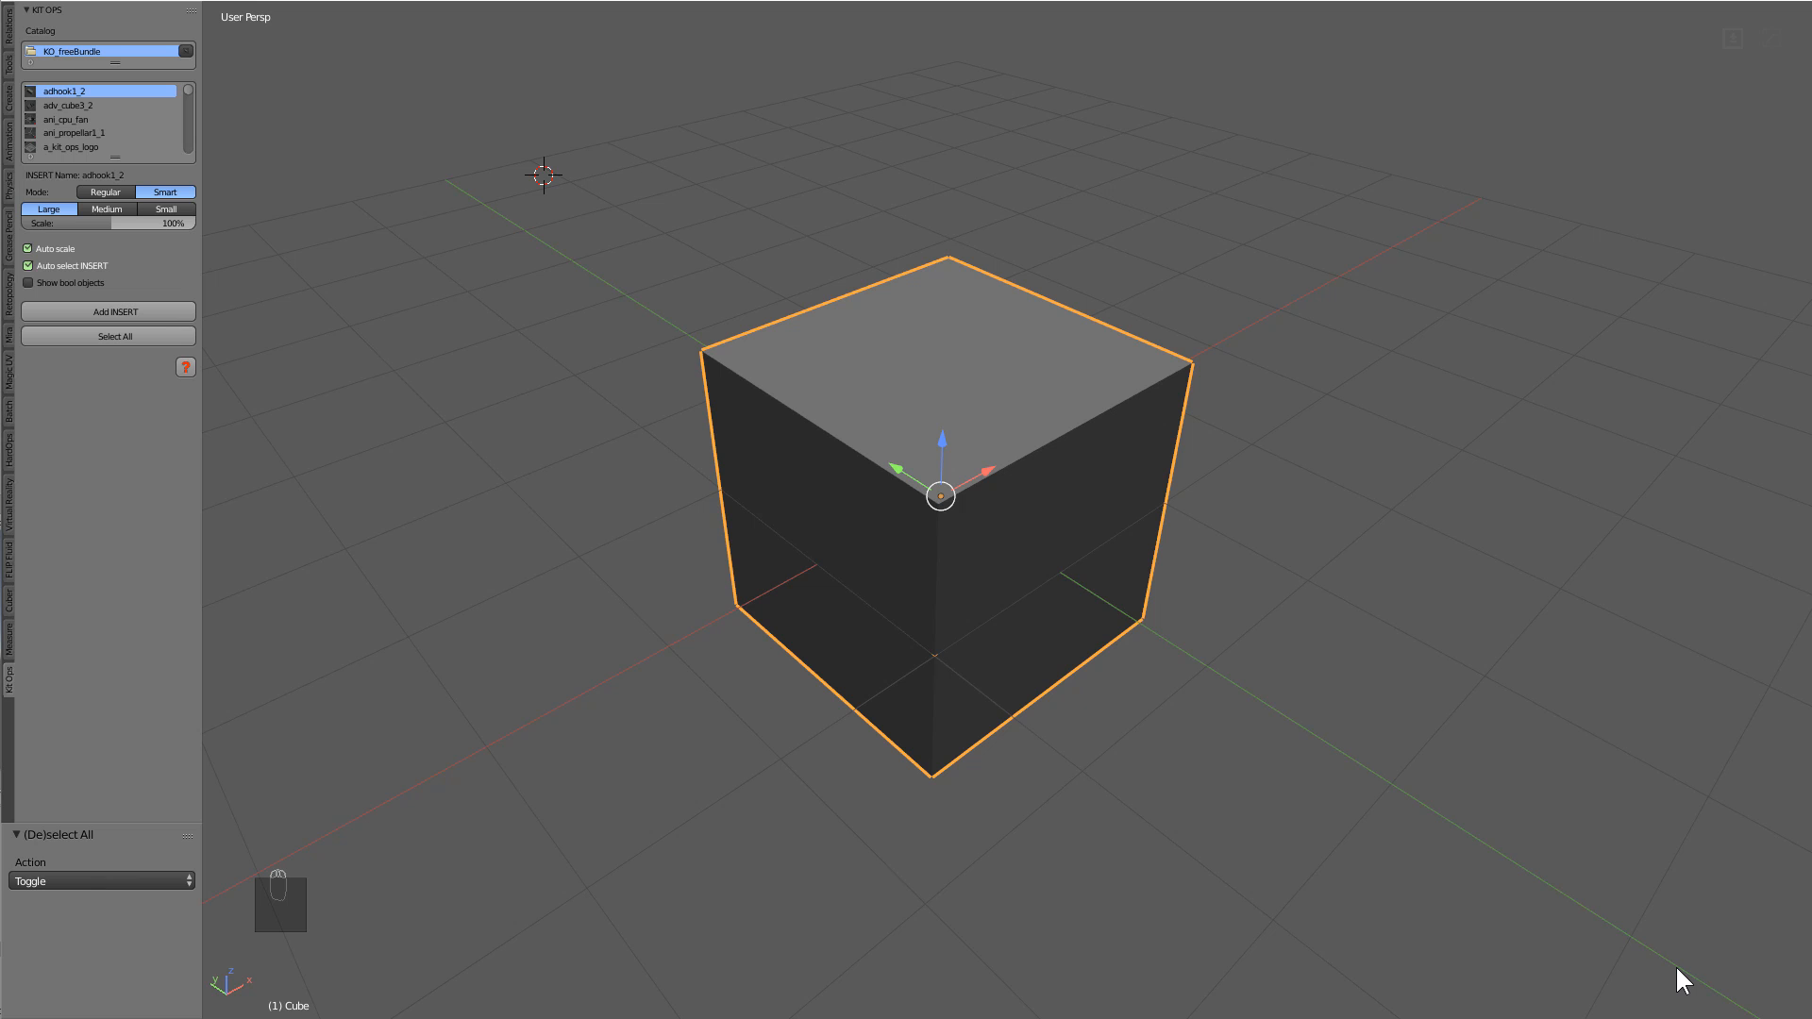
# Reset the 3D cursor to the world origin and scale the cube by 2 along X and Y only.
pyautogui.moveTo(1528, 881); pyautogui.dragTo(1185, 858, button='middle')
pyautogui.hotkey('shift', 'c')
pyautogui.moveTo(1141, 781); pyautogui.dragTo(964, 640, button='middle')
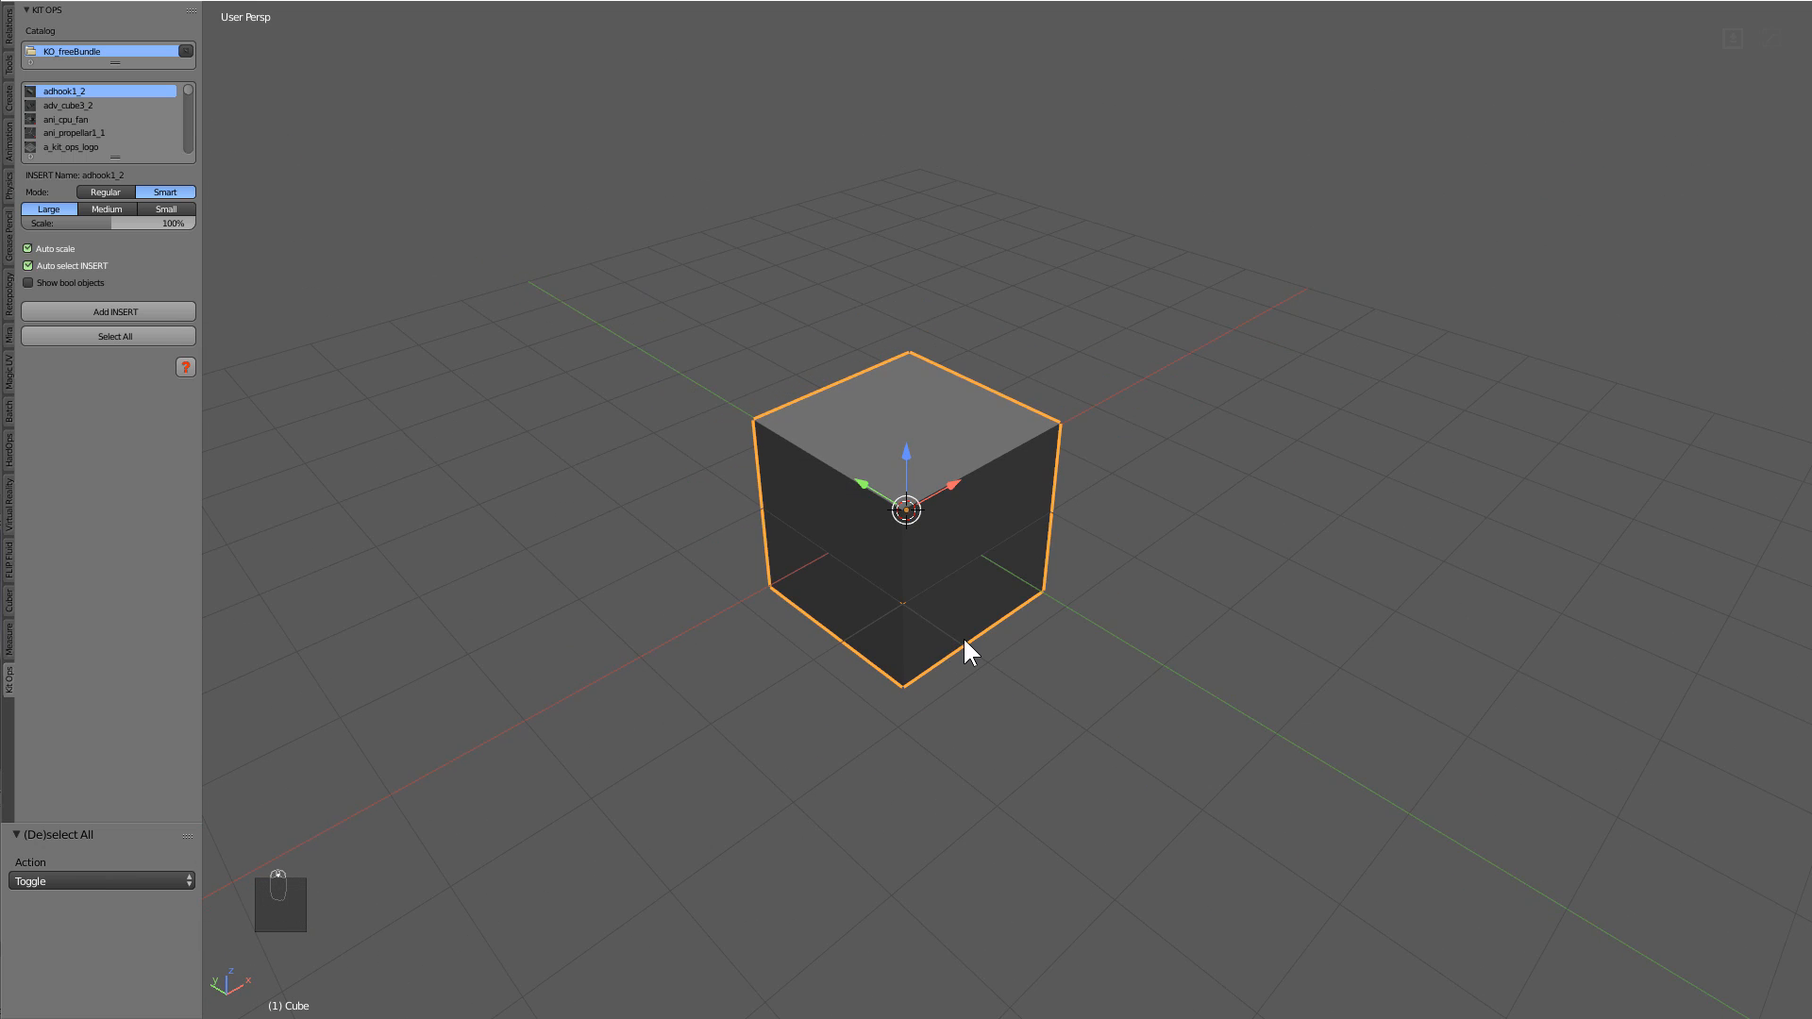
pyautogui.press('s')
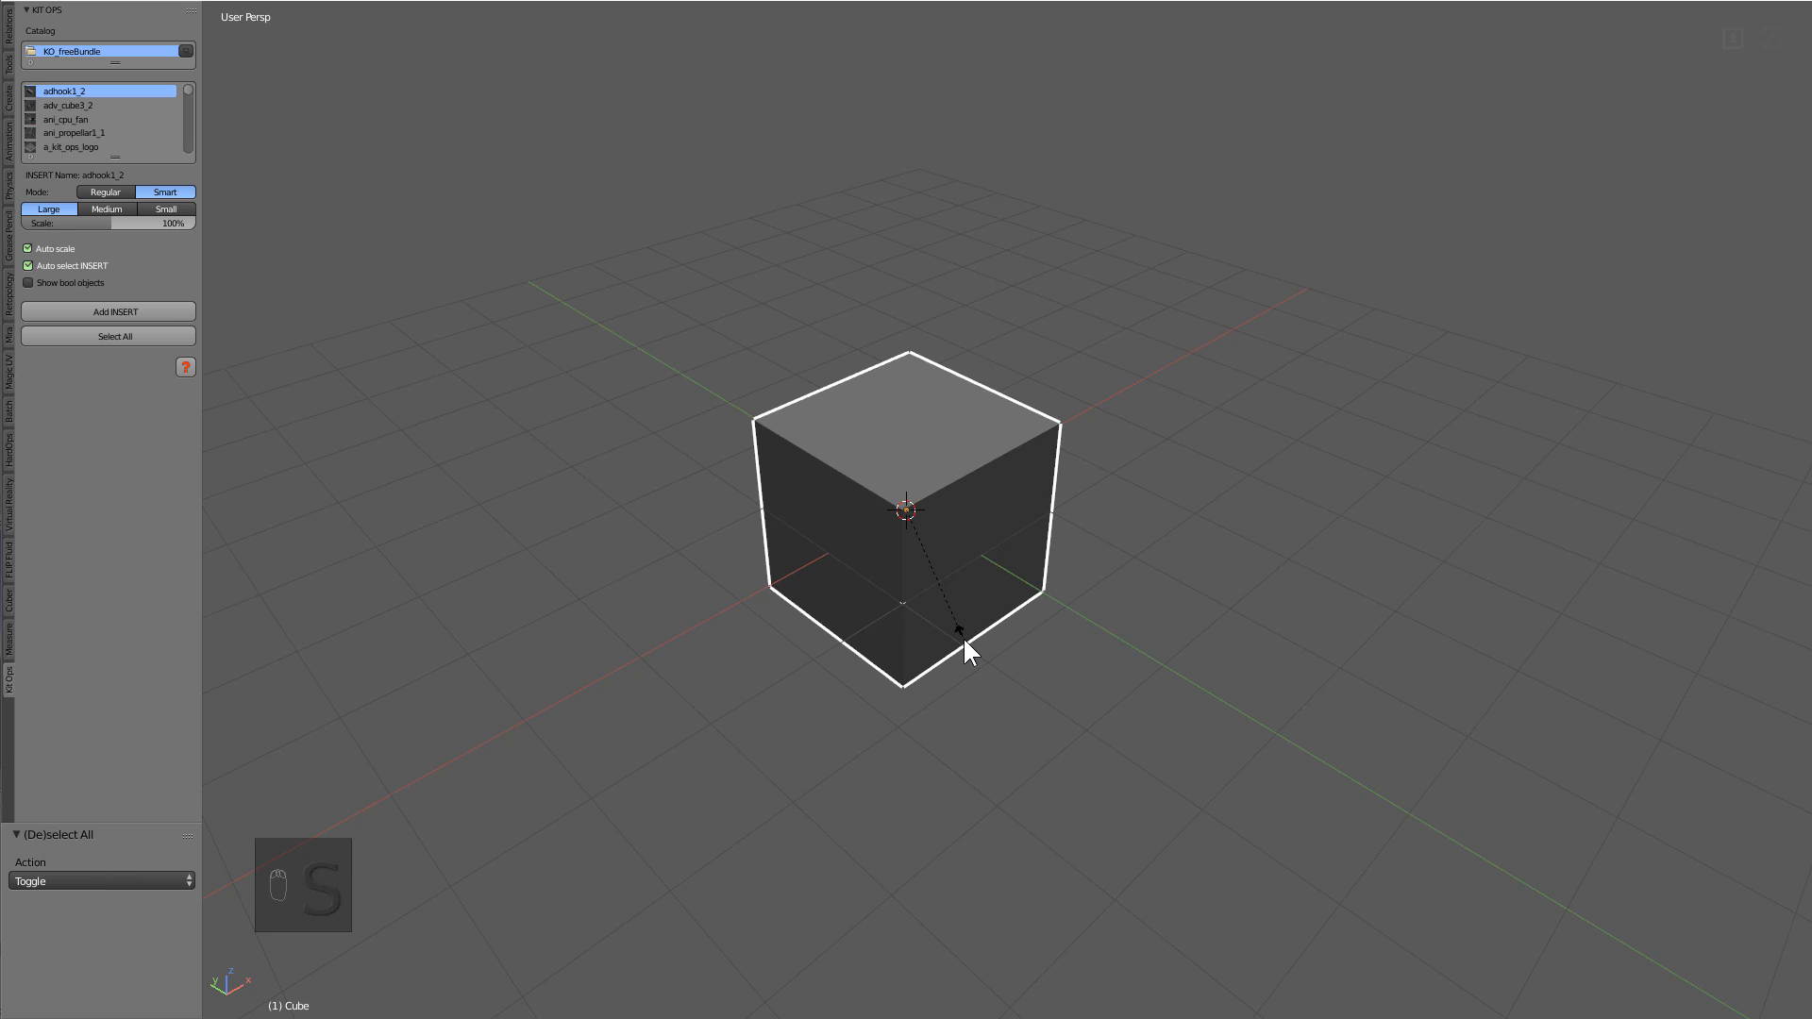
pyautogui.hotkey('shift', 'z')
pyautogui.press('2')
pyautogui.press('Return')
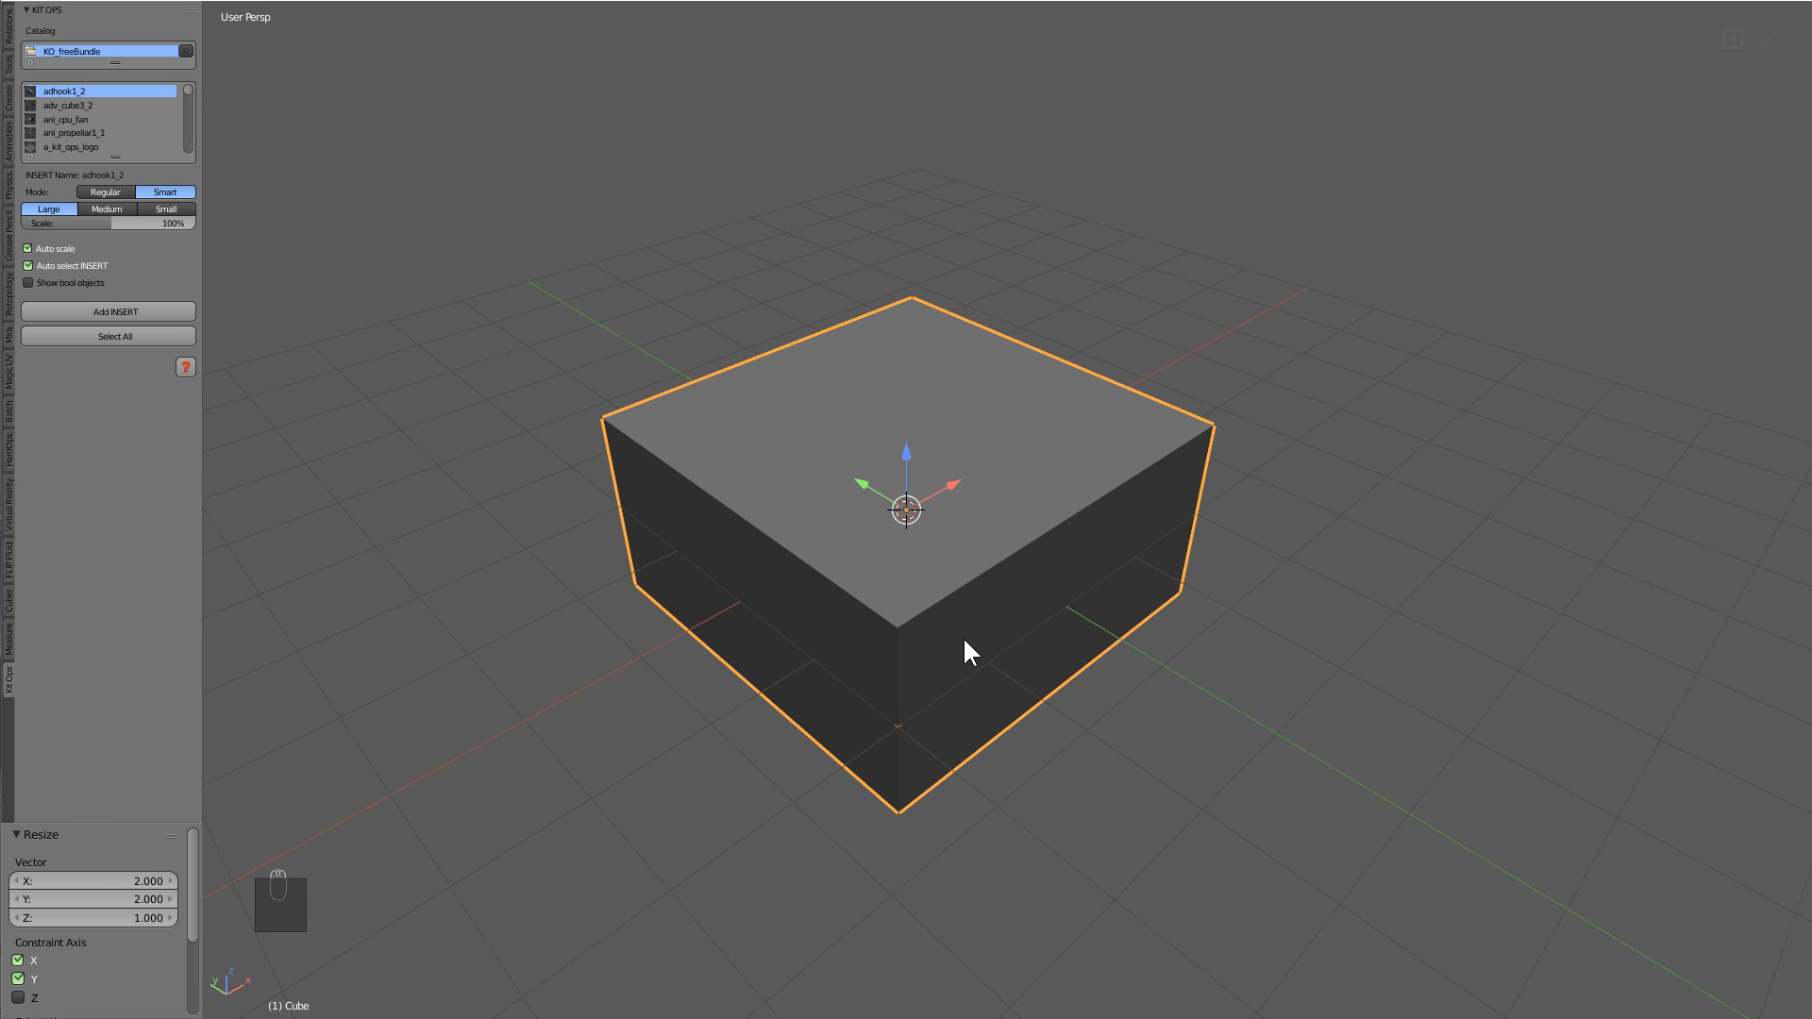
# Scale the block by 1.5 along Y and by 0.5 along Z, repeating the Z scaling once more.
pyautogui.write('sy1.5')
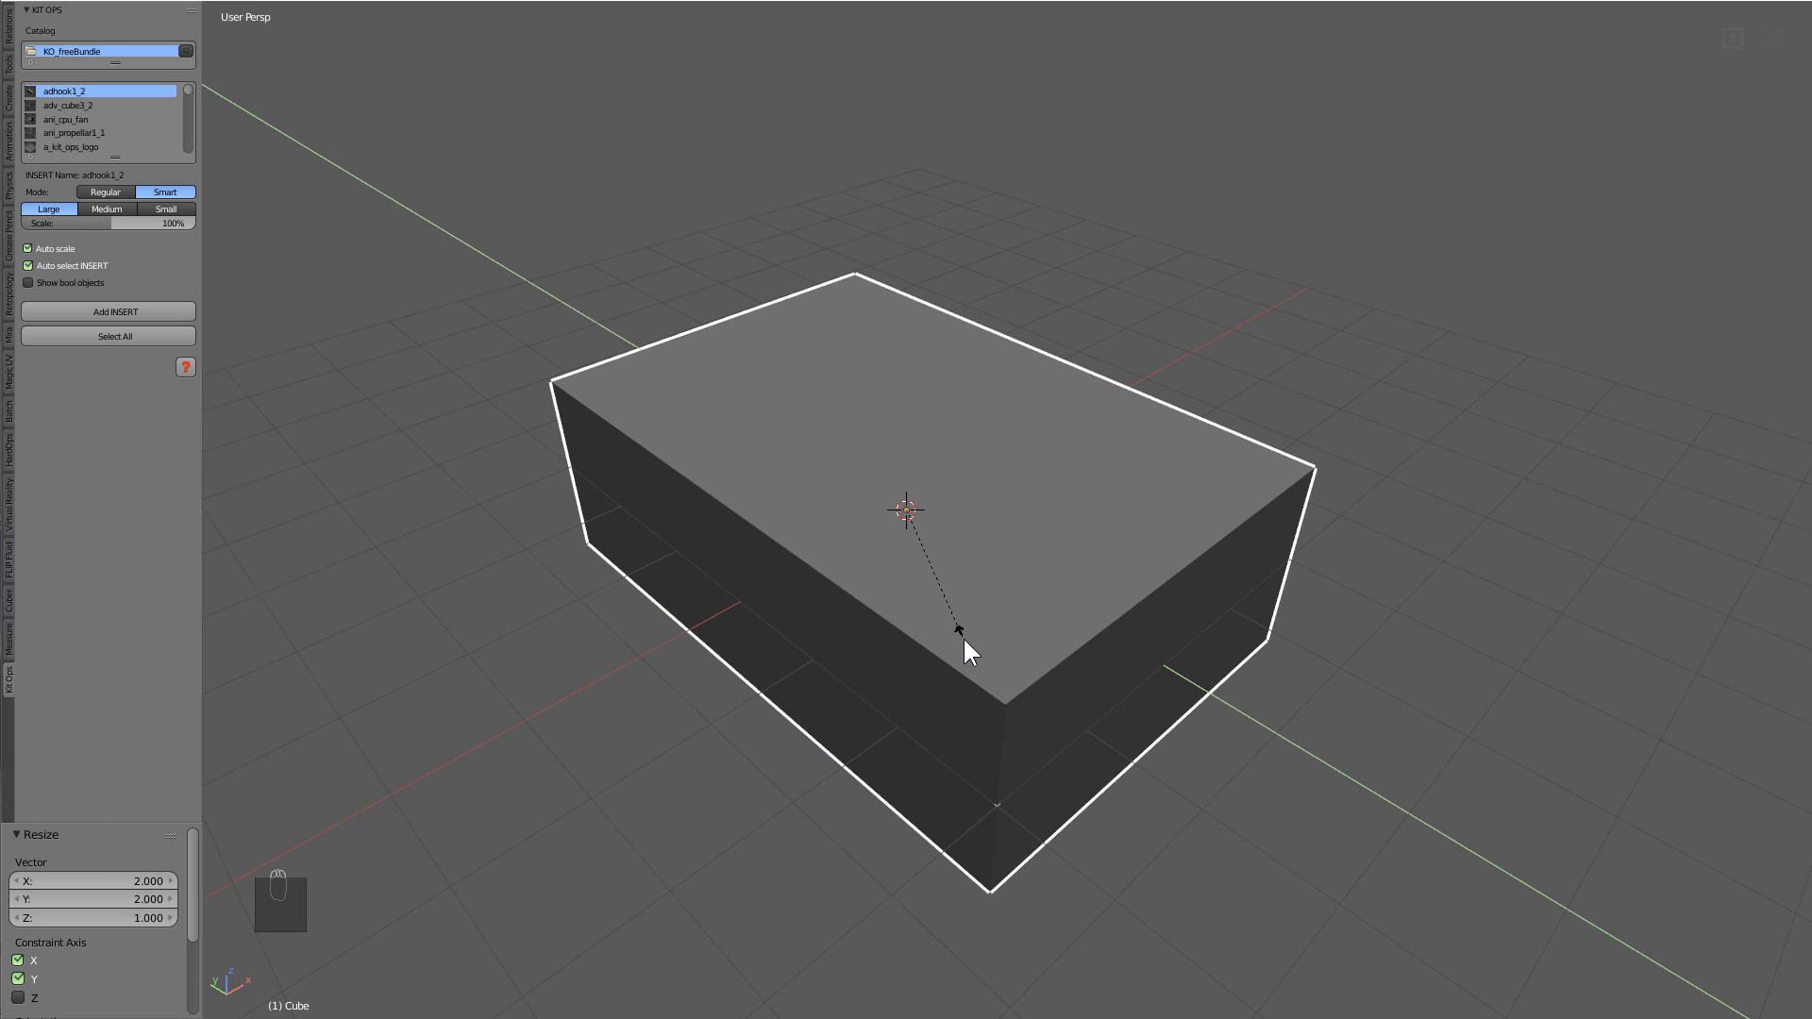
pyautogui.press('Return')
pyautogui.write('s')
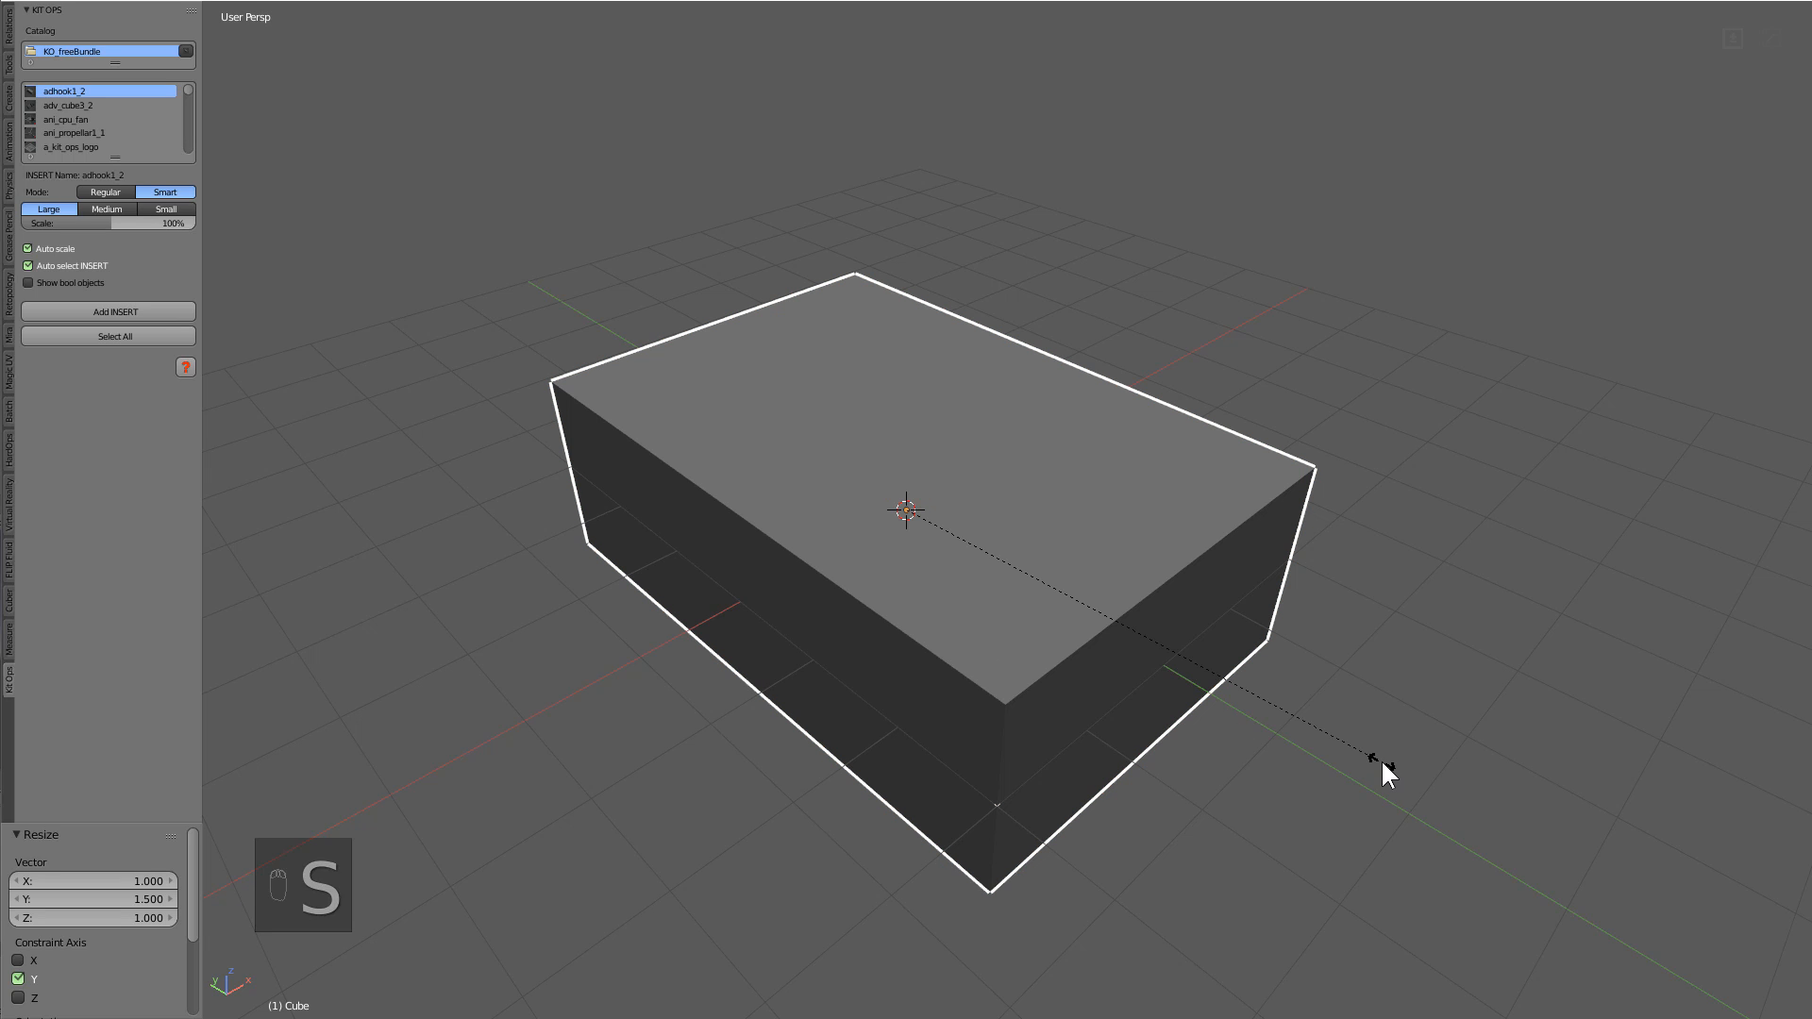
pyautogui.write('z.5')
pyautogui.press('Return')
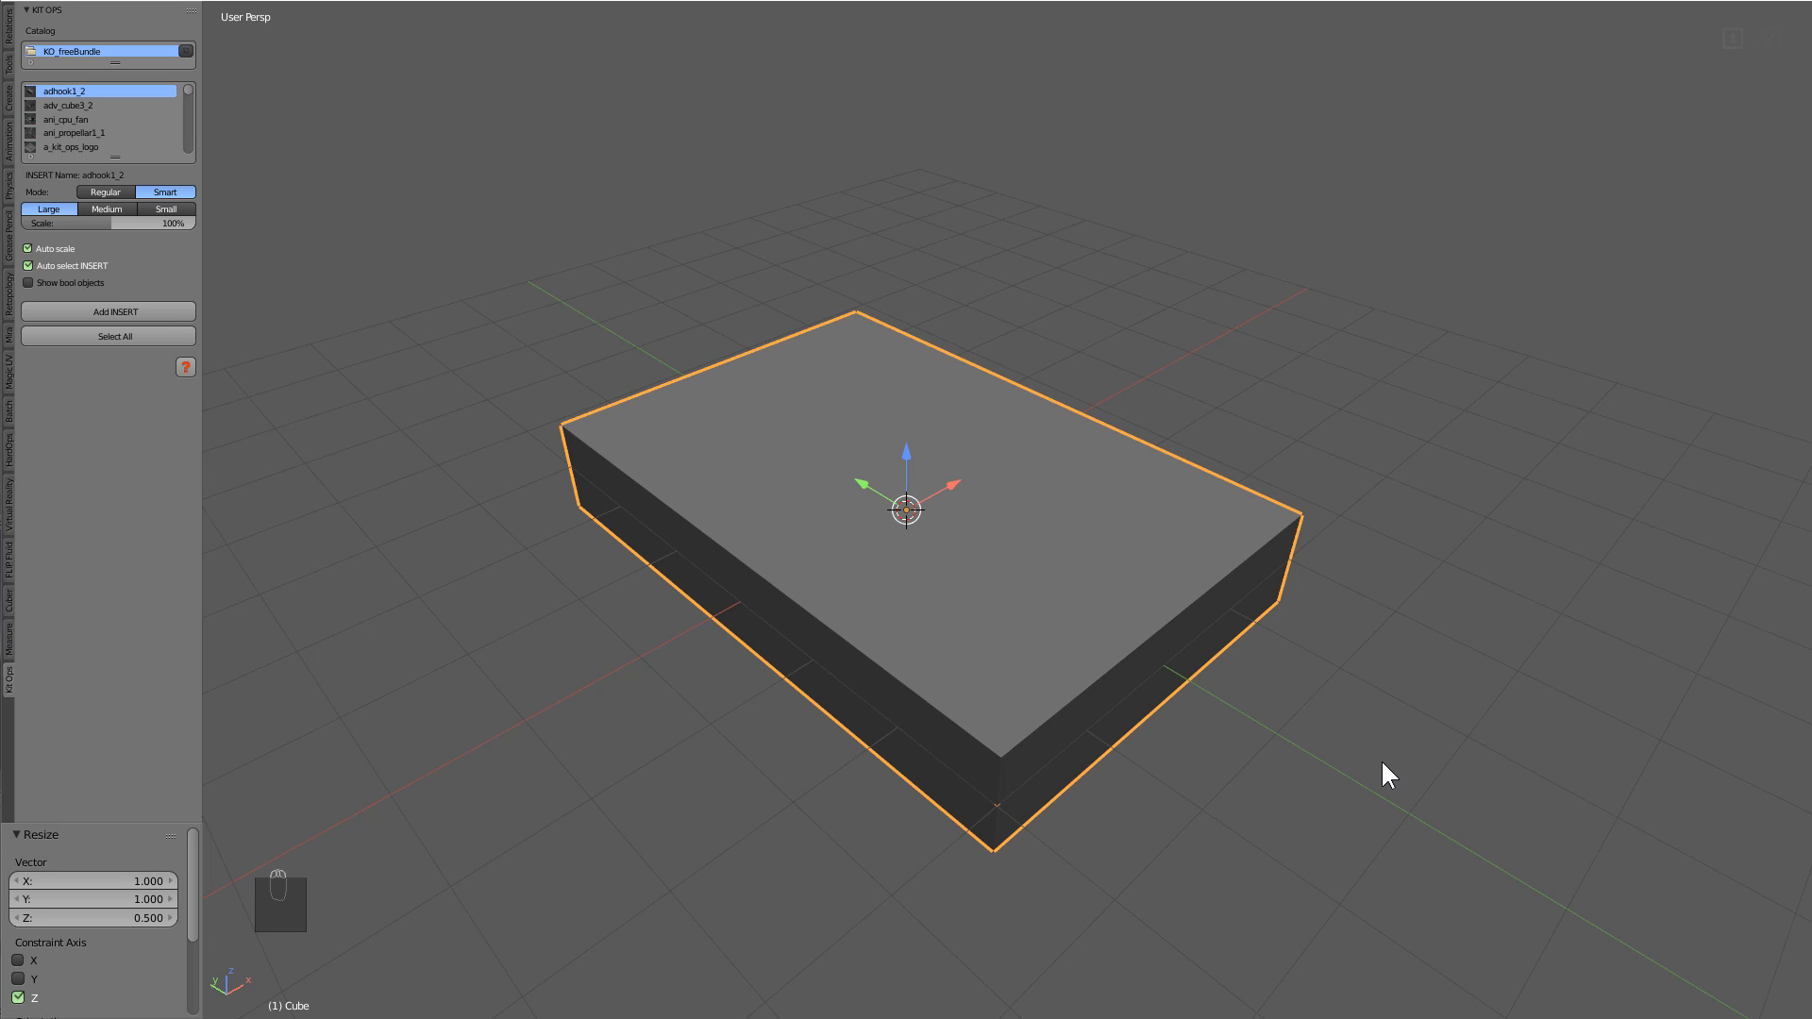
pyautogui.hotkey('shift', 'r')
pyautogui.scroll(2, 1170, 726)
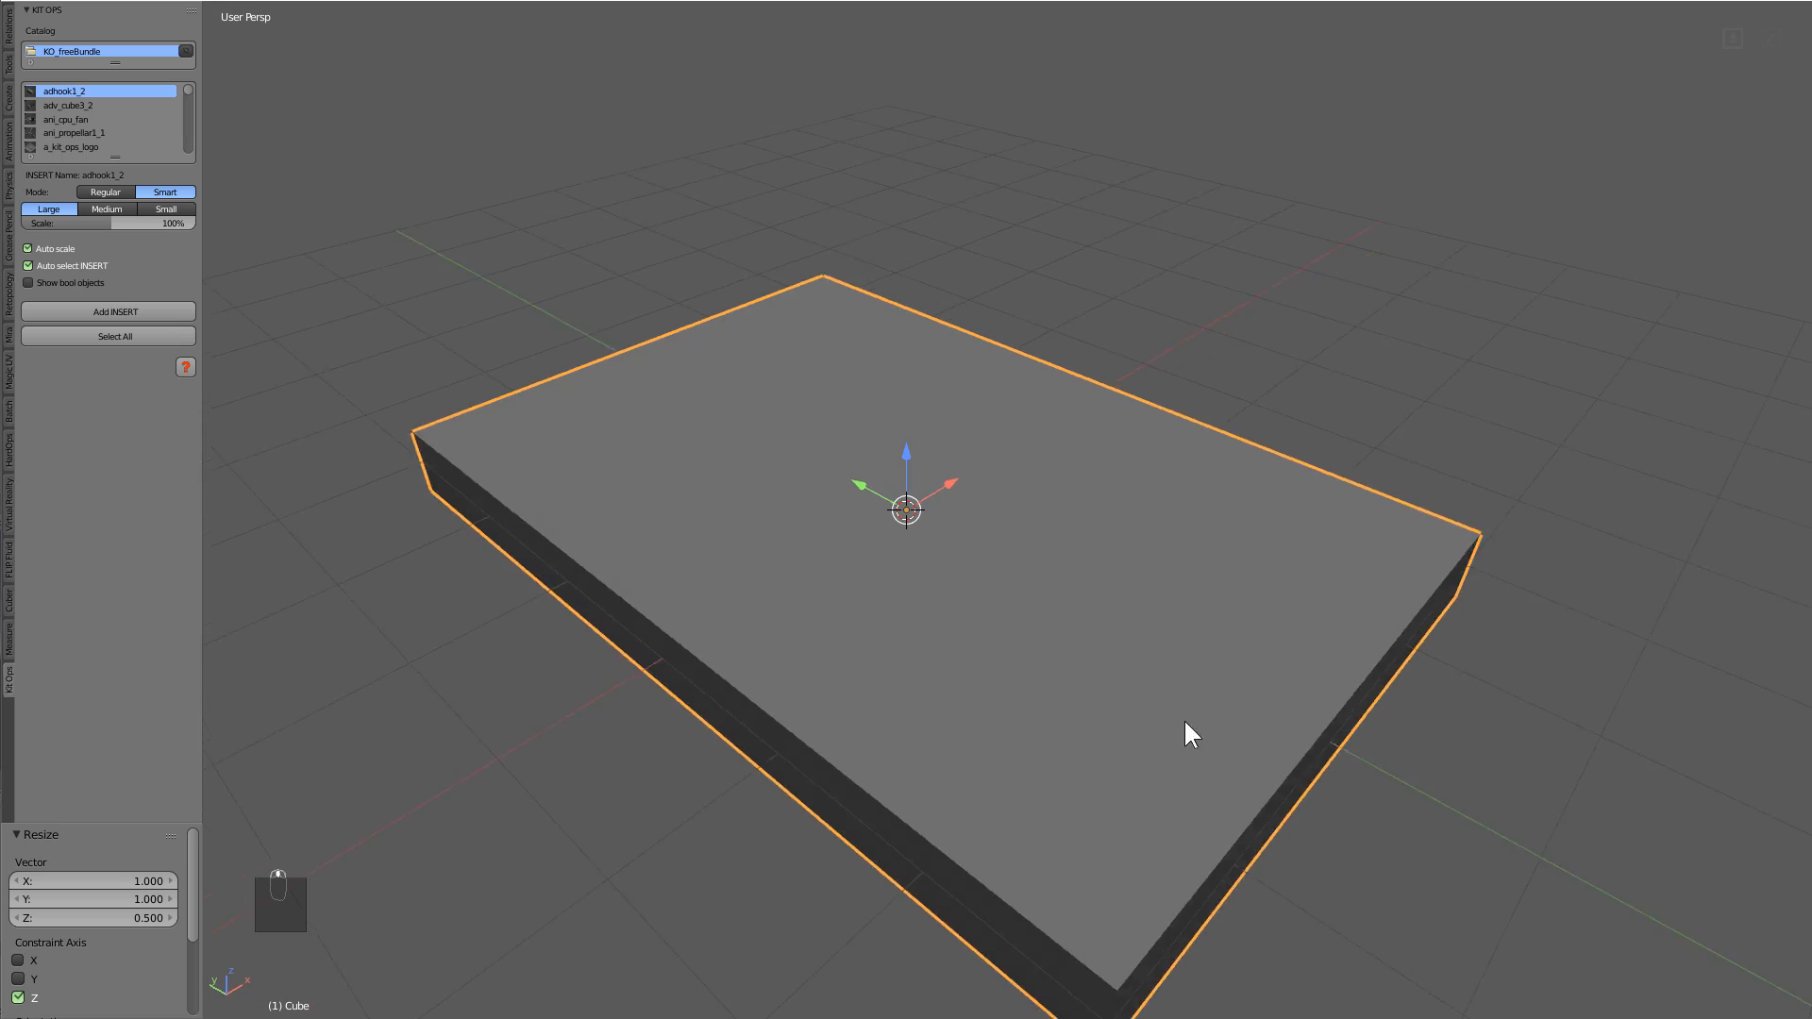
pyautogui.moveTo(1183, 717); pyautogui.dragTo(1106, 629, button='middle')
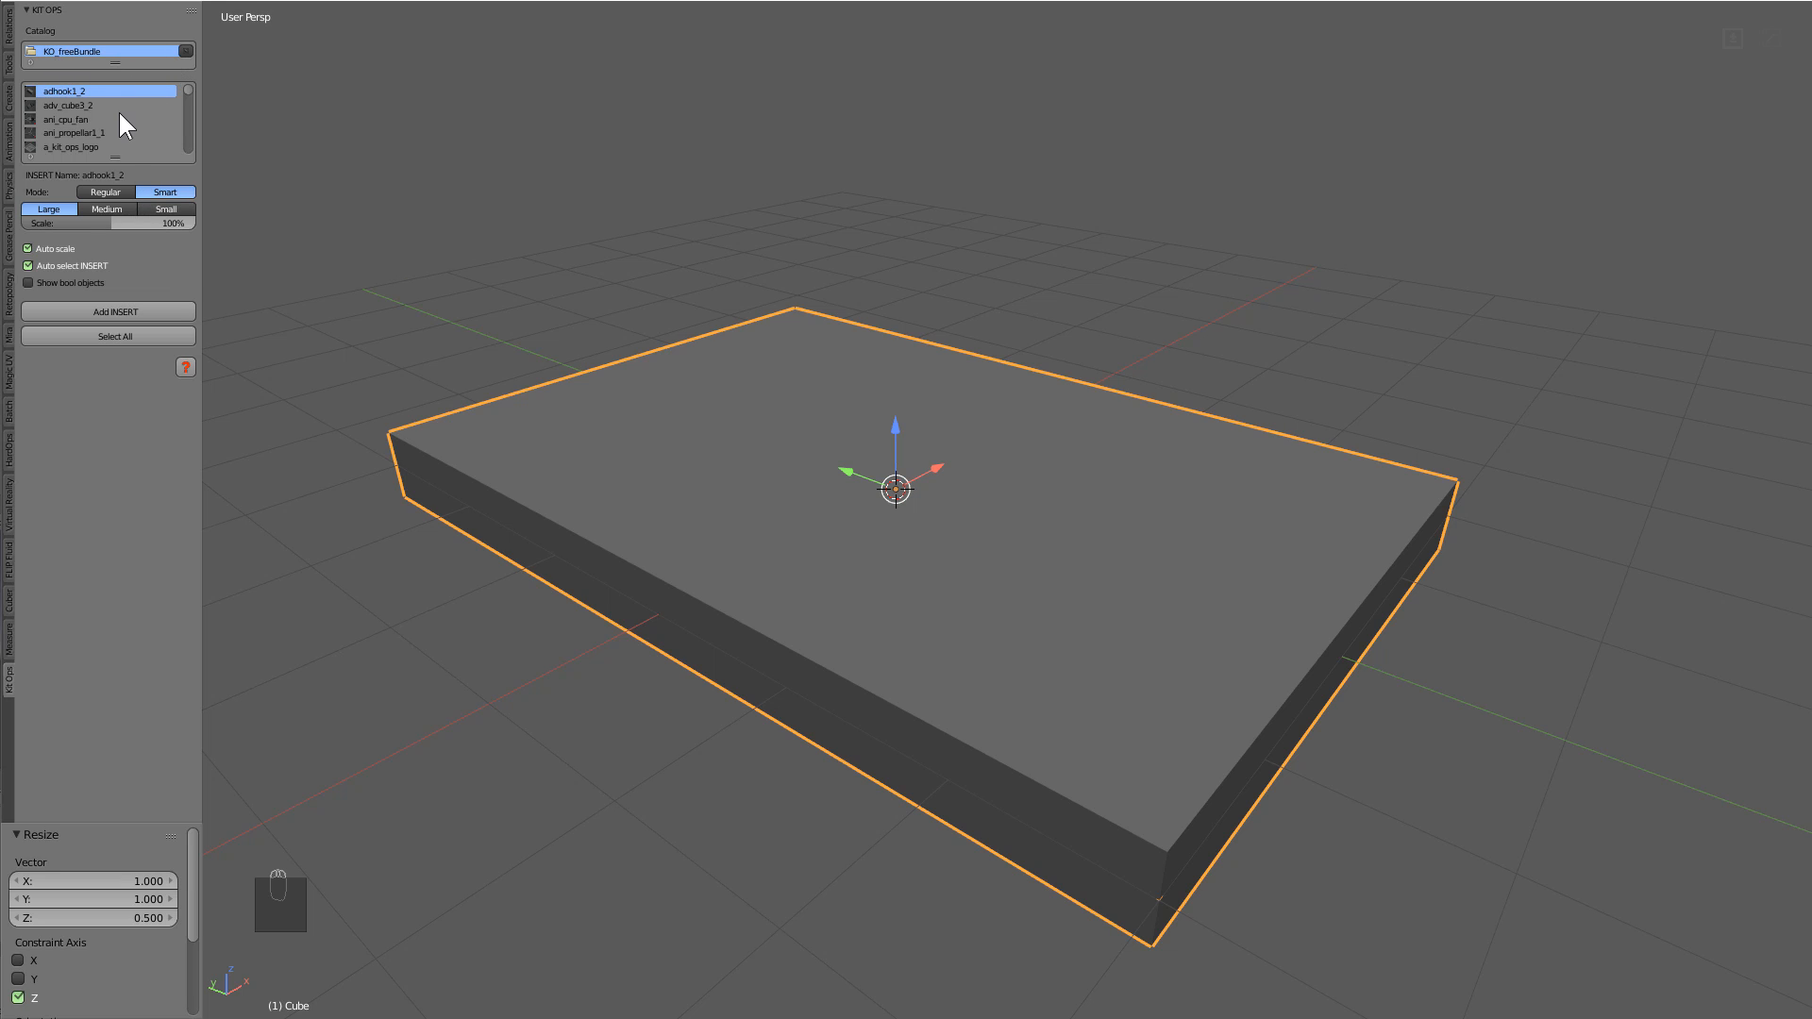
# Place the grate_slope INSERT from the KO_freeBundle catalog at Small size (25%) on the block's top face near the front corner.
pyautogui.scroll(-4, 120, 114)
pyautogui.scroll(3, 120, 114)
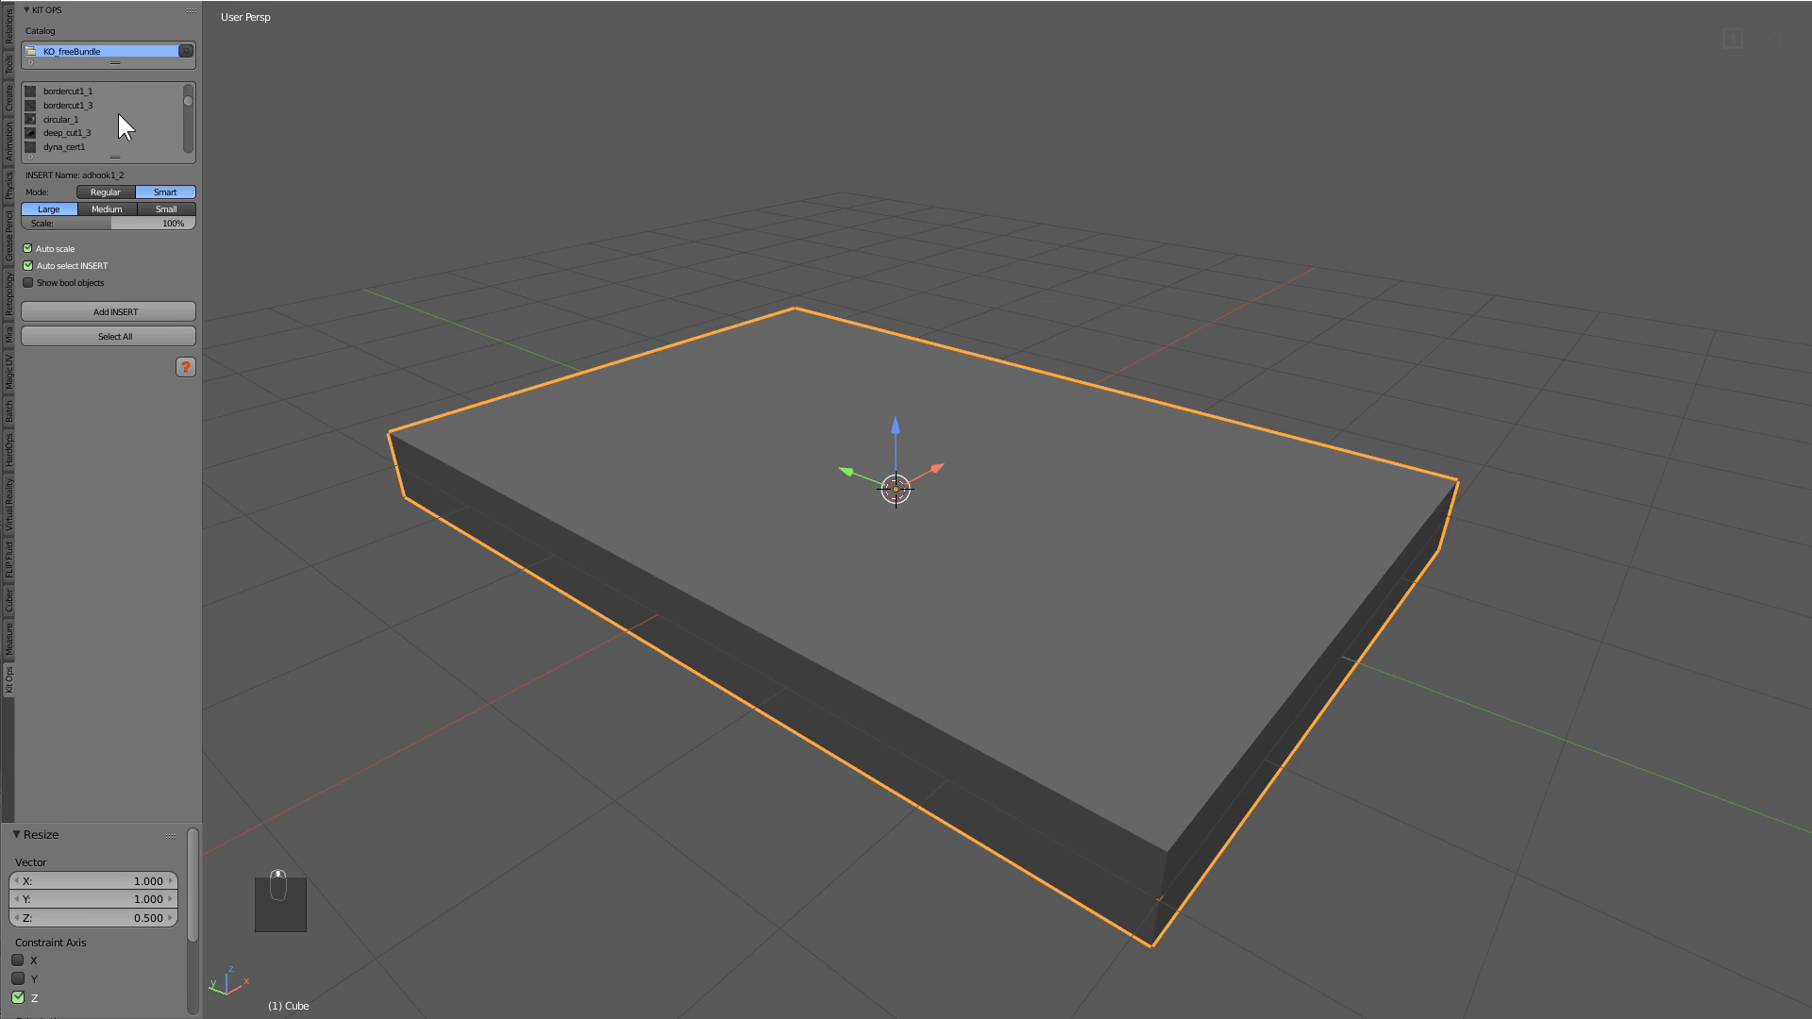
pyautogui.scroll(-4, 119, 115)
pyautogui.click(184, 49)
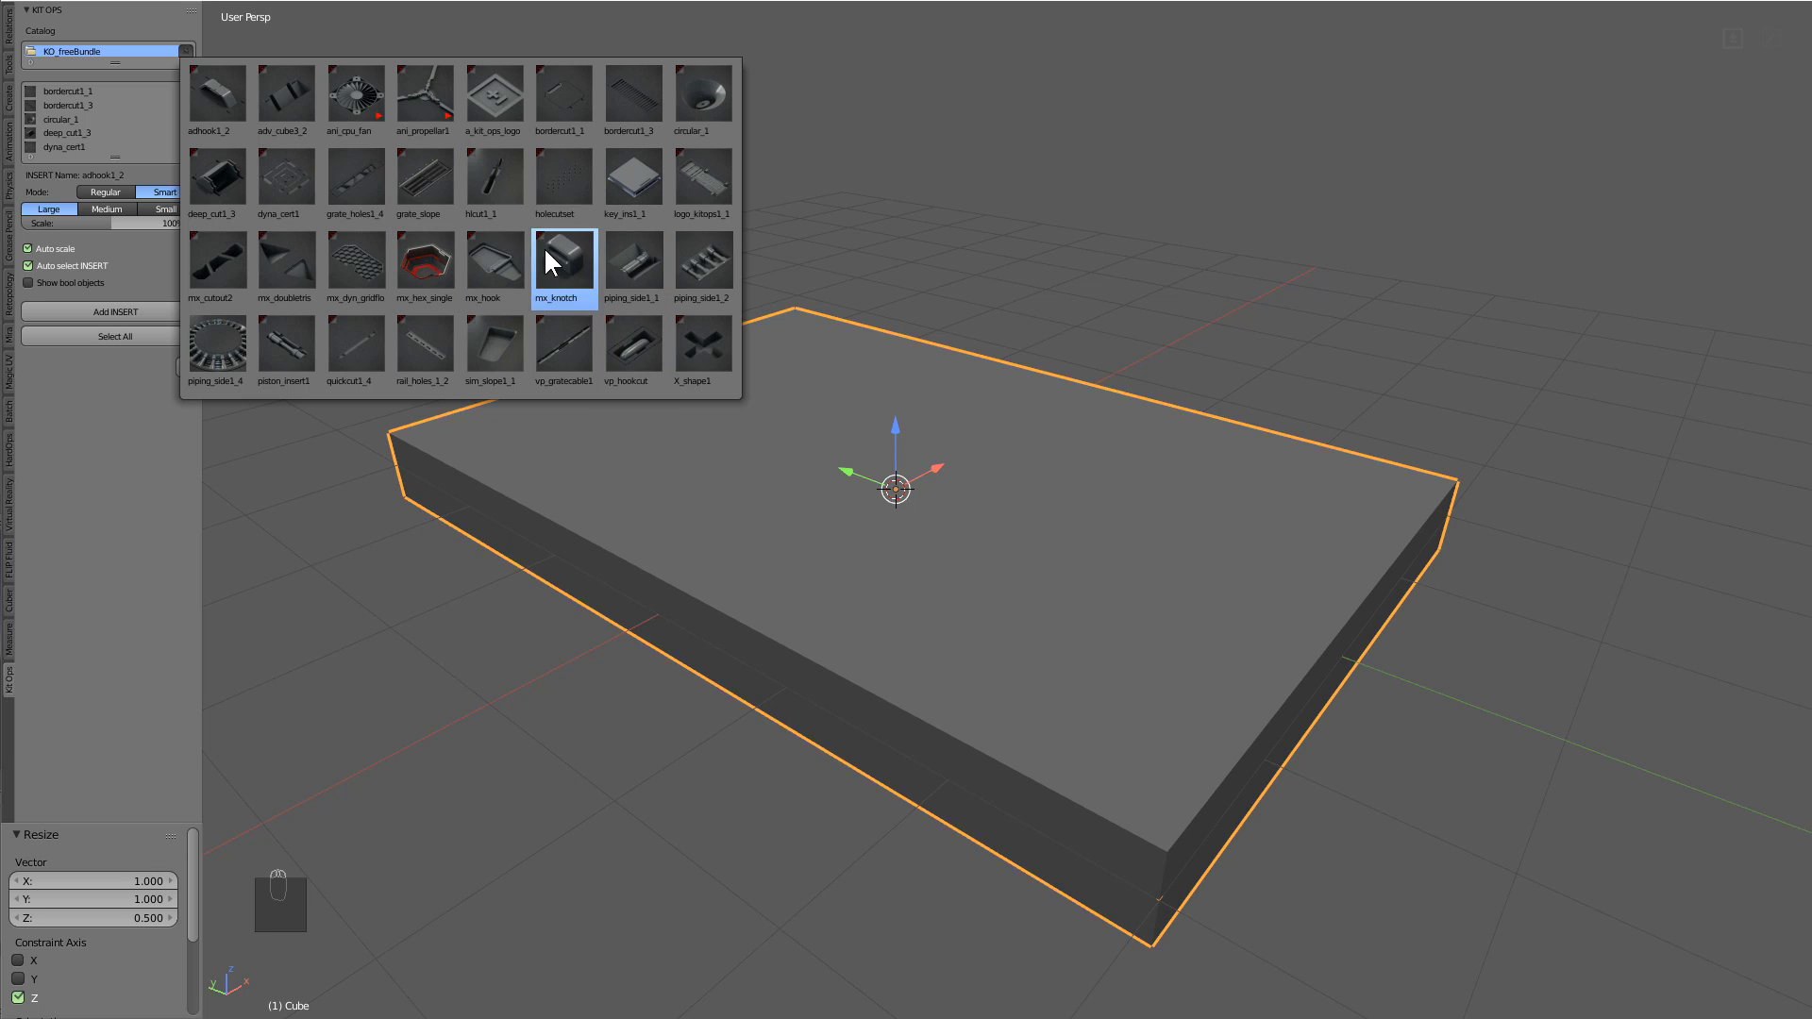
pyautogui.click(420, 180)
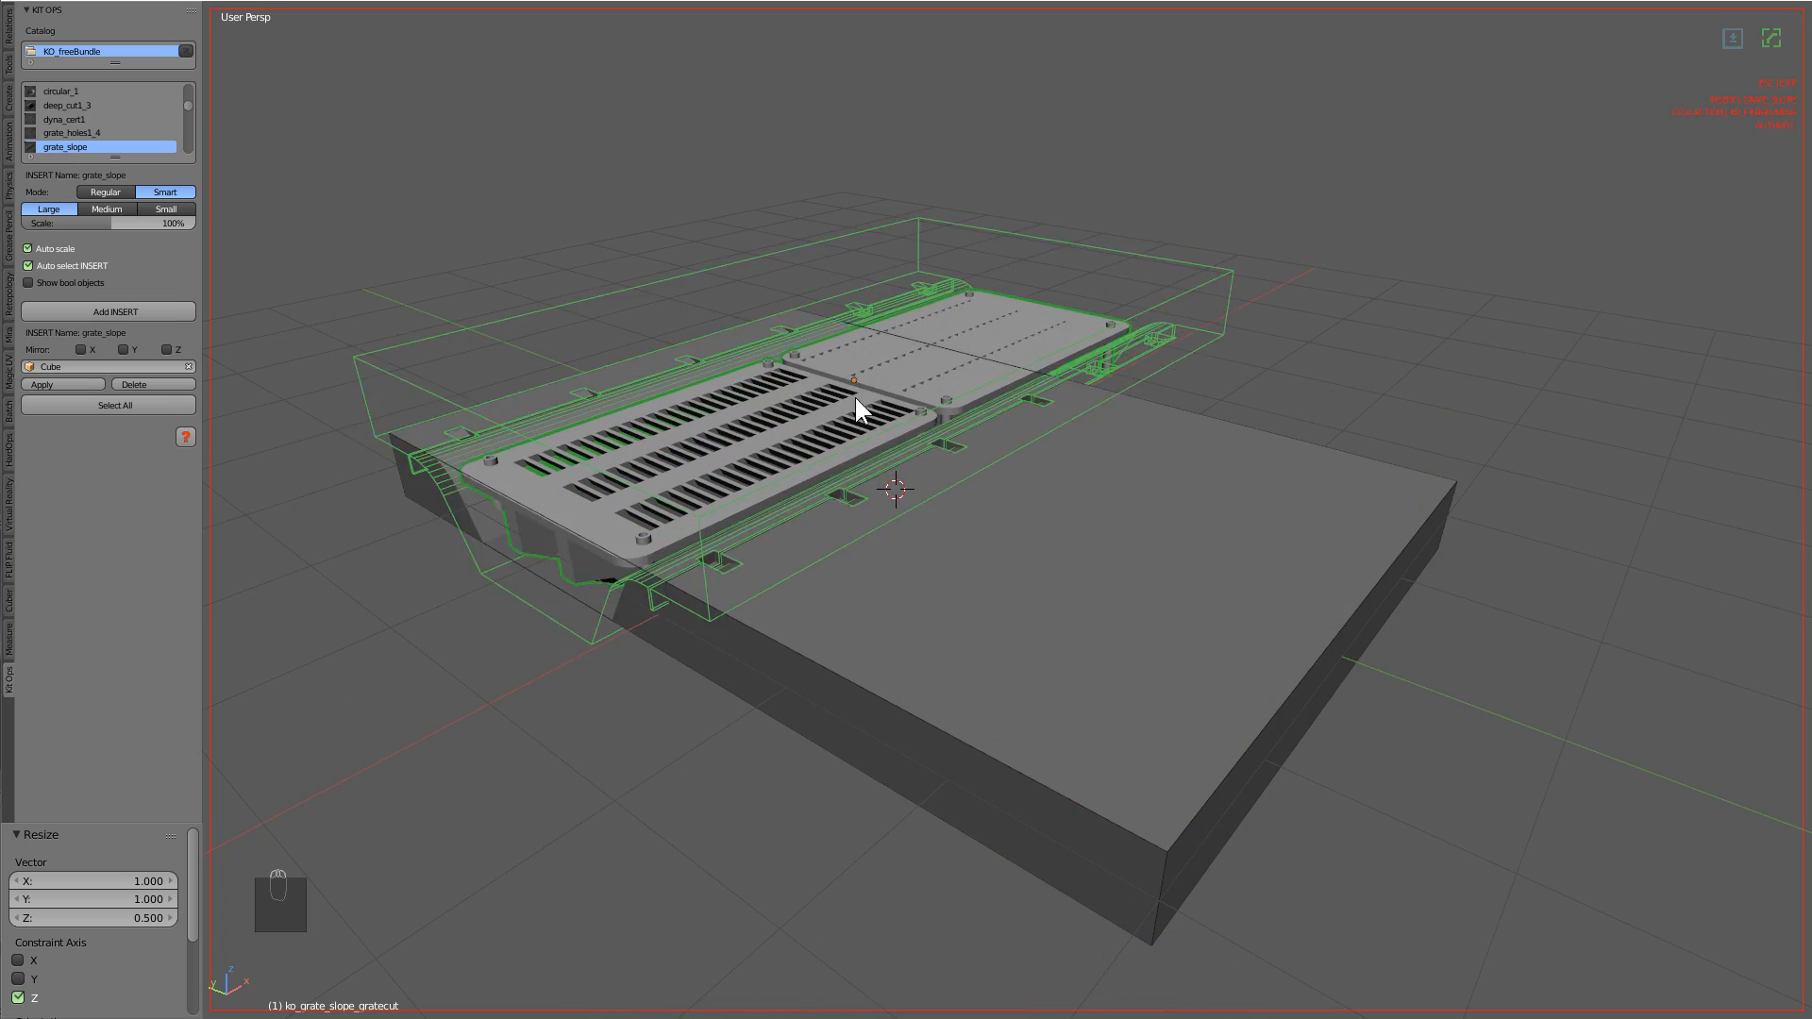
pyautogui.scroll(-2, 875, 423)
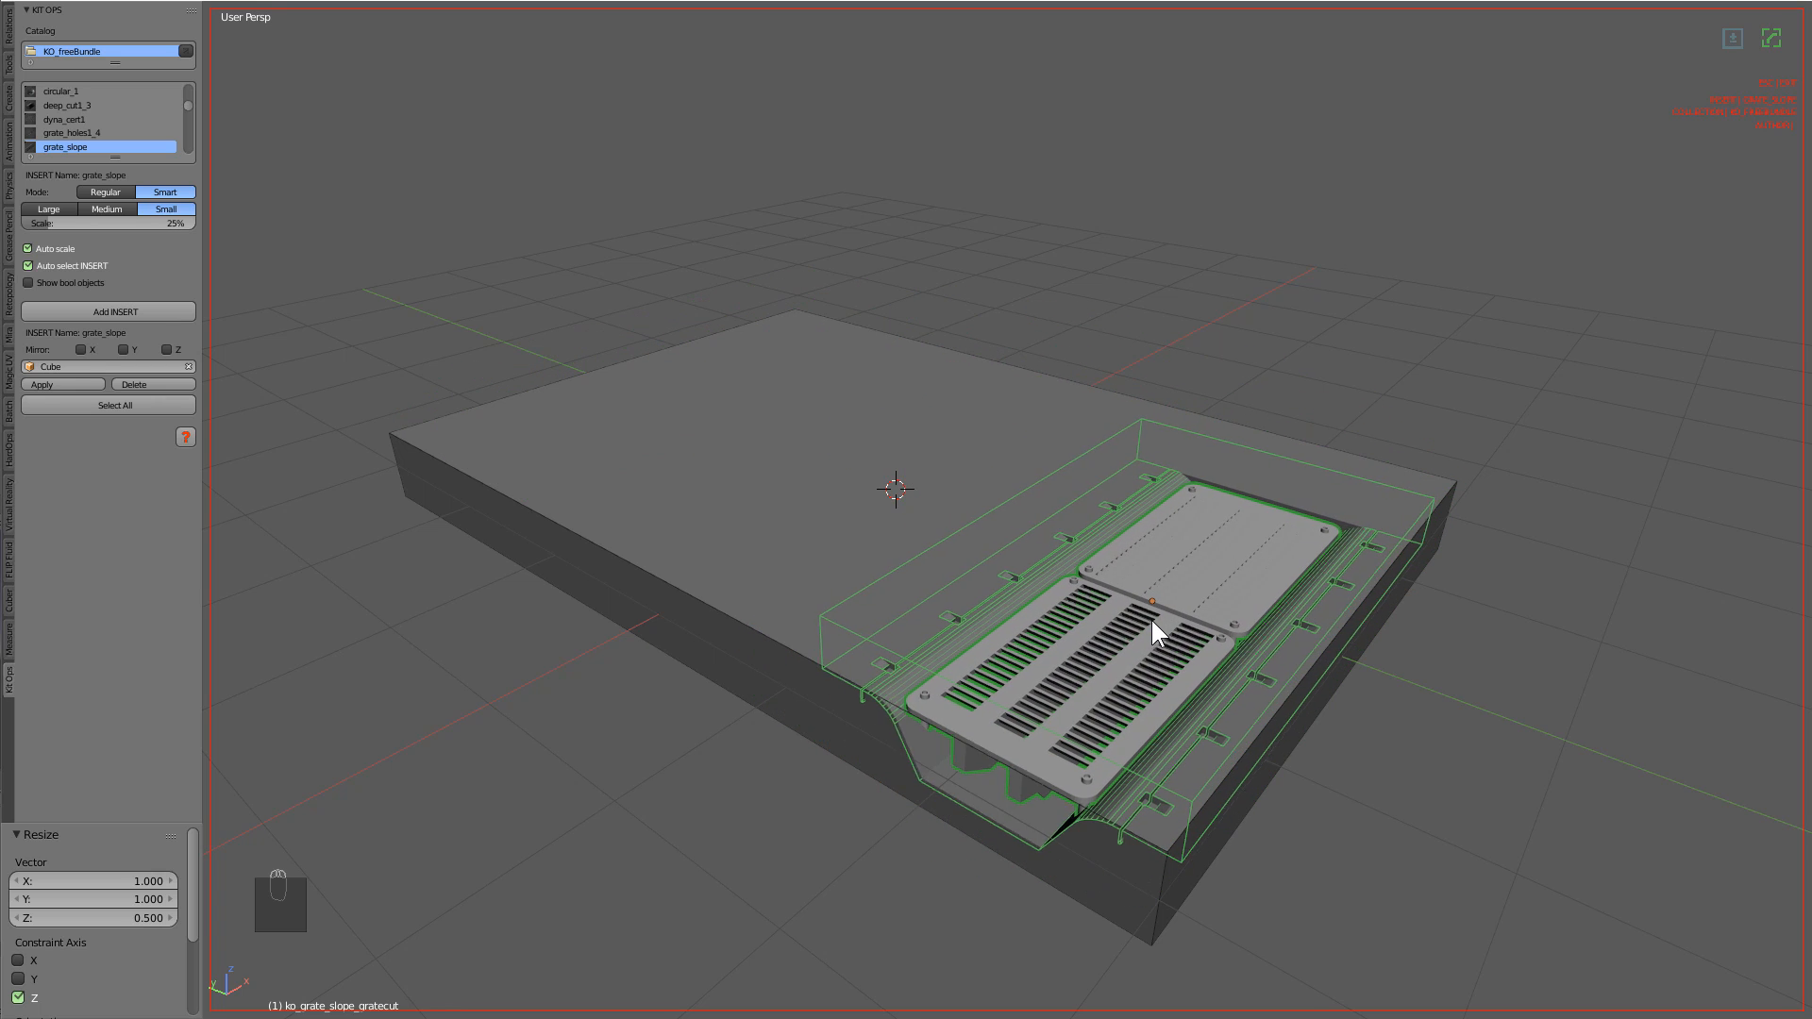
pyautogui.click(1155, 619)
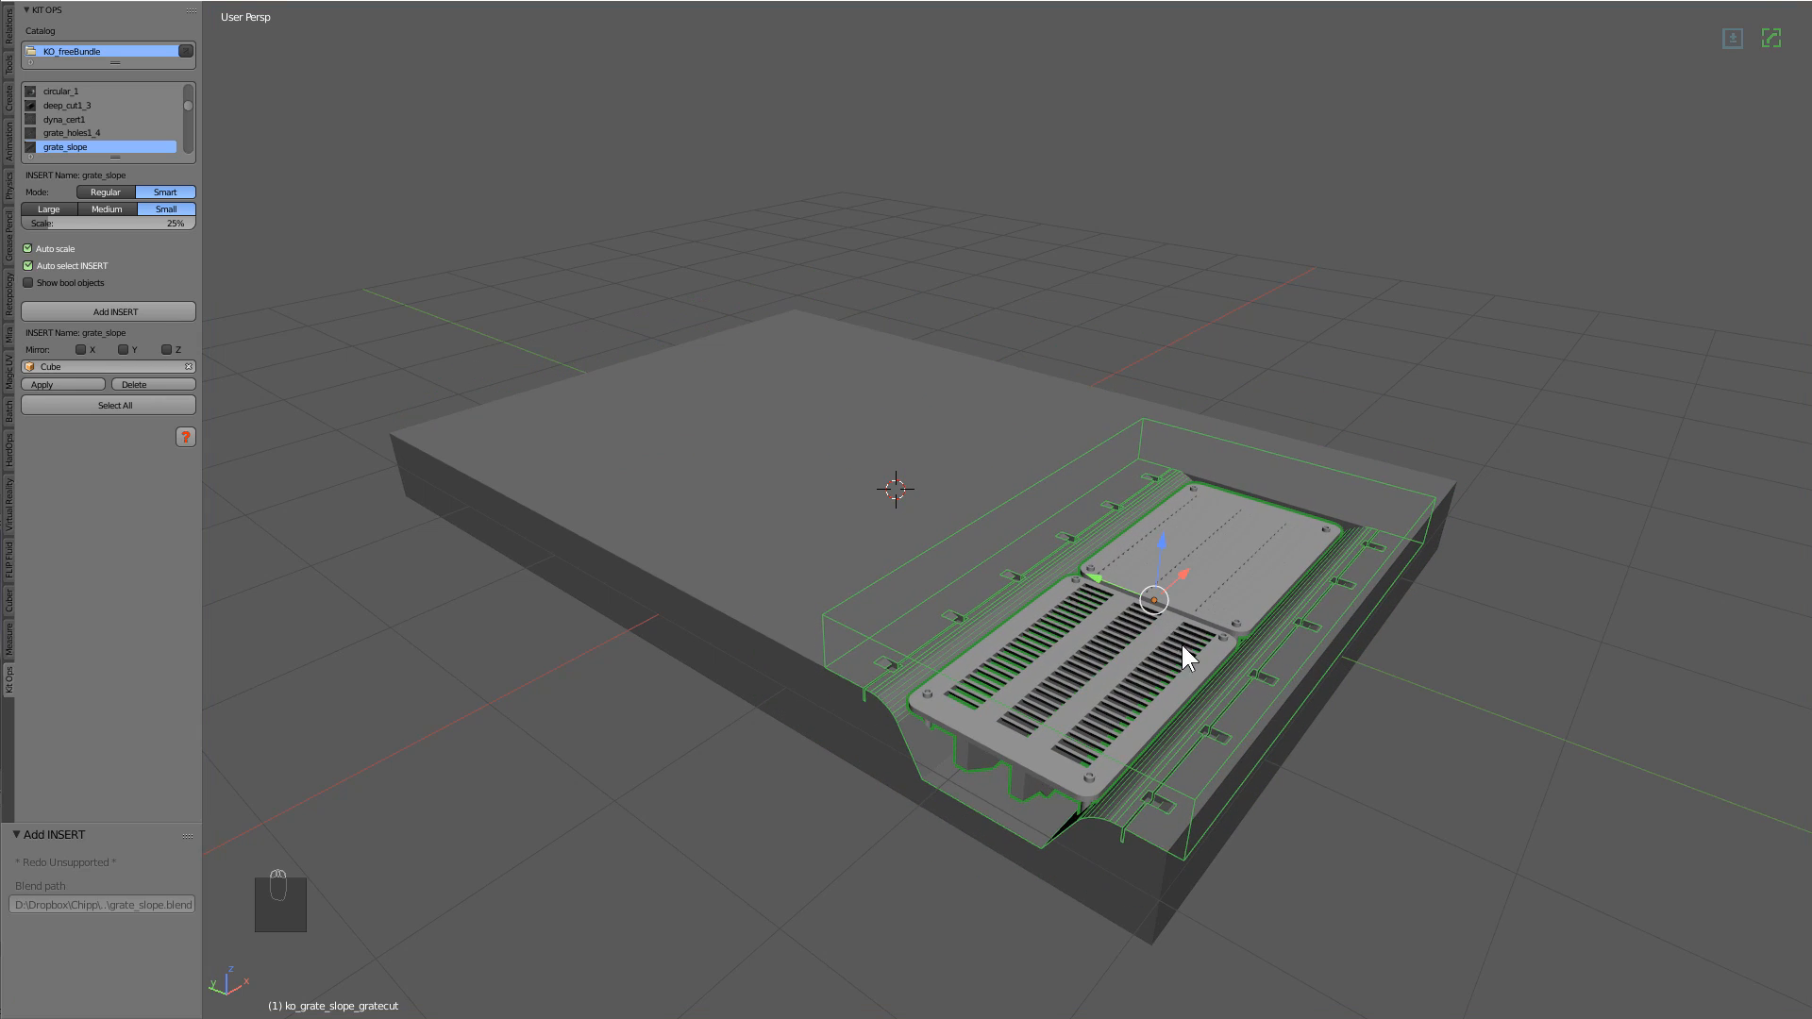
# Scale the grate insert down by a factor of about 0.468.
pyautogui.moveTo(1147, 707); pyautogui.dragTo(1196, 653, button='middle')
pyautogui.scroll(3, 1225, 687)
pyautogui.scroll(-6, 1094, 486)
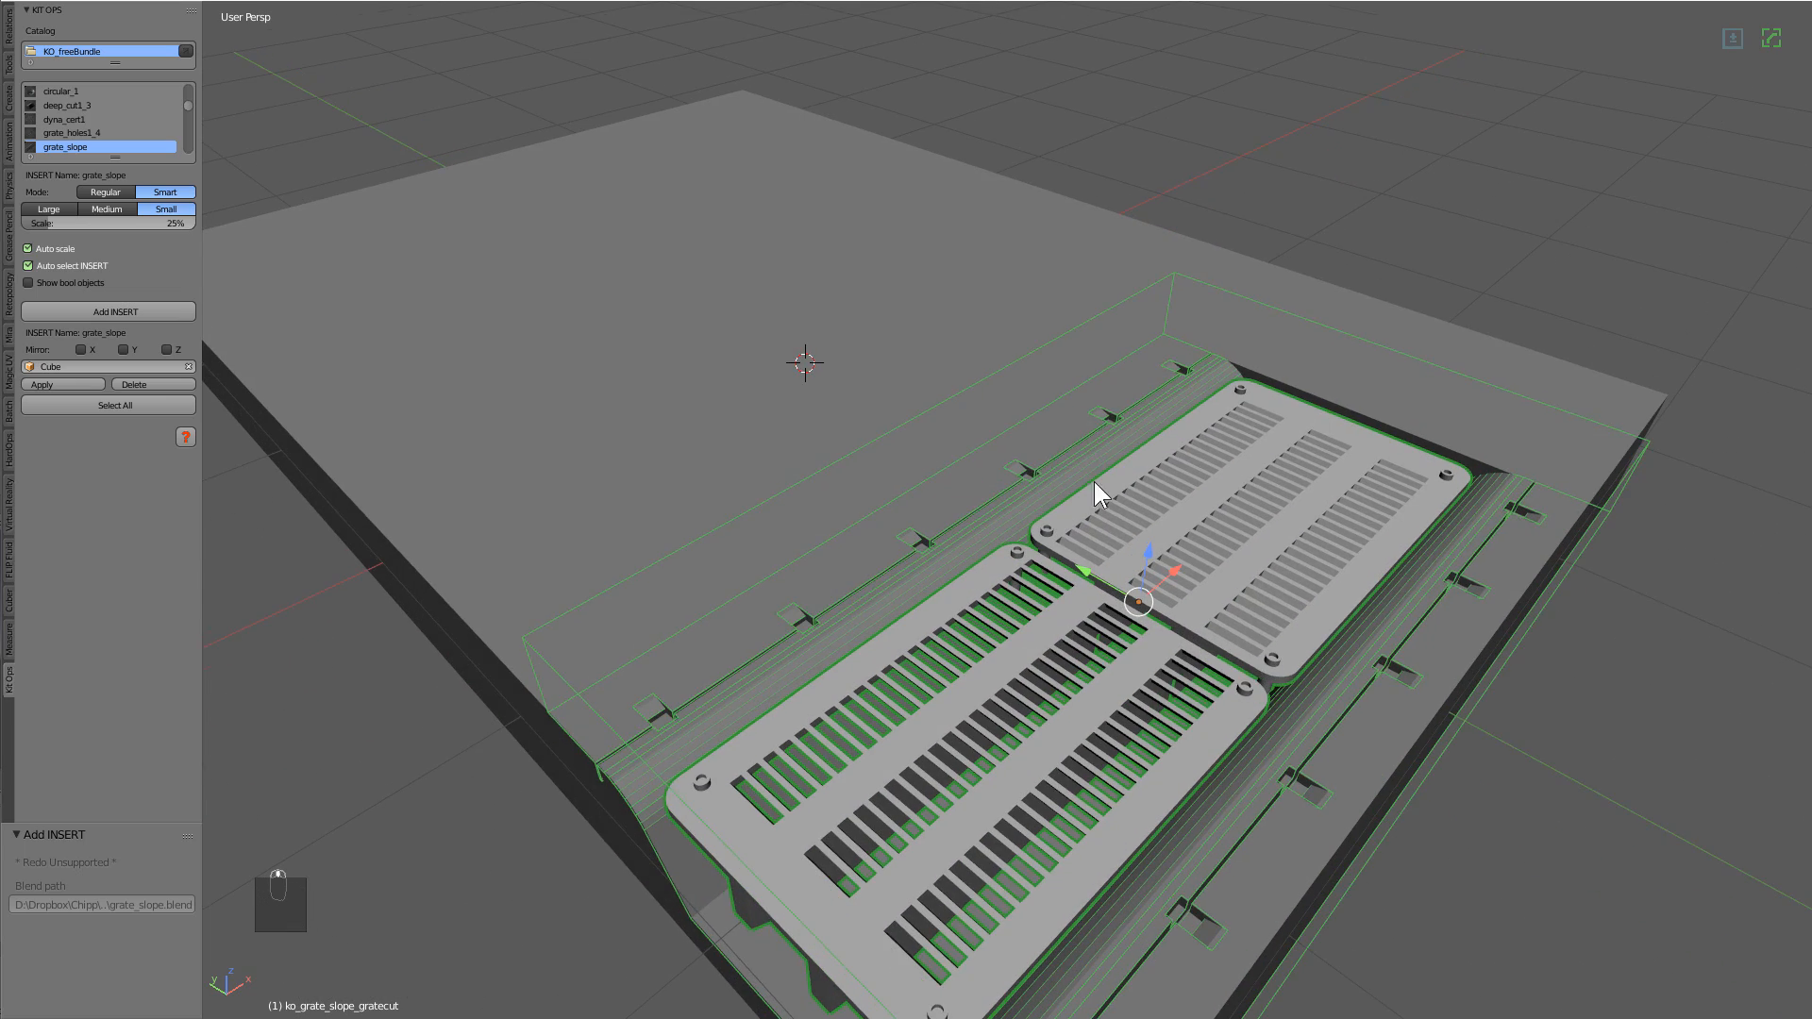
pyautogui.press('s')
pyautogui.click(1193, 628)
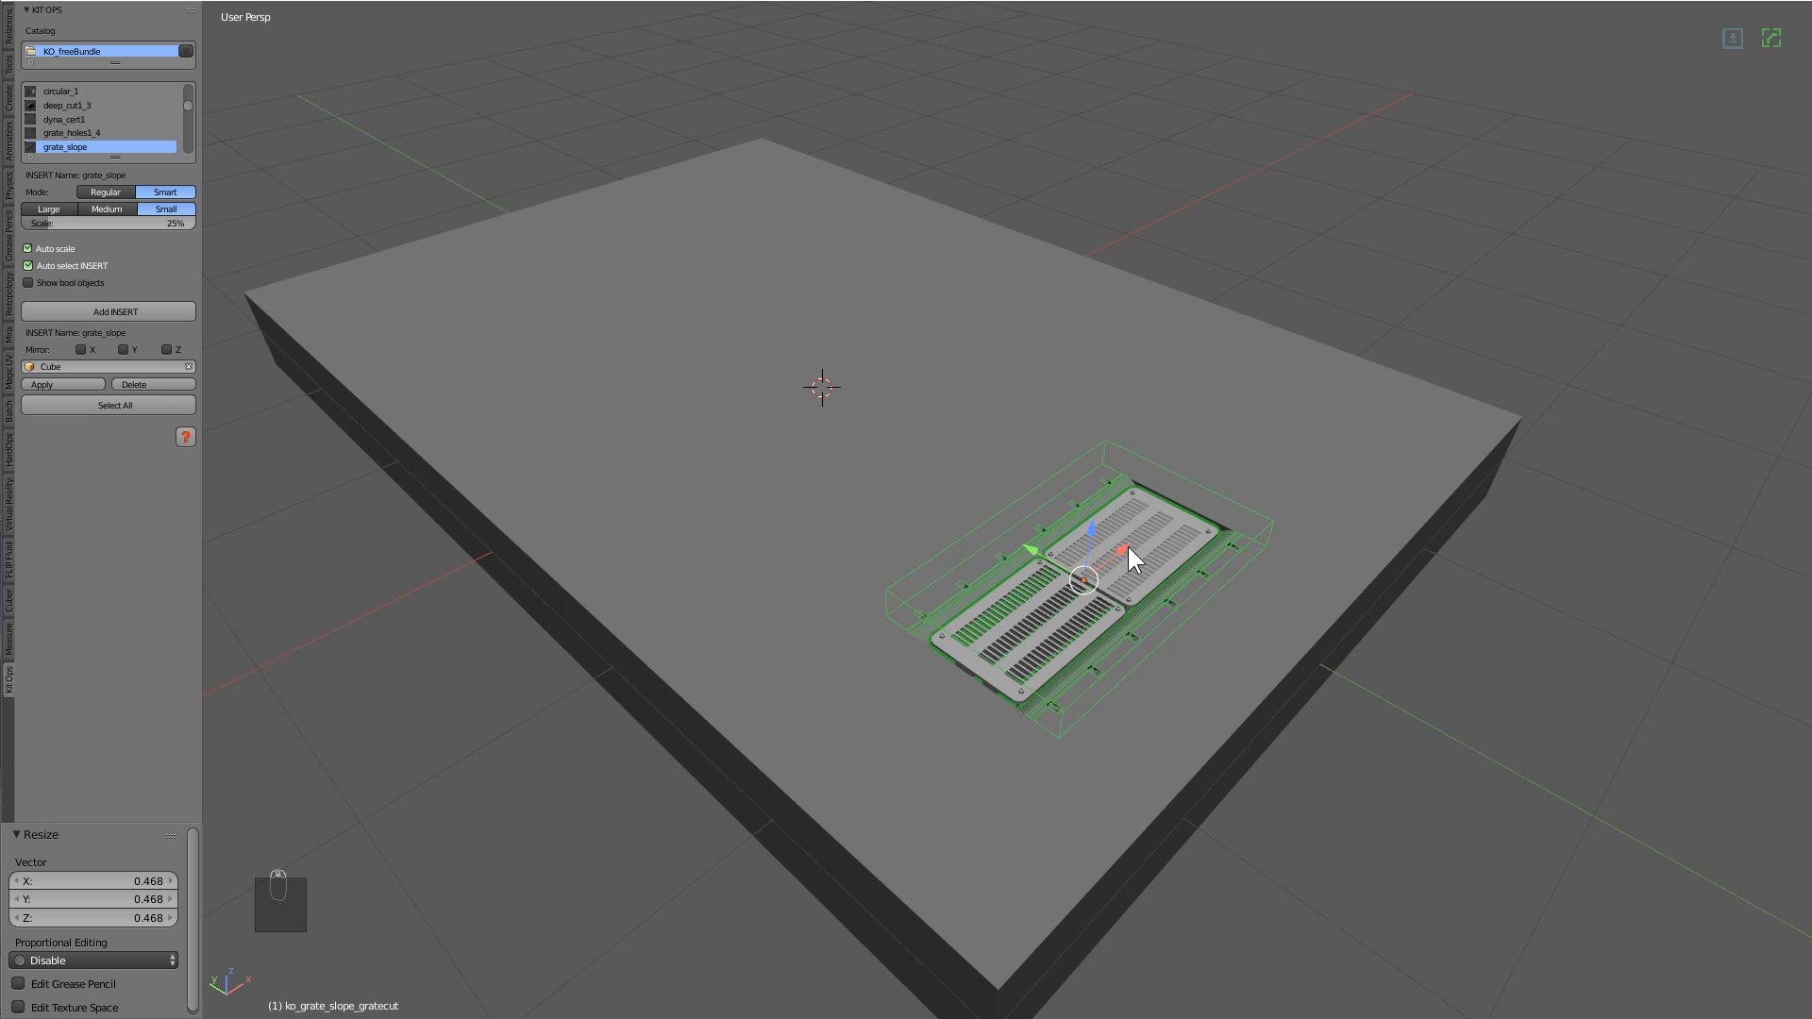
# Move the grate insert about -0.803 along X to the block's edge and mirror it on X and Y.
pyautogui.press('g')
pyautogui.press('x')
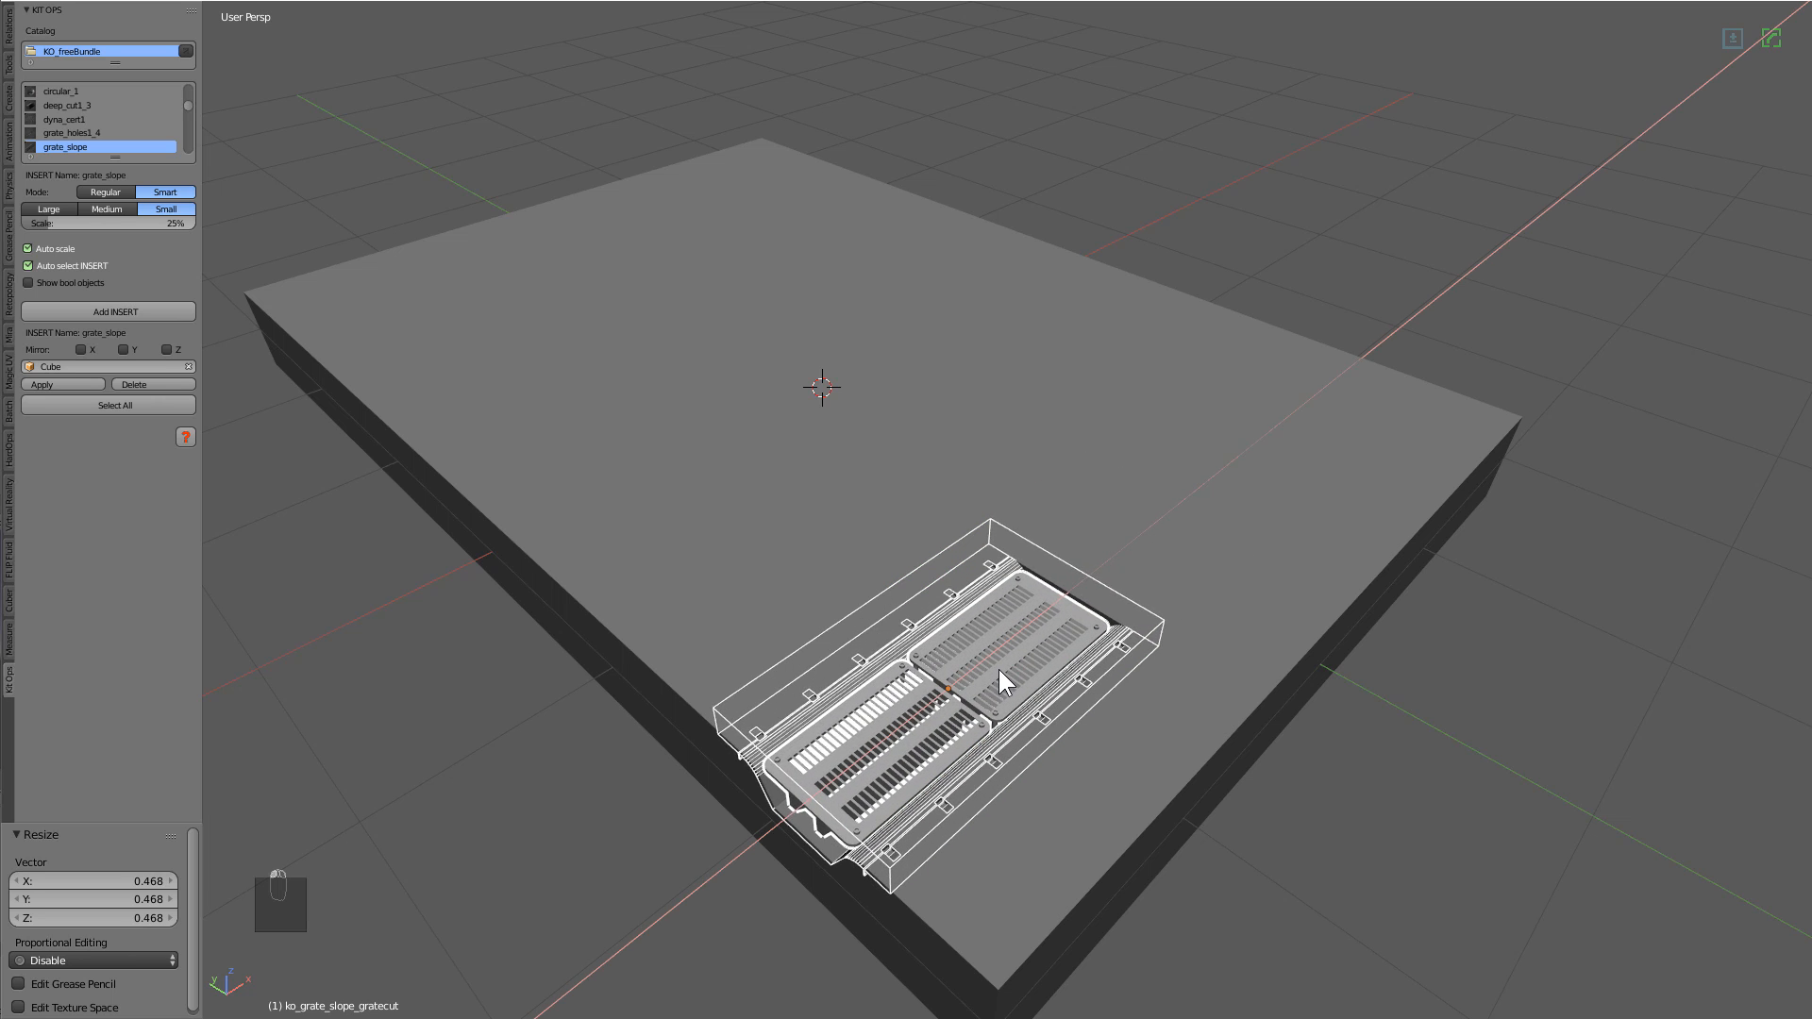
pyautogui.click(998, 670)
pyautogui.click(81, 350)
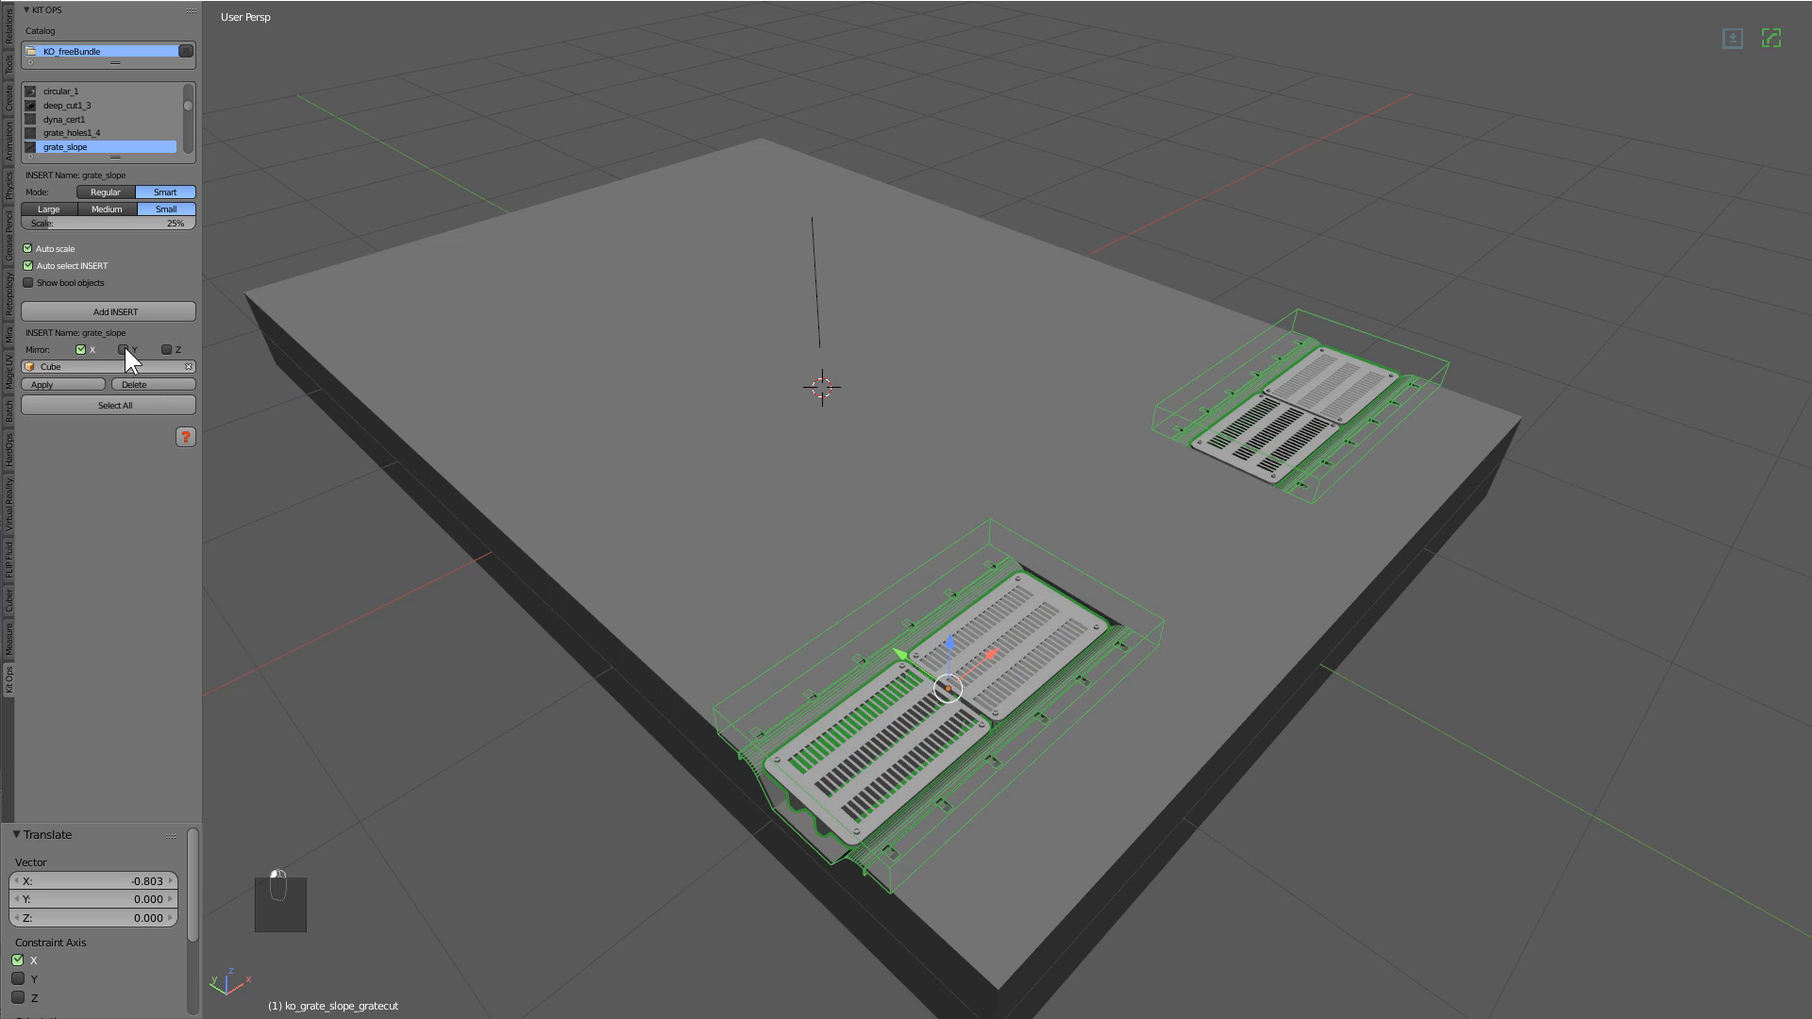
pyautogui.click(123, 350)
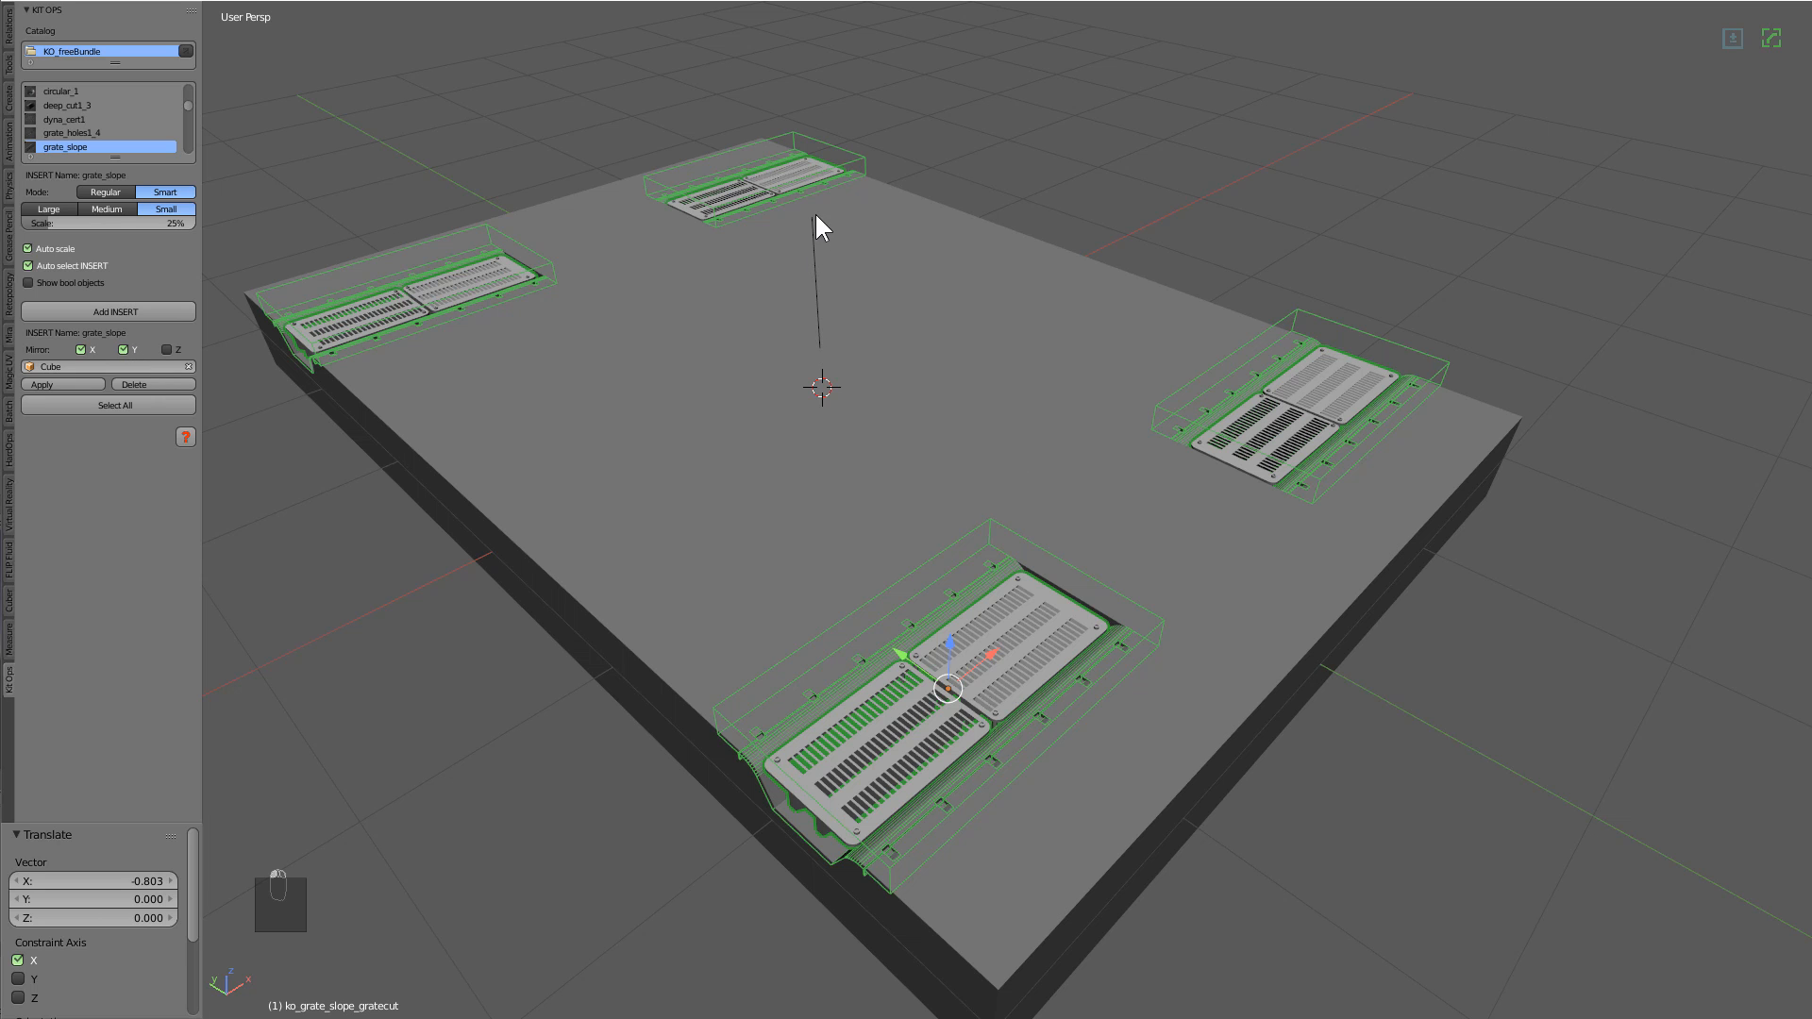
# Enlarge the mirrored grates in two passes, shifting them about 0.194 and 0.042 along X to fit the block's width.
pyautogui.press('s')
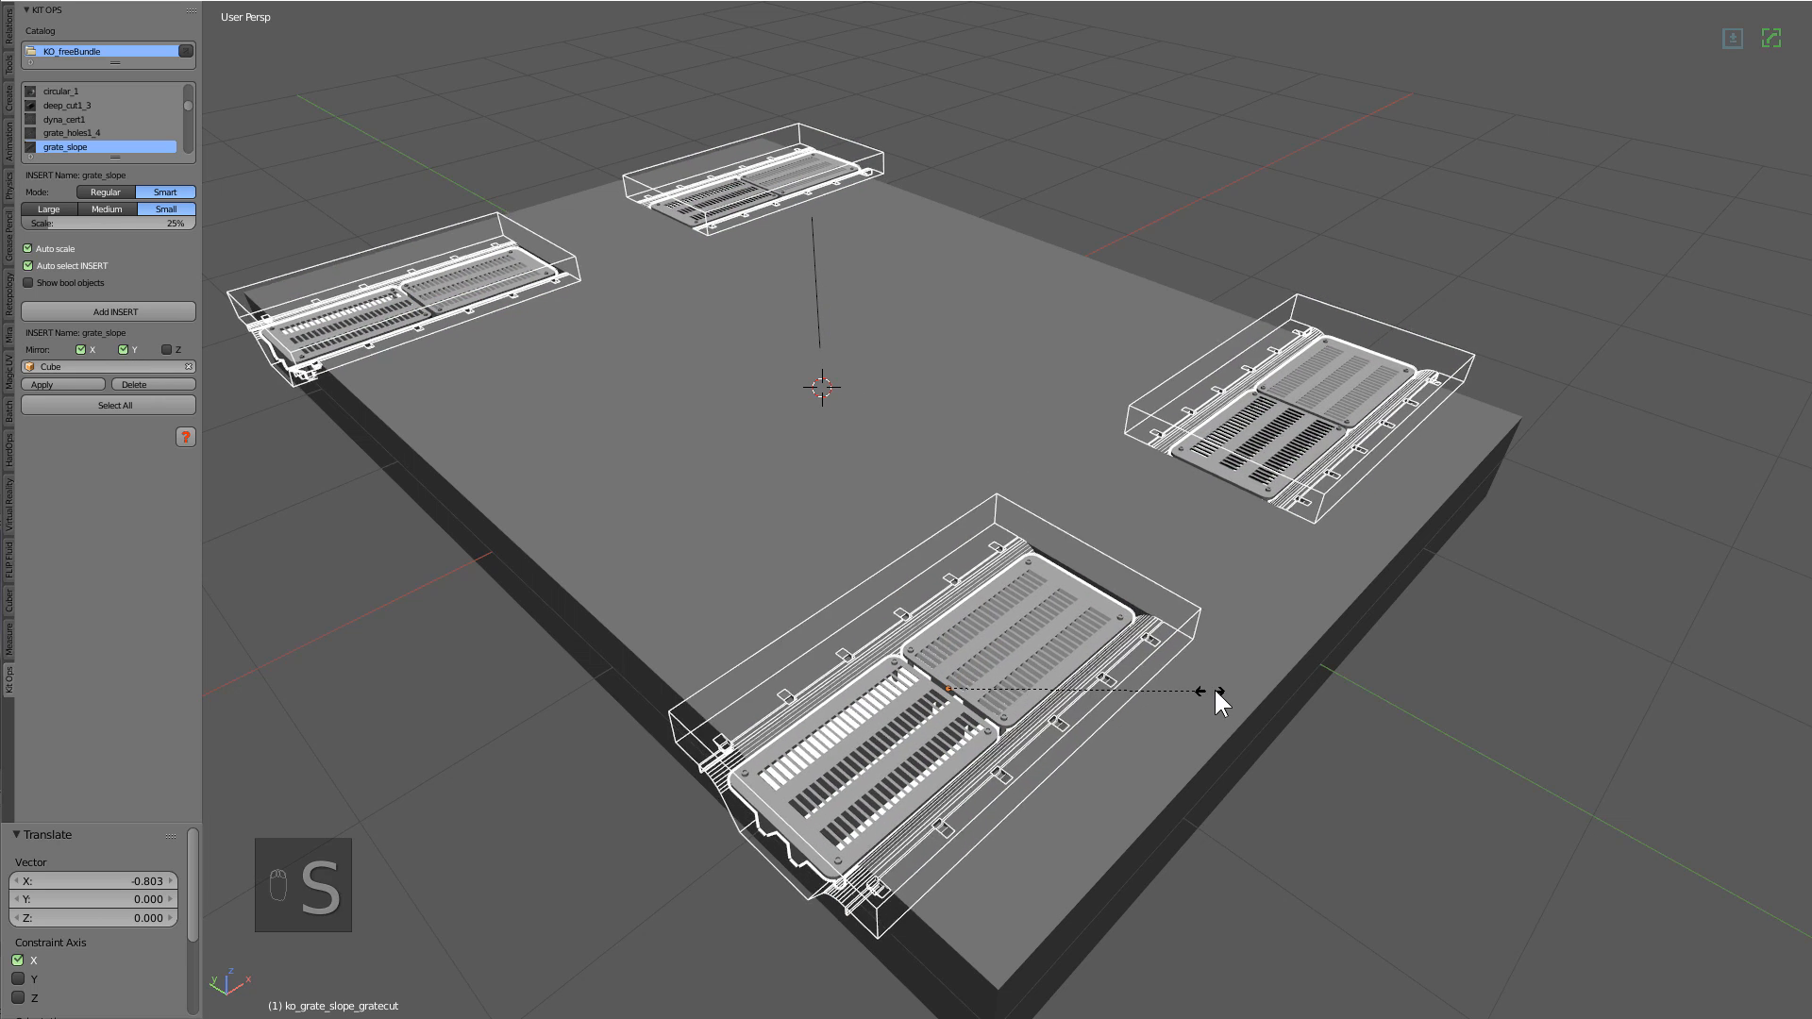
pyautogui.click(1236, 672)
pyautogui.moveTo(988, 653); pyautogui.dragTo(1023, 621)
pyautogui.press('s')
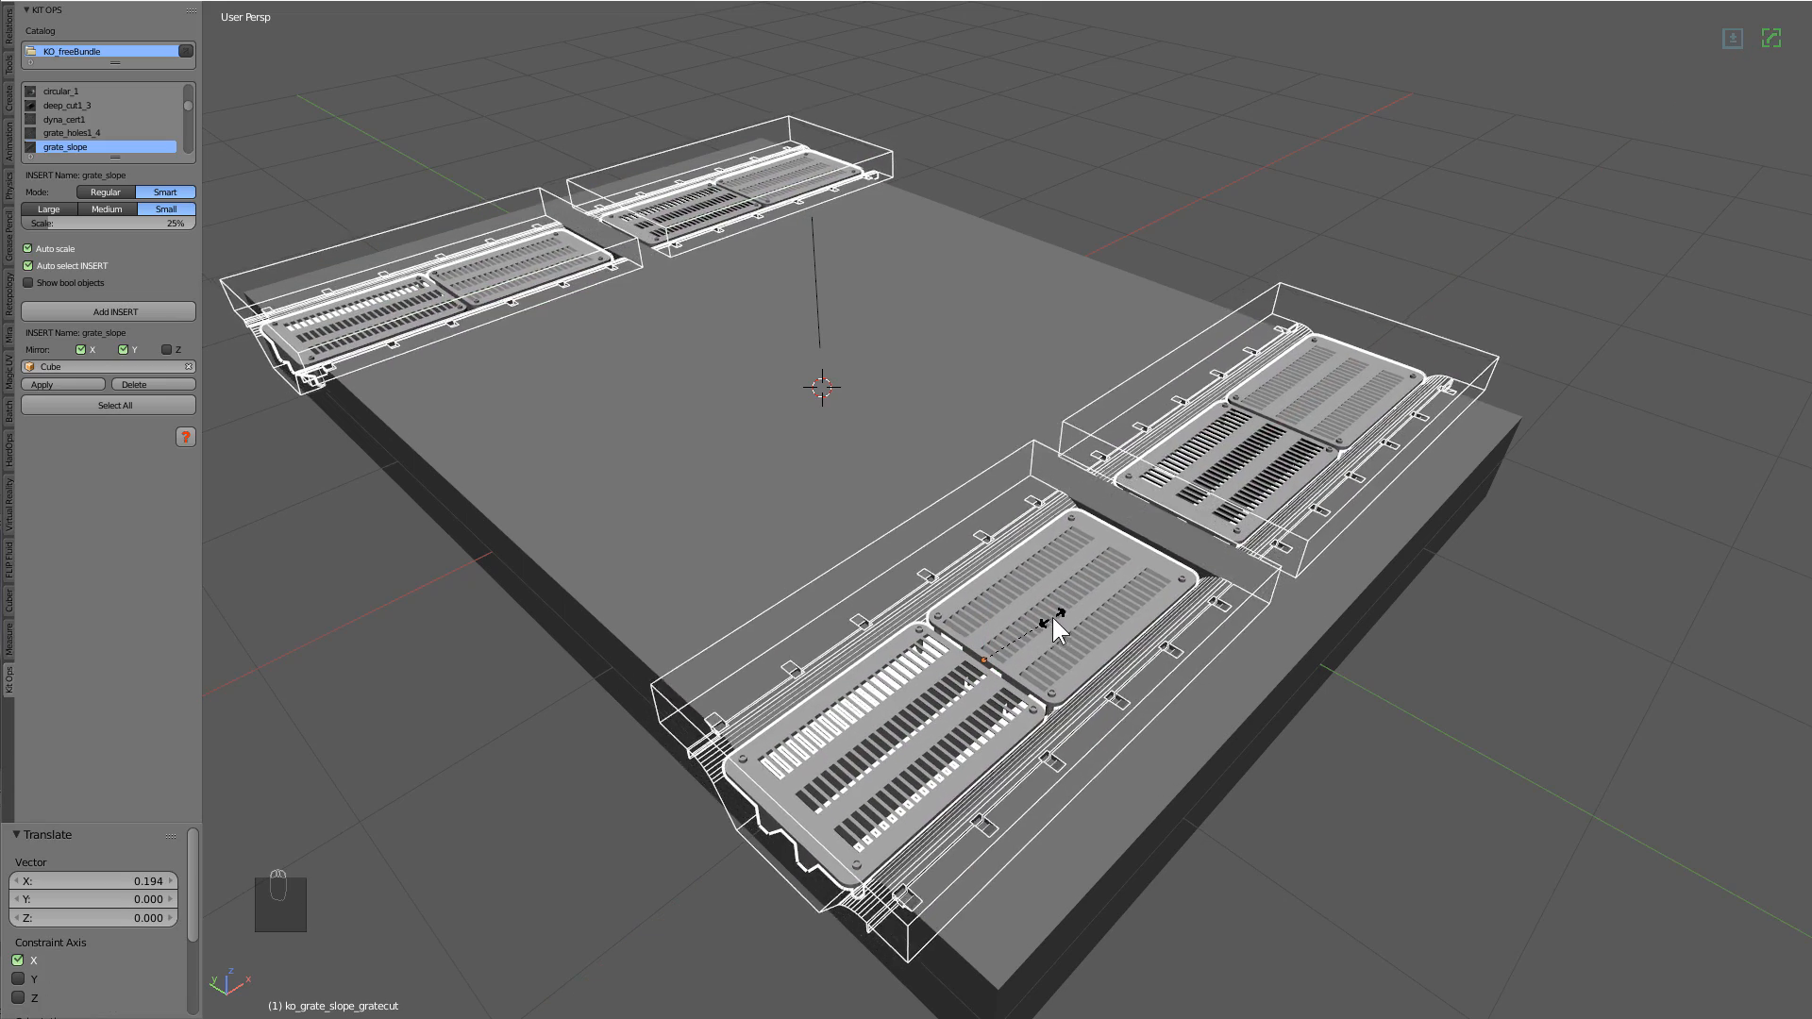
pyautogui.click(1047, 621)
pyautogui.moveTo(1038, 624); pyautogui.dragTo(1033, 622)
# Select the block, place the bordercut1_1 INSERT at Small size between the grates, and scale it by about 0.673.
pyautogui.rightClick(804, 495)
pyautogui.moveTo(804, 495); pyautogui.dragTo(919, 552, button='middle')
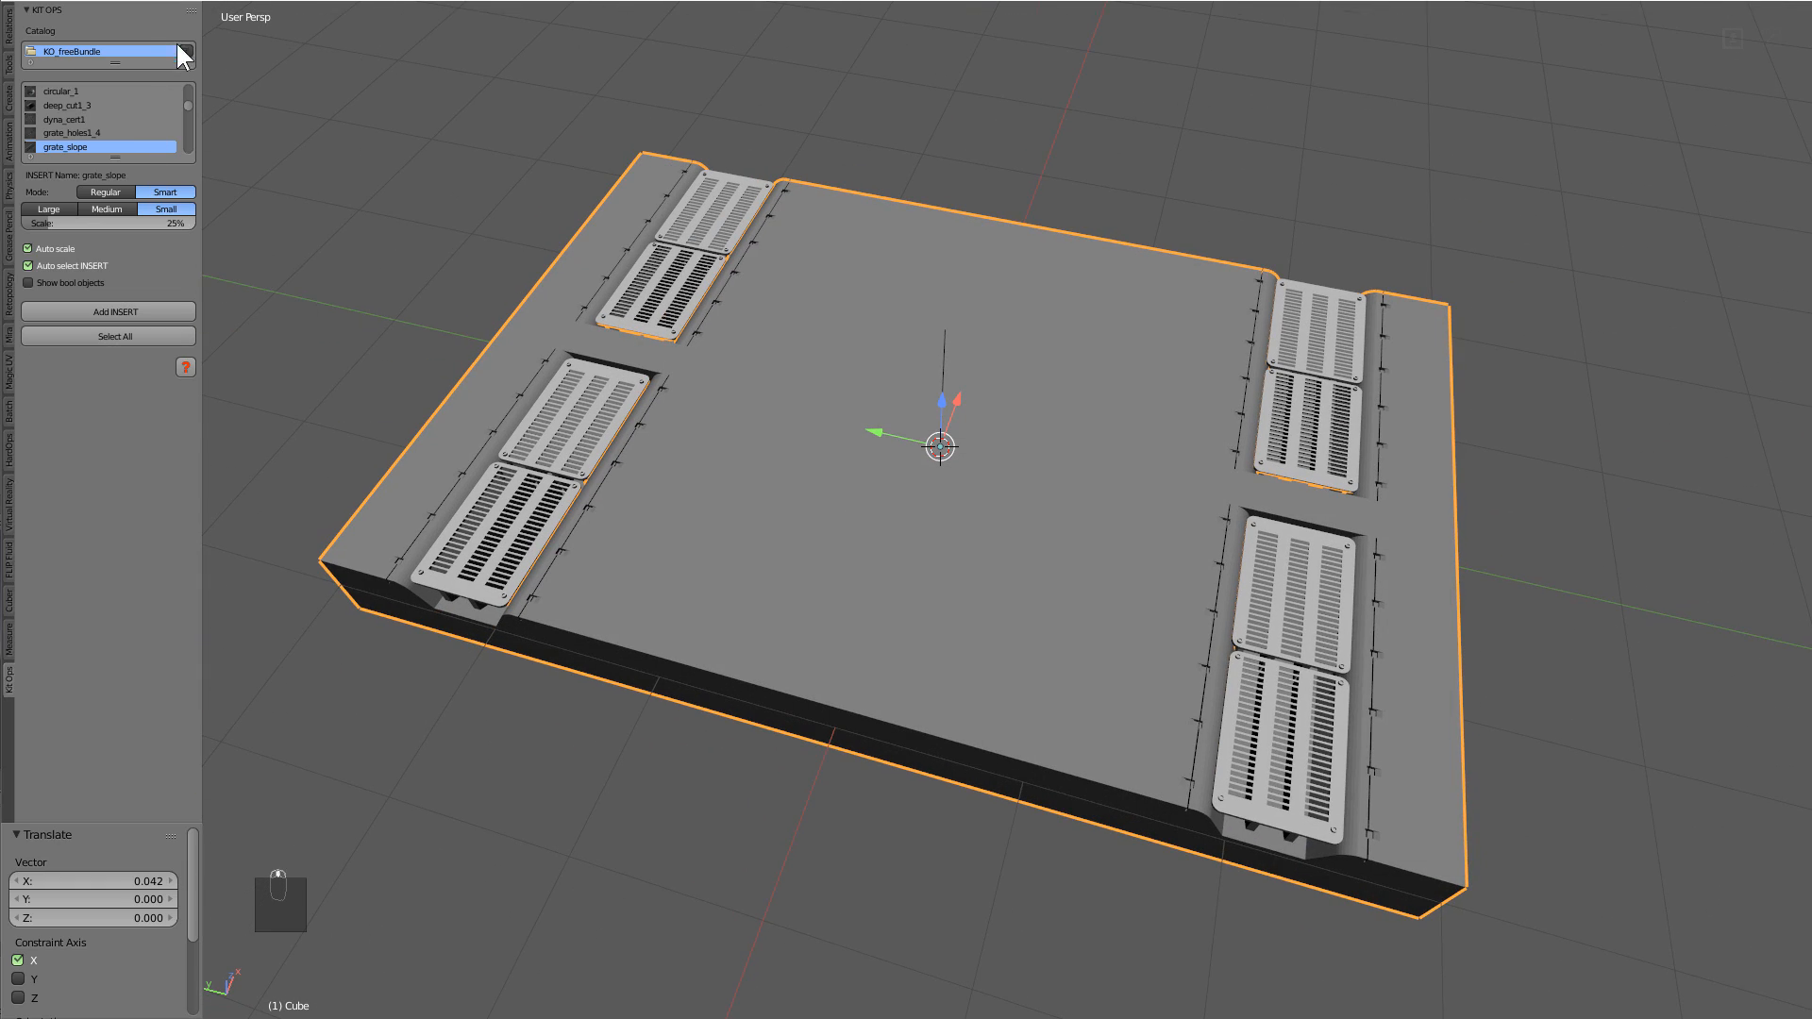
pyautogui.click(186, 51)
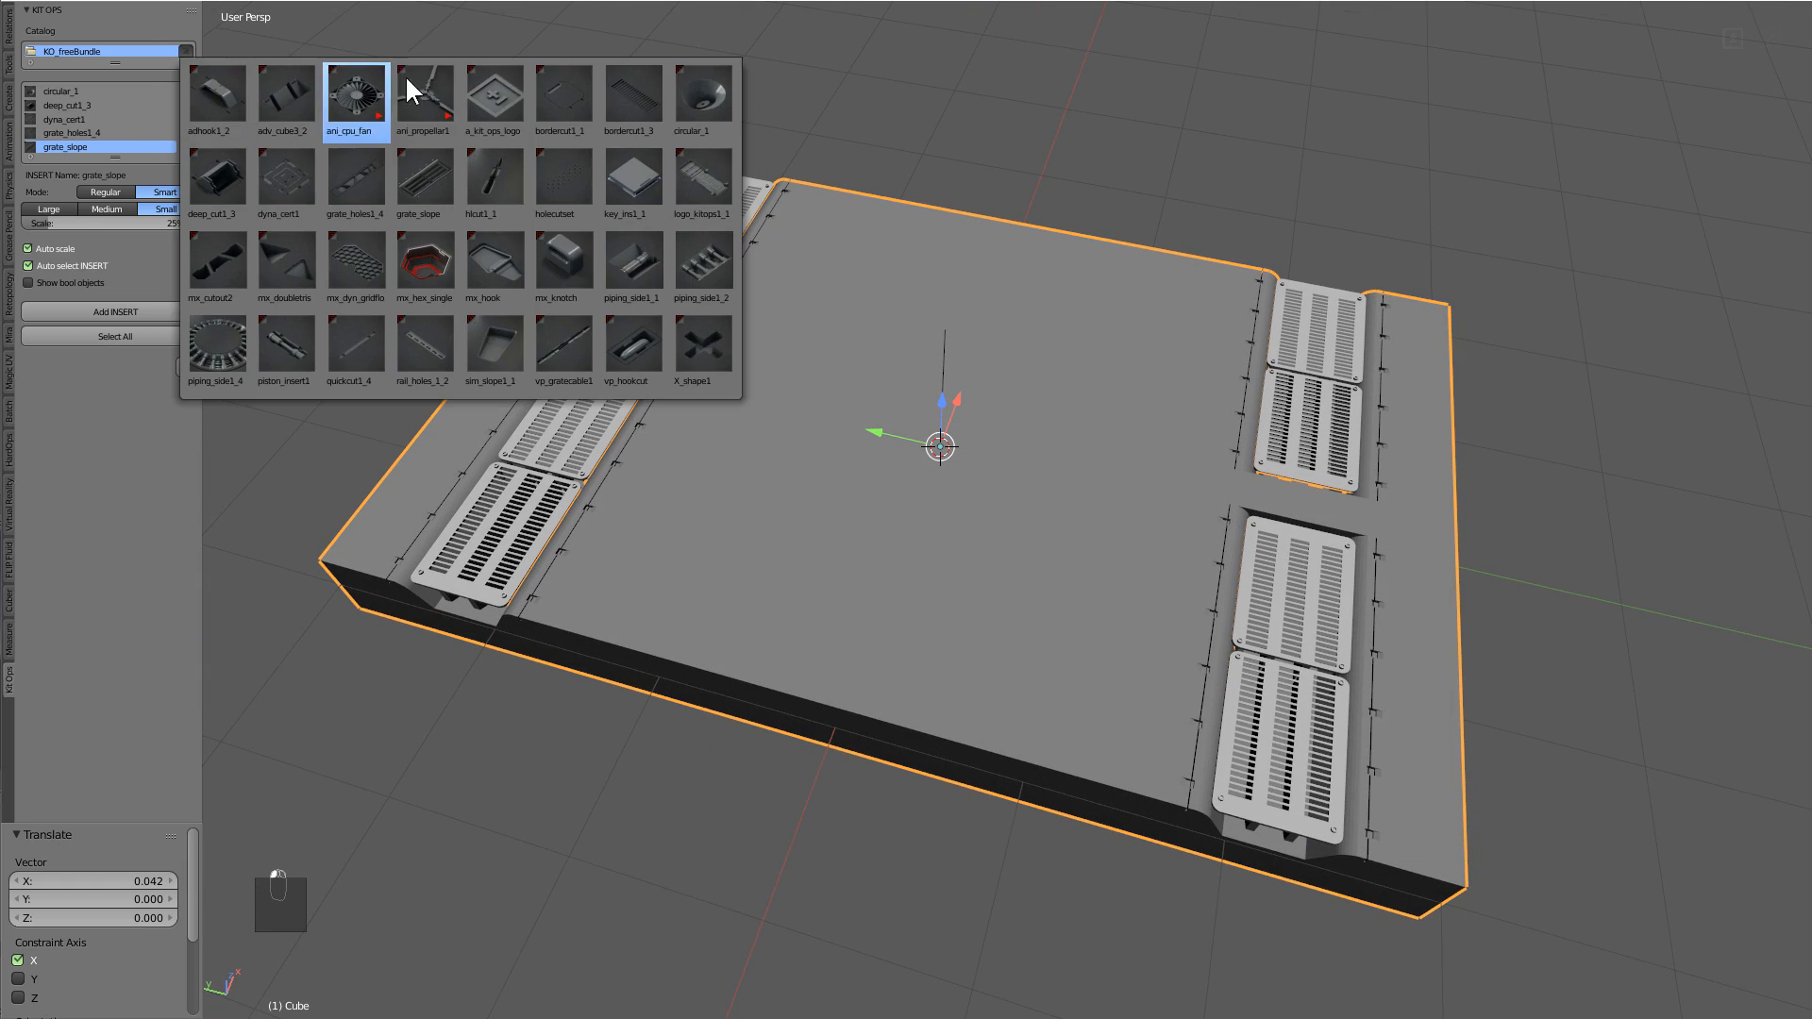
pyautogui.click(575, 87)
pyautogui.press('s')
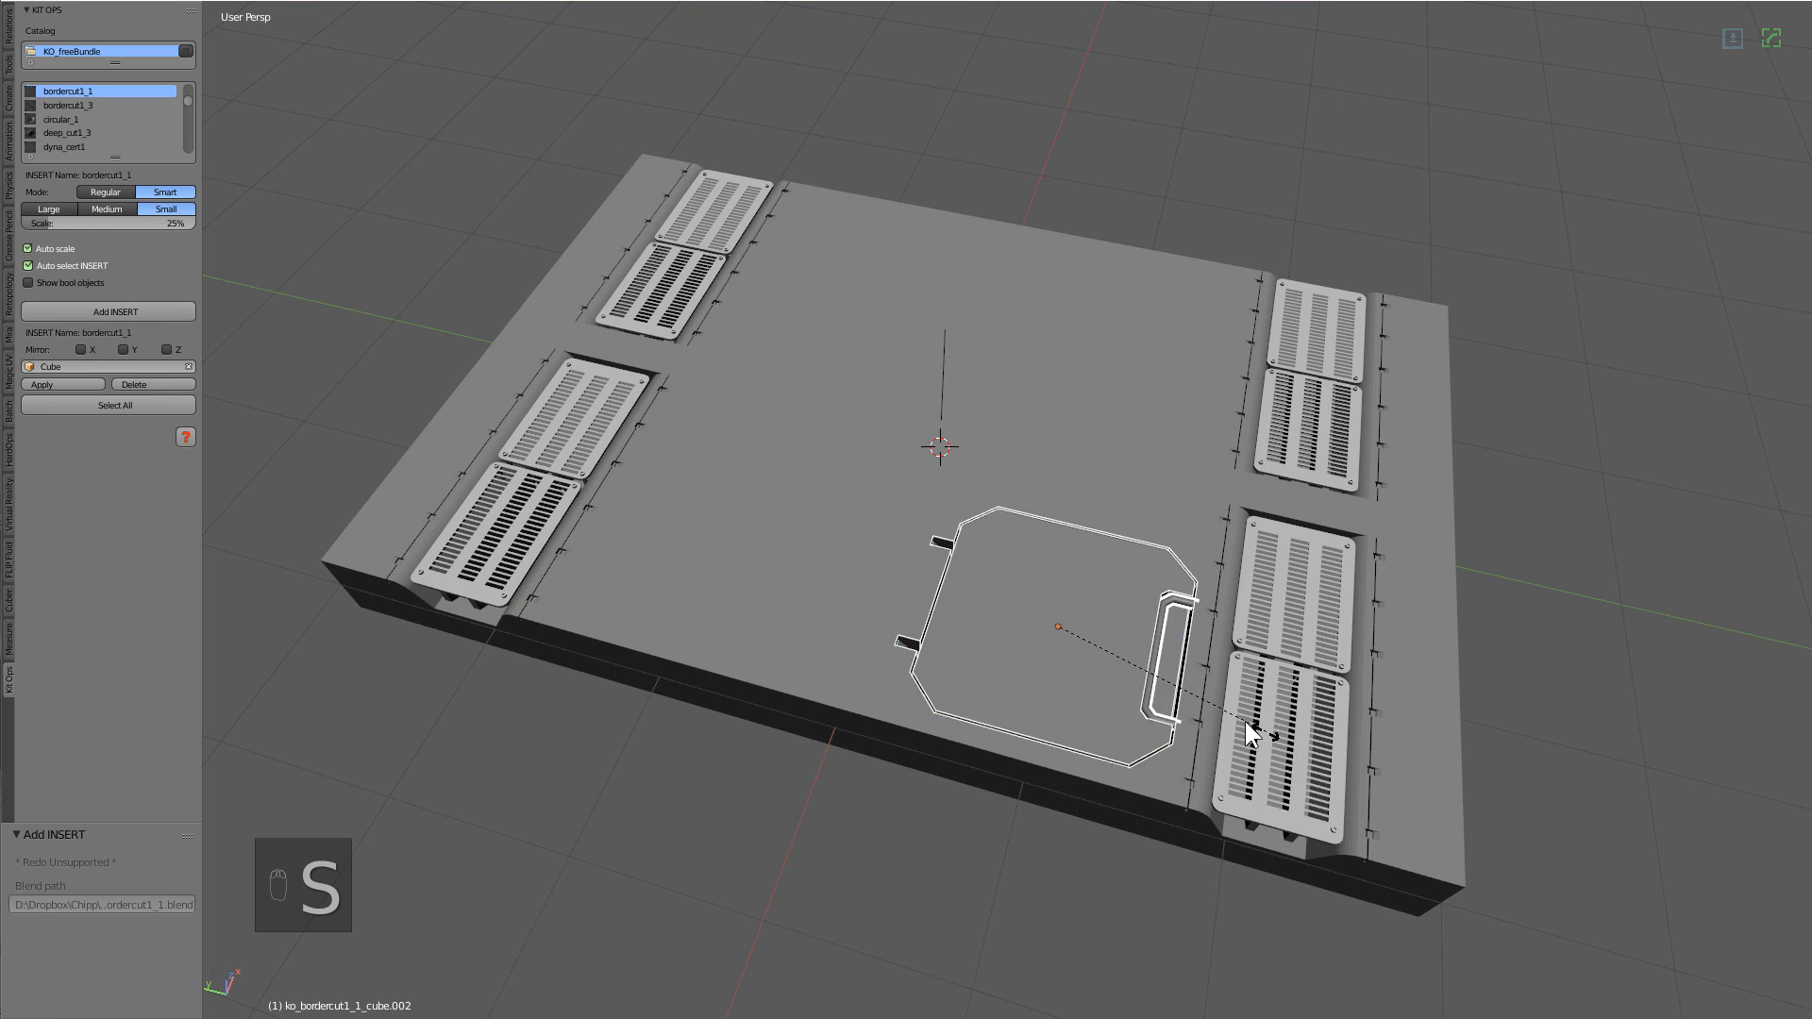
pyautogui.click(1209, 700)
# In top orthographic view, move the border-cut hatch about -0.271 in X and -0.142 in Y, and mirror it on X and Y.
pyautogui.press('KP_7')
pyautogui.press('KP_5')
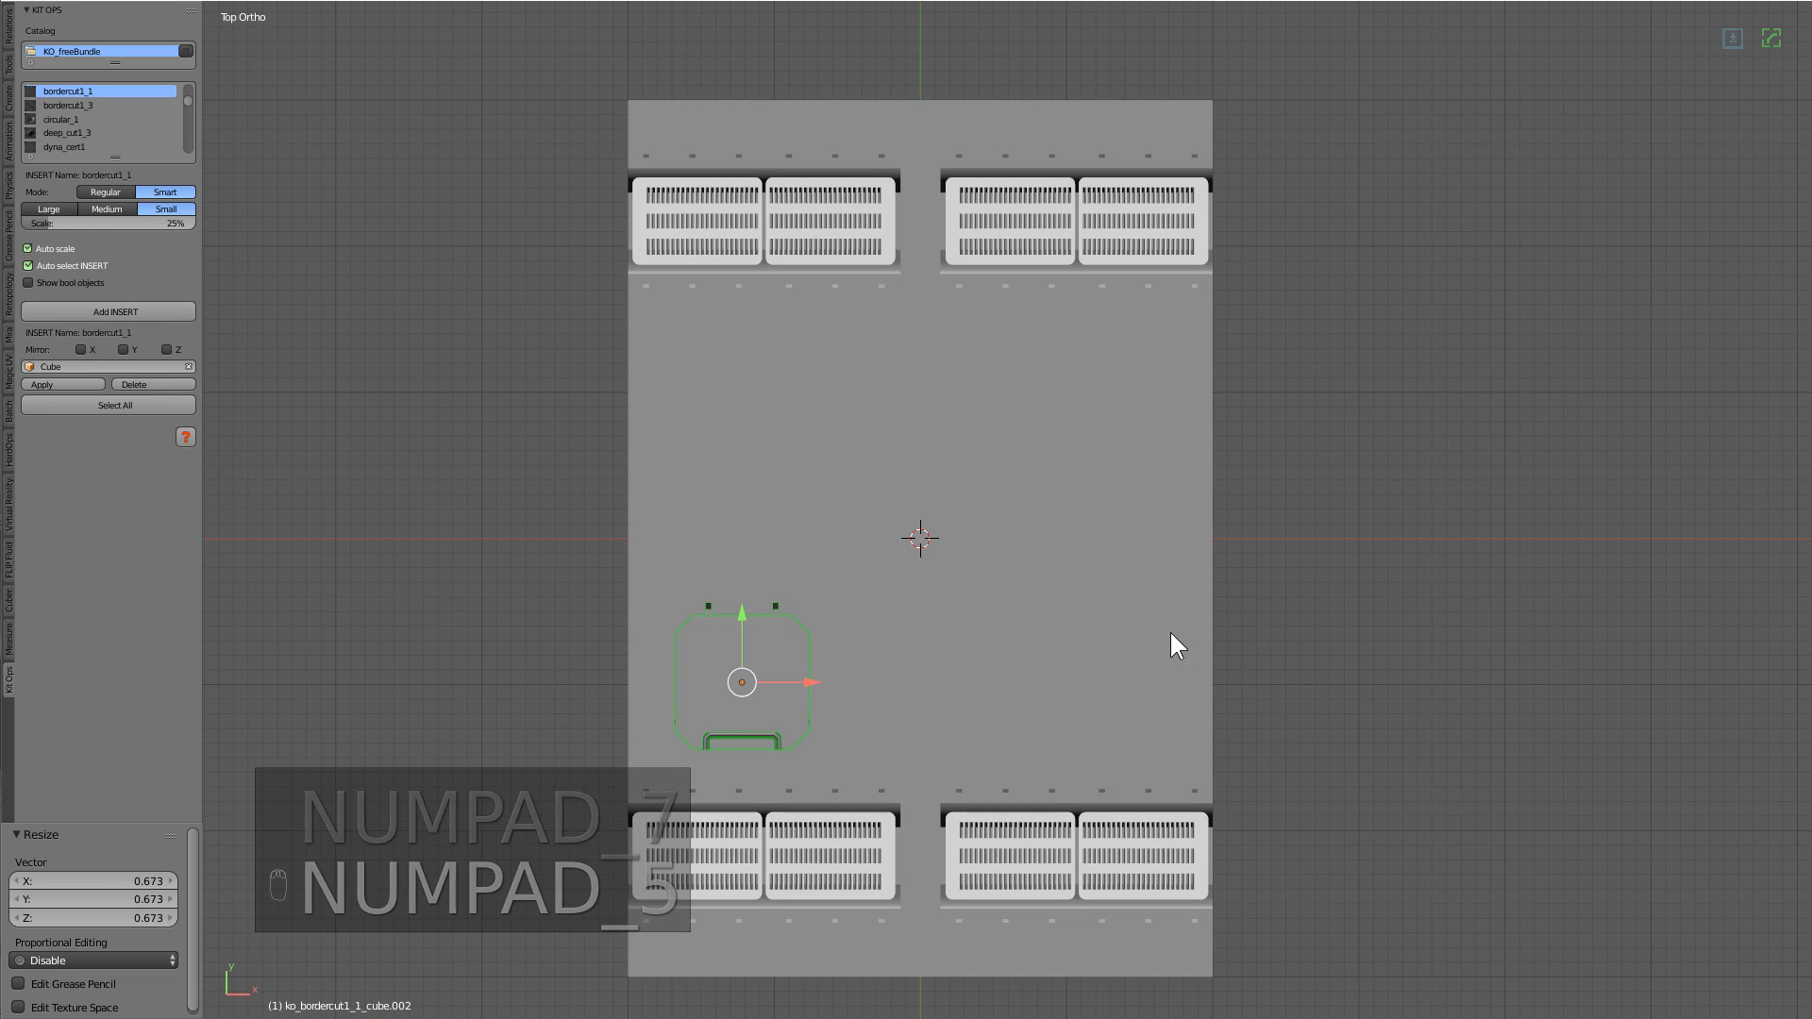
pyautogui.press('g')
pyautogui.click(796, 734)
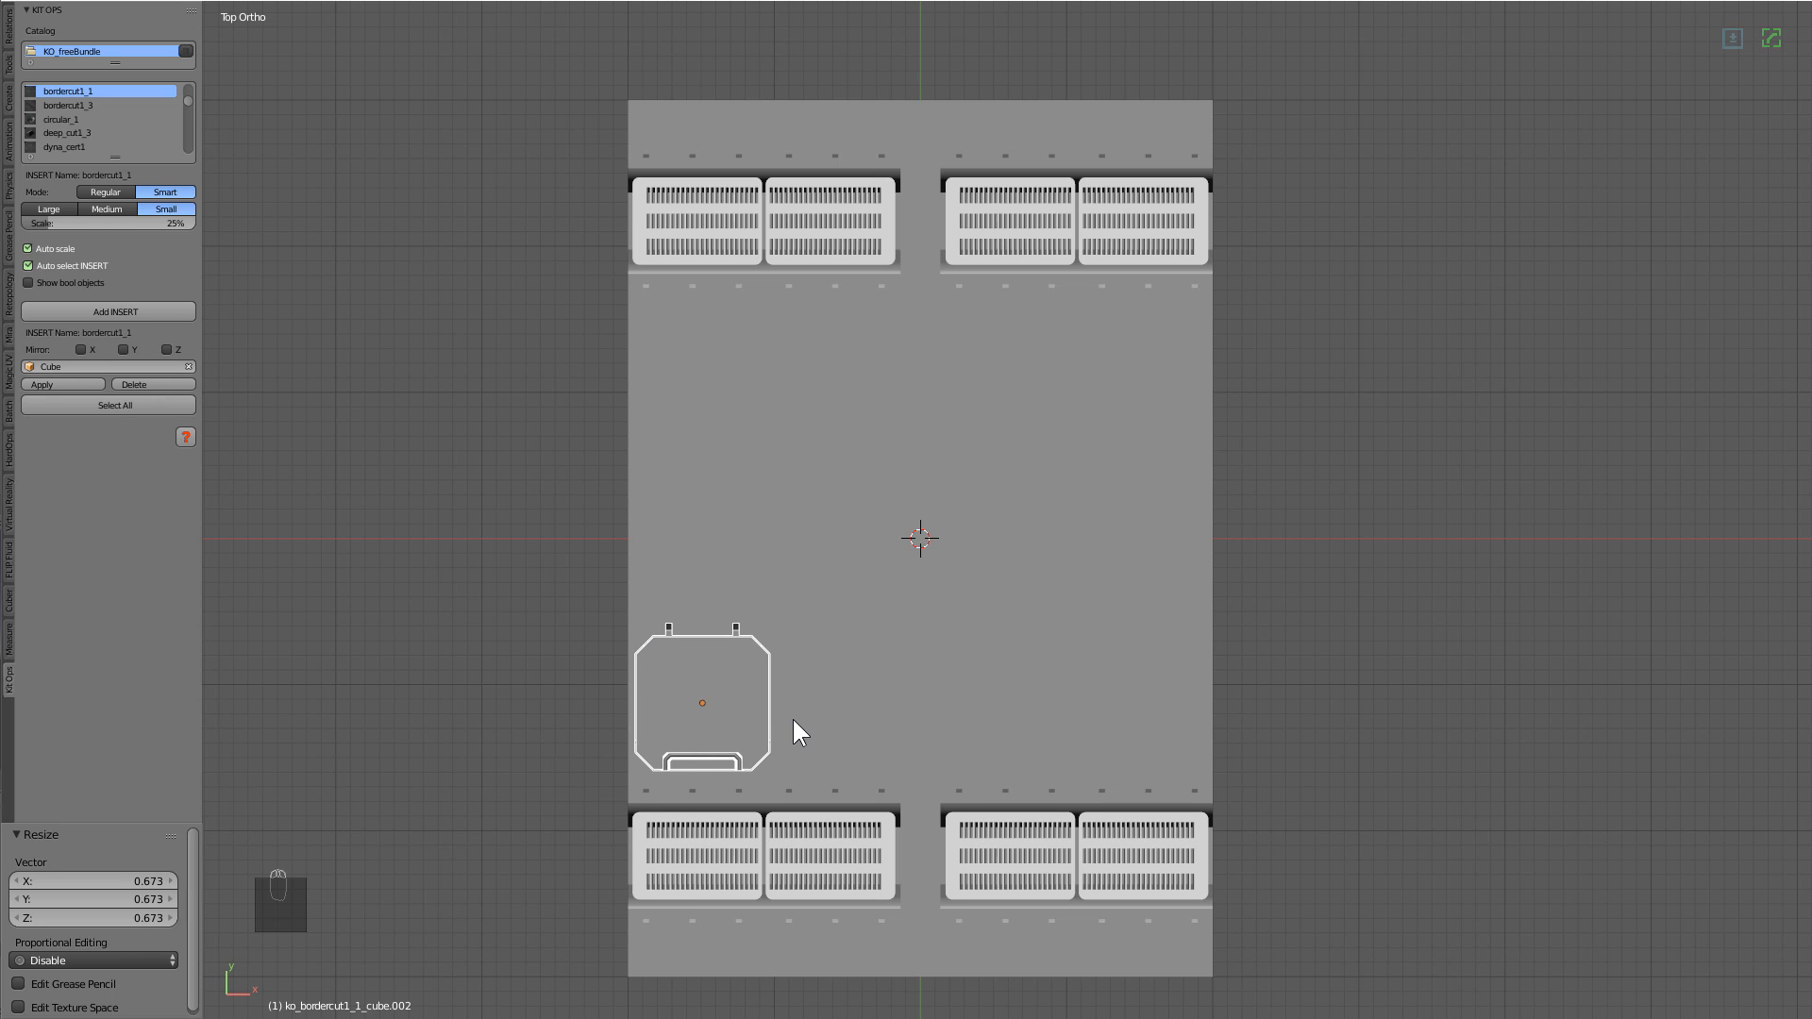
pyautogui.moveTo(793, 732); pyautogui.dragTo(597, 579, button='middle')
pyautogui.click(81, 349)
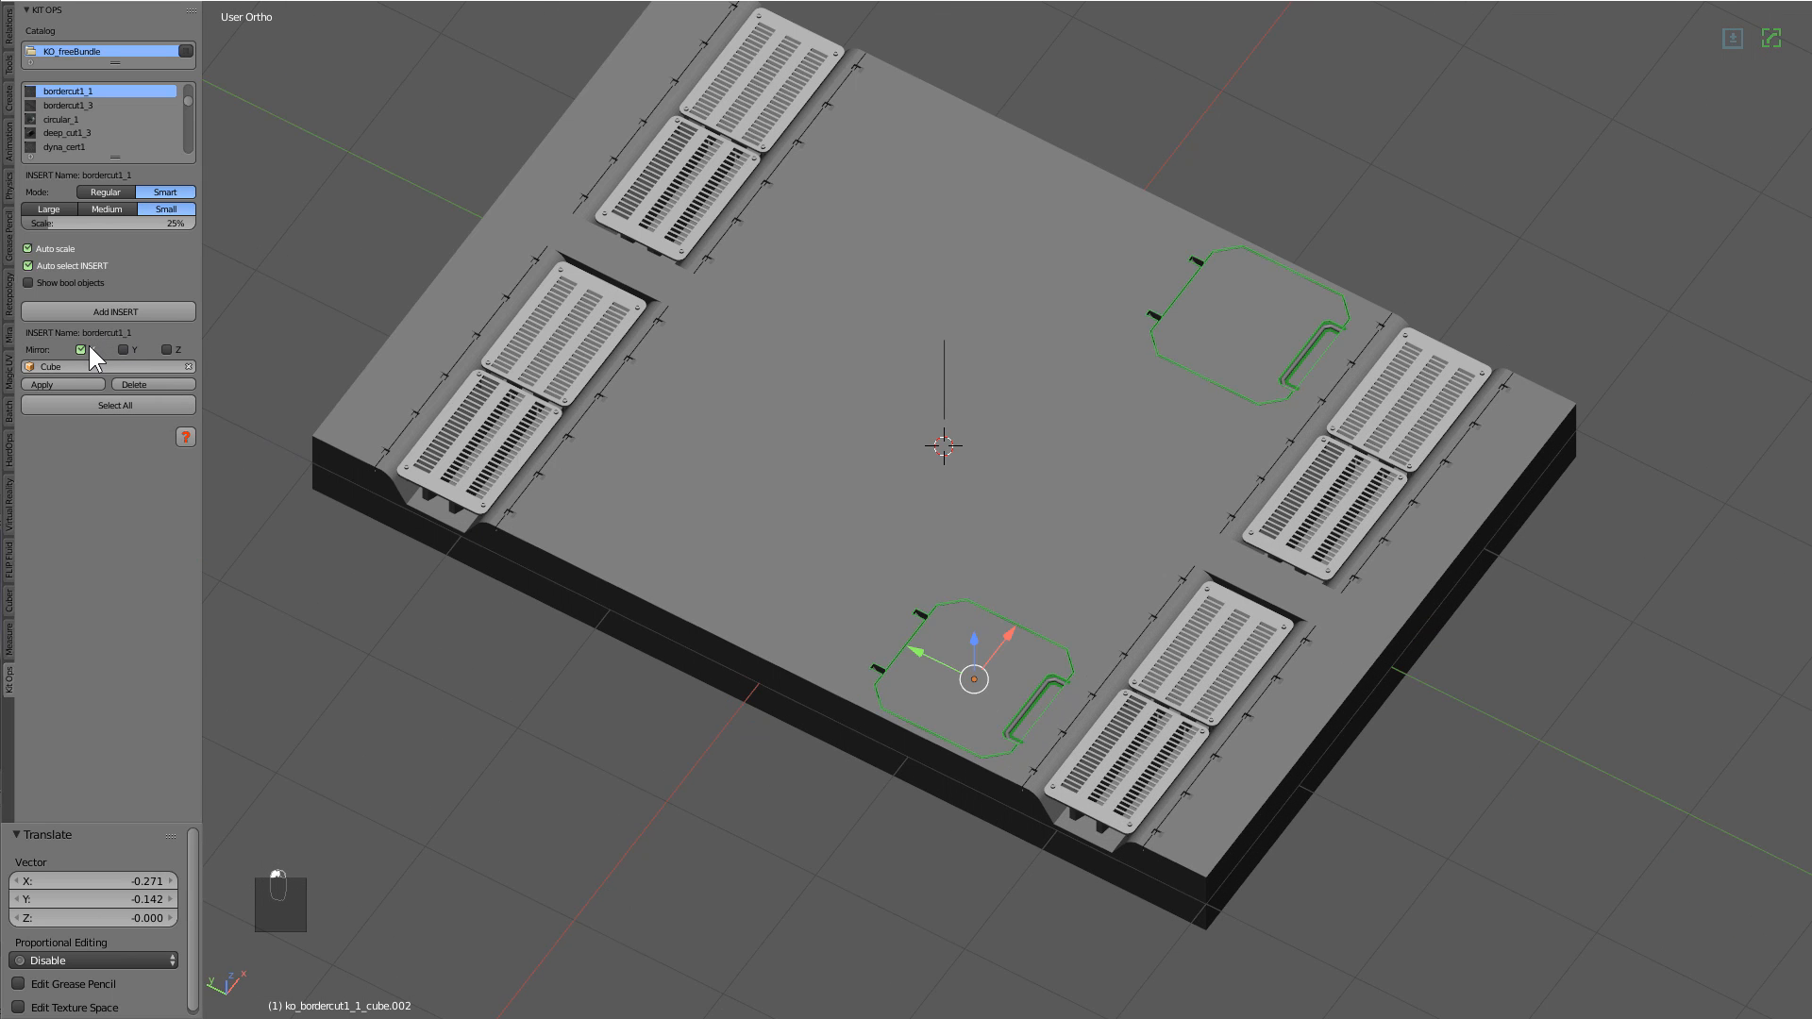
pyautogui.click(123, 349)
# Select the block, place the circular_1 INSERT at the inner edge of the front hatch, and scale it by about 0.142.
pyautogui.rightClick(1147, 487)
pyautogui.moveTo(1147, 486); pyautogui.dragTo(1123, 496, button='middle')
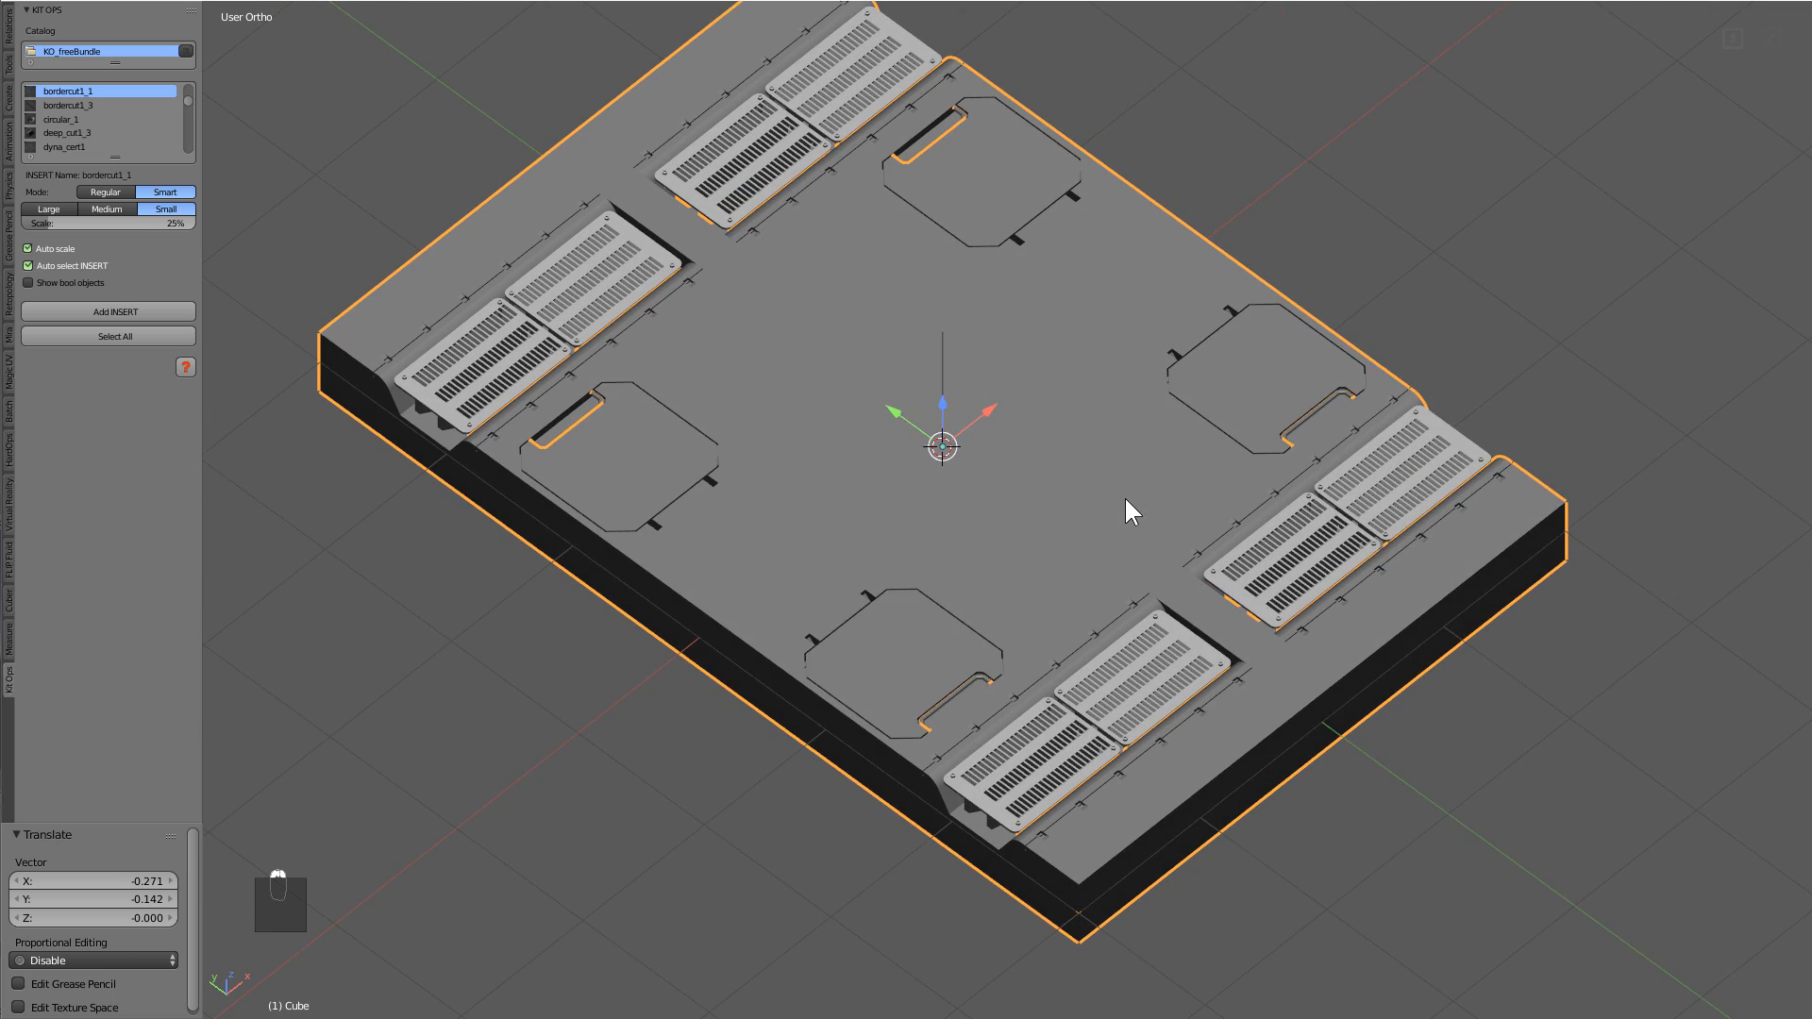
pyautogui.keyDown('shift'); pyautogui.moveTo(838, 310); pyautogui.dragTo(658, 307, button='middle'); pyautogui.keyUp('shift')
pyautogui.click(182, 50)
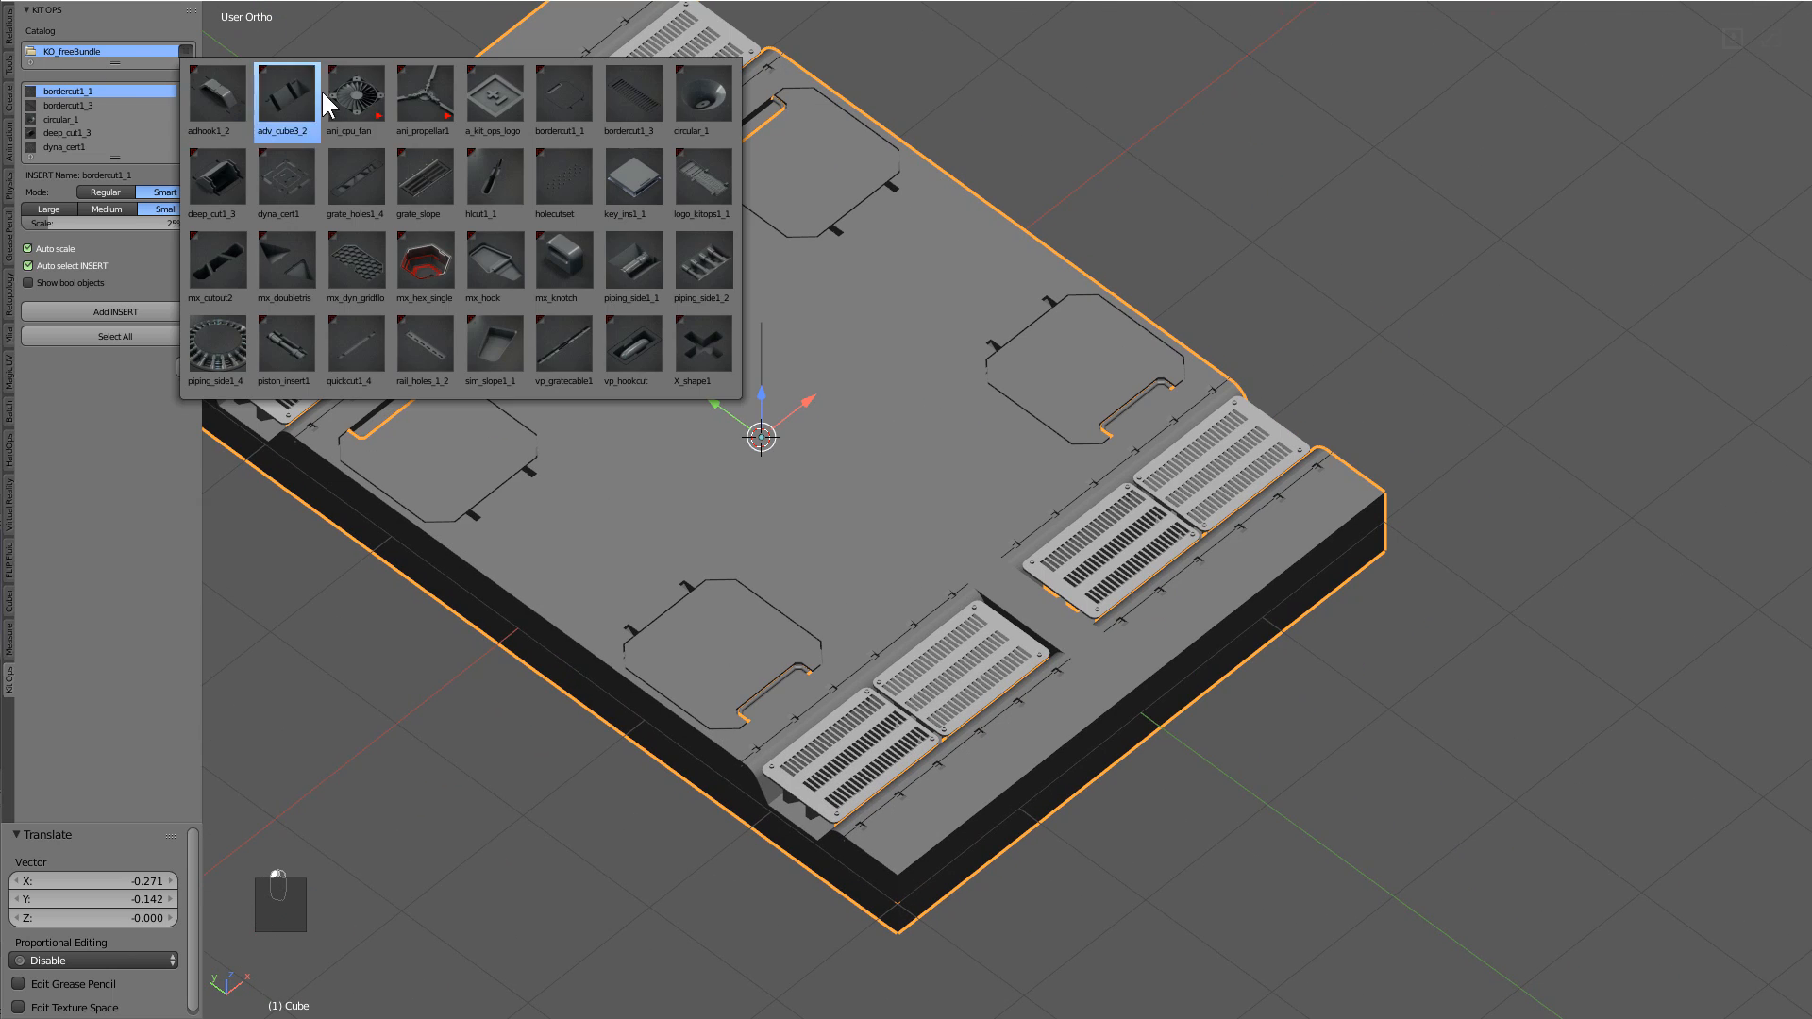
pyautogui.click(711, 104)
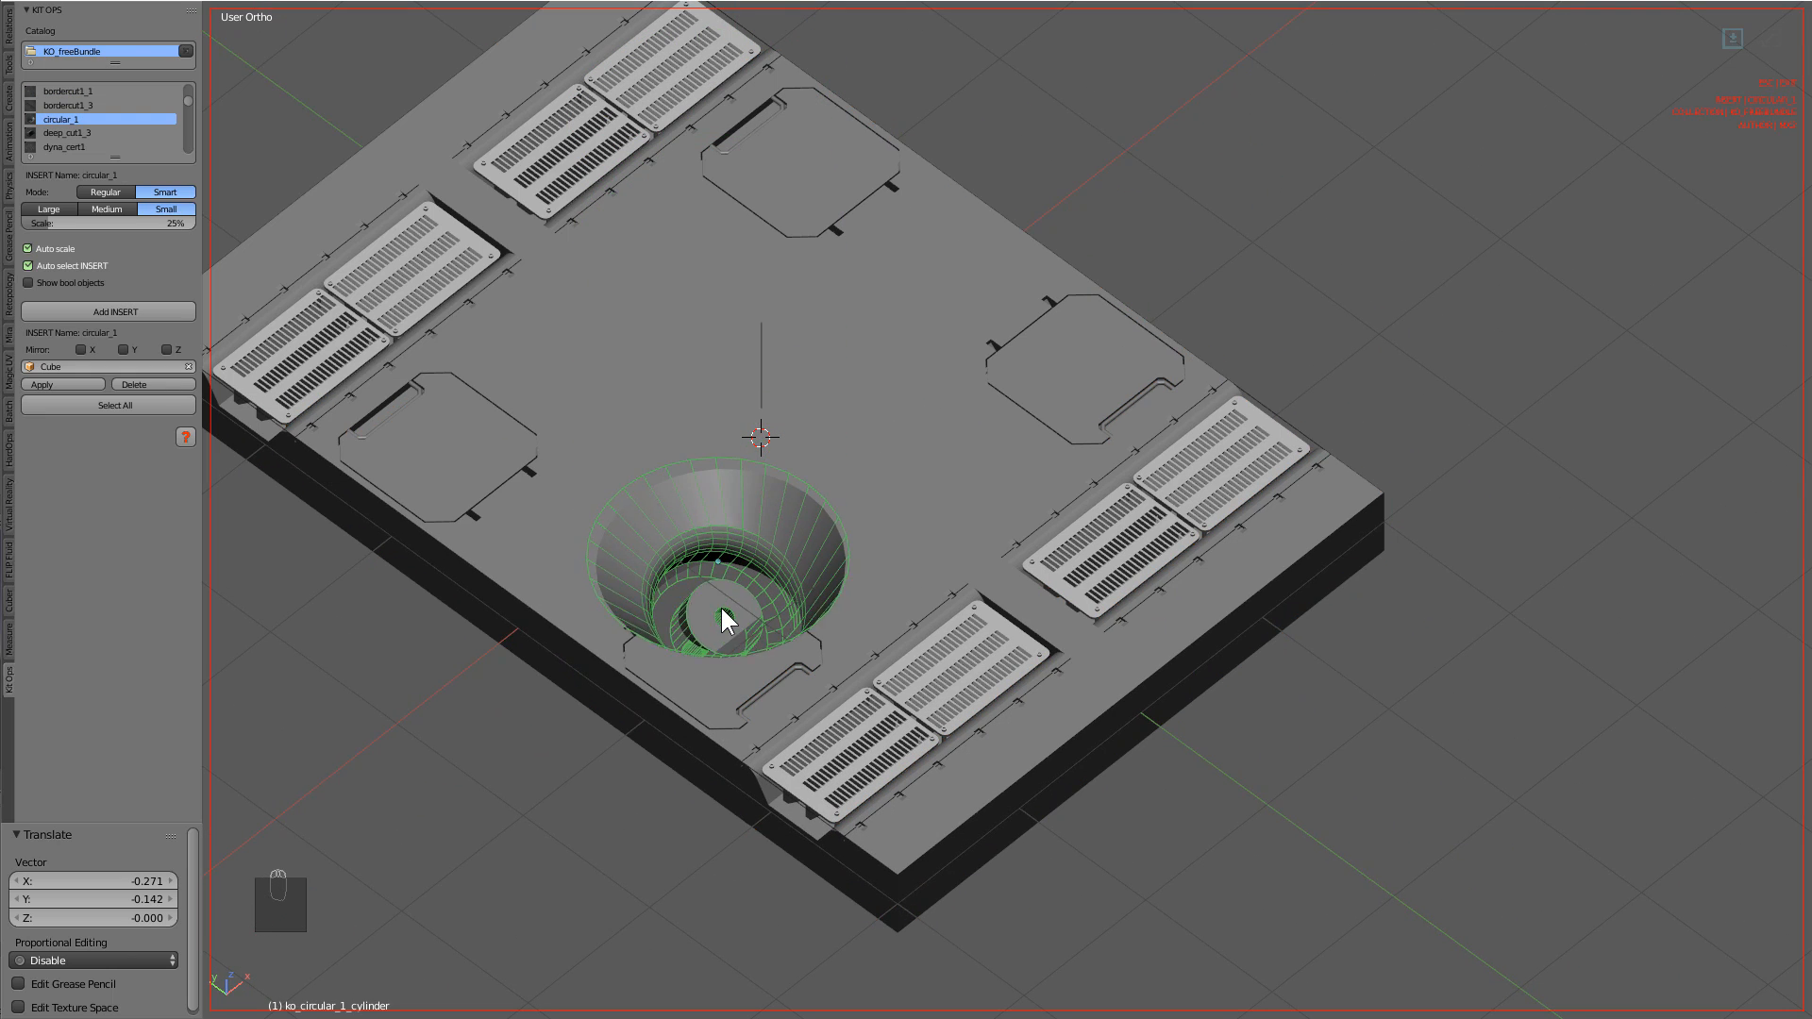
pyautogui.click(720, 600)
pyautogui.press('s')
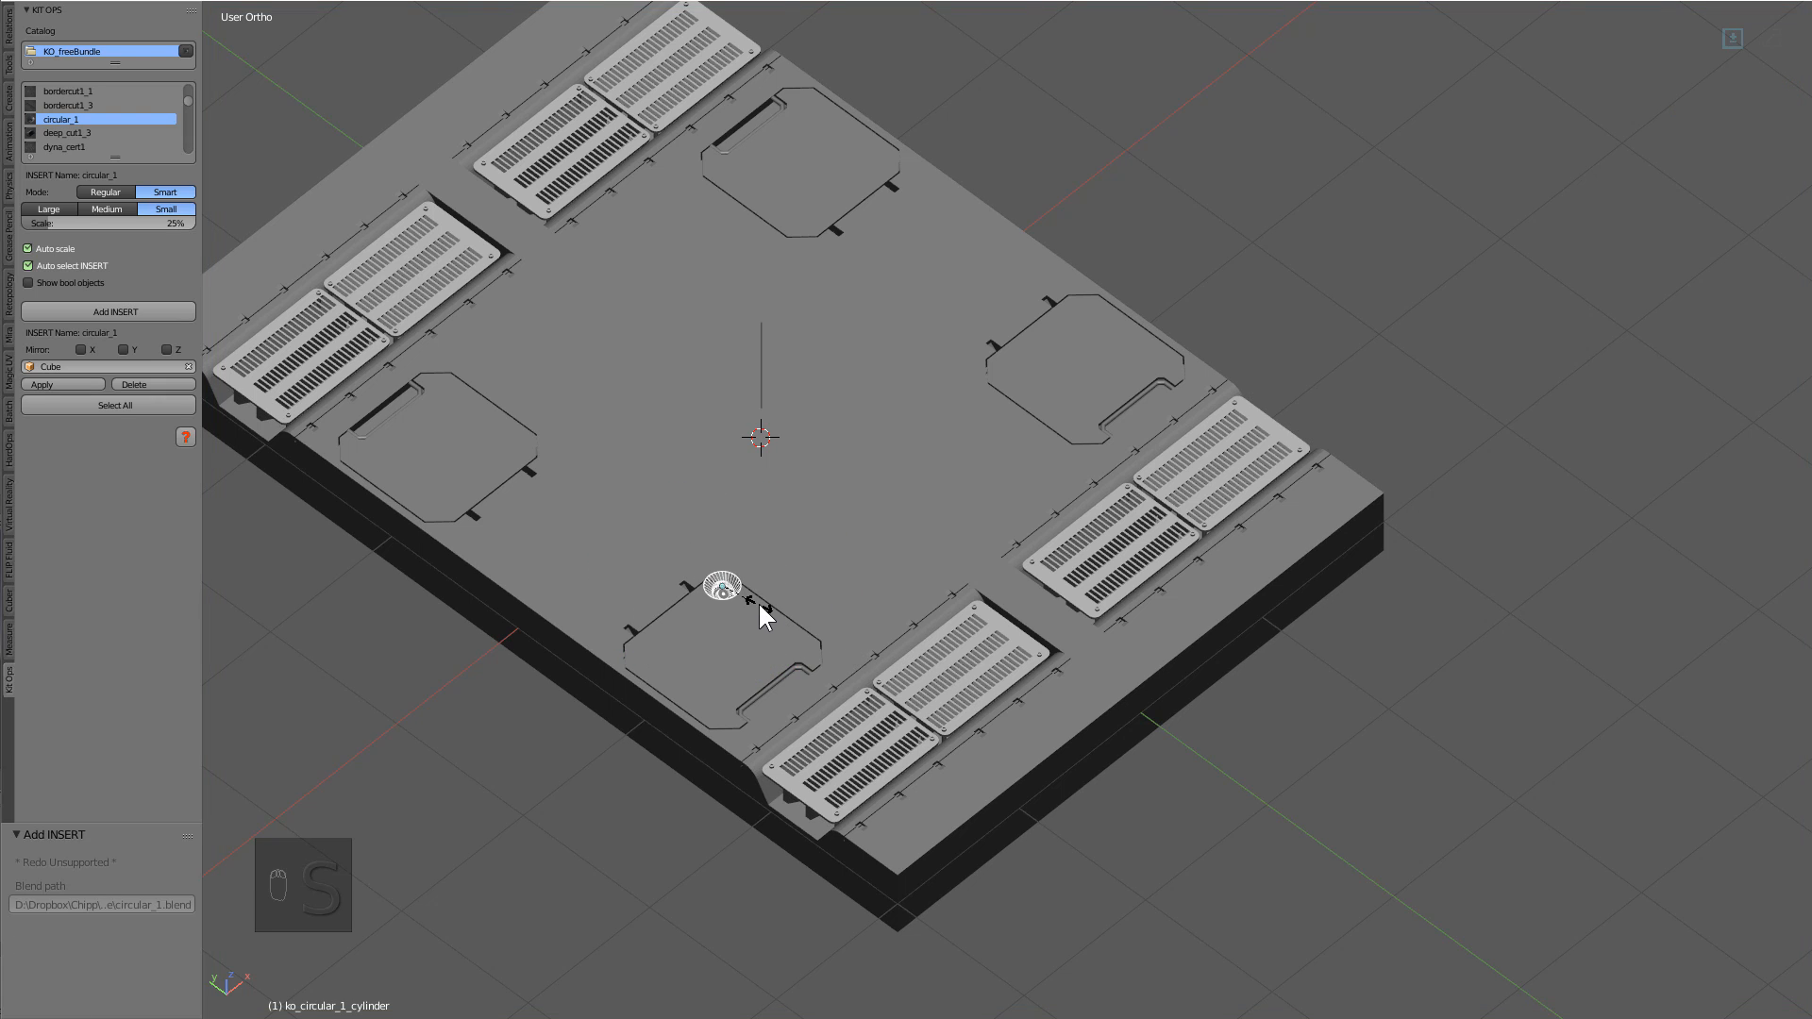
pyautogui.click(768, 597)
# From top view, shrink the circular insert, move it about -0.069 in X and -0.020 in Y into the hatch corner, and scale it by about 0.855.
pyautogui.press('KP_7')
pyautogui.press('KP_Decimal')
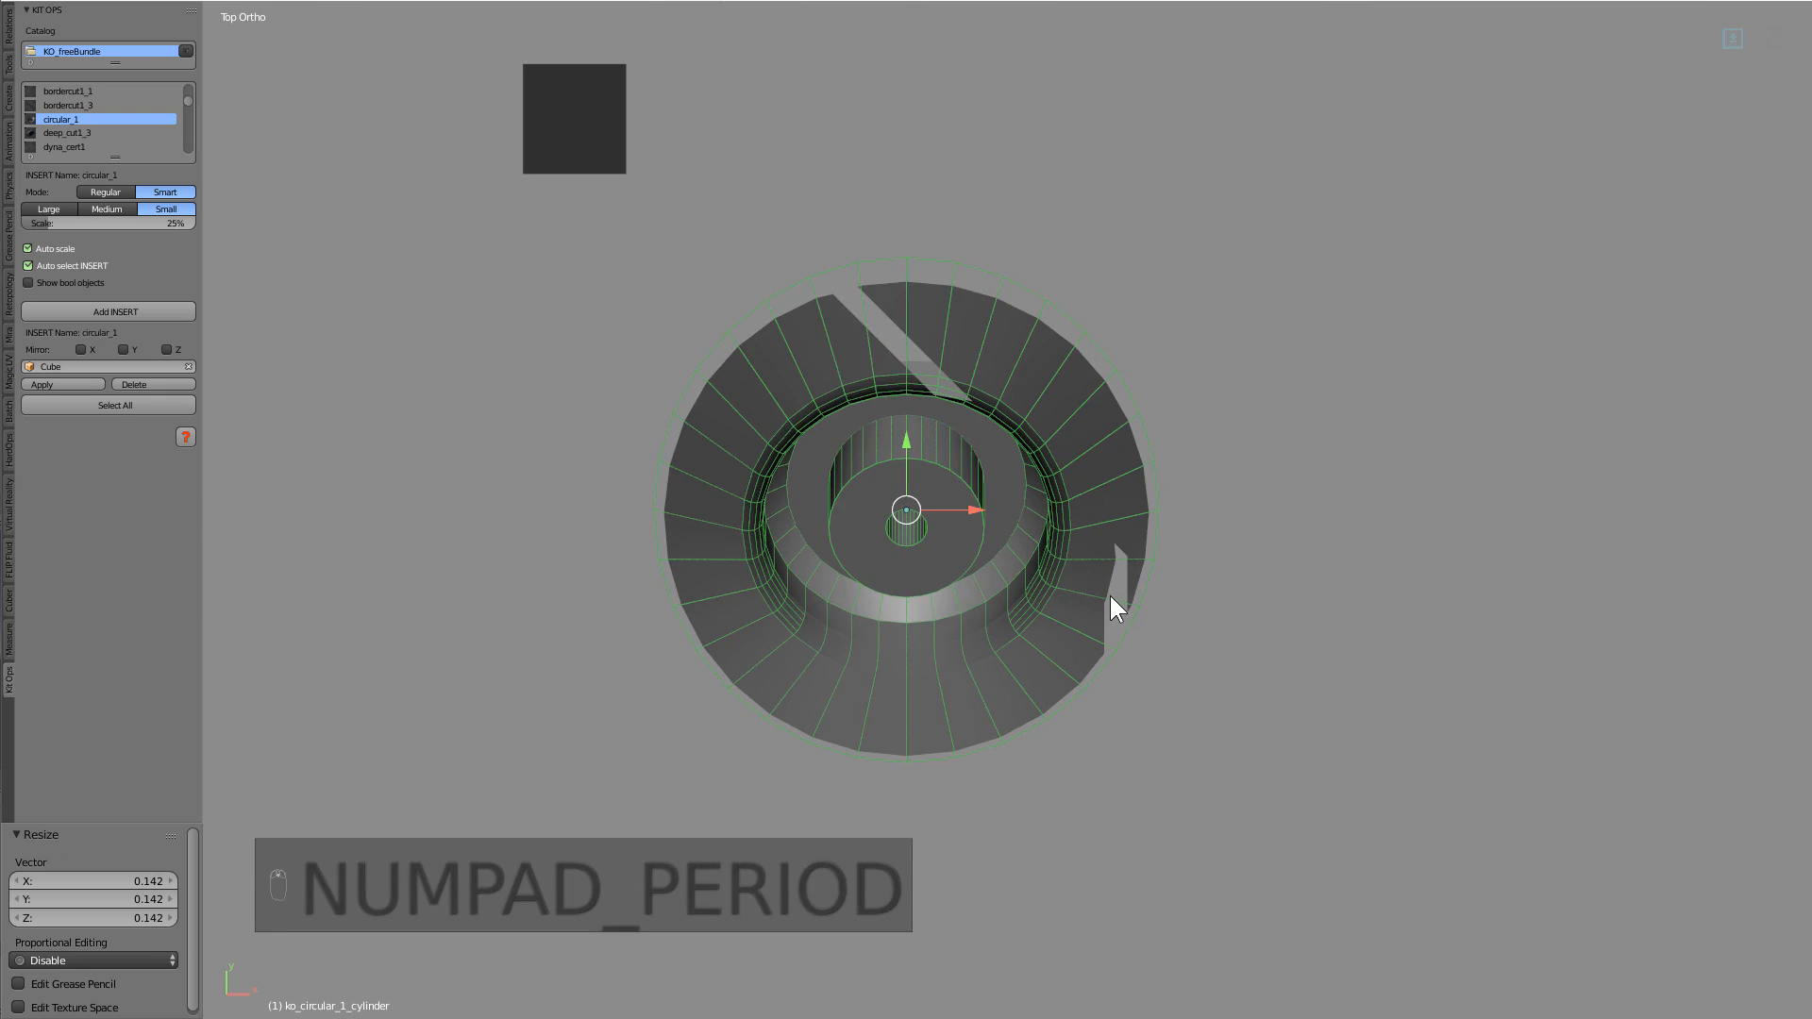
pyautogui.press('s')
pyautogui.click(1057, 540)
pyautogui.press('g')
pyautogui.click(896, 583)
pyautogui.scroll(-8, 1096, 653)
pyautogui.press('s')
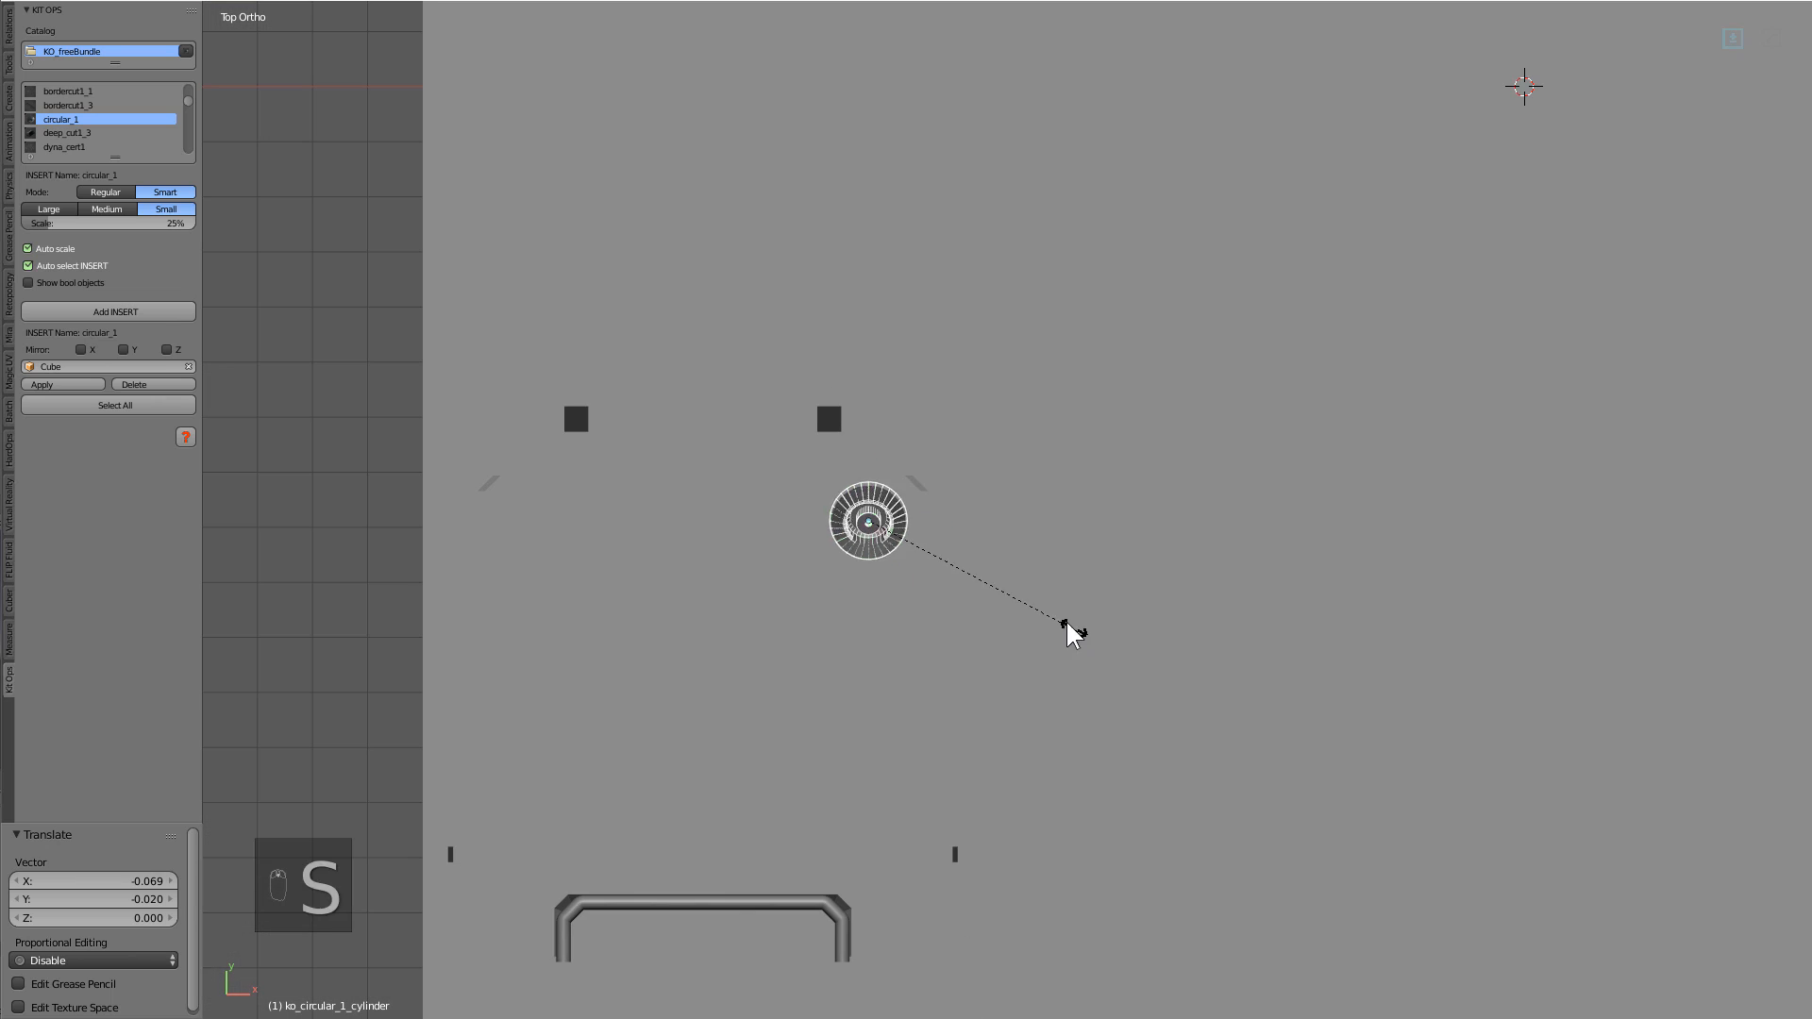
pyautogui.click(1066, 628)
# Switch to wireframe display and mirror the circular insert on X and Y.
pyautogui.press('z')
pyautogui.scroll(-4, 1037, 596)
pyautogui.keyDown('shift'); pyautogui.moveTo(1037, 597); pyautogui.dragTo(986, 586, button='middle'); pyautogui.keyUp('shift')
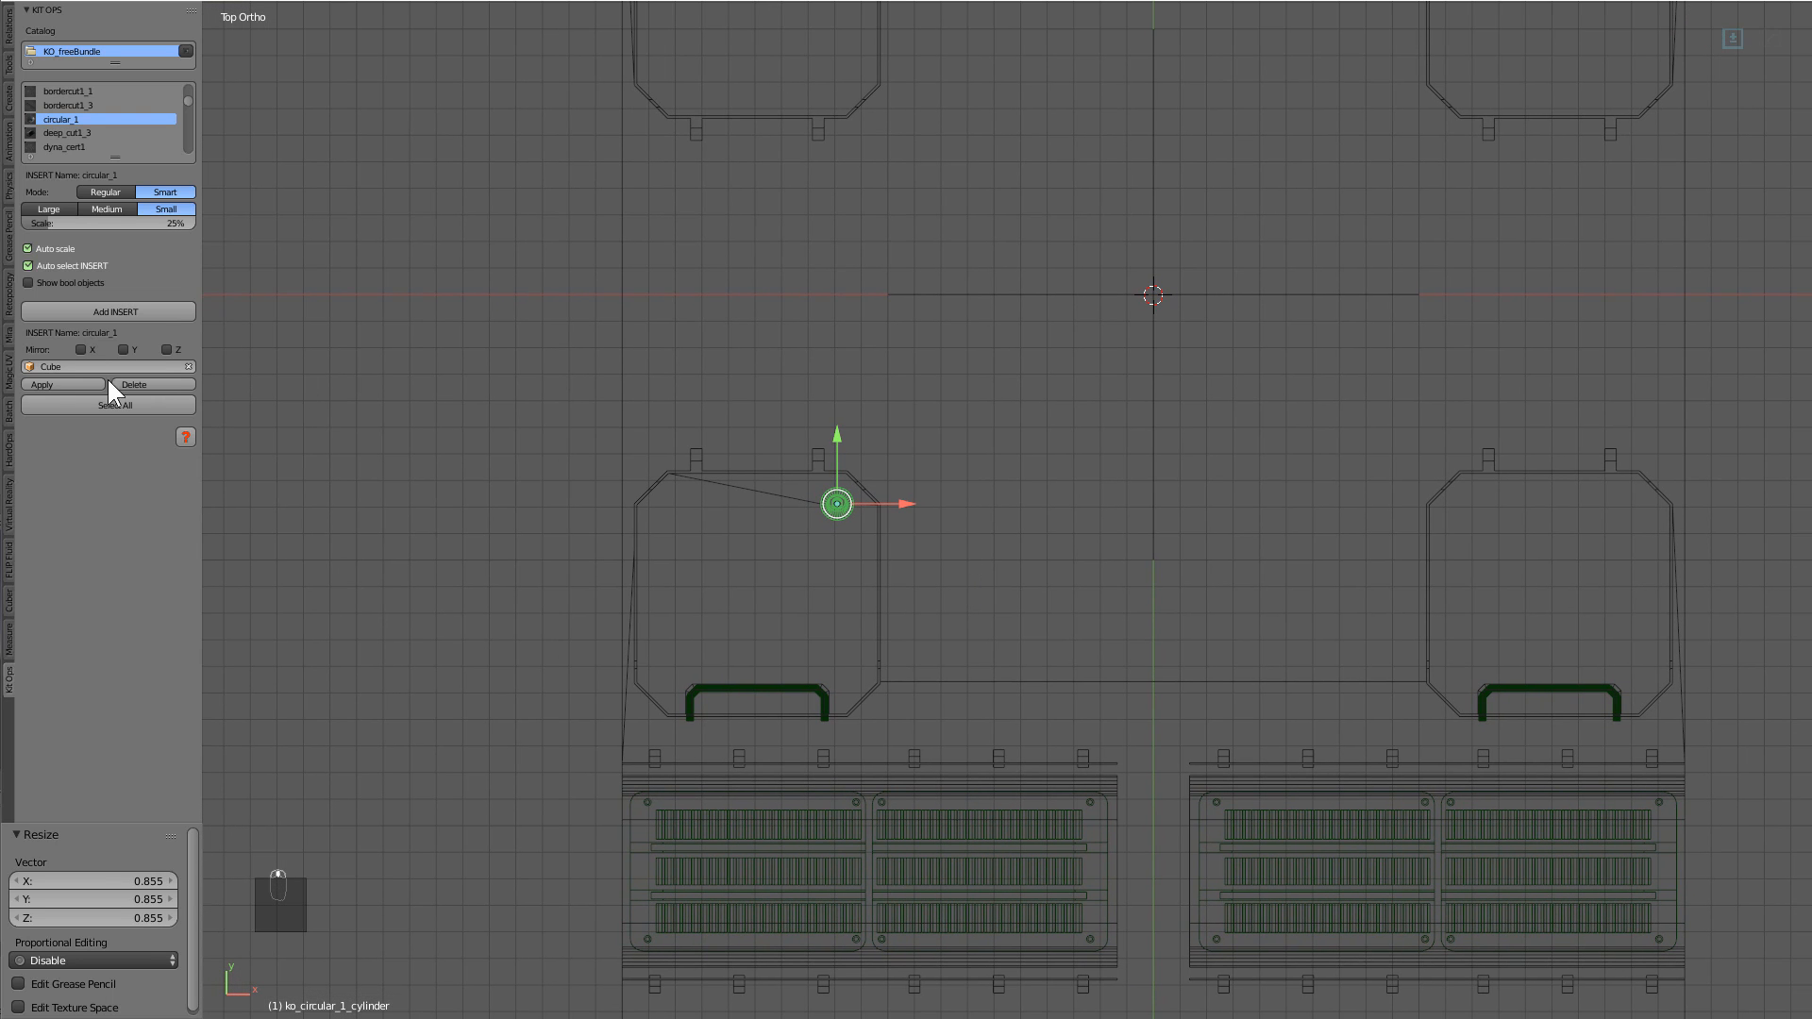
pyautogui.click(85, 351)
pyautogui.click(123, 349)
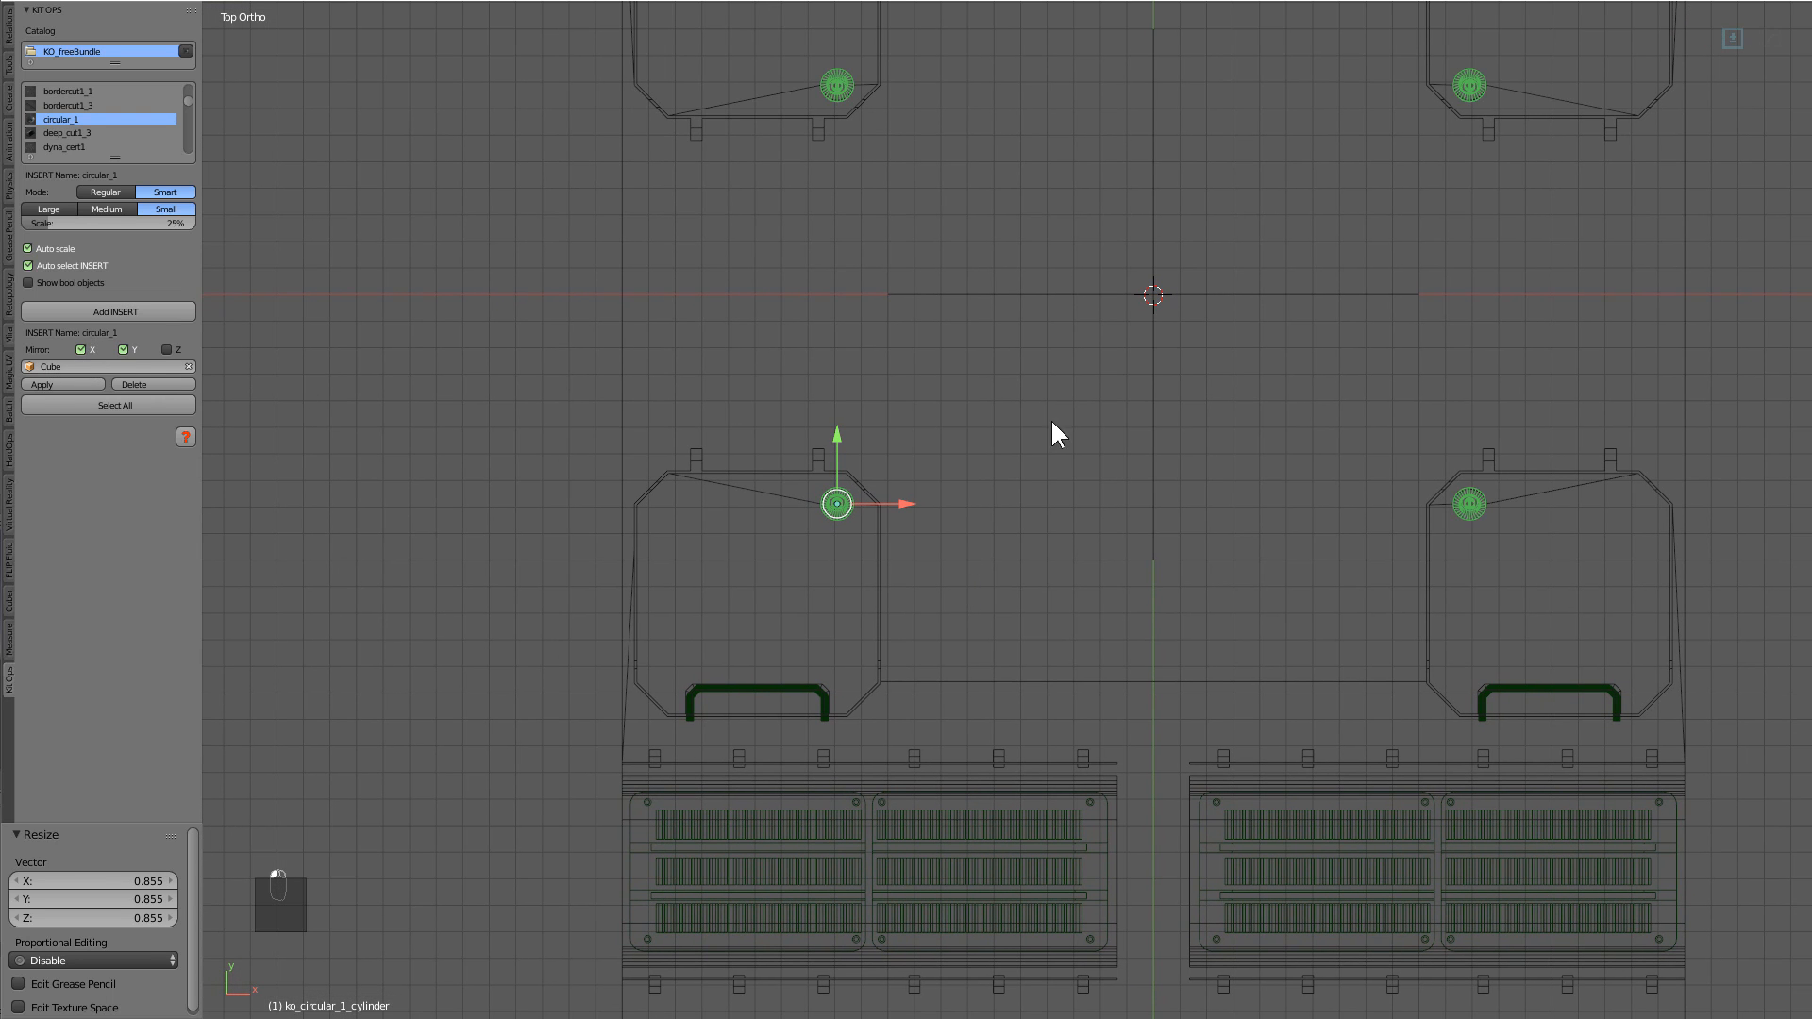
# Scale the mirrored circular insert down by a factor of about 0.654.
pyautogui.keyDown('shift'); pyautogui.moveTo(1129, 413); pyautogui.dragTo(1141, 387, button='middle'); pyautogui.keyUp('shift')
pyautogui.scroll(6, 1123, 491)
pyautogui.press('s')
pyautogui.click(987, 507)
pyautogui.scroll(-3, 938, 473)
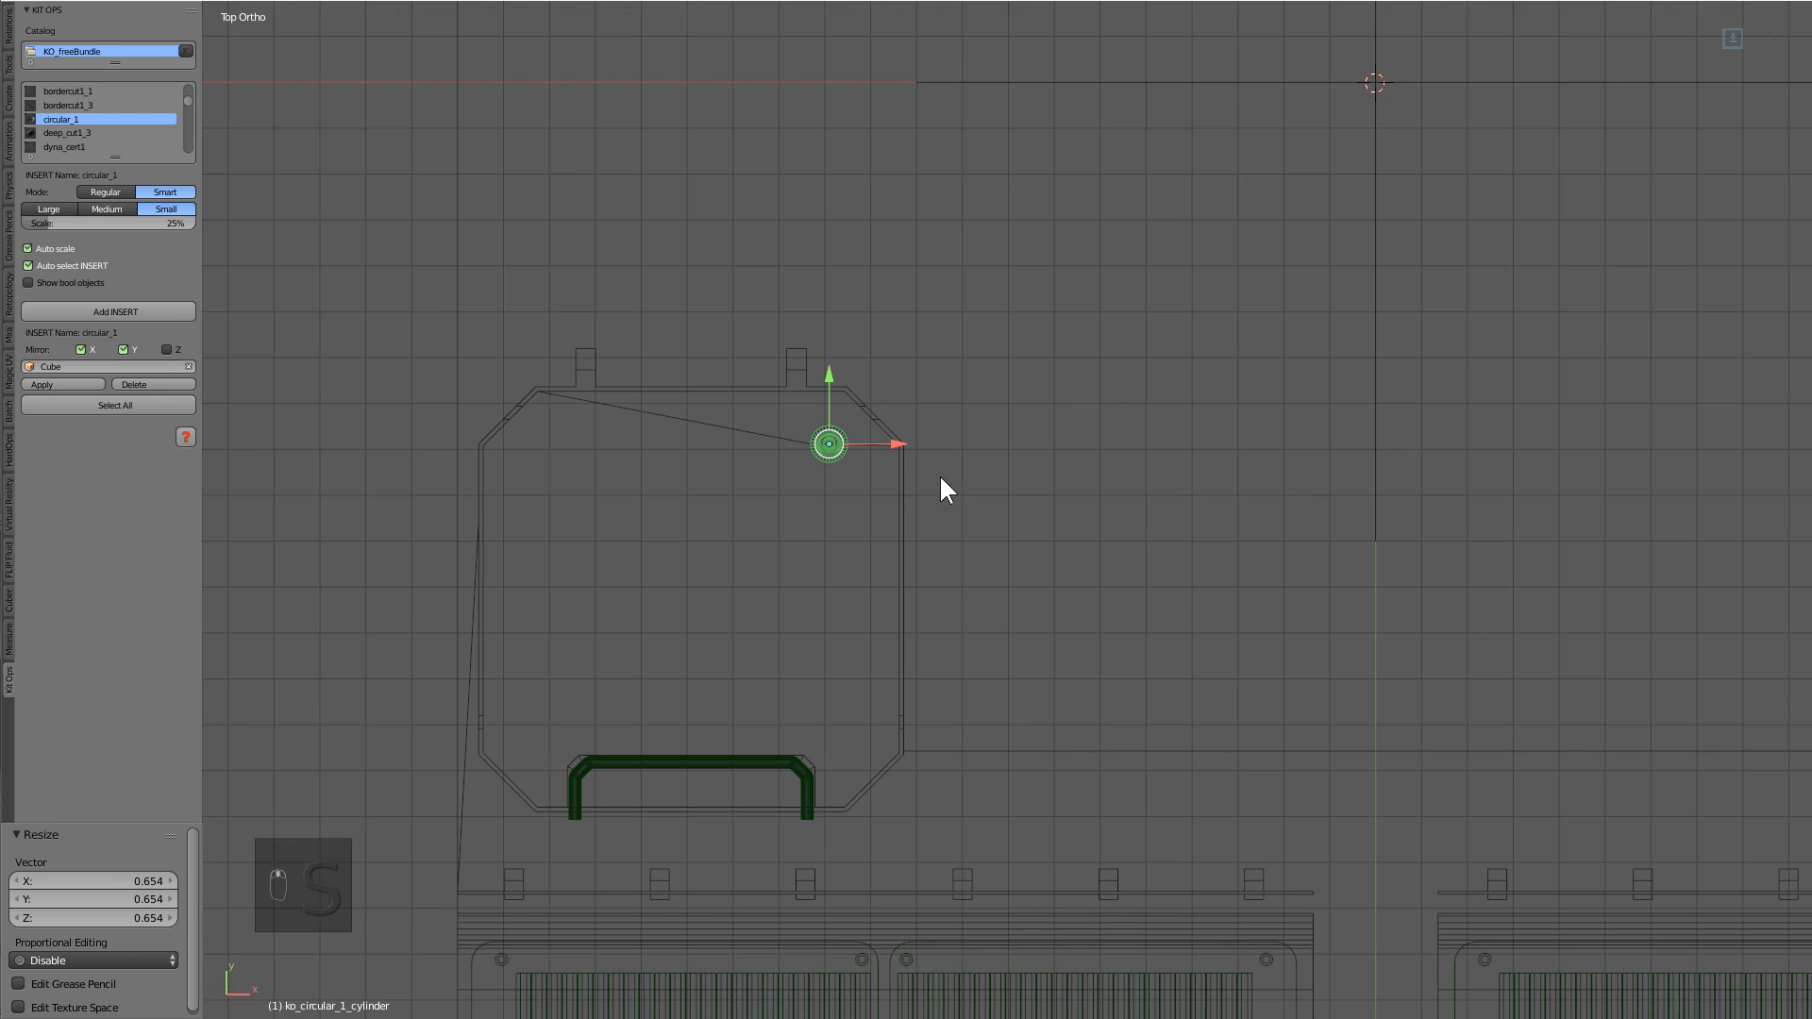
# Duplicate the circular insert about -0.563 along X to the hatch's outer corner and switch to solid display.
pyautogui.keyDown('shift'); pyautogui.moveTo(951, 490); pyautogui.dragTo(1109, 564, button='middle'); pyautogui.keyUp('shift')
pyautogui.scroll(-4, 1153, 534)
pyautogui.scroll(2, 1108, 566)
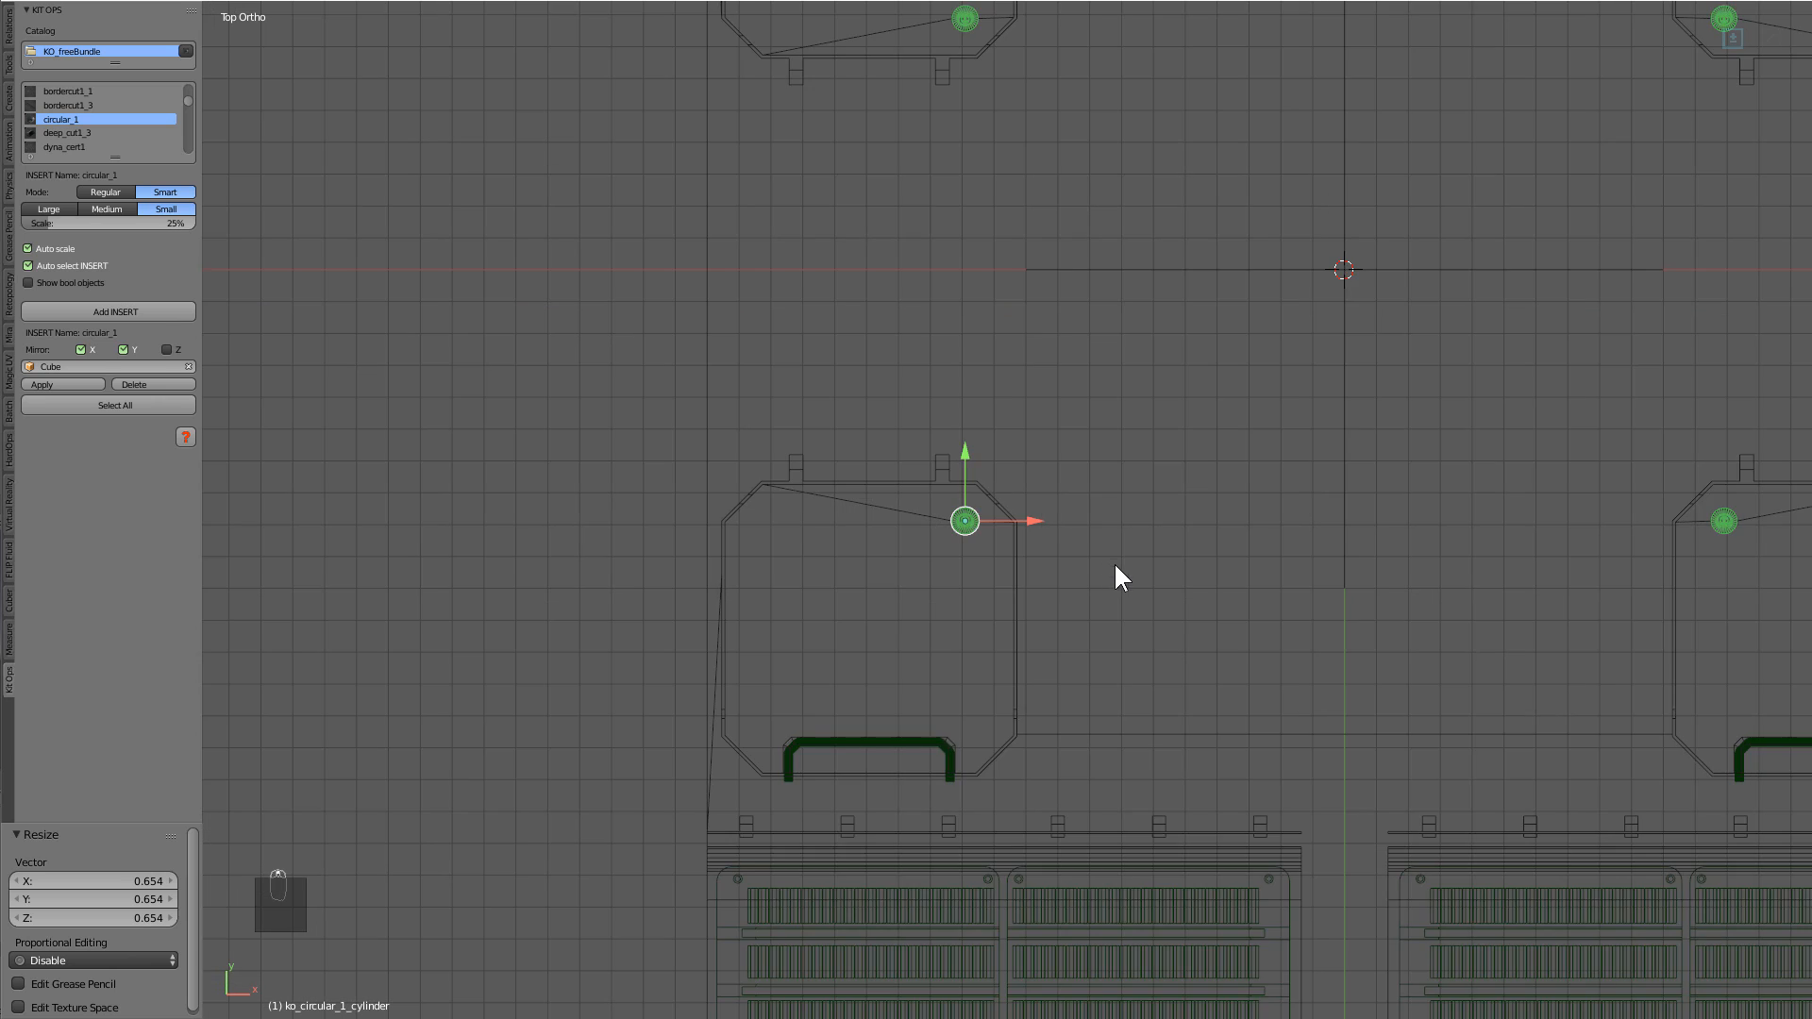
pyautogui.scroll(-2, 1117, 571)
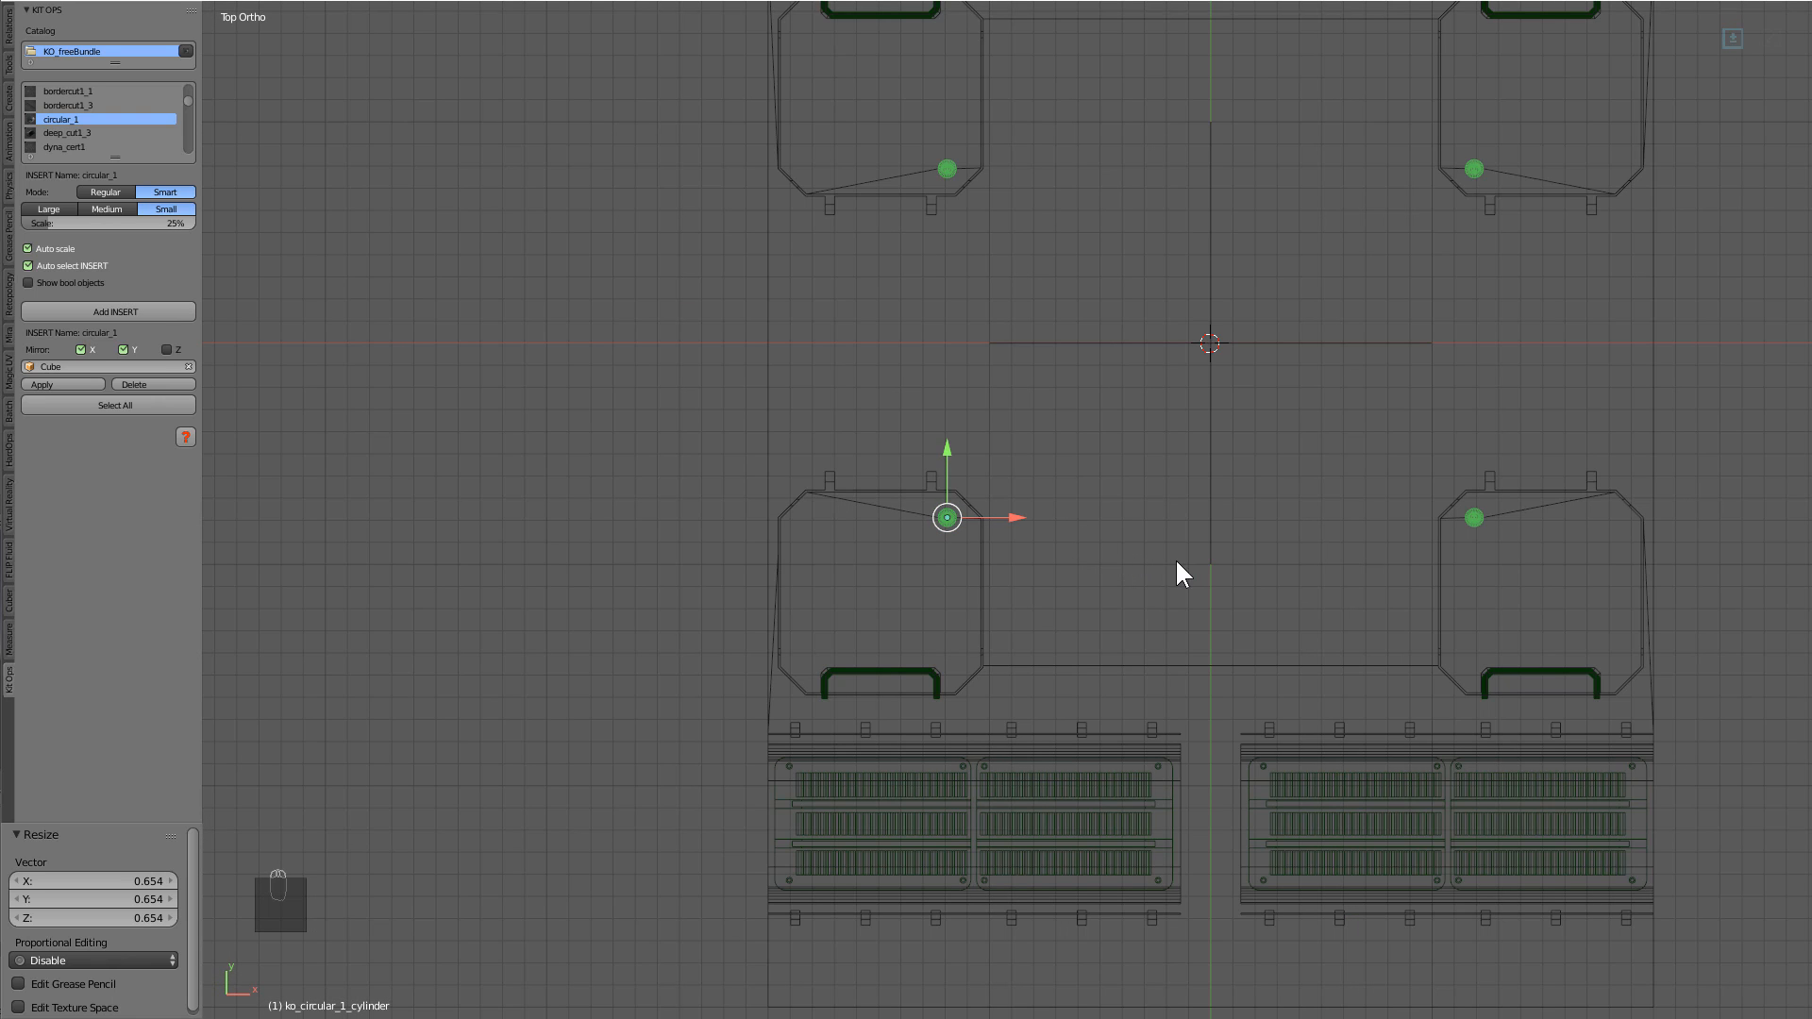
pyautogui.hotkey('shift', 'd')
pyautogui.press('x')
pyautogui.click(1052, 561)
pyautogui.press('z')
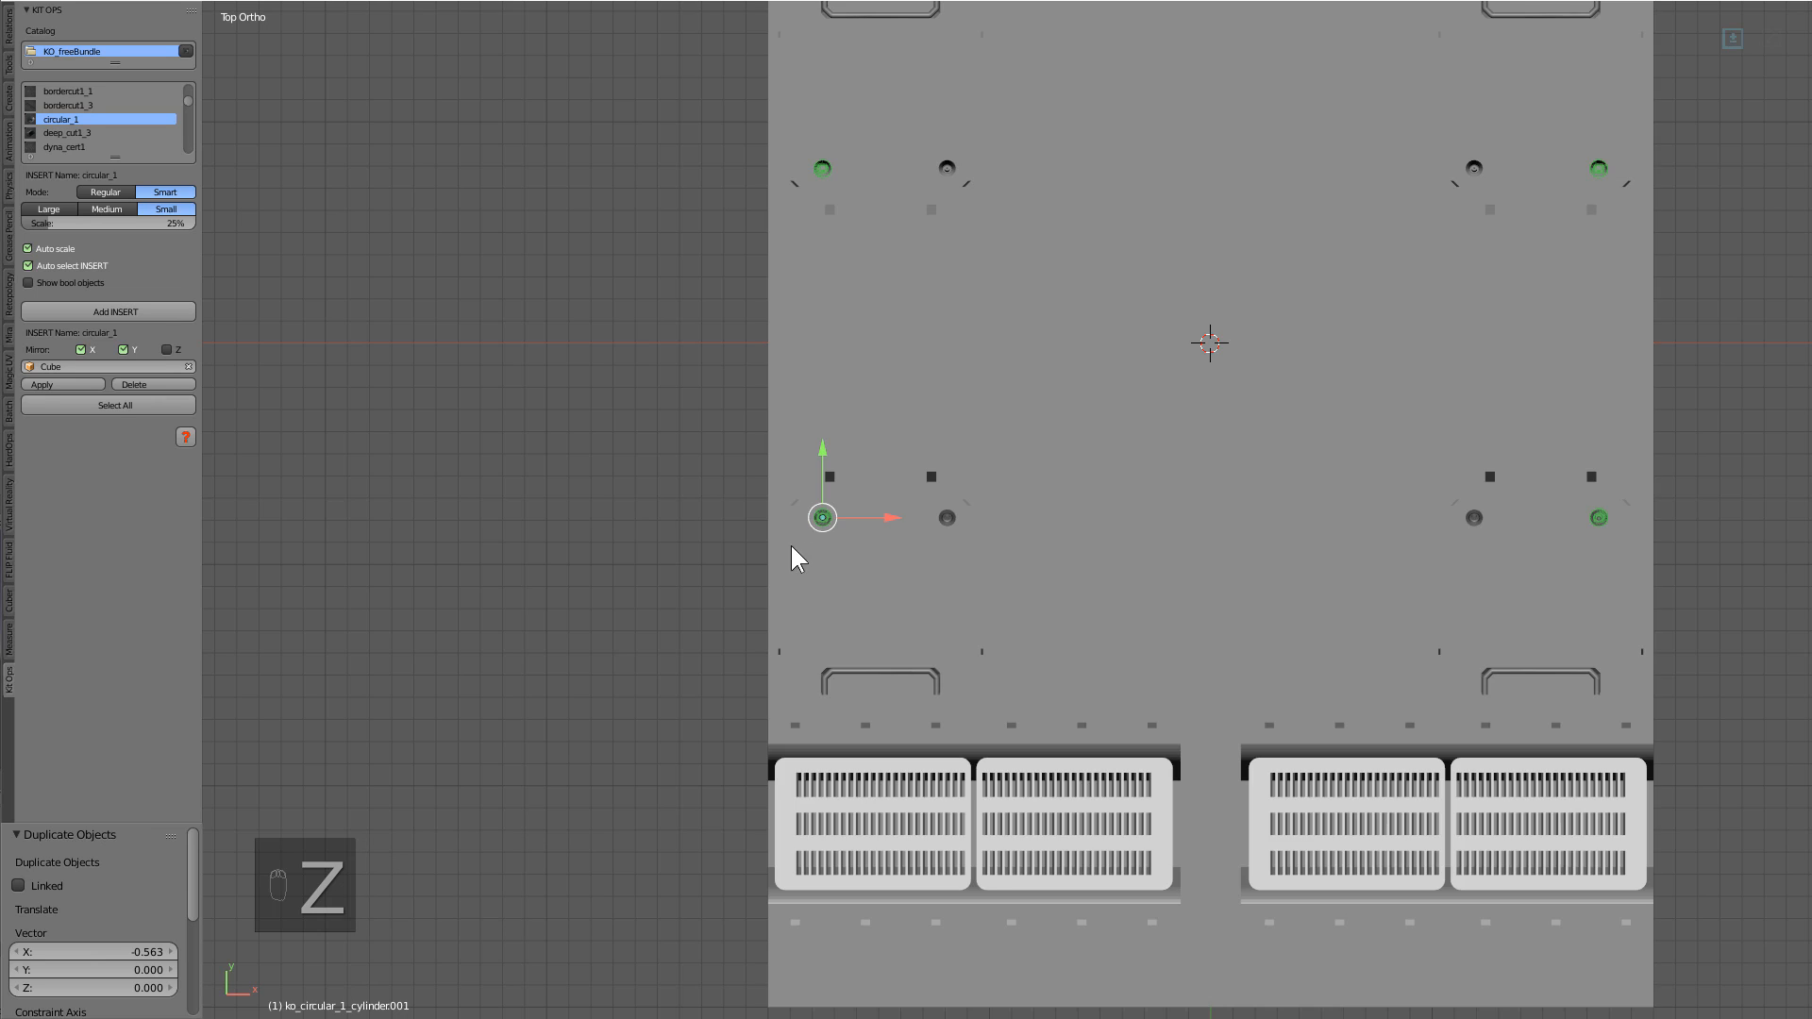
# Duplicate the outer circular insert about -0.554 along Y to sit beside the hatch handle.
pyautogui.scroll(4, 717, 519)
pyautogui.press('z')
pyautogui.scroll(-4, 892, 557)
pyautogui.press('z')
pyautogui.hotkey('shift', 'd')
pyautogui.press('y')
pyautogui.click(954, 620)
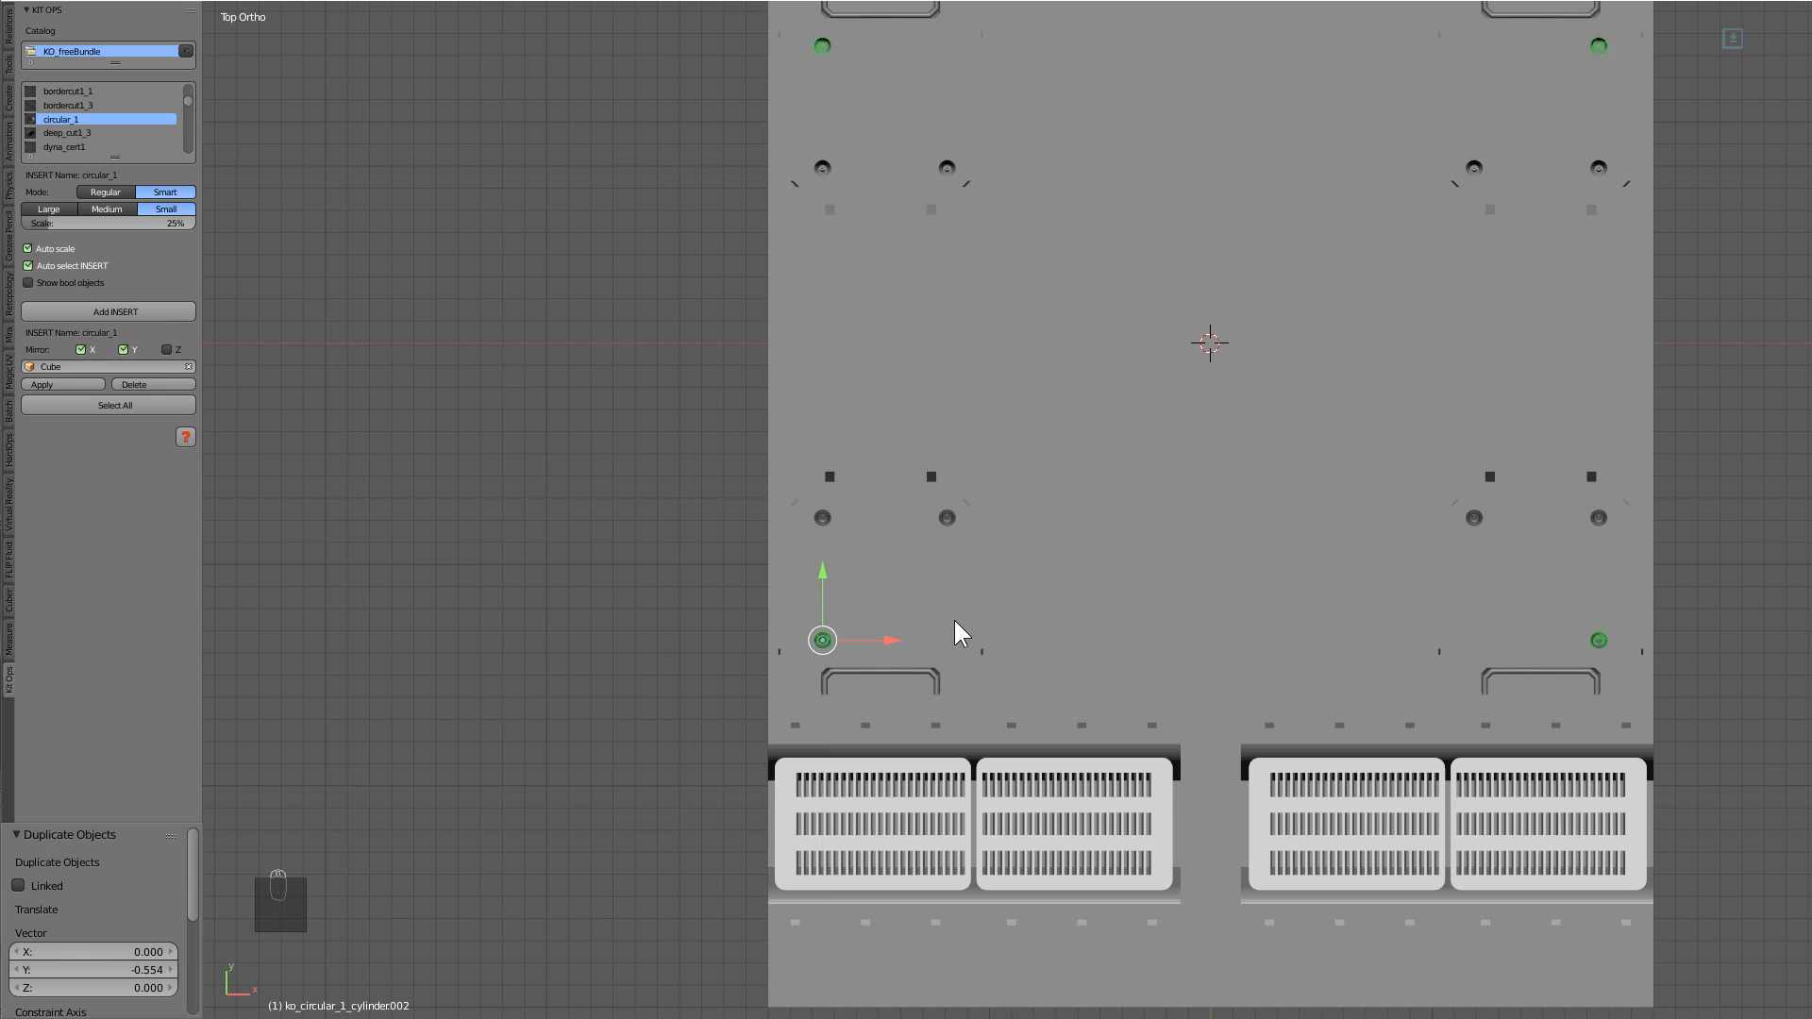
# Duplicate the circular insert to the corner of the strip below the grates, and duplicate it along X to near the panel's centreline.
pyautogui.scroll(-3, 925, 630)
pyautogui.keyDown('shift'); pyautogui.moveTo(947, 591); pyautogui.dragTo(958, 525, button='middle'); pyautogui.keyUp('shift')
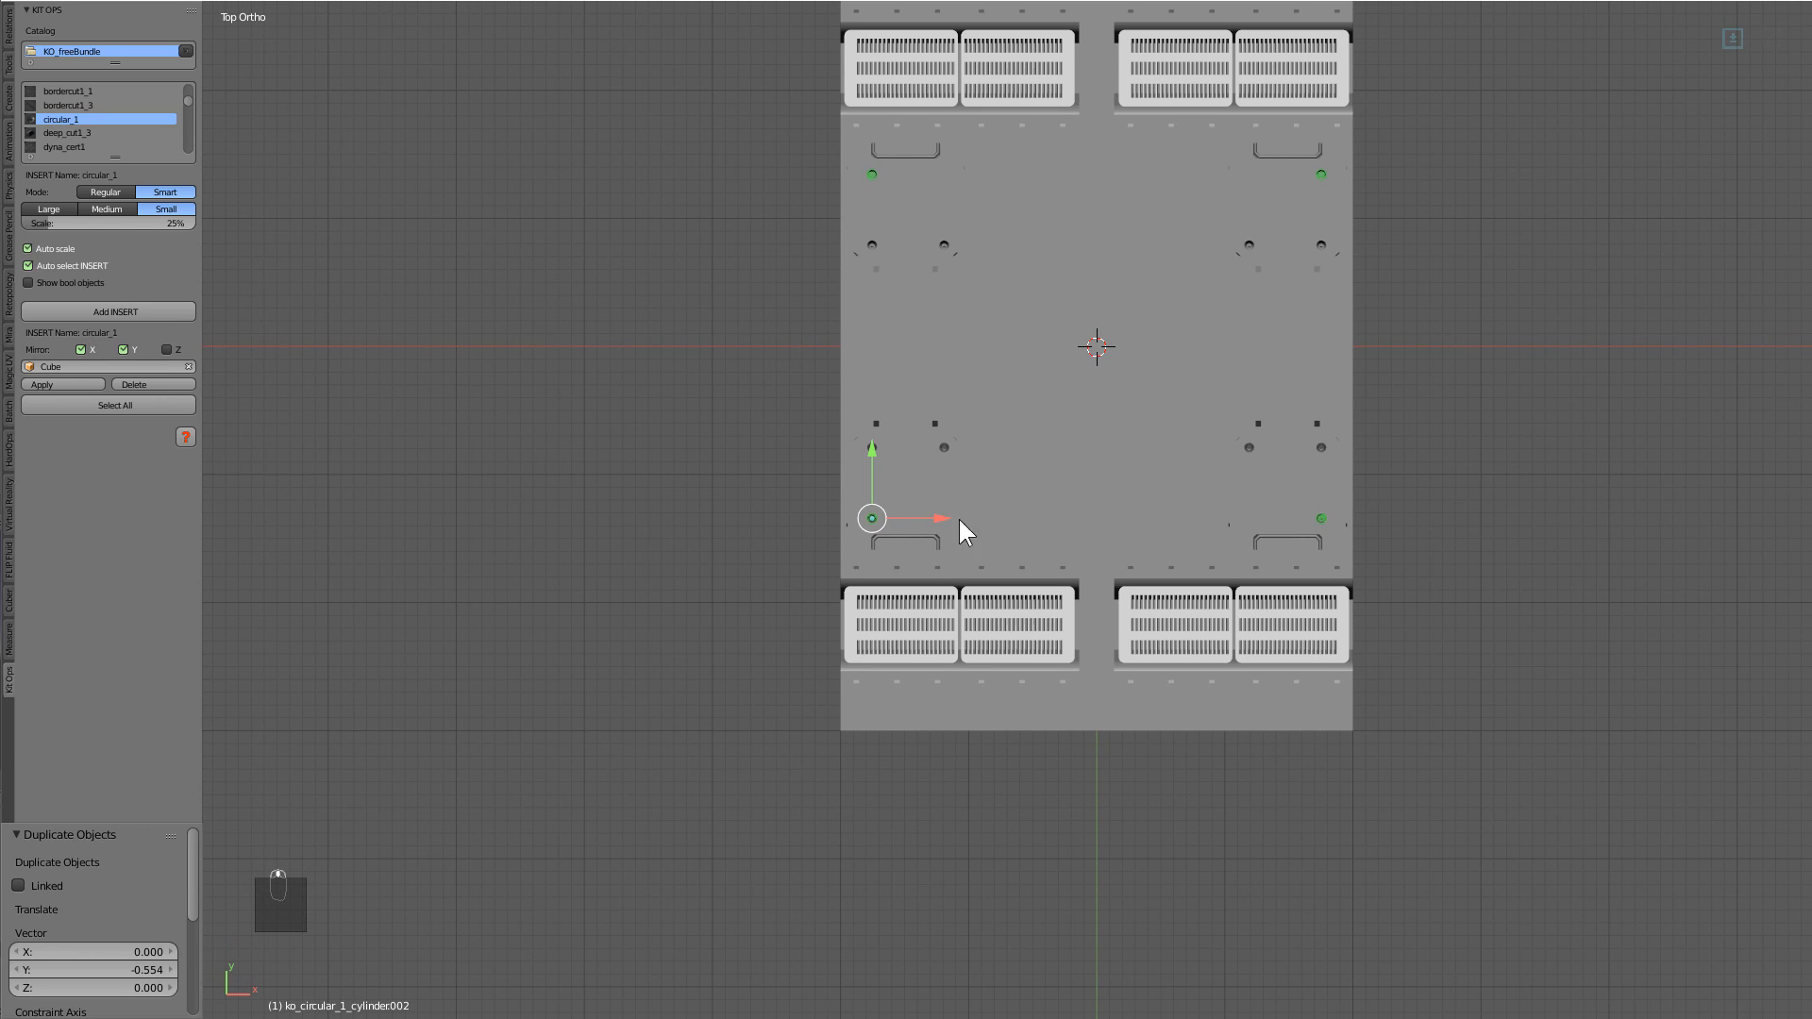
pyautogui.click(945, 682)
pyautogui.hotkey('shift', 'd')
pyautogui.press('x')
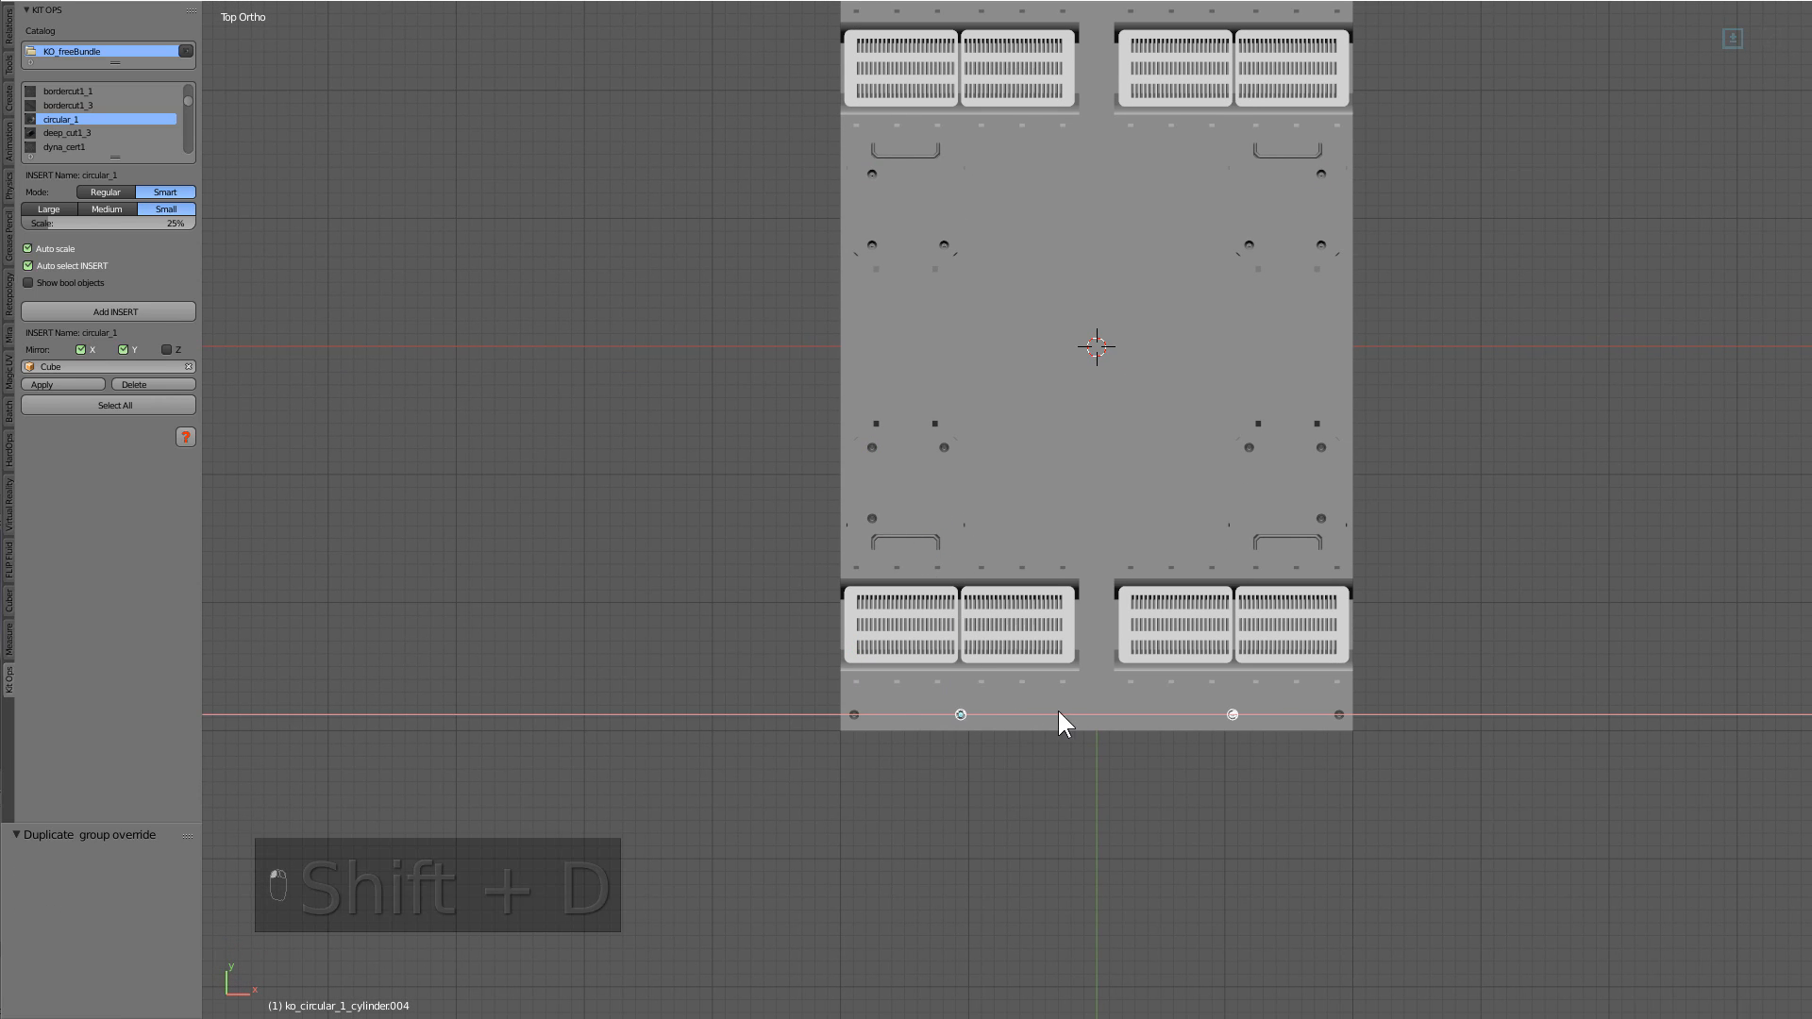
pyautogui.click(1123, 716)
# Duplicate the centre circular insert about 1.378 along Y above the grates and scale the copy by about 0.657.
pyautogui.hotkey('shift', 'd')
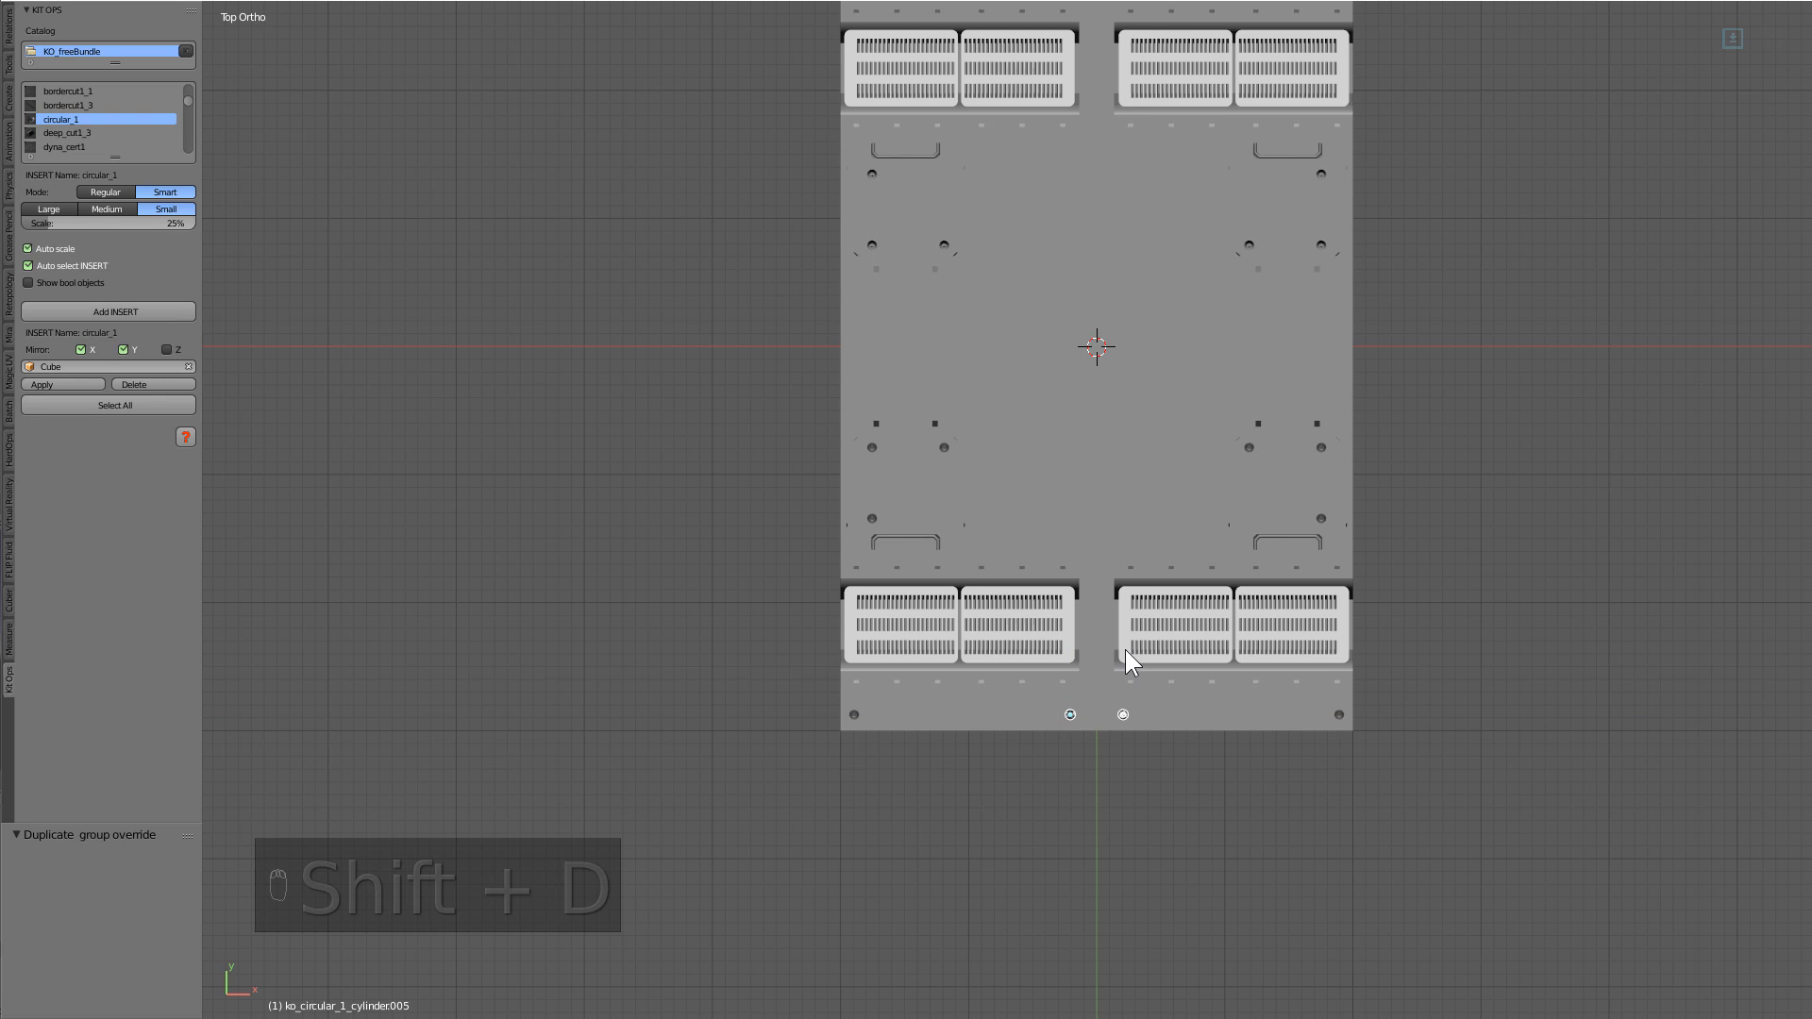
pyautogui.press('y')
pyautogui.click(1117, 568)
pyautogui.scroll(4, 1176, 598)
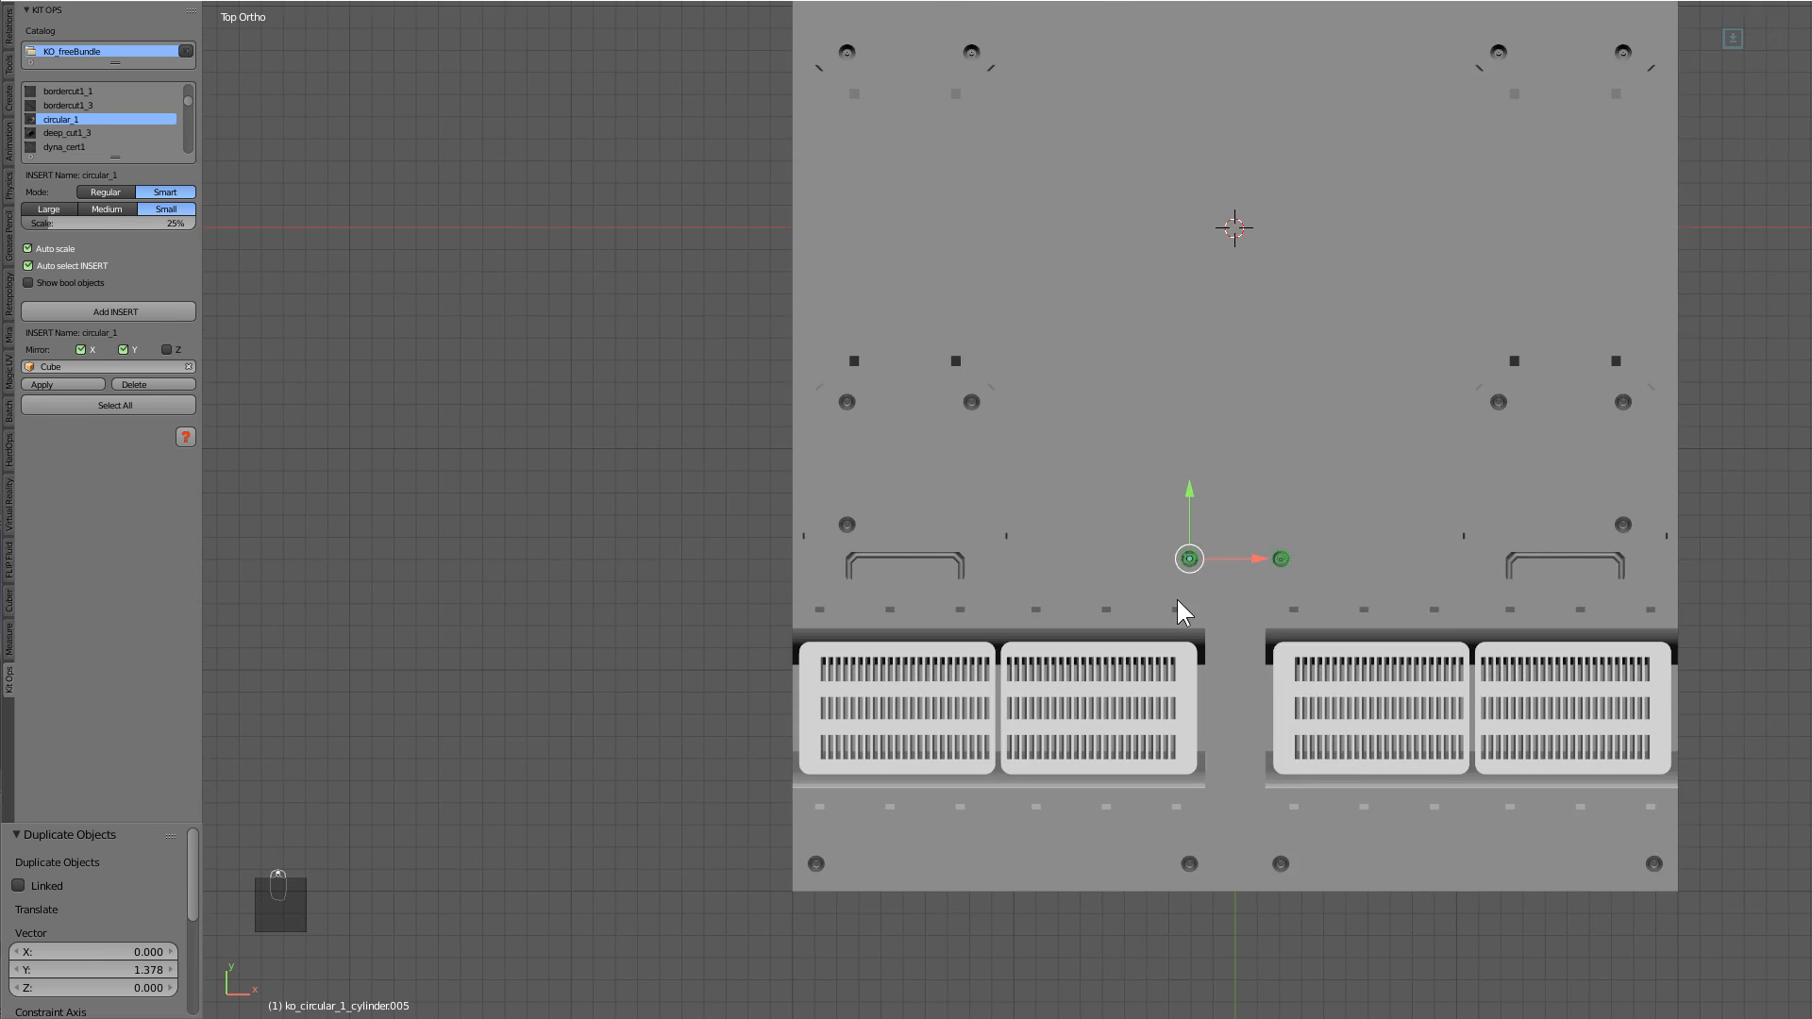
pyautogui.press('s')
pyautogui.click(1283, 627)
pyautogui.scroll(-2, 1283, 627)
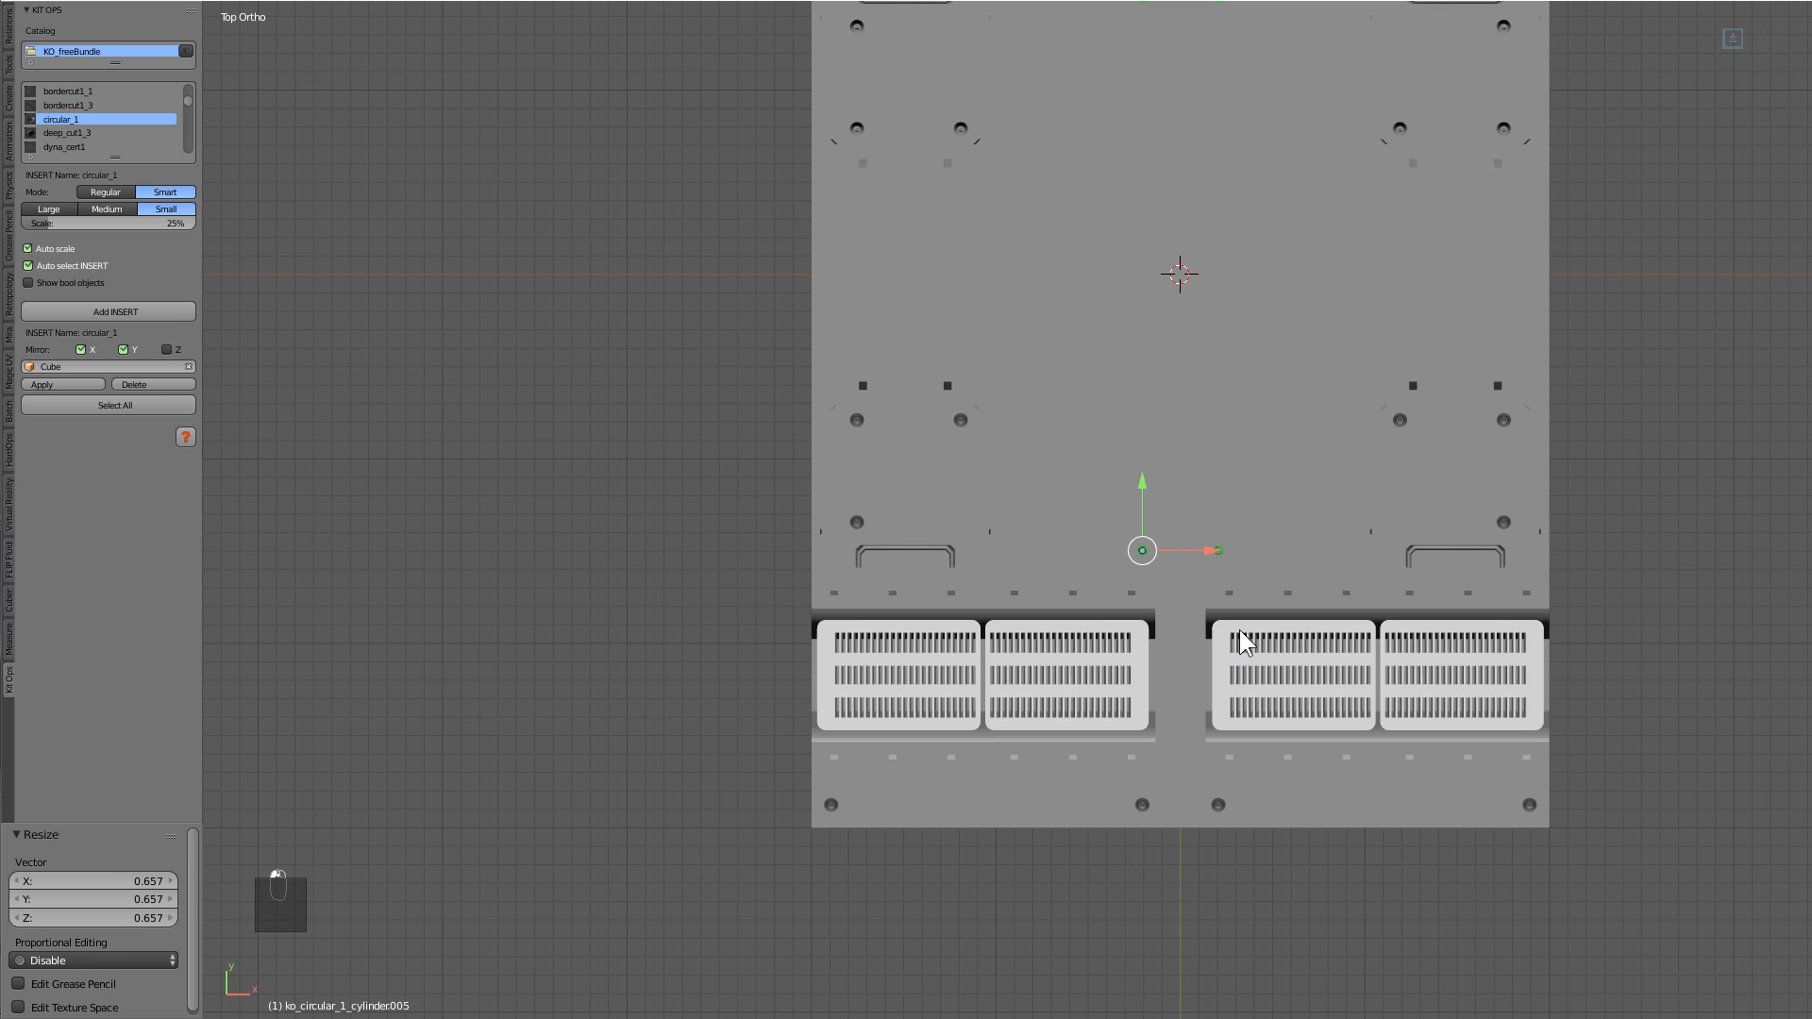
# Duplicate the small circular insert along Y to near the panel's centre and scale the copy by about 0.757.
pyautogui.hotkey('shift', 'y')
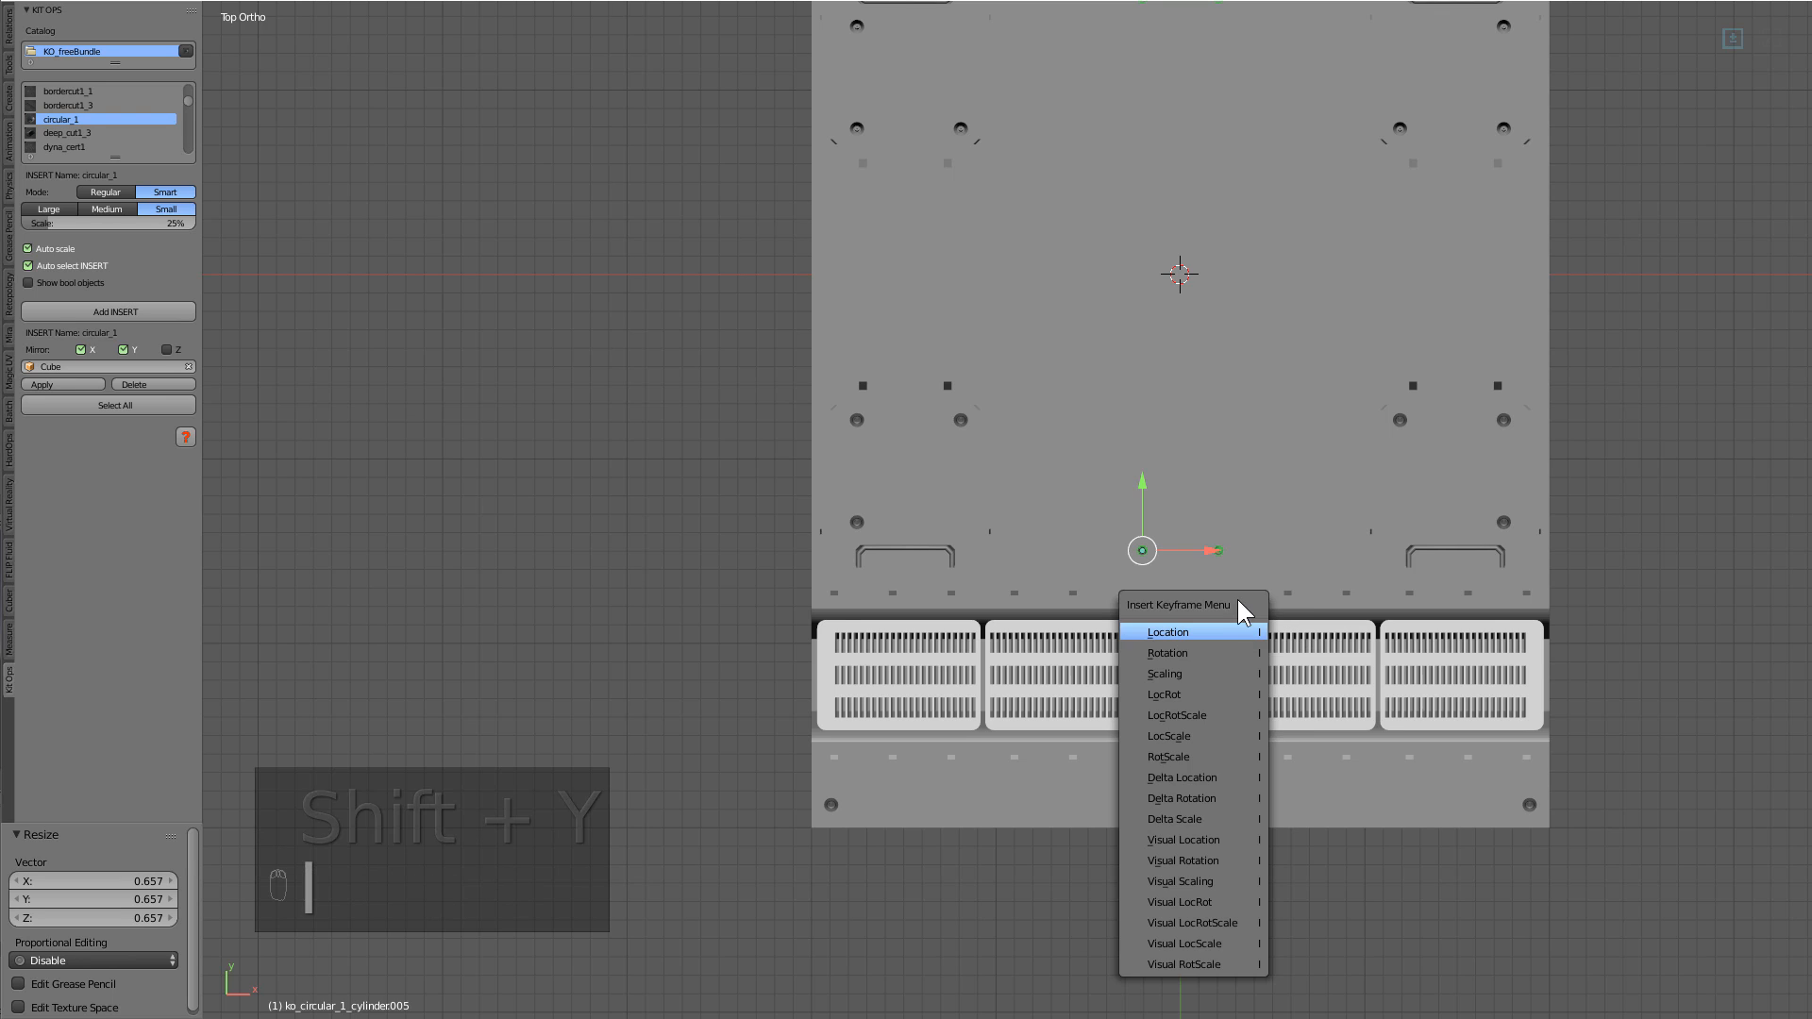
pyautogui.hotkey('shift', 'd')
pyautogui.press('y')
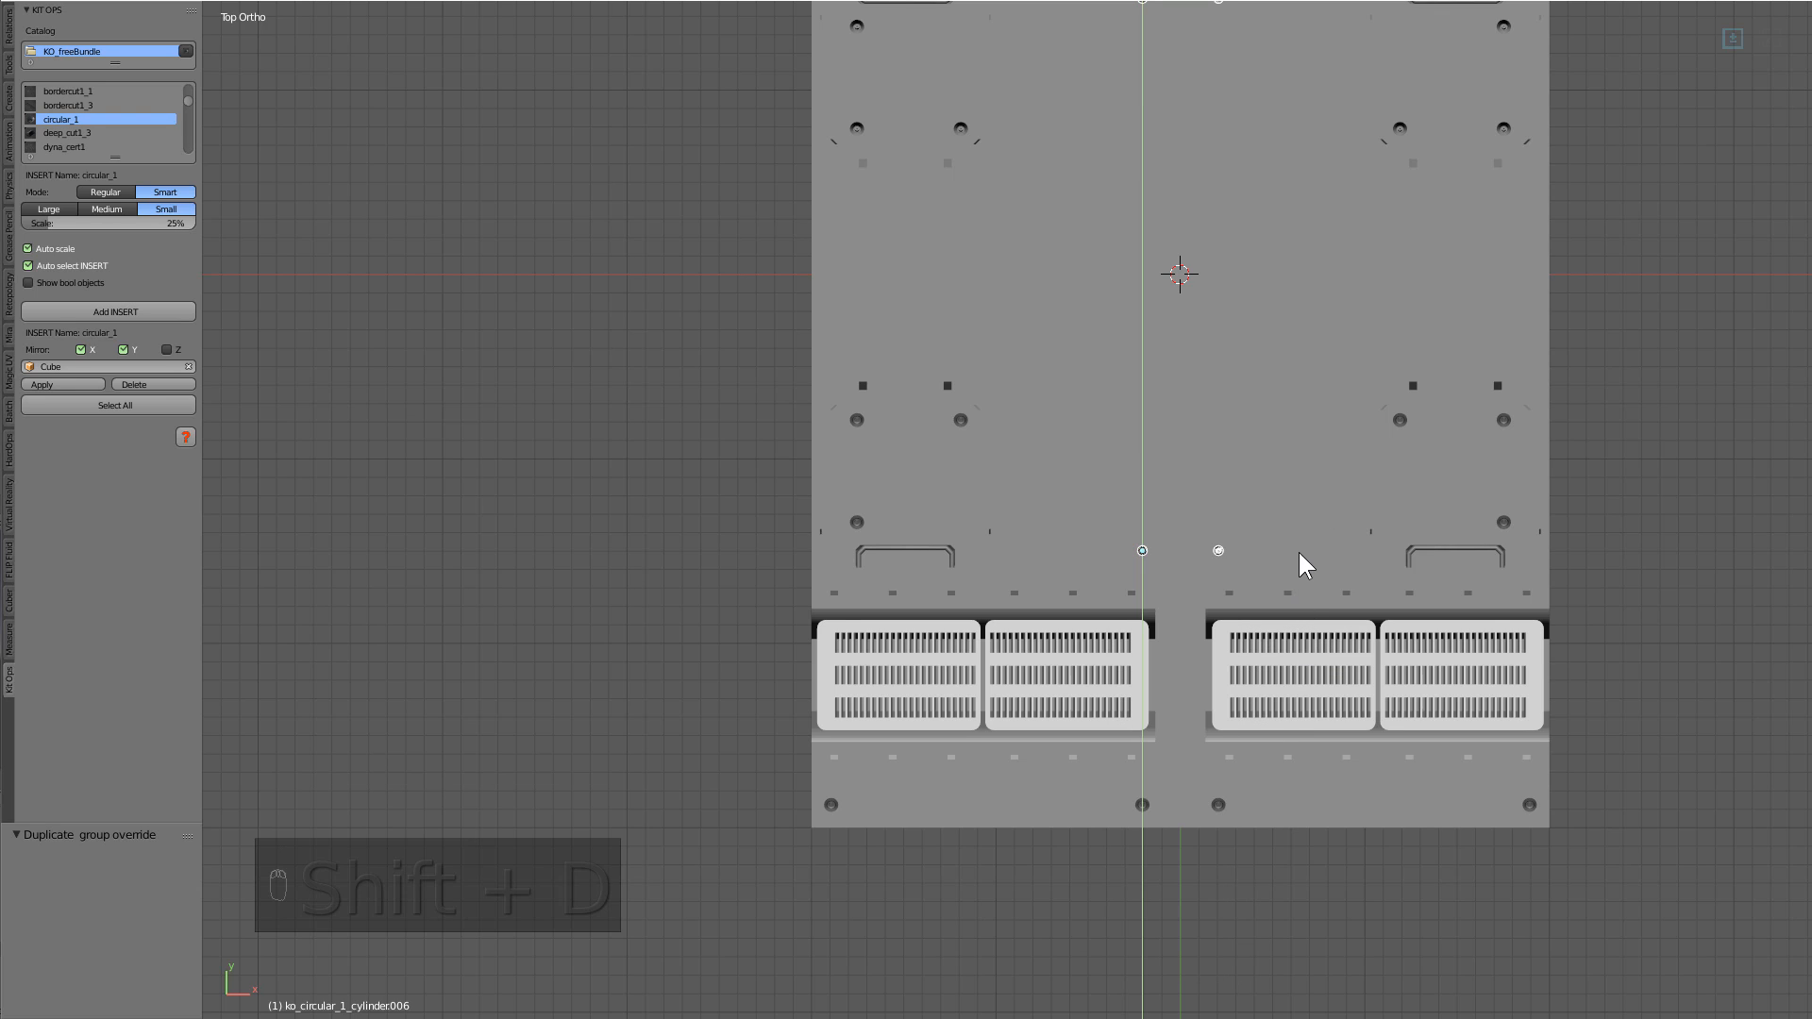
pyautogui.click(1298, 404)
pyautogui.press('s')
pyautogui.click(1281, 436)
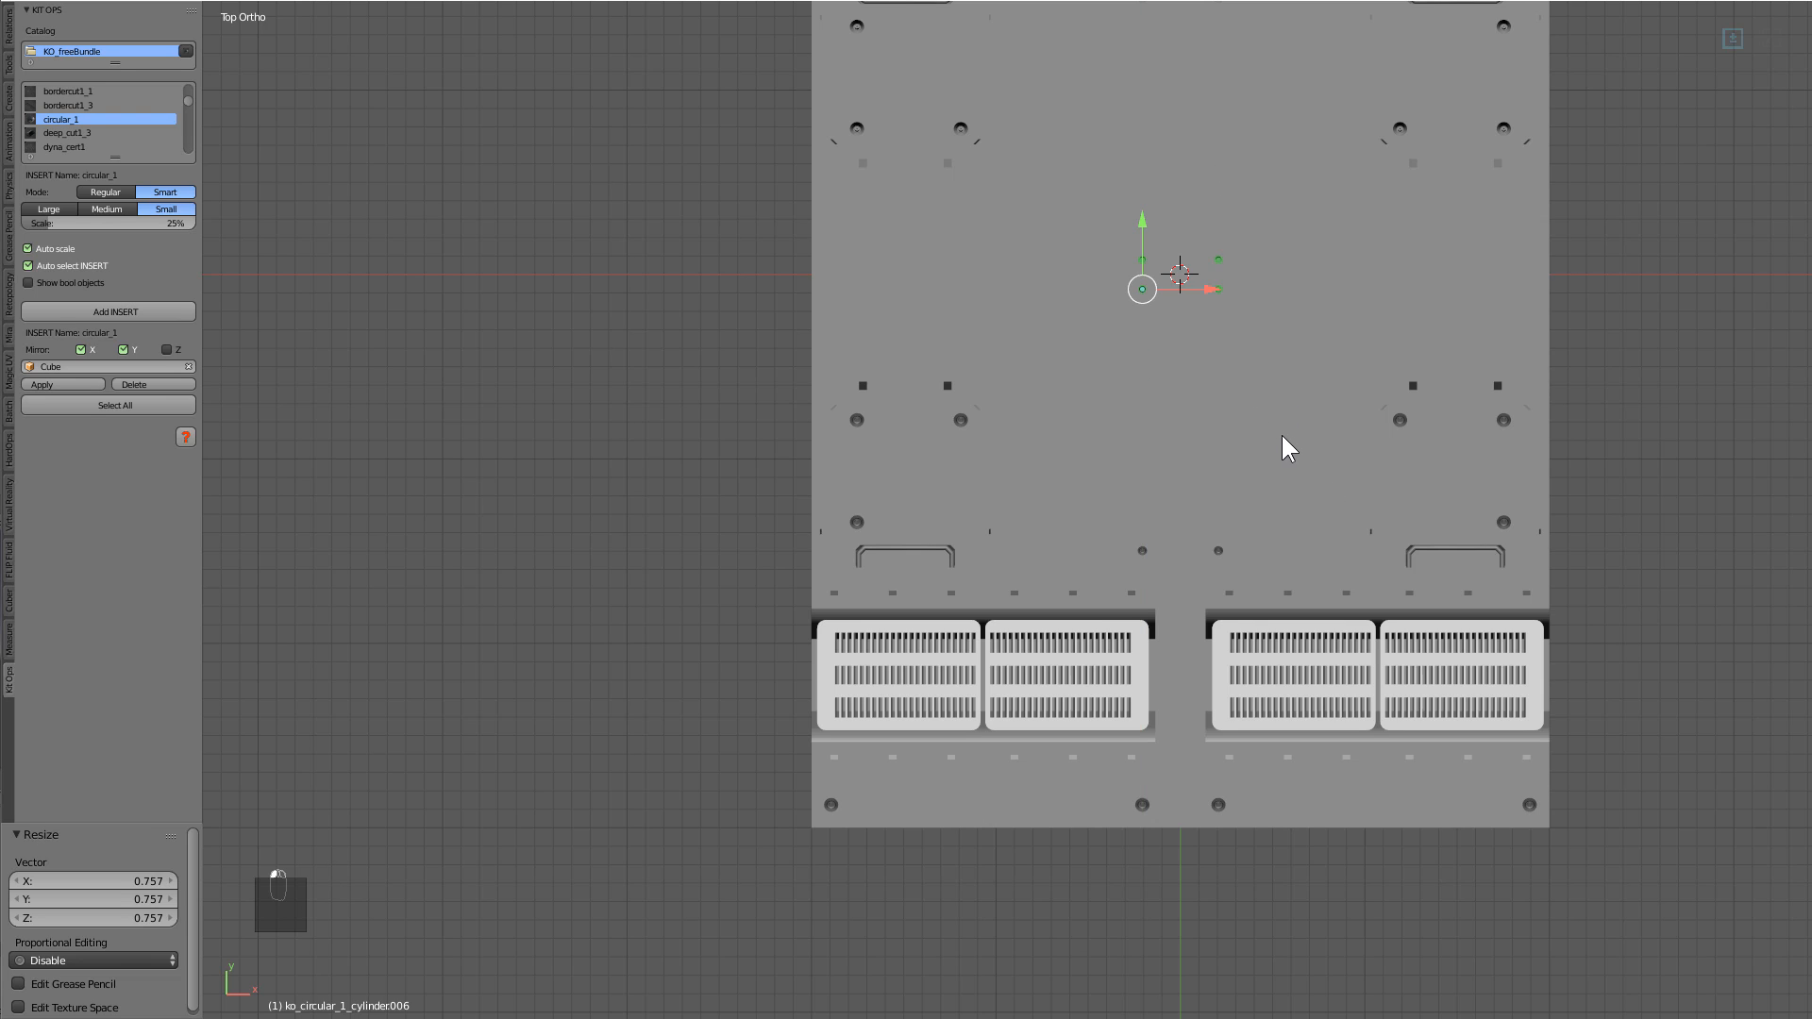
# Duplicate the smallest circular insert along X to near the panel's outer side edge and clear the selection.
pyautogui.hotkey('shift', 'd')
pyautogui.press('x')
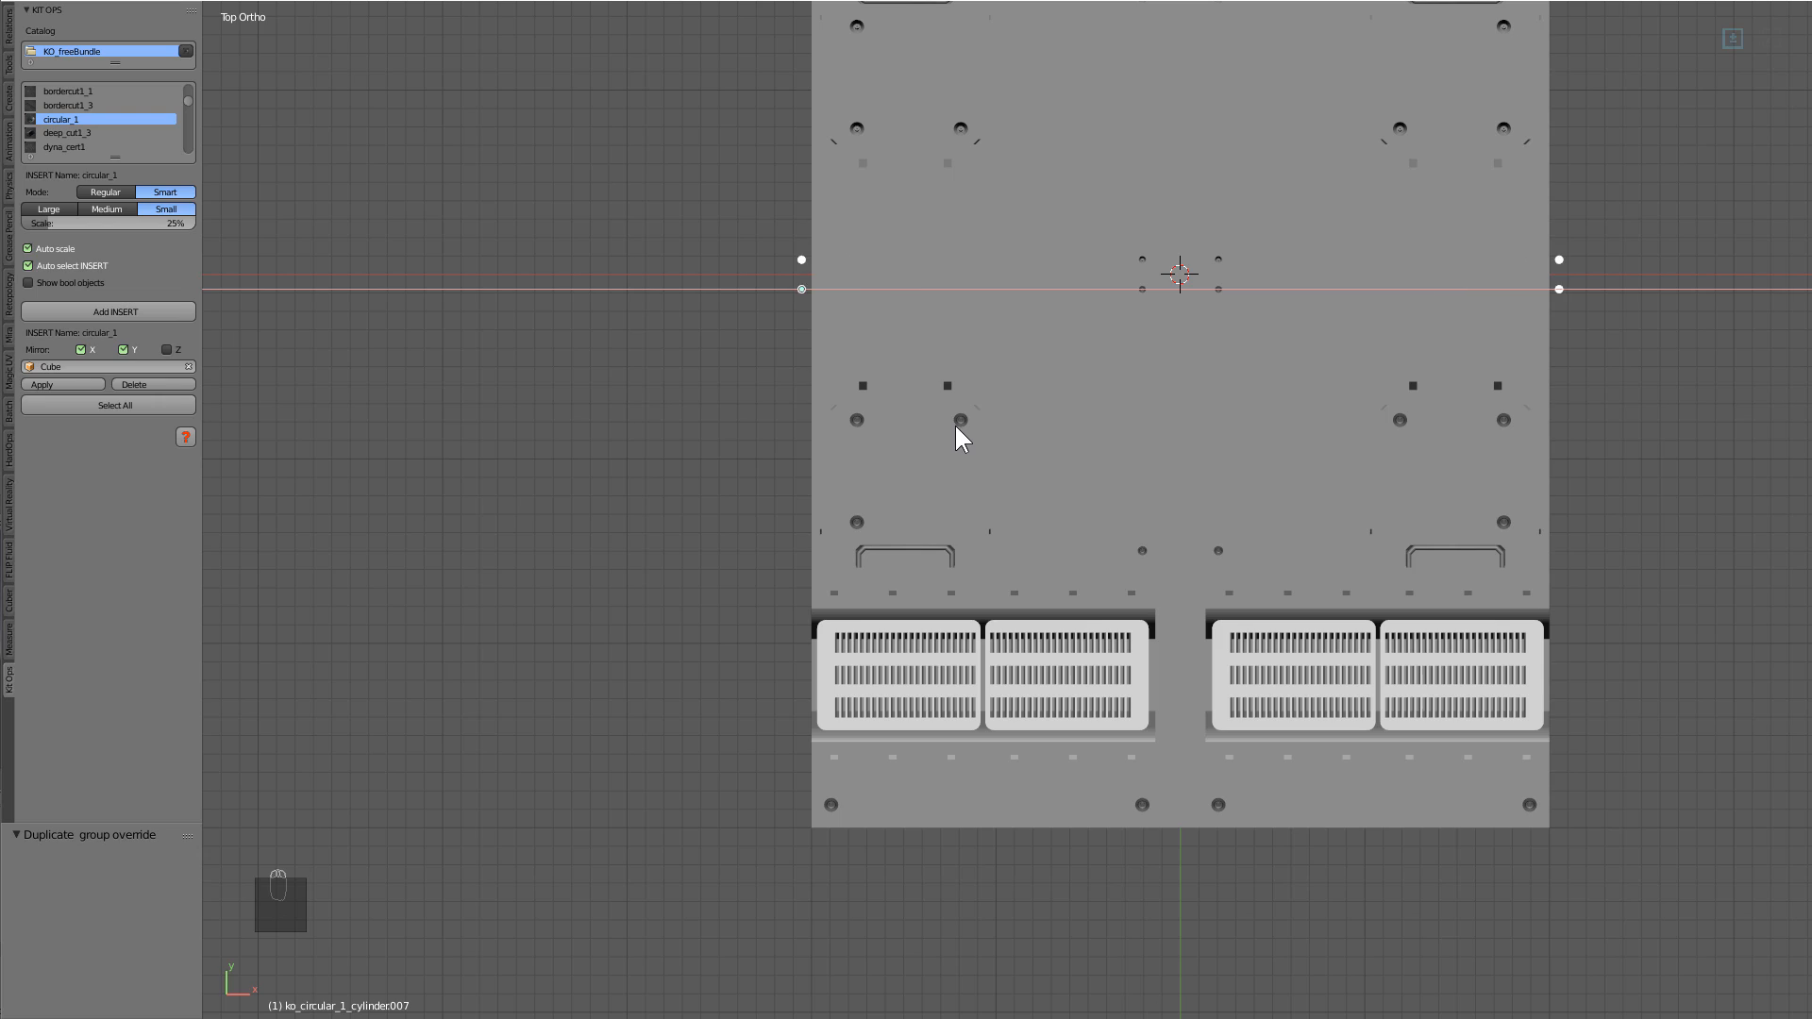
pyautogui.click(1055, 536)
pyautogui.press('a')
# Examine the whole panel and its mirrored circular cuts from an angled perspective view.
pyautogui.scroll(-2, 1054, 536)
pyautogui.moveTo(1055, 536); pyautogui.dragTo(1095, 467, button='middle')
pyautogui.scroll(1, 1102, 427)
pyautogui.rightClick(1102, 428)
pyautogui.press('KP_5')
pyautogui.press('a')
pyautogui.press('a')
pyautogui.scroll(2, 1100, 476)
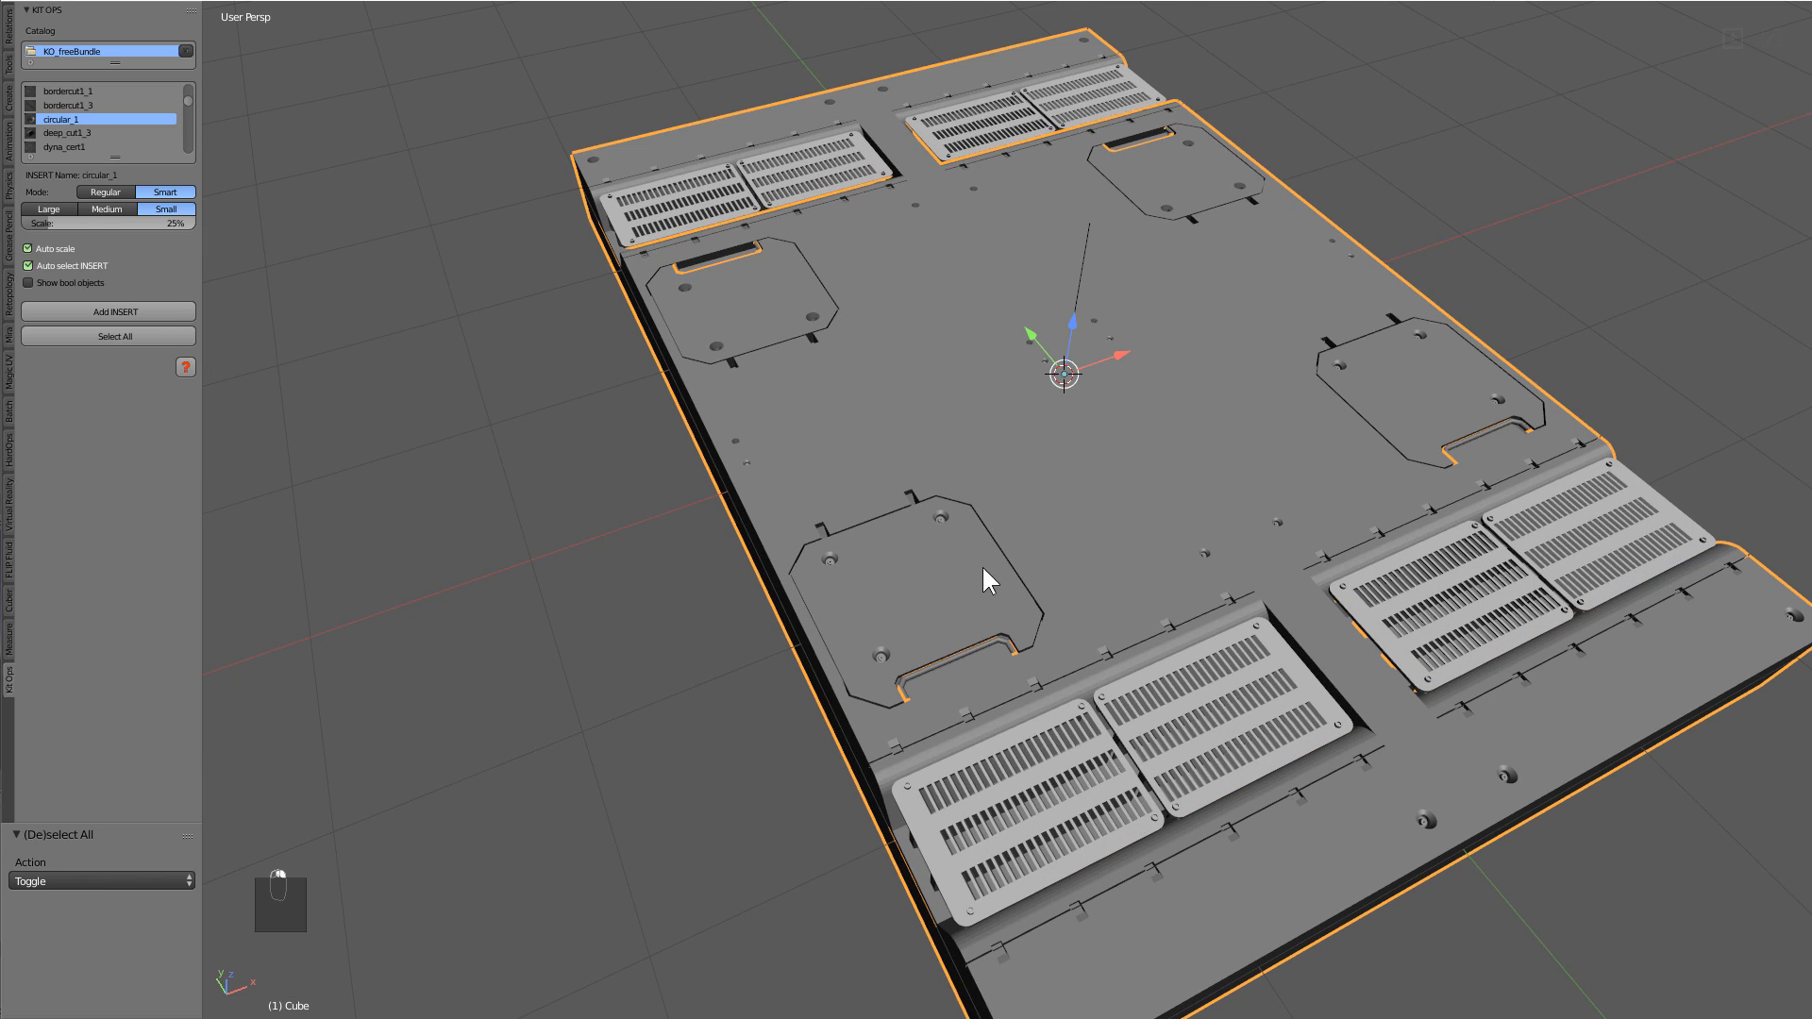
pyautogui.scroll(-2, 986, 578)
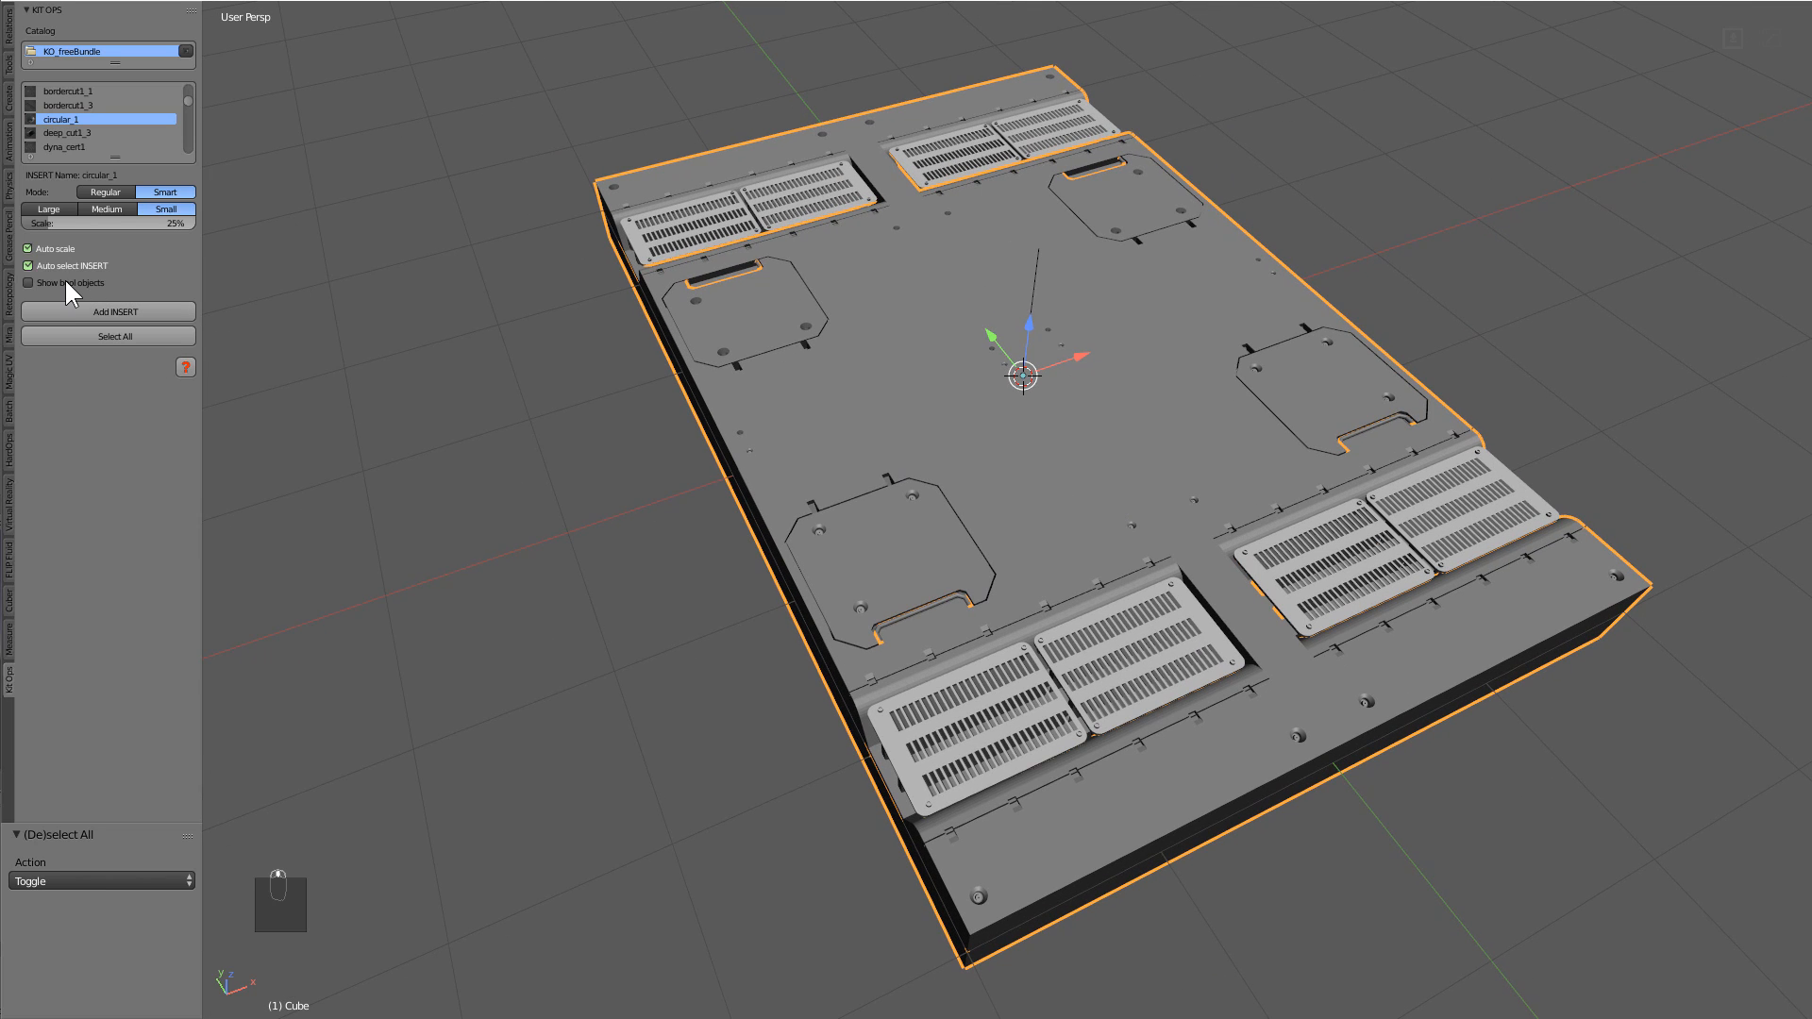
# Show the bool objects, select the hatch border with its circular inserts and the small side circle, and move them inward along X.
pyautogui.click(66, 282)
pyautogui.click(746, 451)
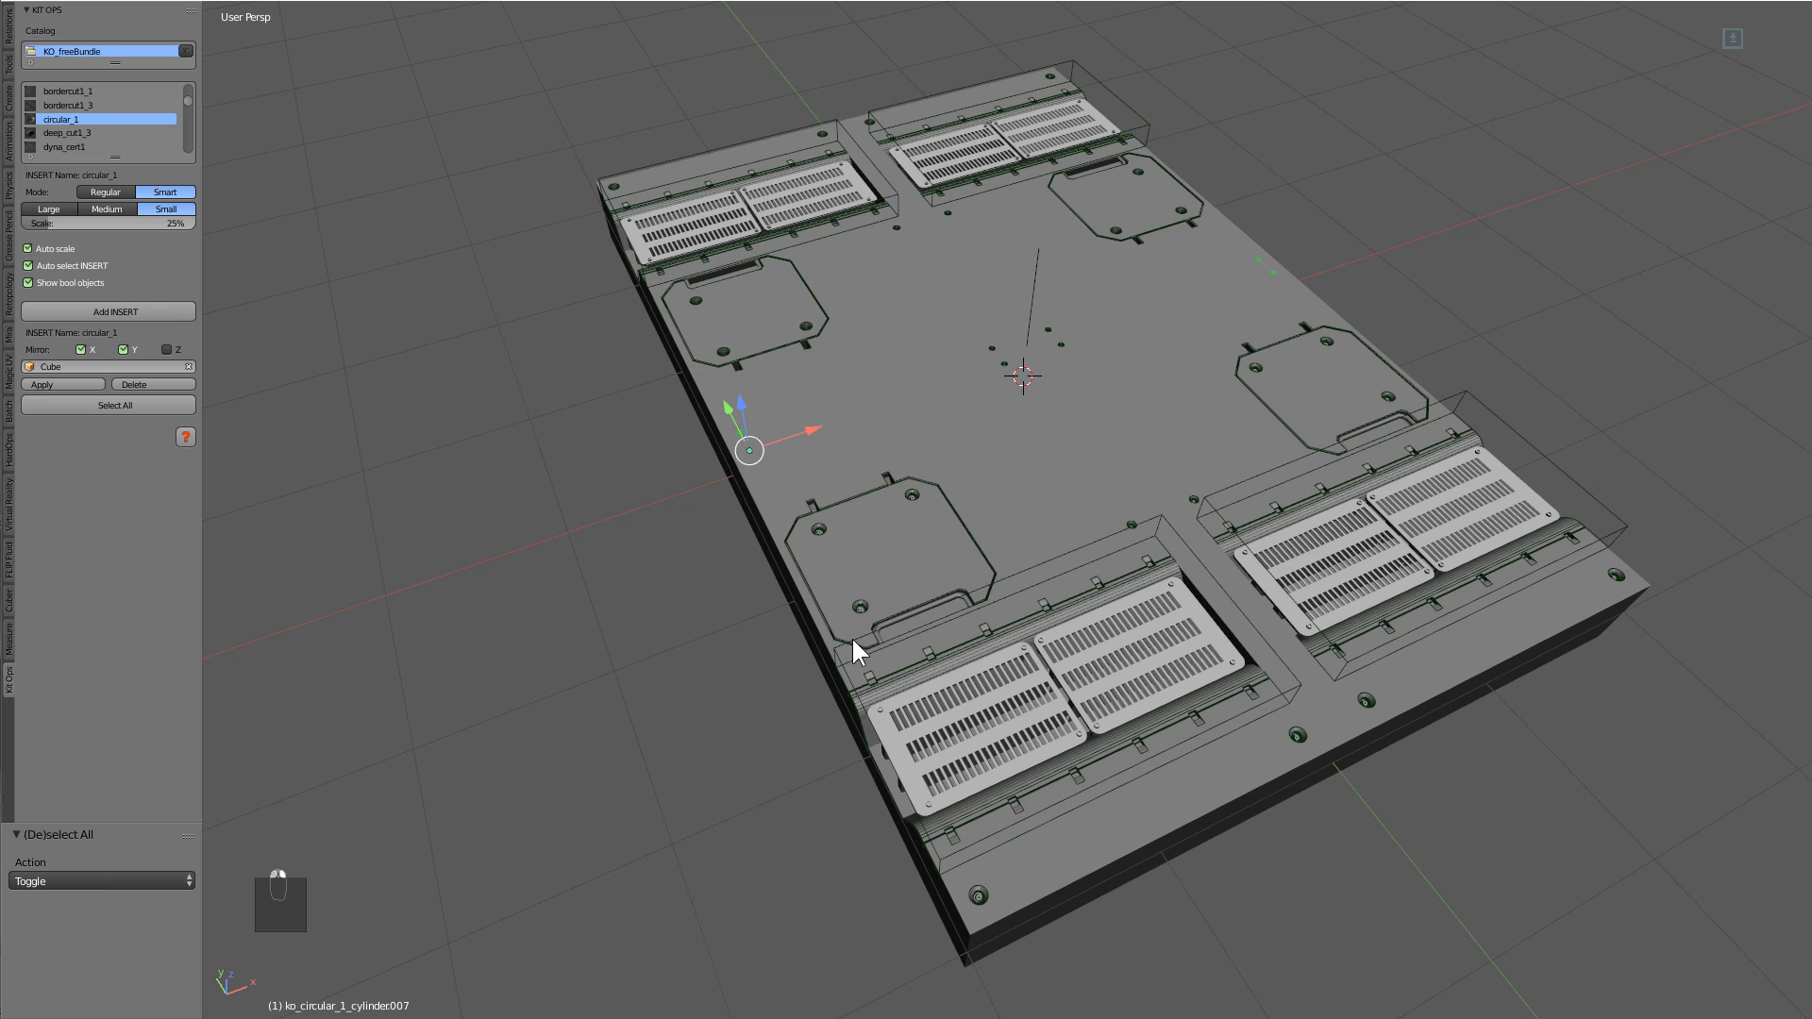
pyautogui.keyDown('shift'); pyautogui.click(819, 528); pyautogui.keyUp('shift')
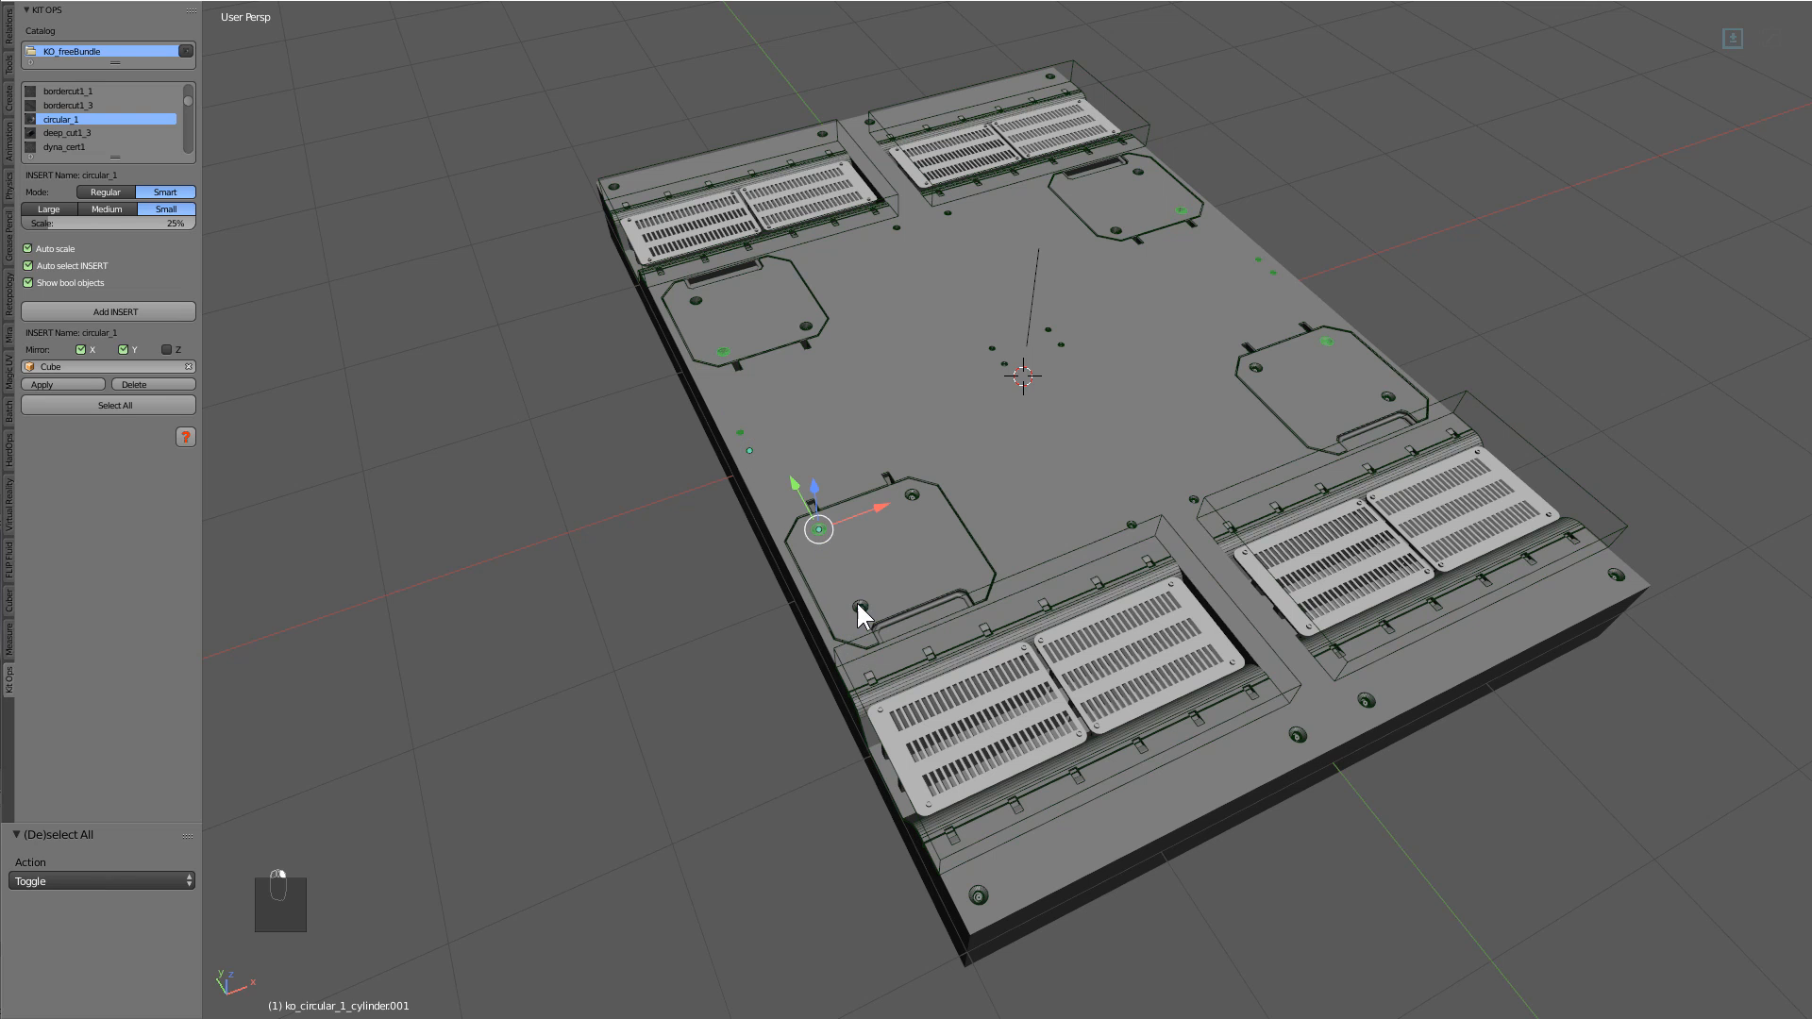
pyautogui.keyDown('shift'); pyautogui.click(860, 608); pyautogui.keyUp('shift')
pyautogui.click(912, 494)
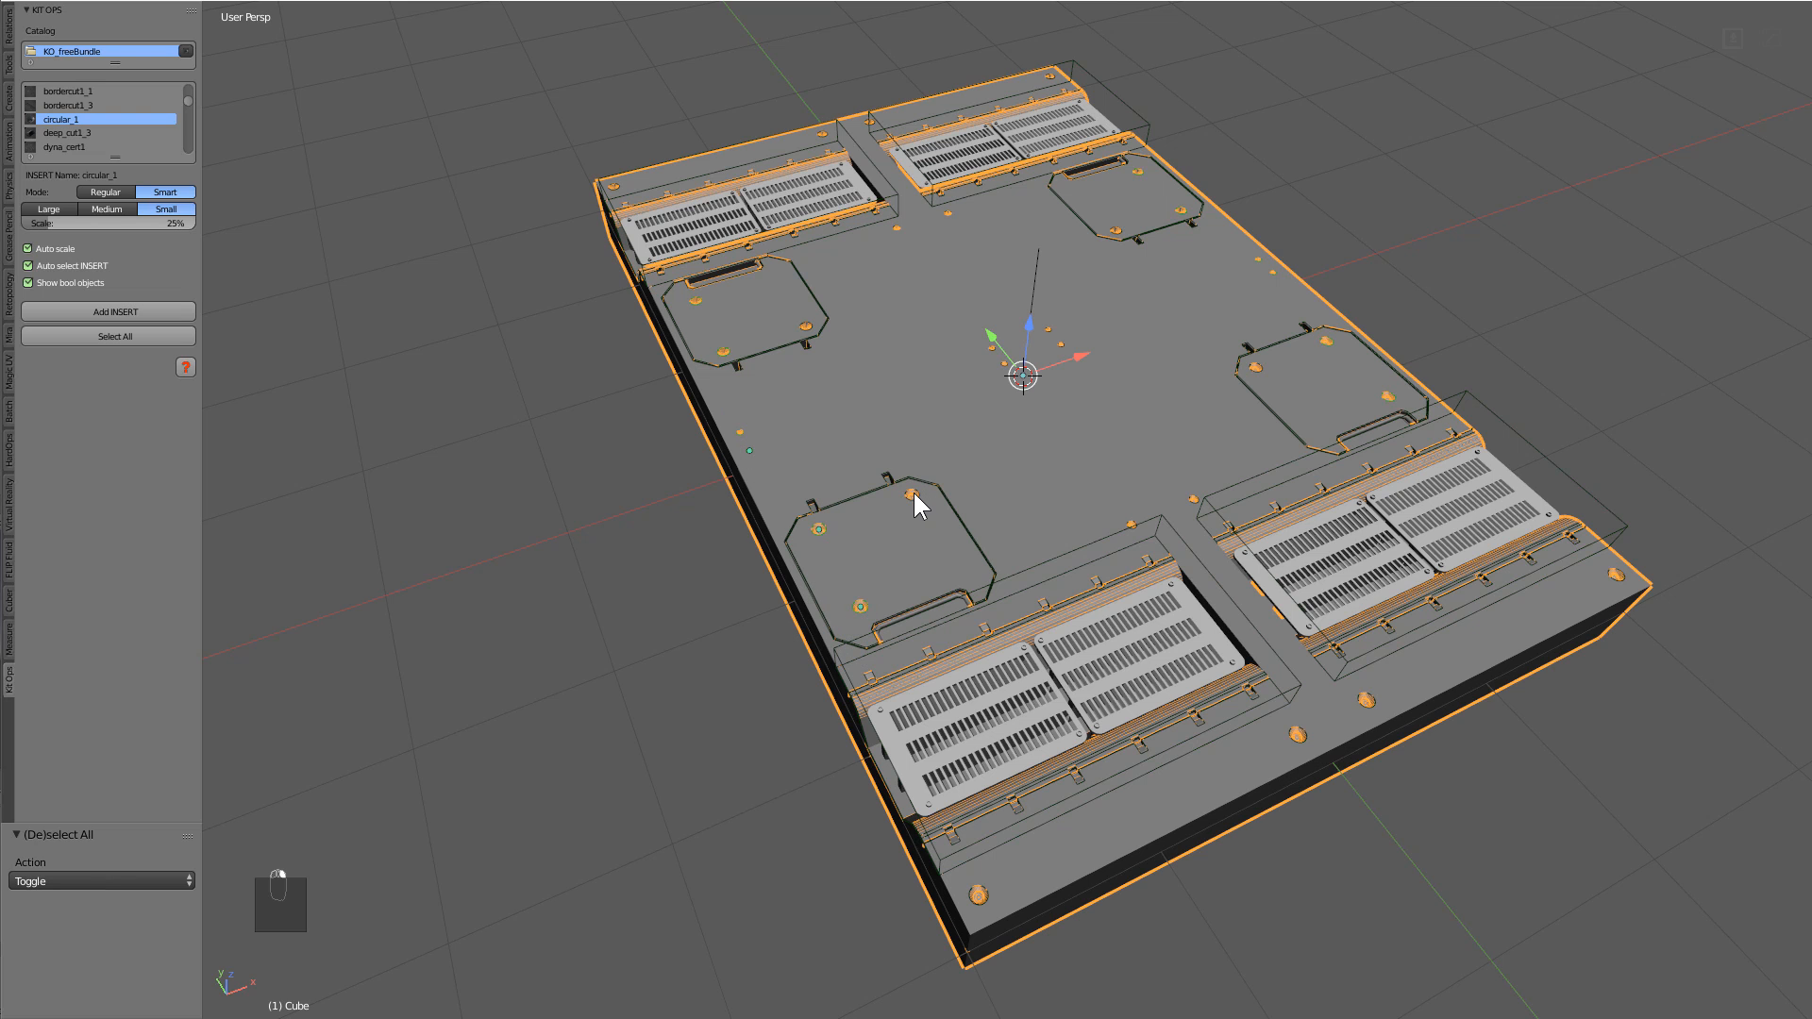
pyautogui.hotkey('ctrl', 'z')
pyautogui.click(903, 484)
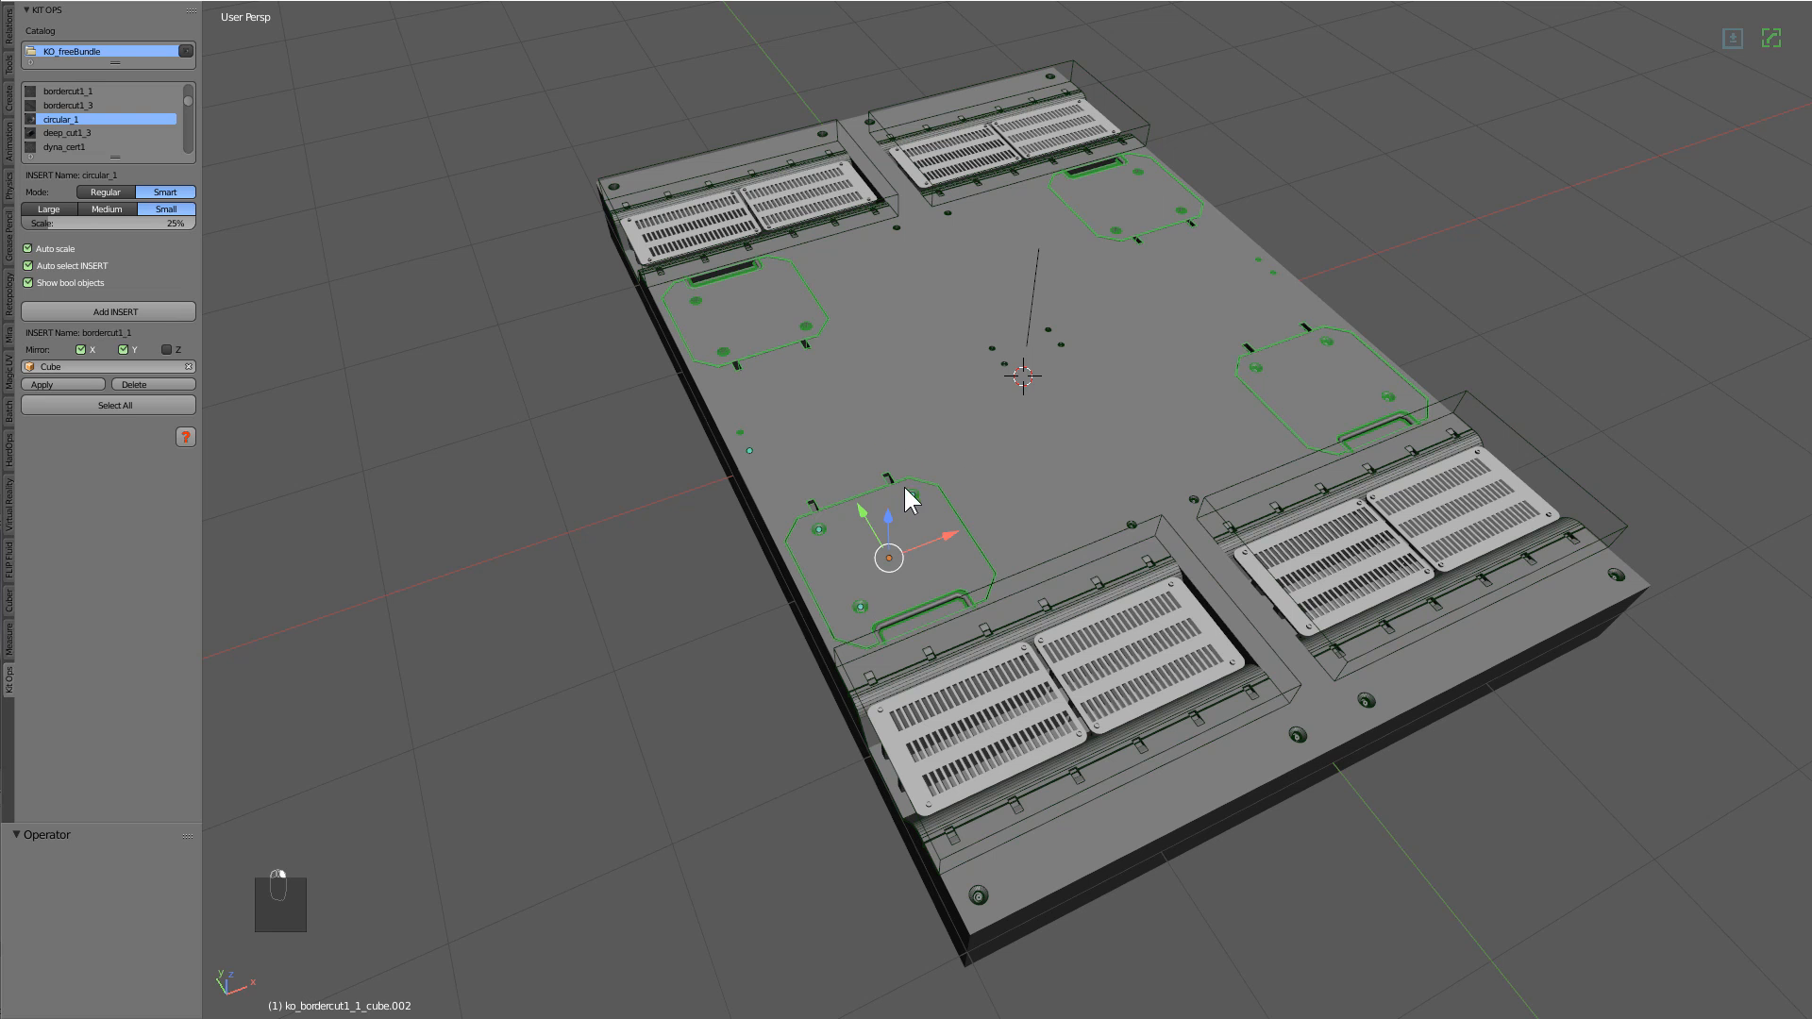
pyautogui.moveTo(949, 535); pyautogui.dragTo(991, 524)
pyautogui.press('a')
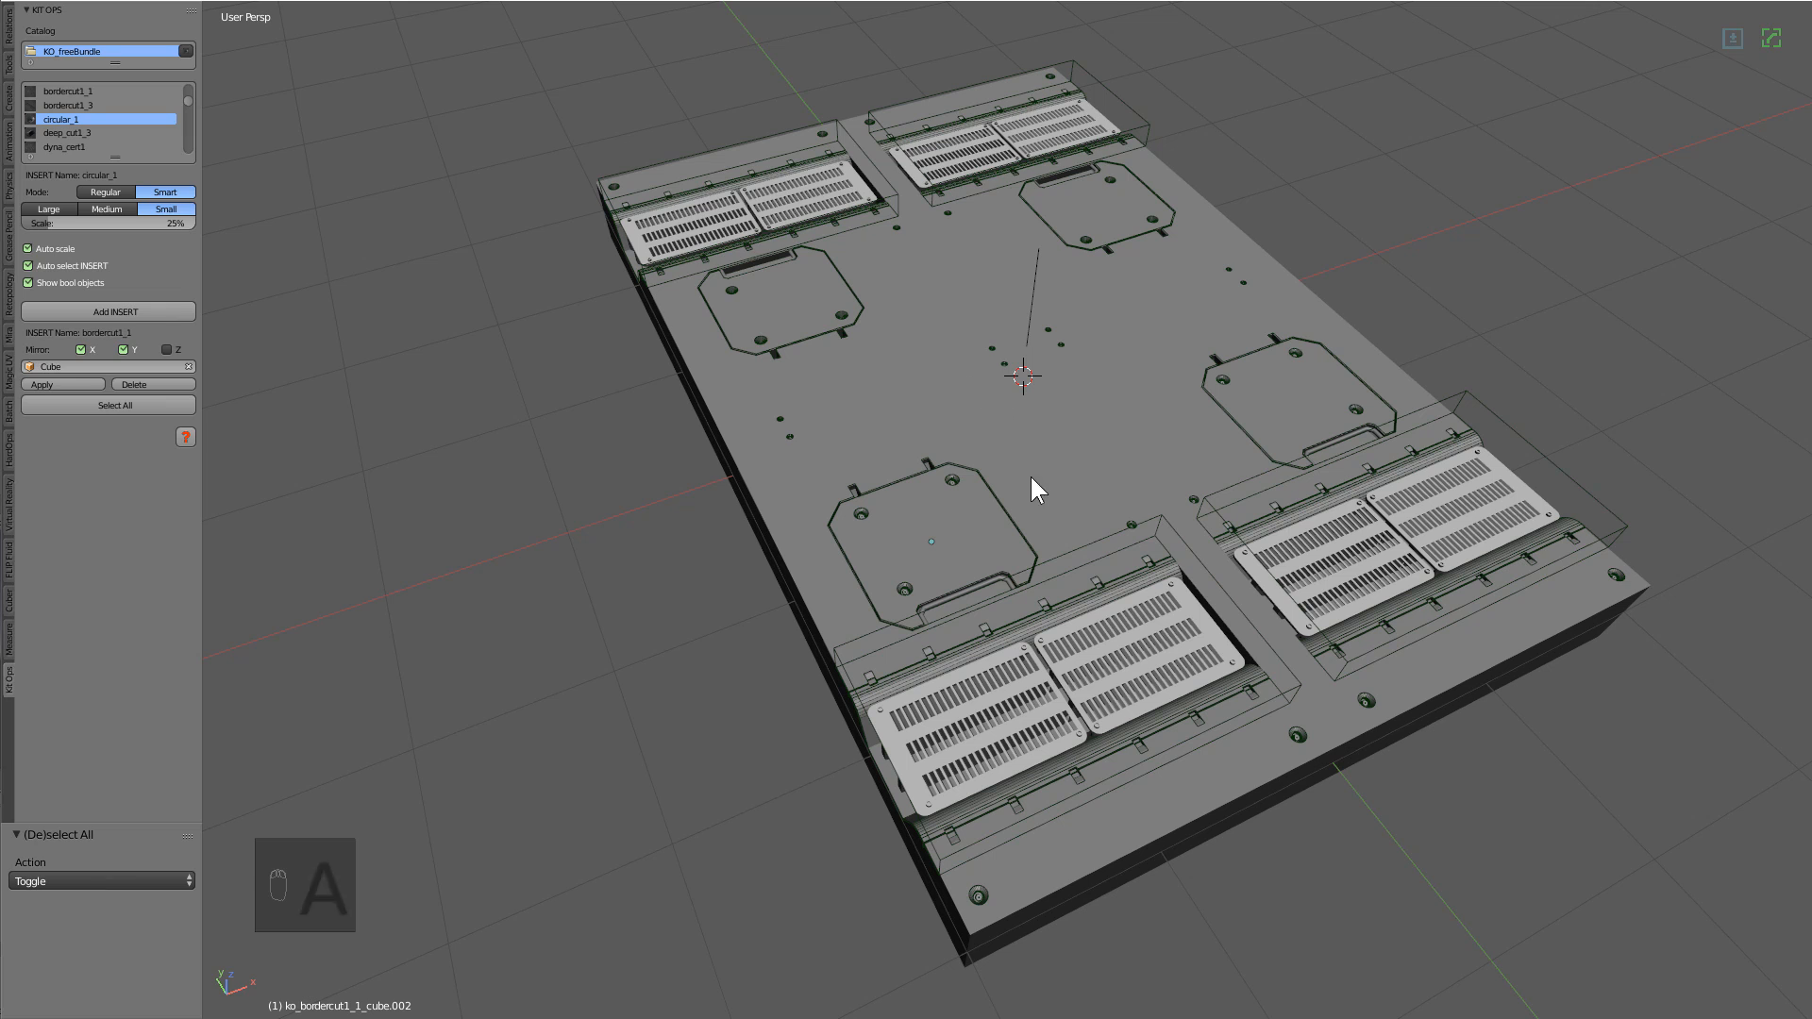
# Select the block and place the vp_gratecable1 INSERT on its side edge beside the front hatch.
pyautogui.press('a')
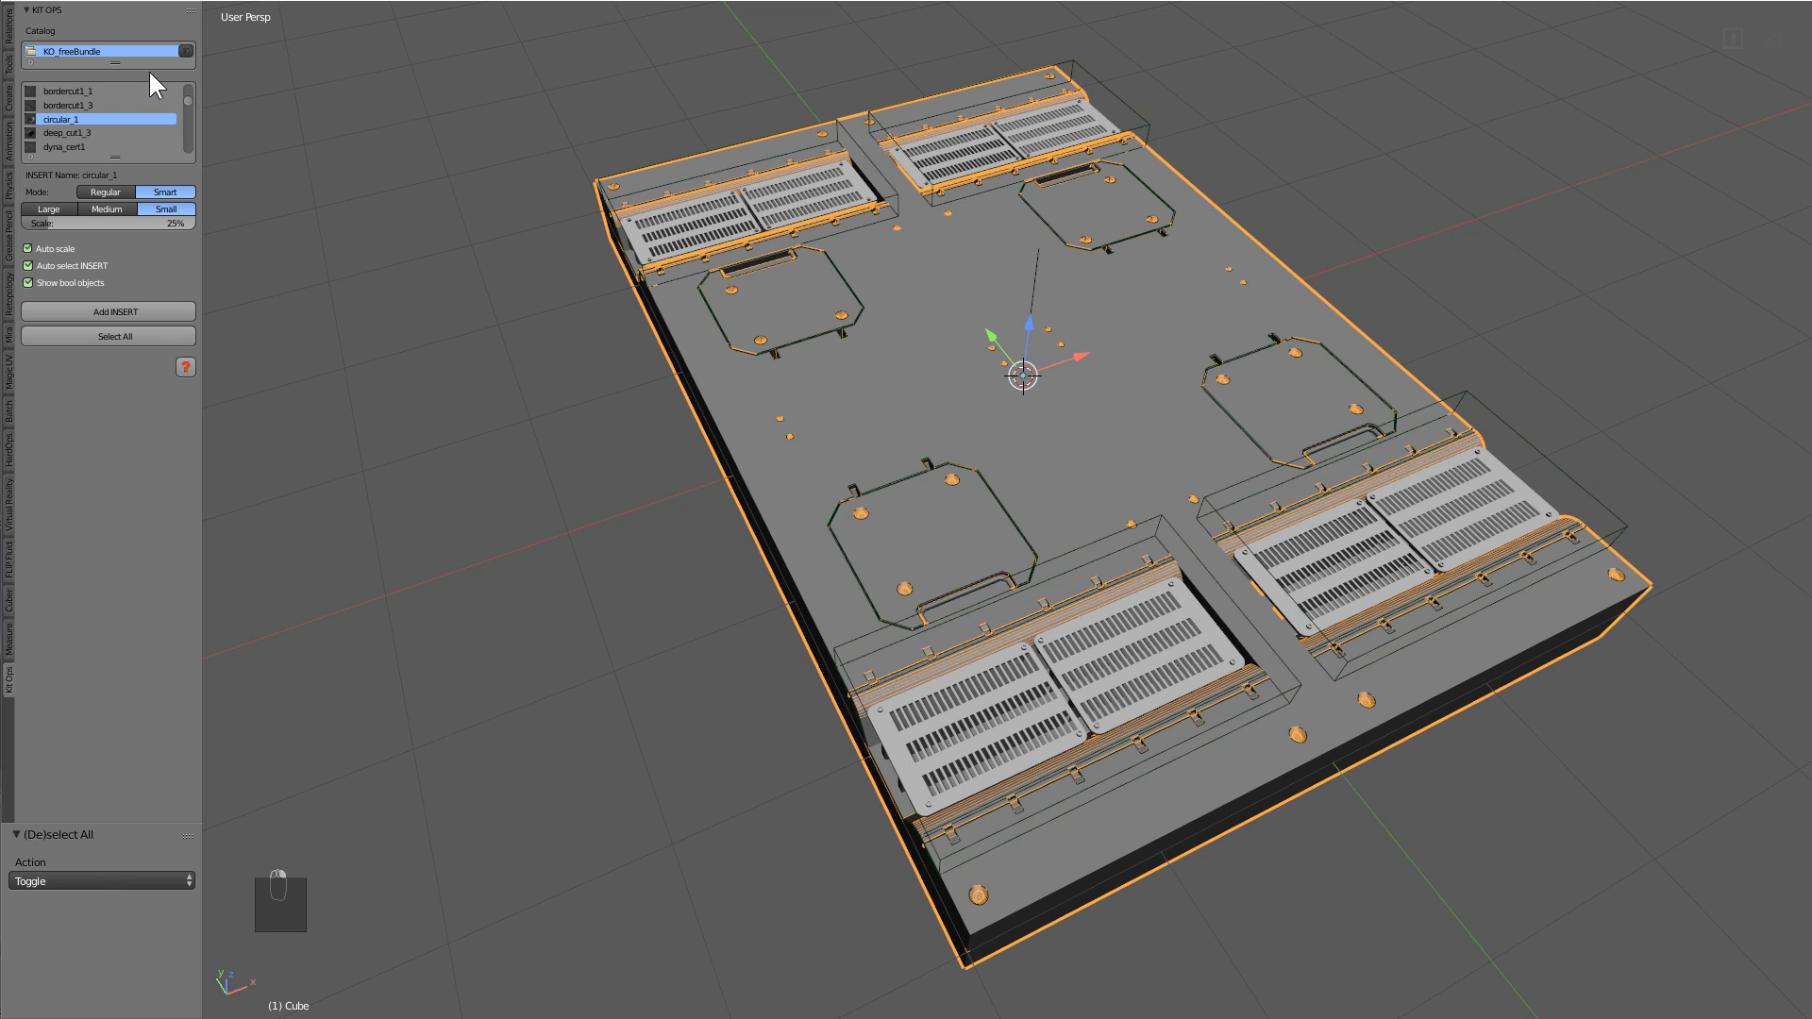
pyautogui.click(185, 50)
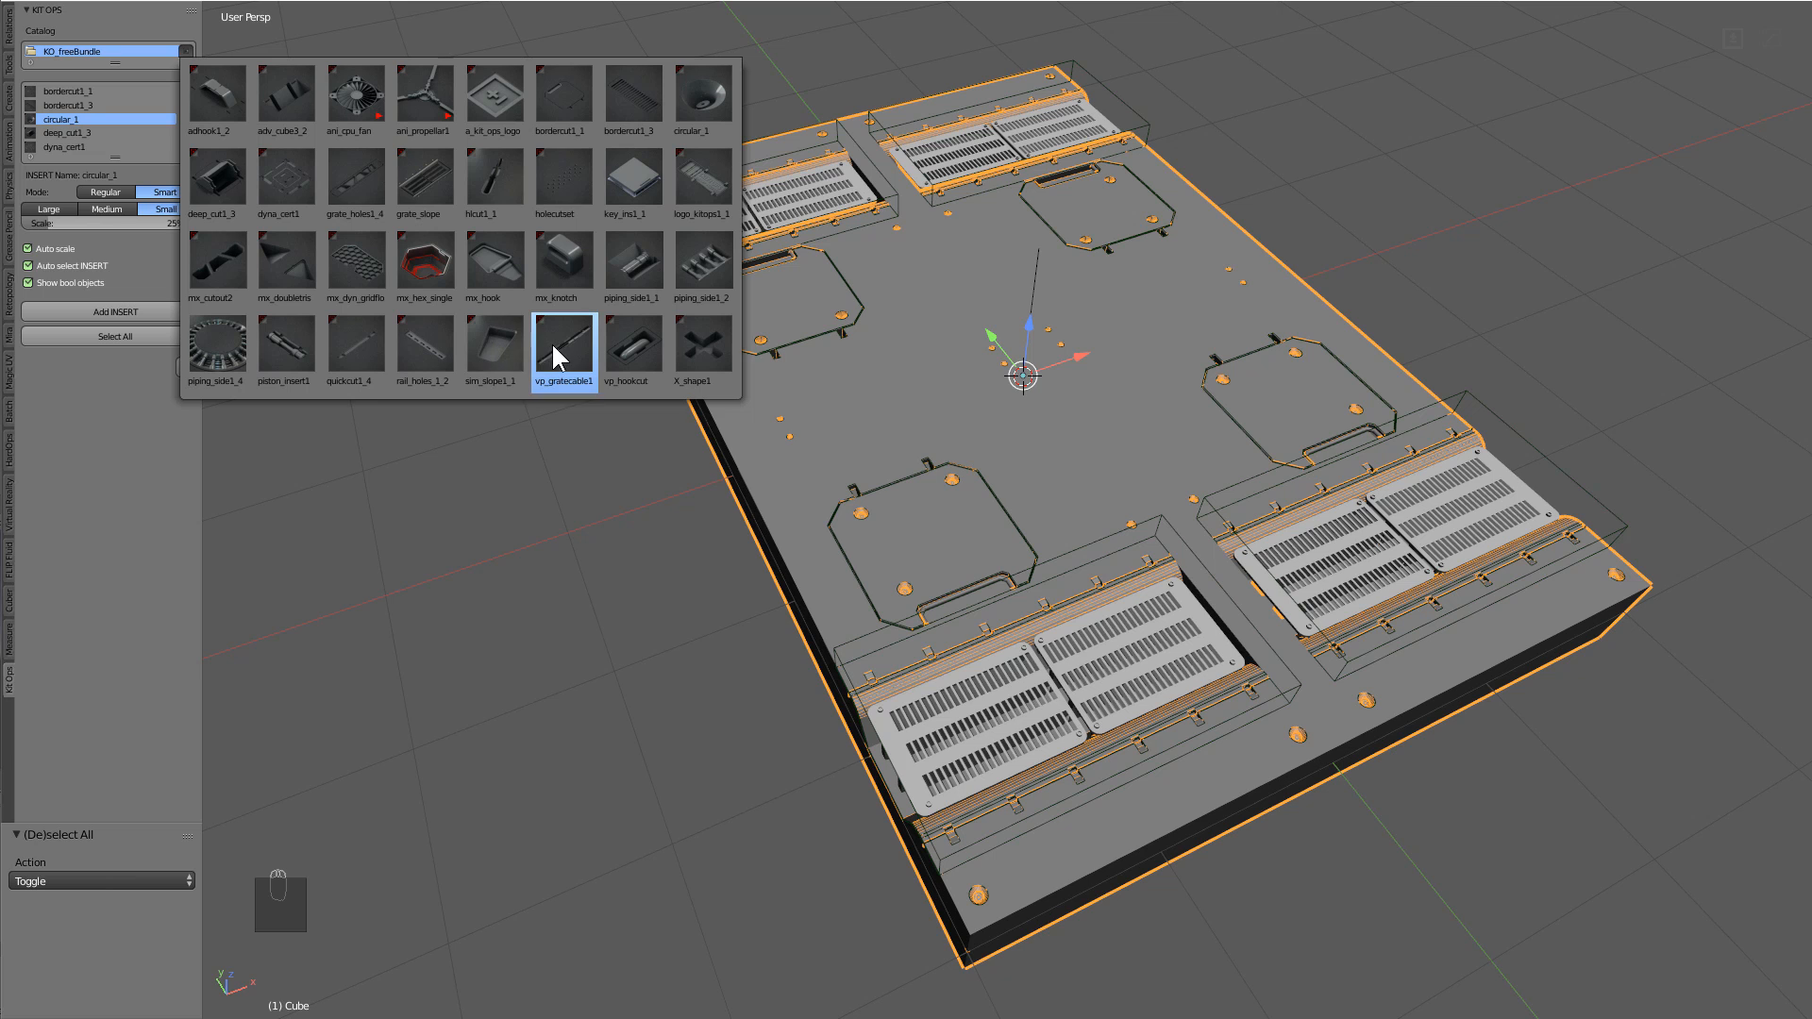
pyautogui.click(595, 372)
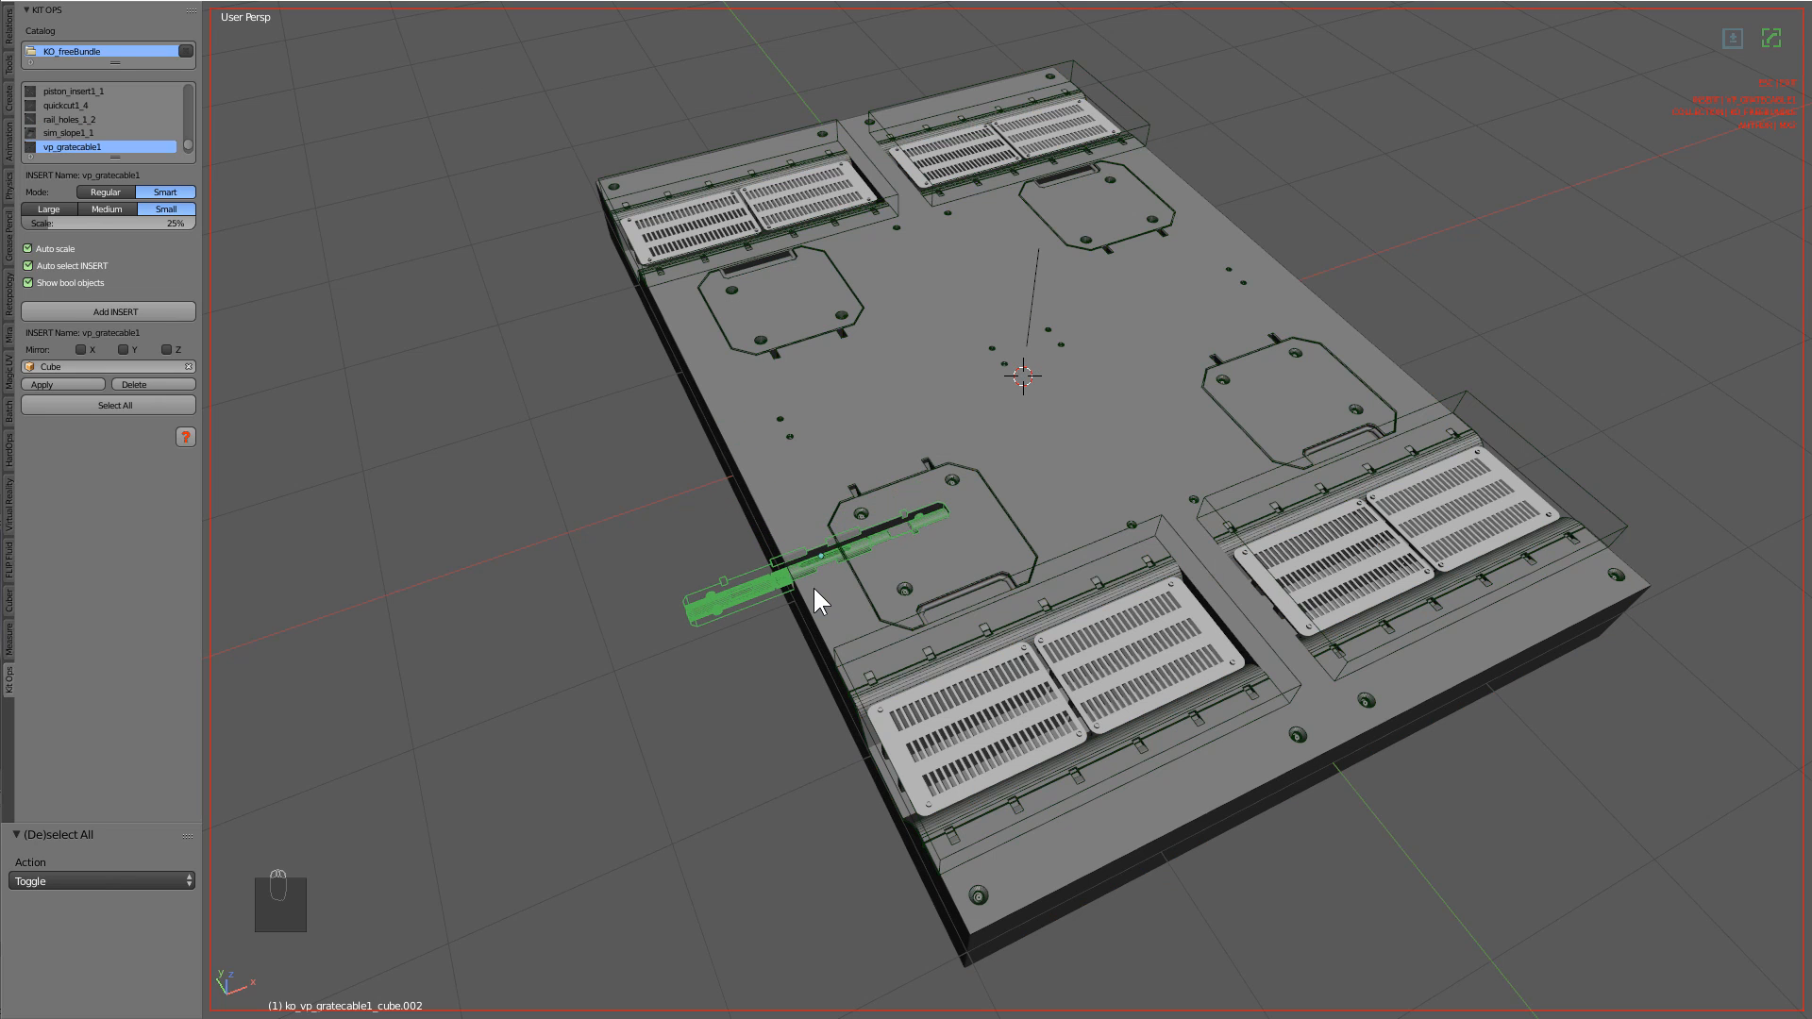
pyautogui.click(813, 585)
# From top orthographic view, rotate the grate cable insert 90° and move it about 0.011 in X and 0.142 in Y.
pyautogui.press('KP_7')
pyautogui.press('KP_5')
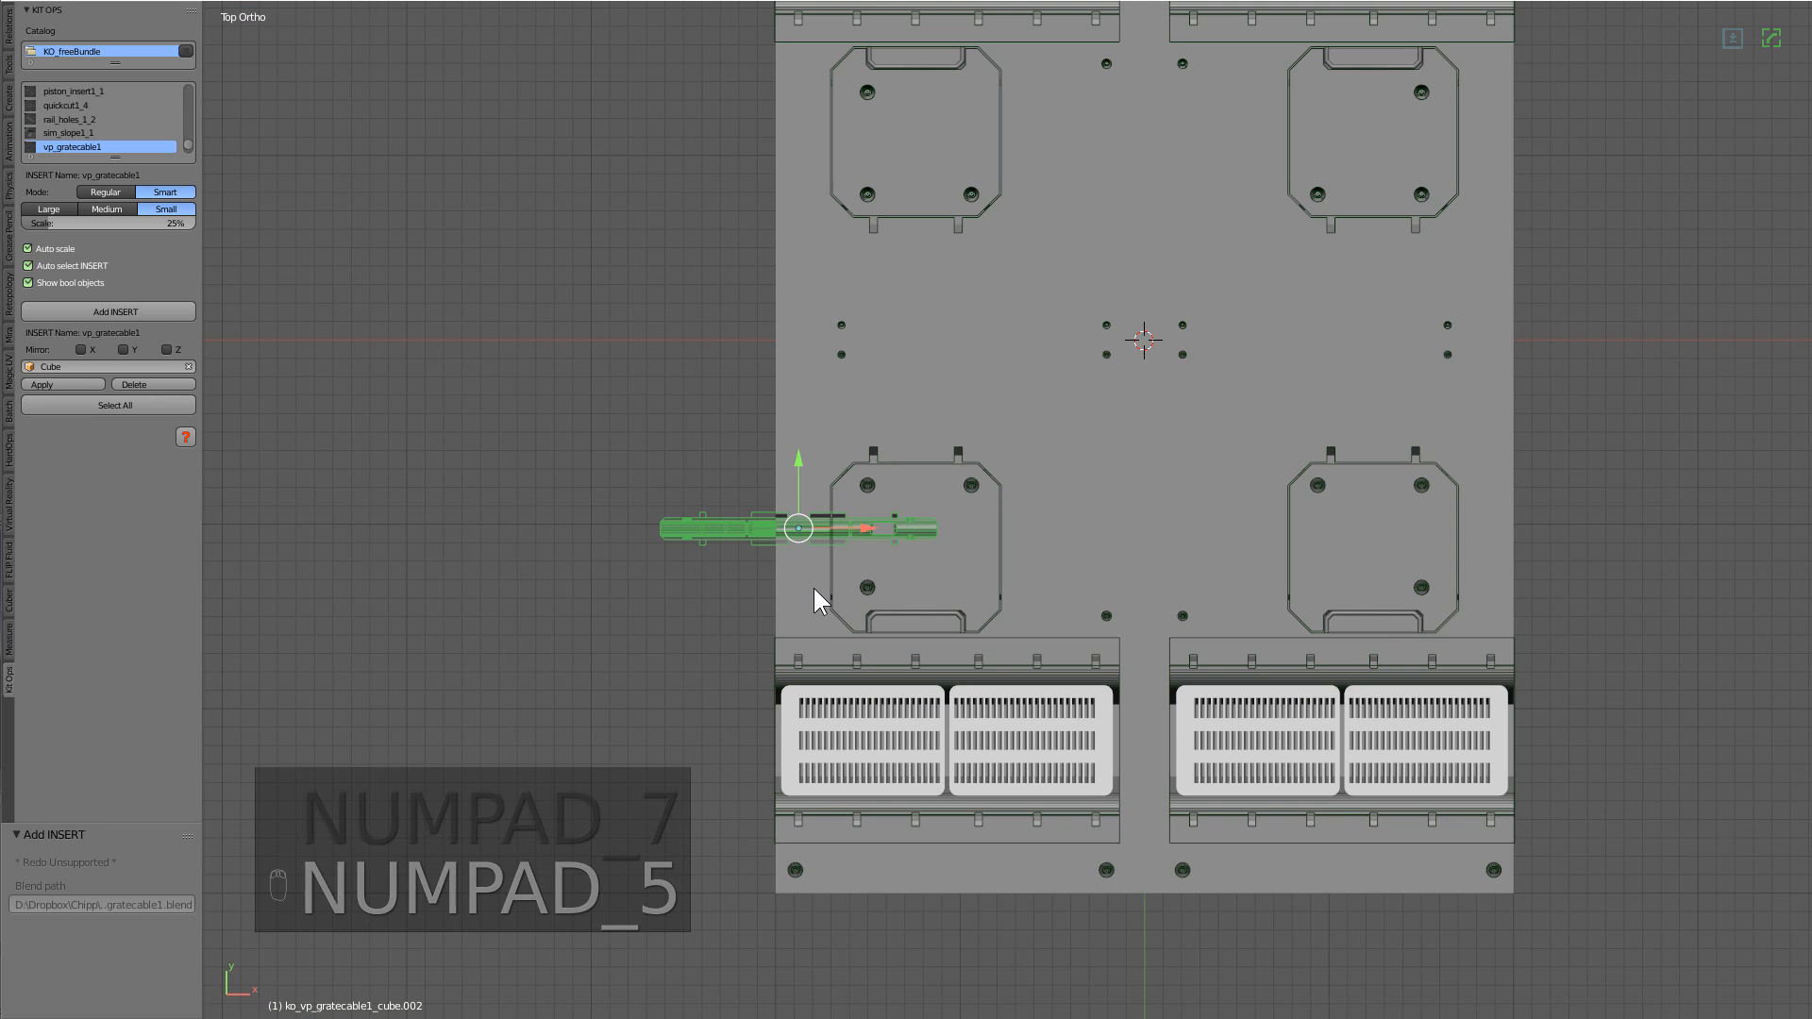
pyautogui.write('r90')
pyautogui.press('Return')
pyautogui.scroll(1, 911, 593)
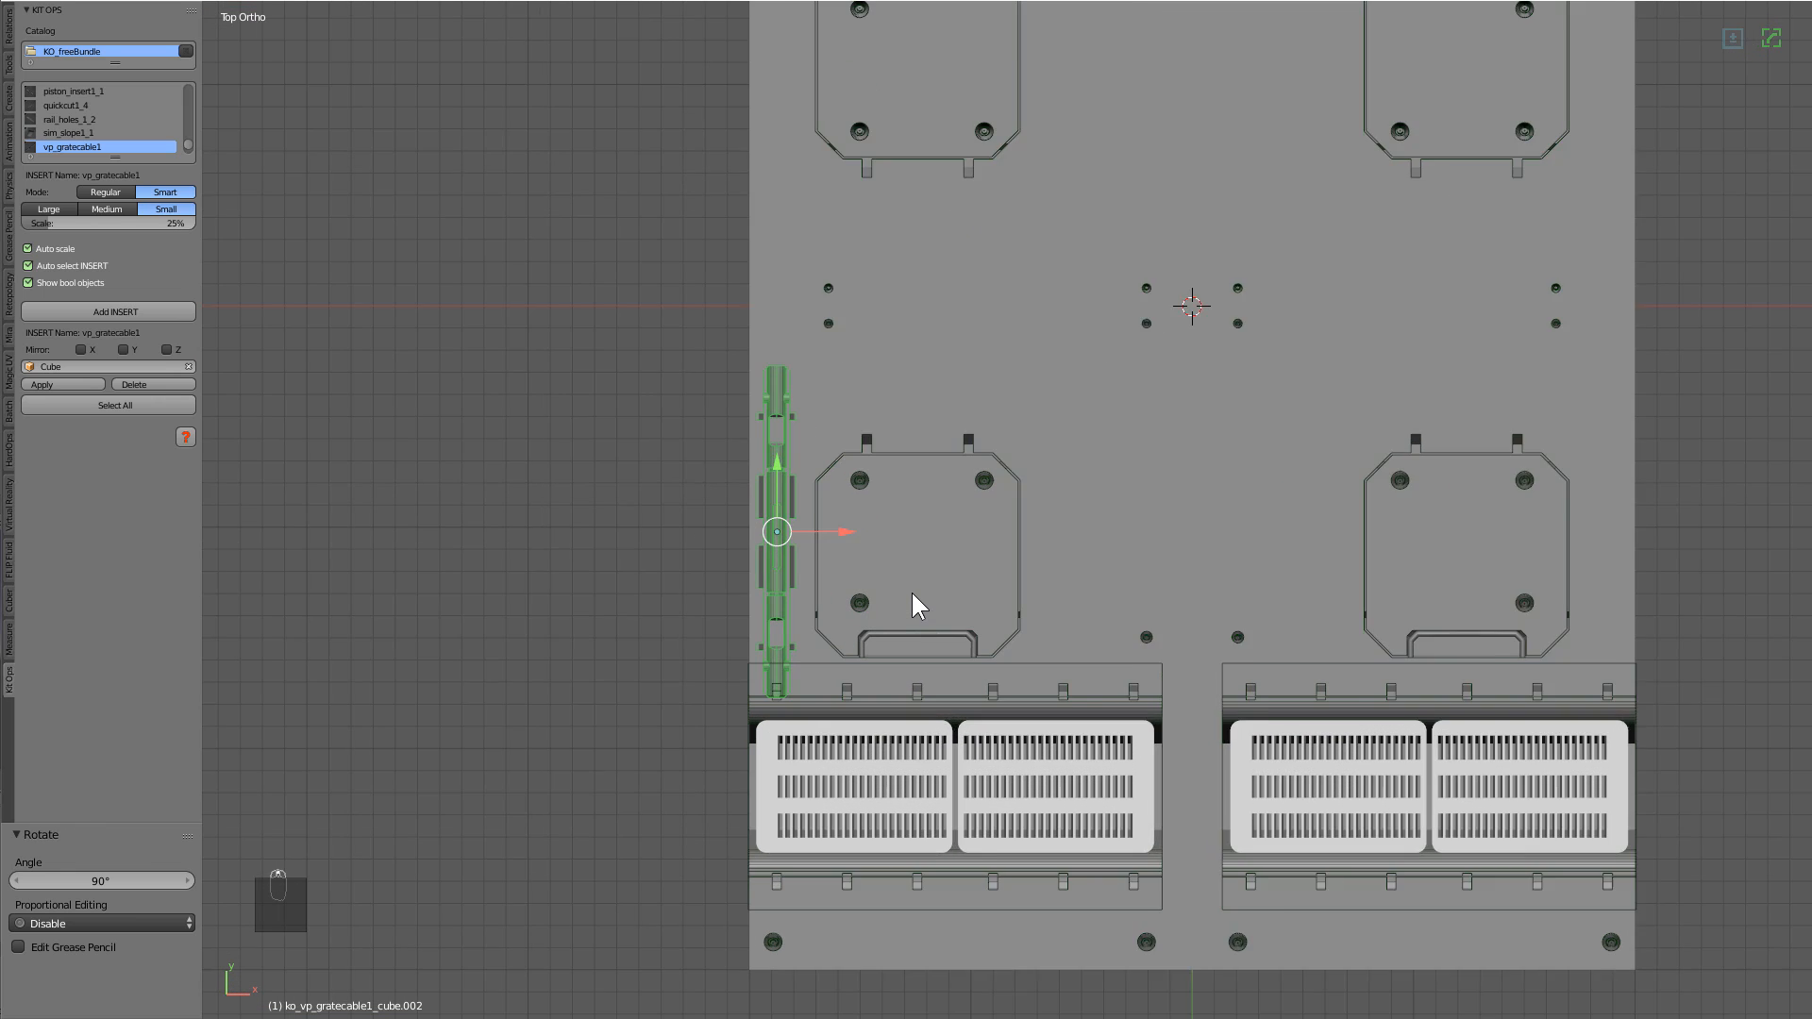
pyautogui.scroll(1, 912, 594)
pyautogui.press('g')
pyautogui.click(898, 593)
# Scale the grate cable insert by about 1.268 and move it about 0.153 in Y along the side edge.
pyautogui.press('s')
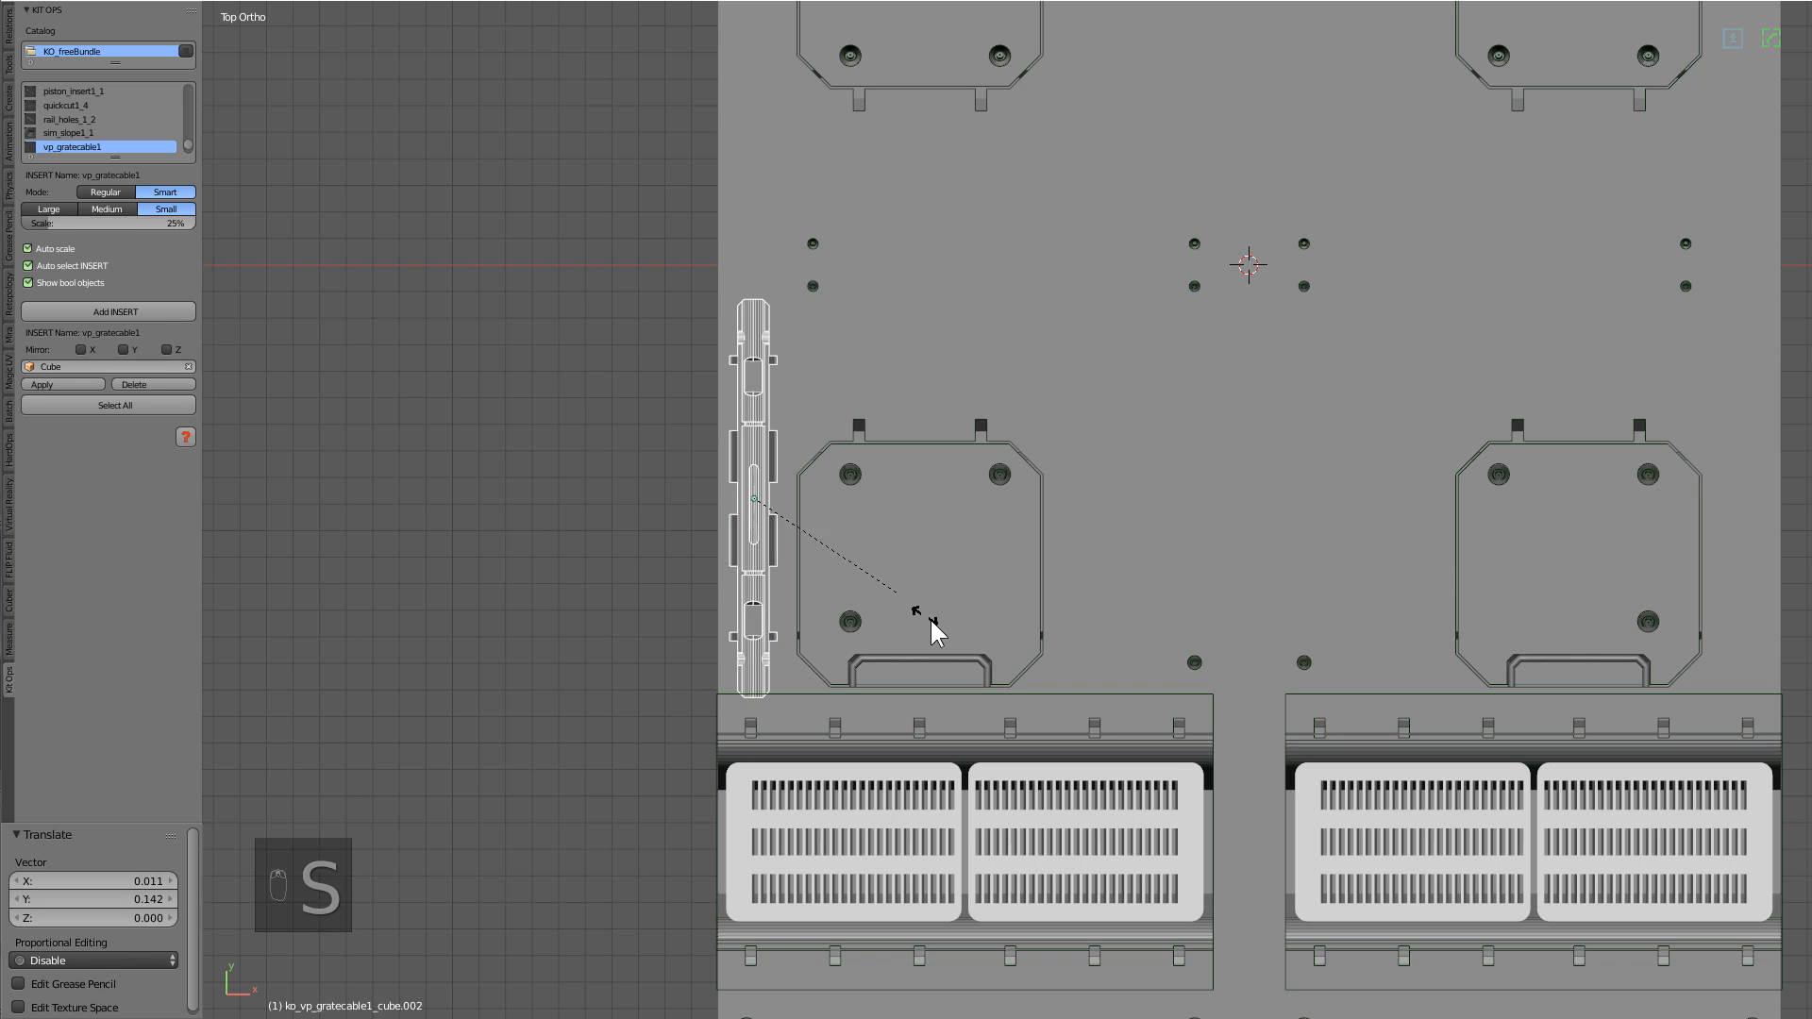
pyautogui.click(934, 625)
pyautogui.press('g')
pyautogui.click(931, 575)
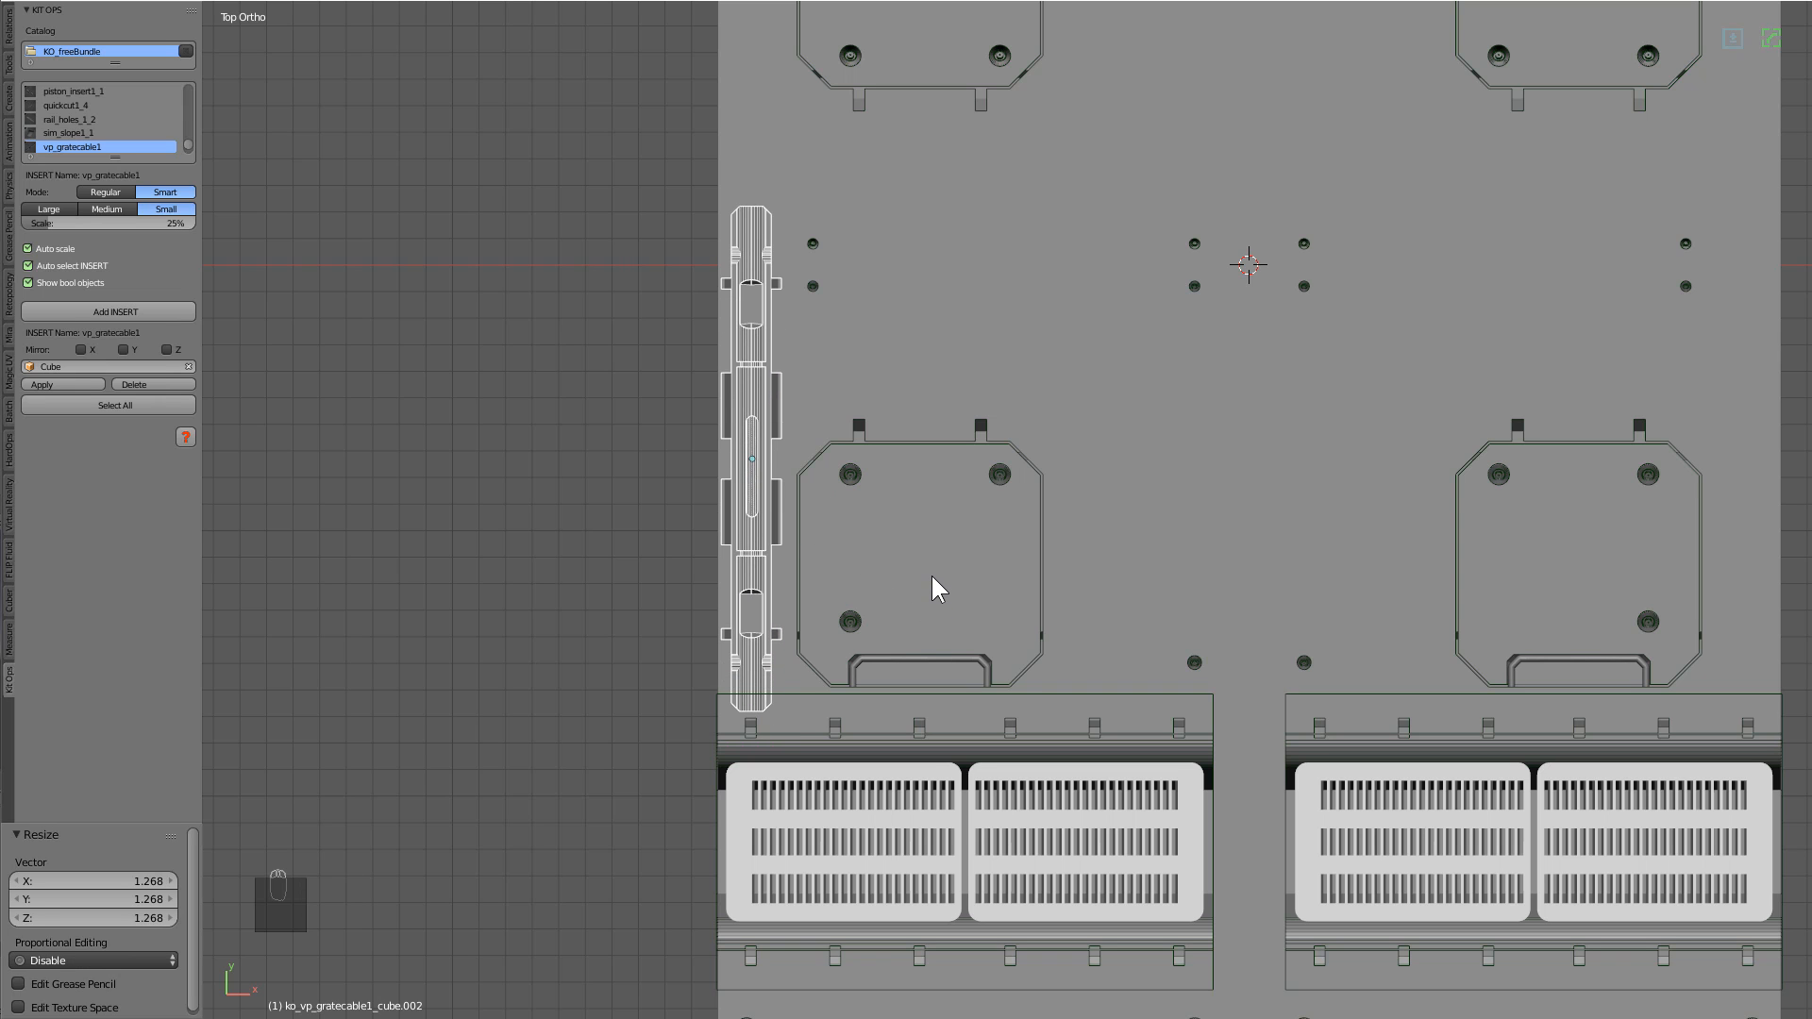
# Mirror the grate cable insert on X and Y.
pyautogui.moveTo(917, 586); pyautogui.dragTo(342, 409, button='middle')
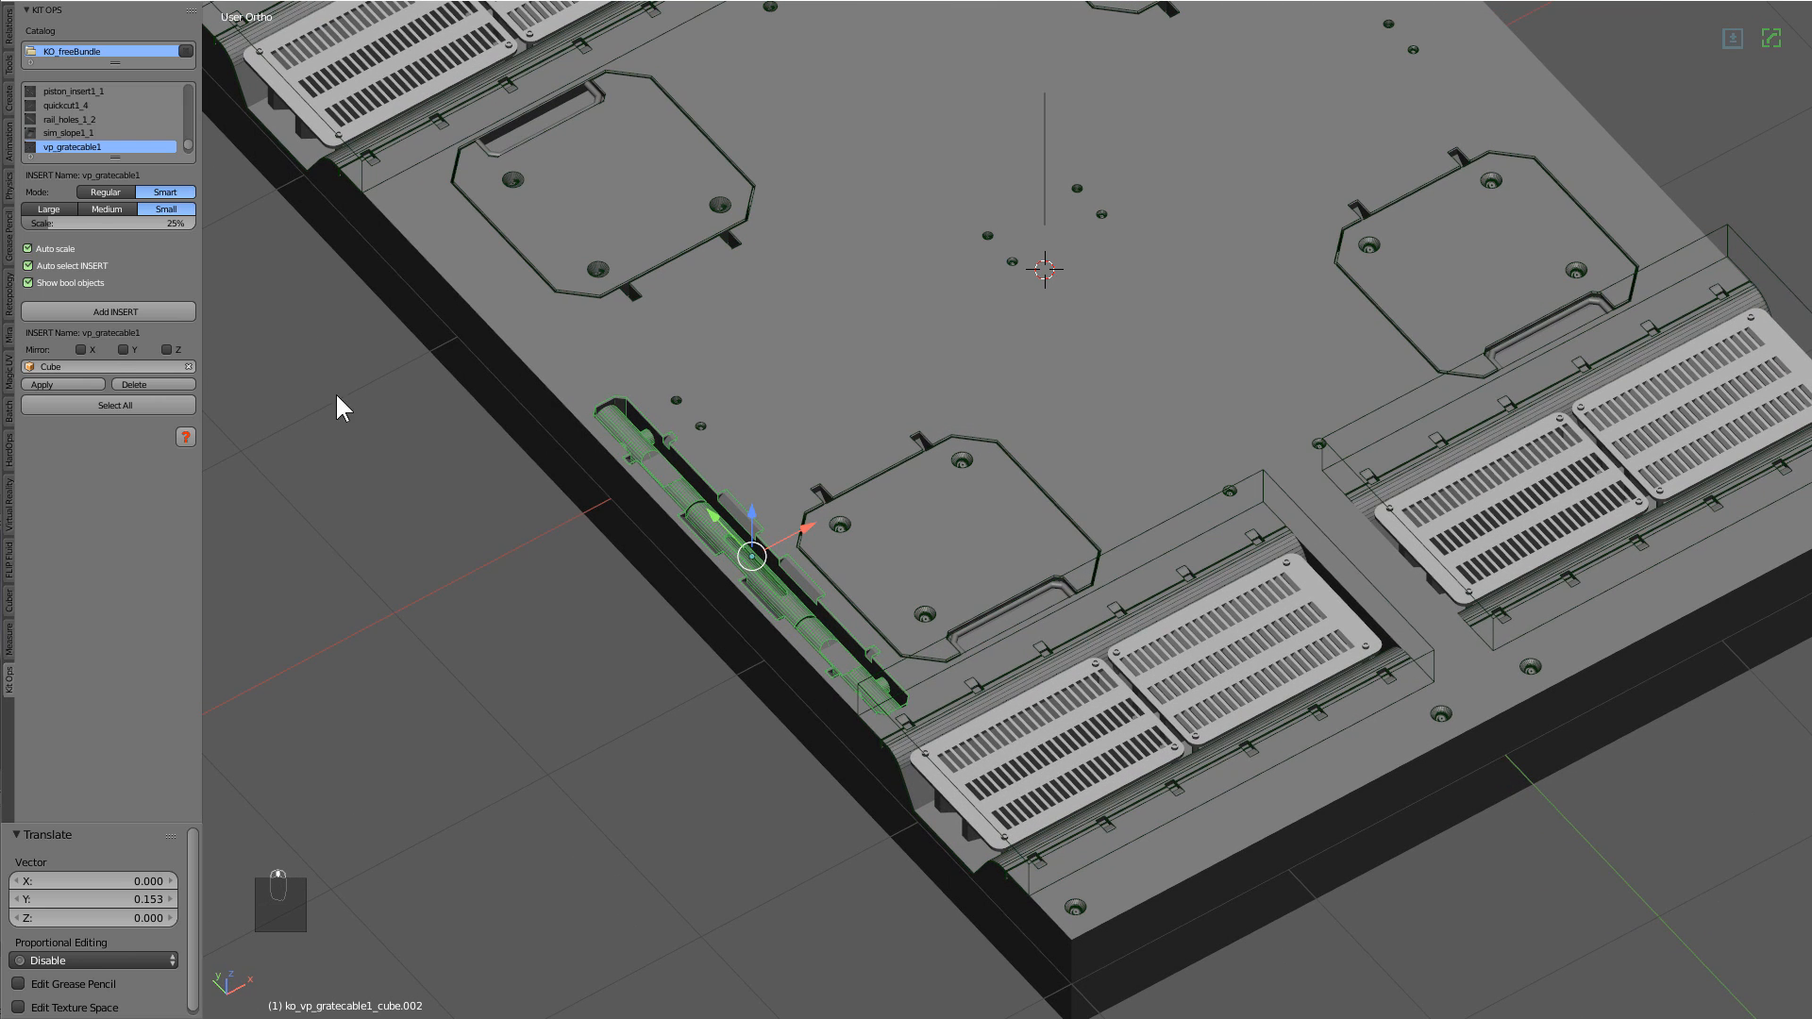
pyautogui.click(92, 350)
pyautogui.click(123, 350)
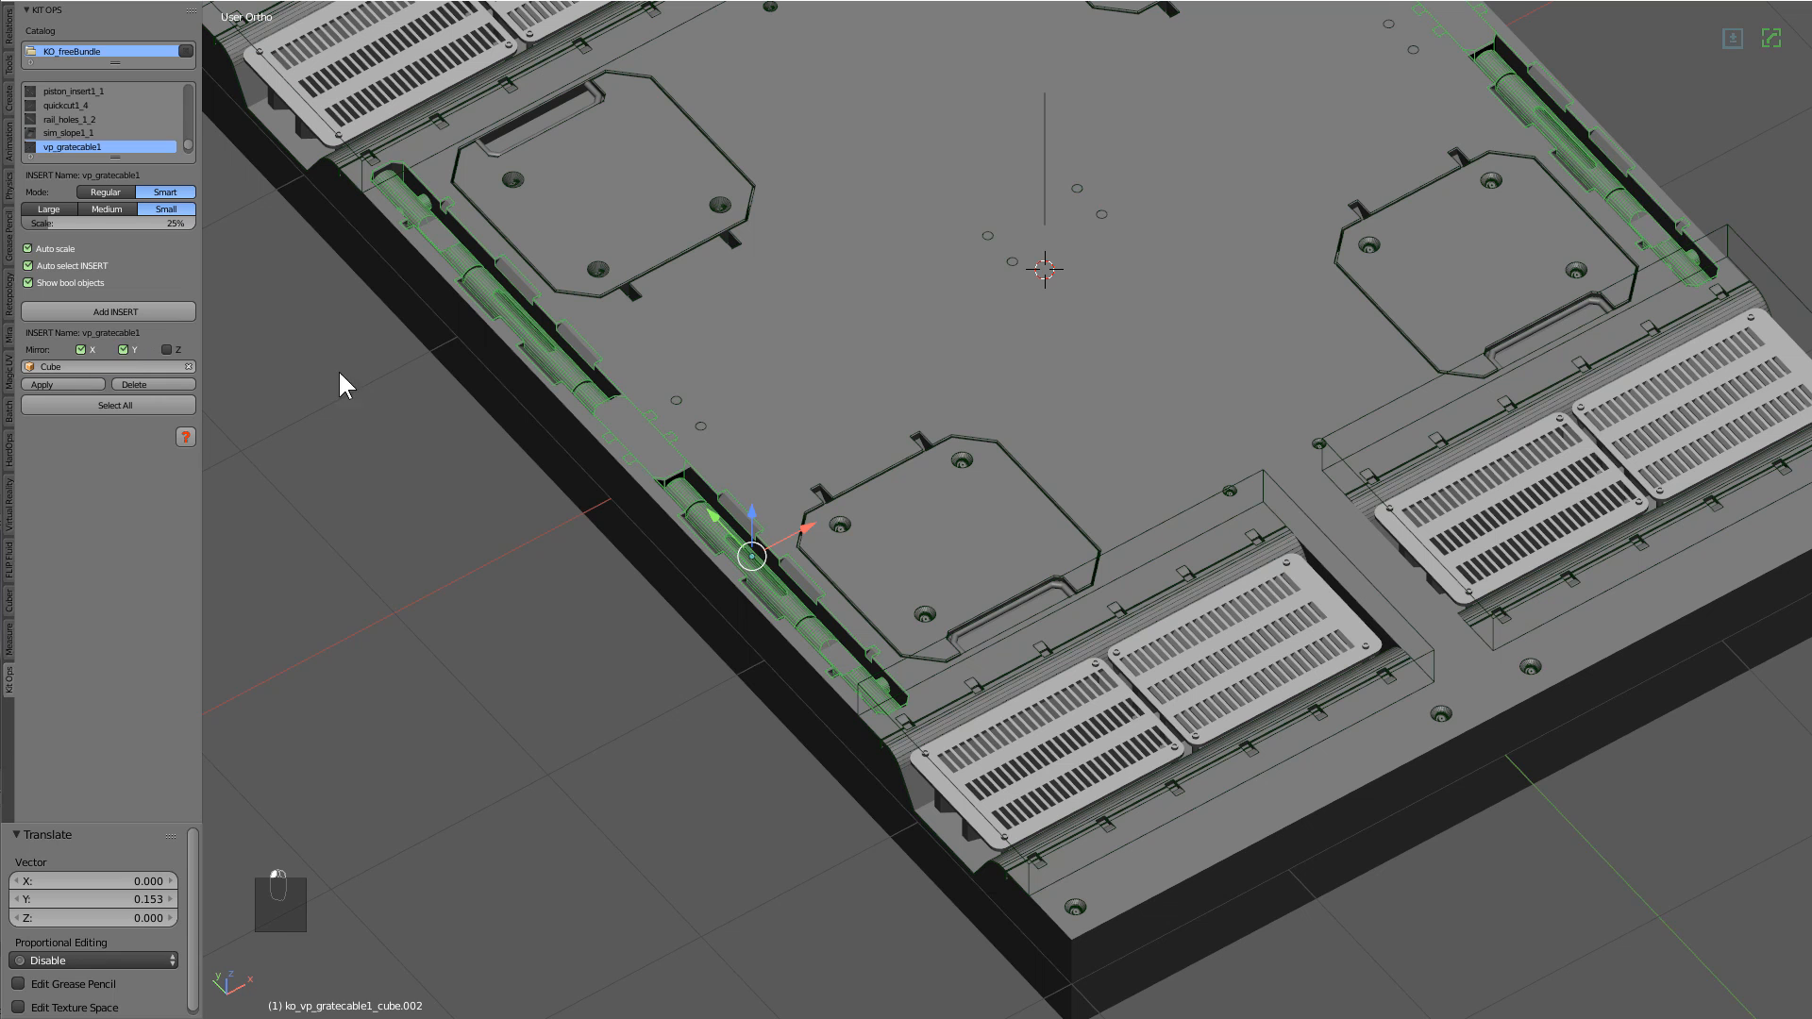
# Scale the mirrored grate cable insert by about 0.746 and move it about -0.130 in Y, separating it from its mirror copy.
pyautogui.press('s')
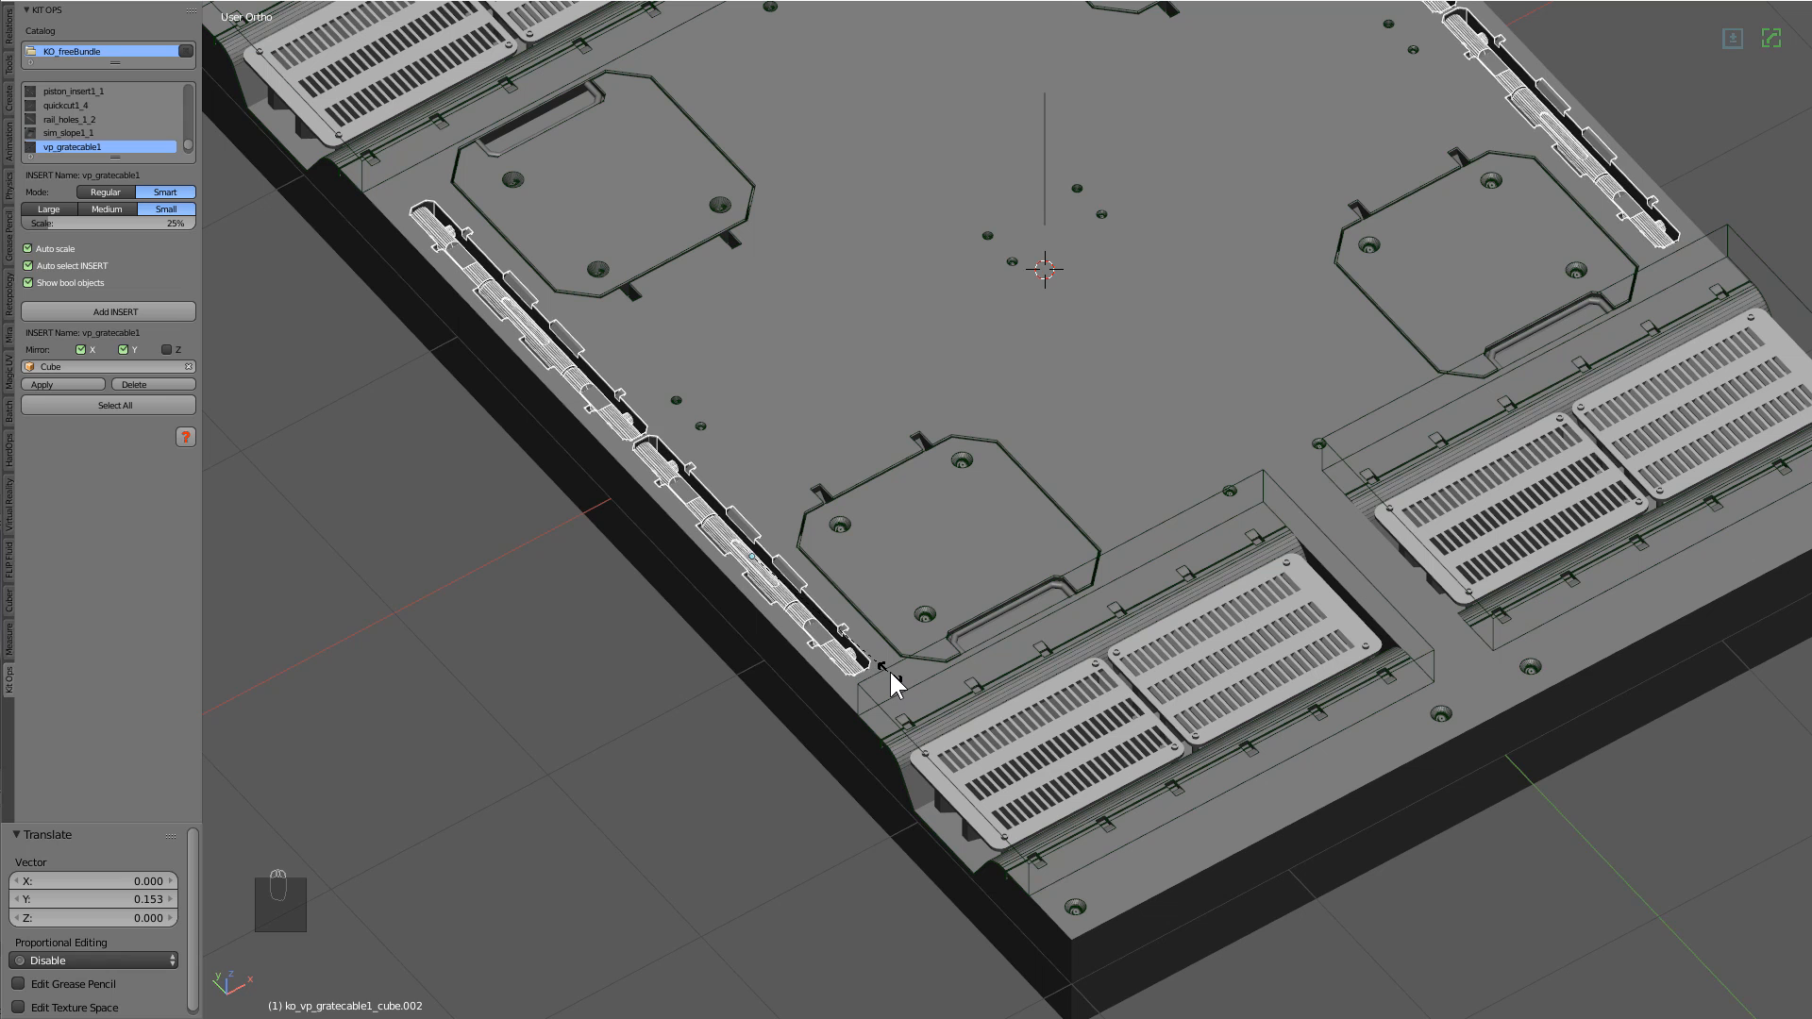
pyautogui.click(880, 673)
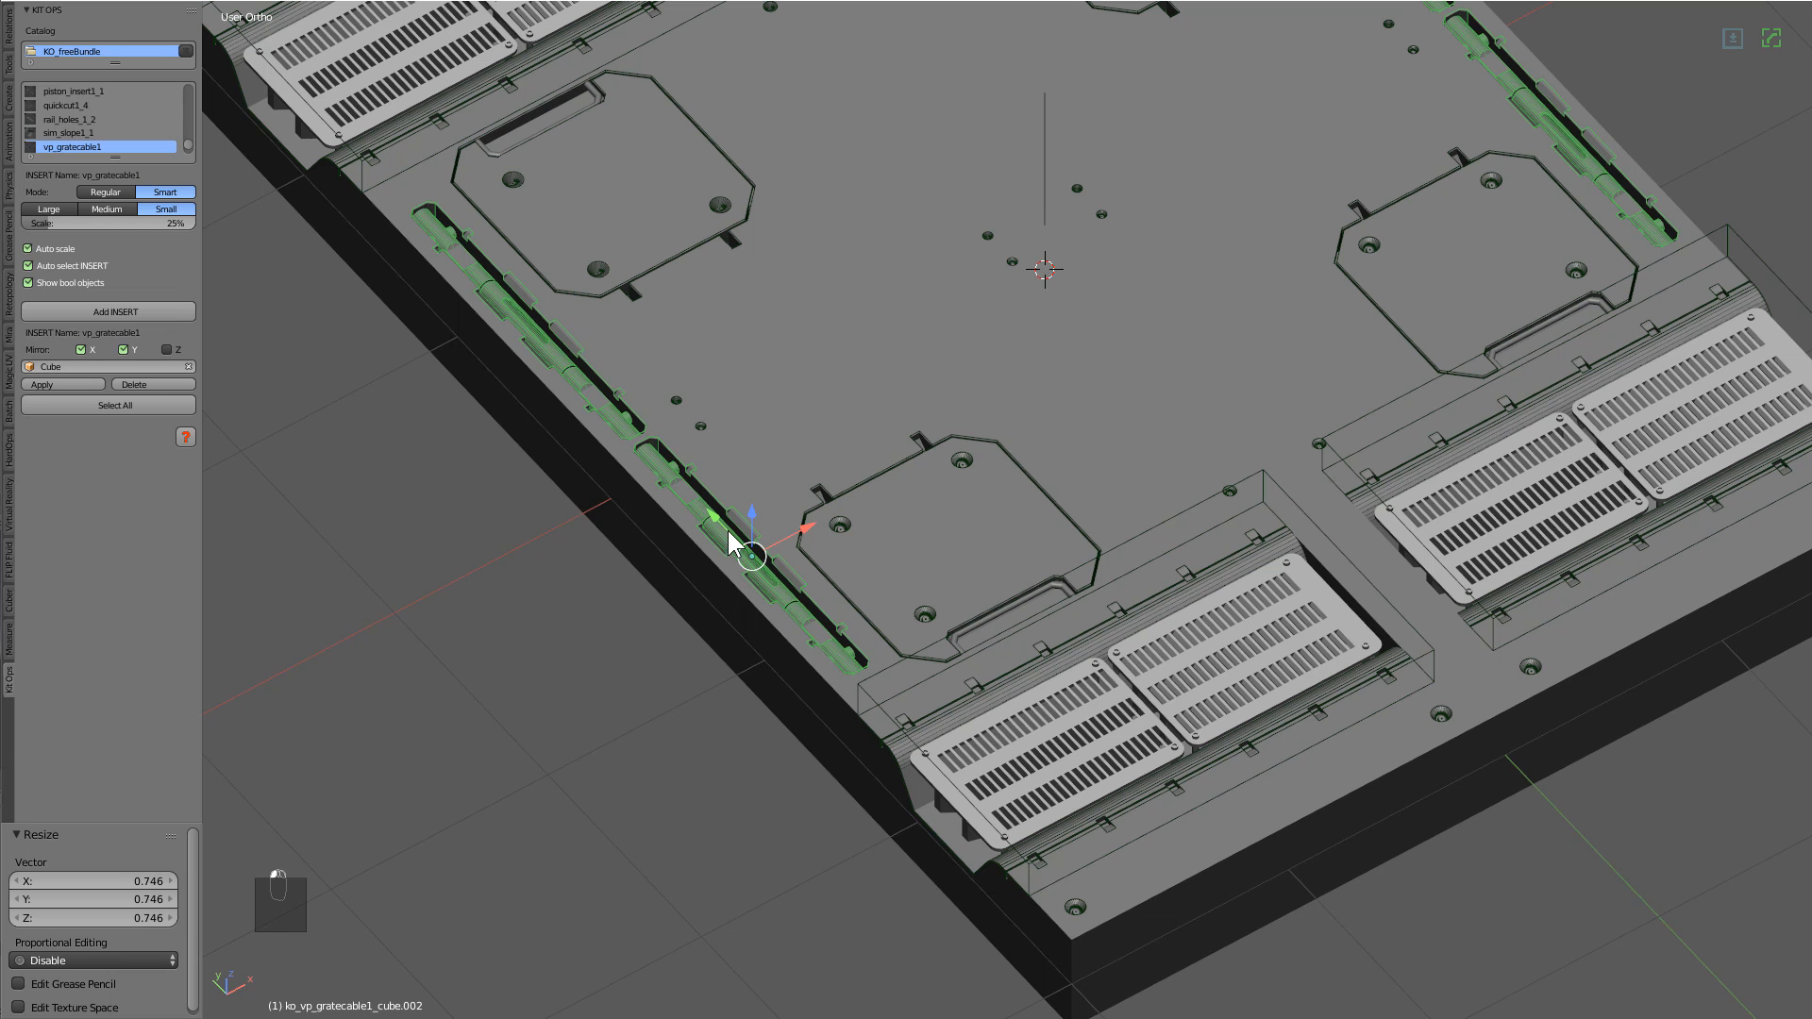
pyautogui.moveTo(727, 531); pyautogui.dragTo(771, 546)
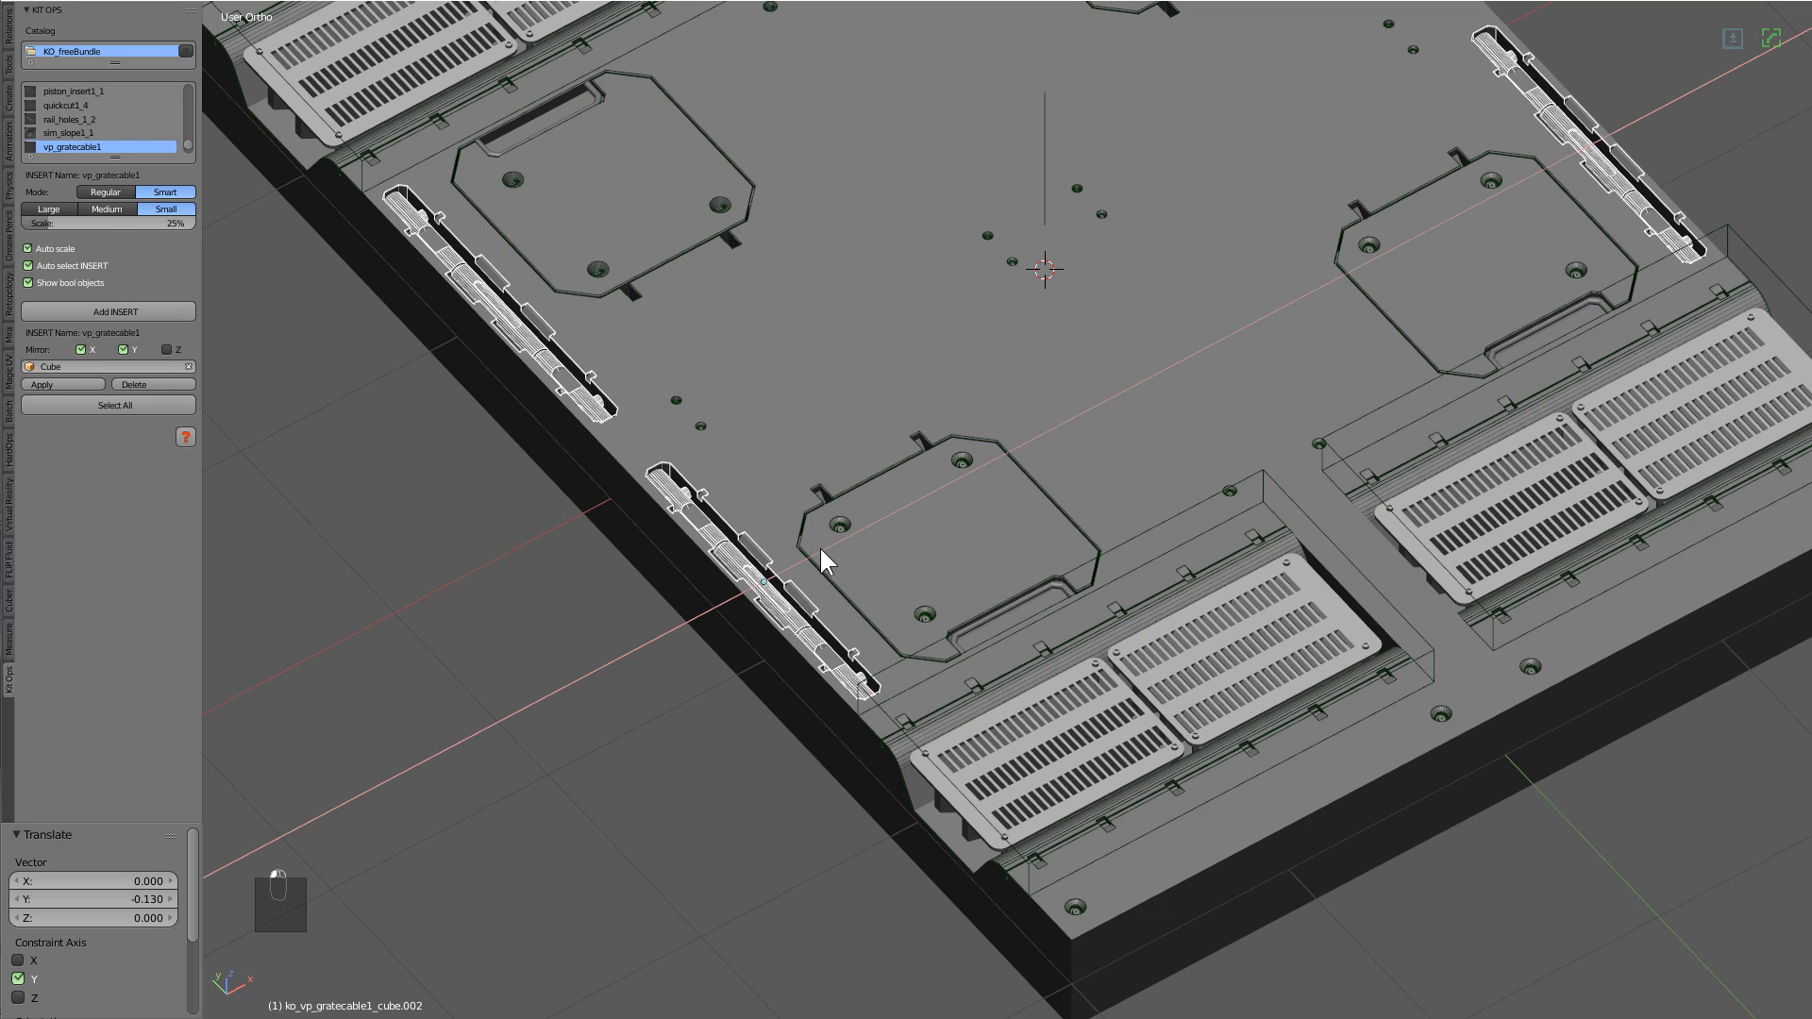
# Examine the panel with its mirrored grate cables in perspective view, and reselect the front grate cable insert.
pyautogui.press('a')
pyautogui.scroll(-2, 1029, 432)
pyautogui.scroll(-2, 1026, 432)
pyautogui.press('a')
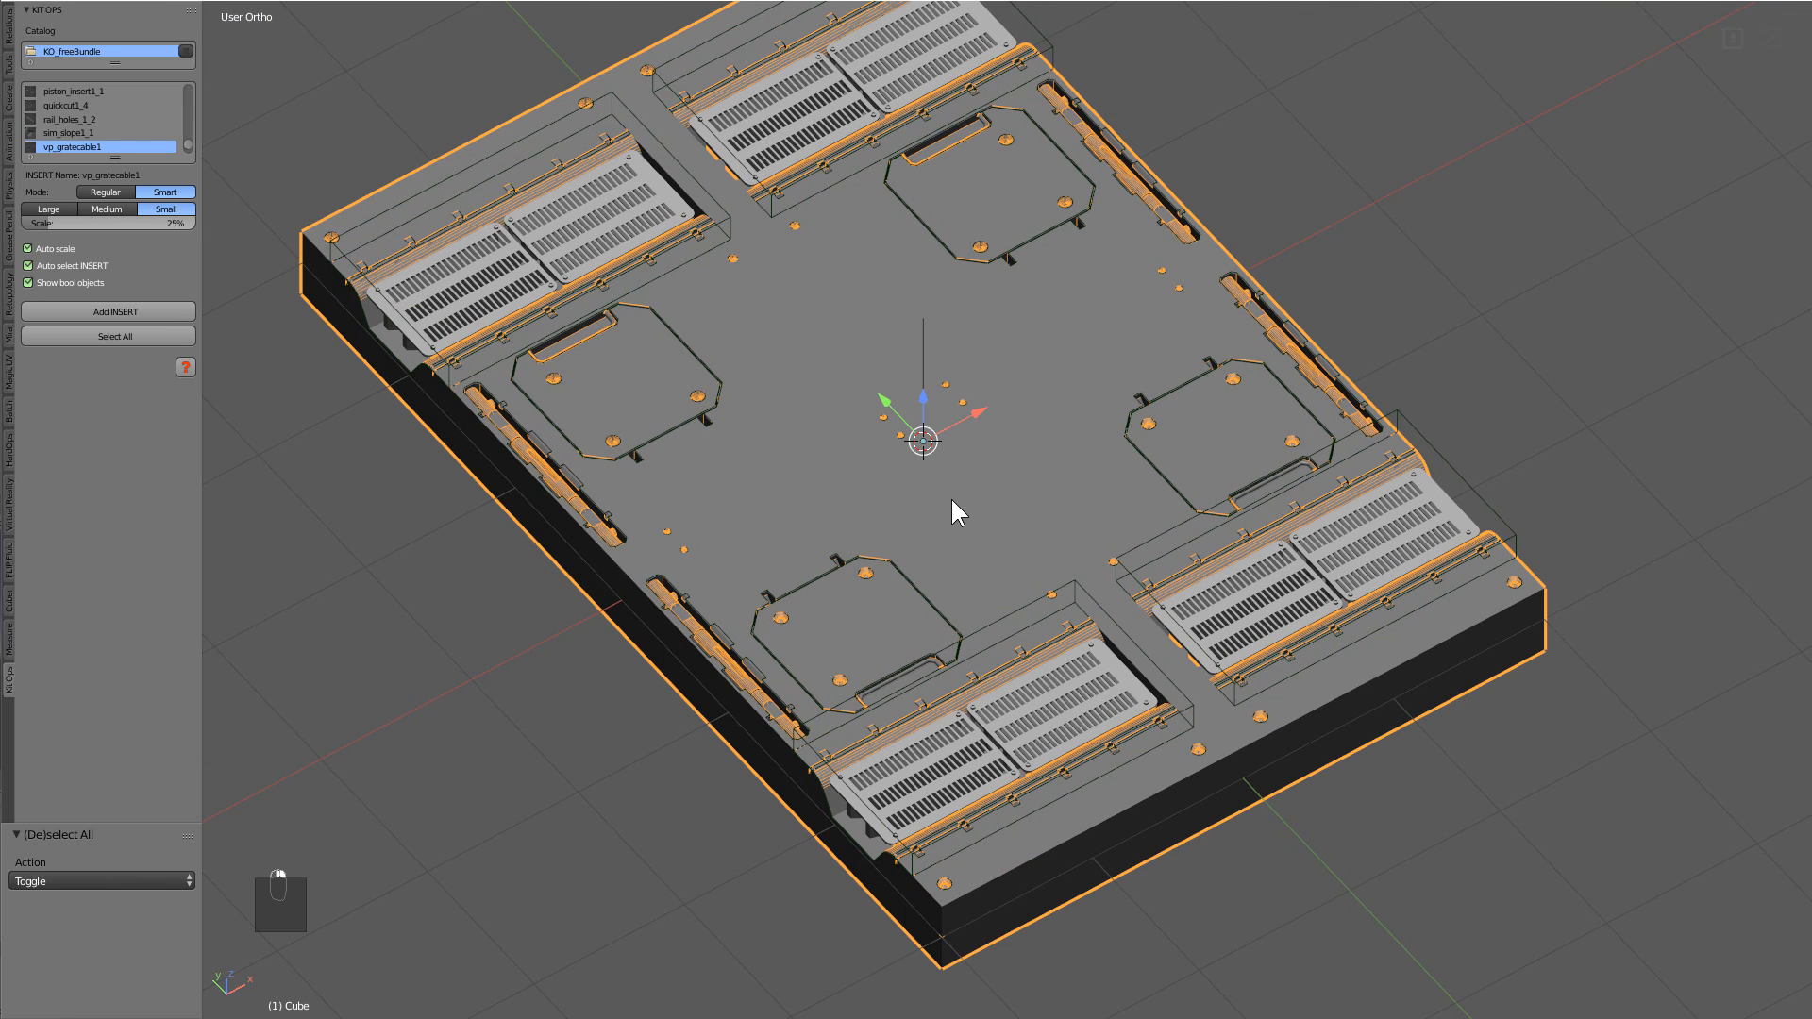
pyautogui.press('KP_5')
pyautogui.press('a')
pyautogui.moveTo(951, 509); pyautogui.dragTo(442, 588, button='middle')
pyautogui.moveTo(1021, 468); pyautogui.dragTo(983, 422, button='middle')
pyautogui.press('a')
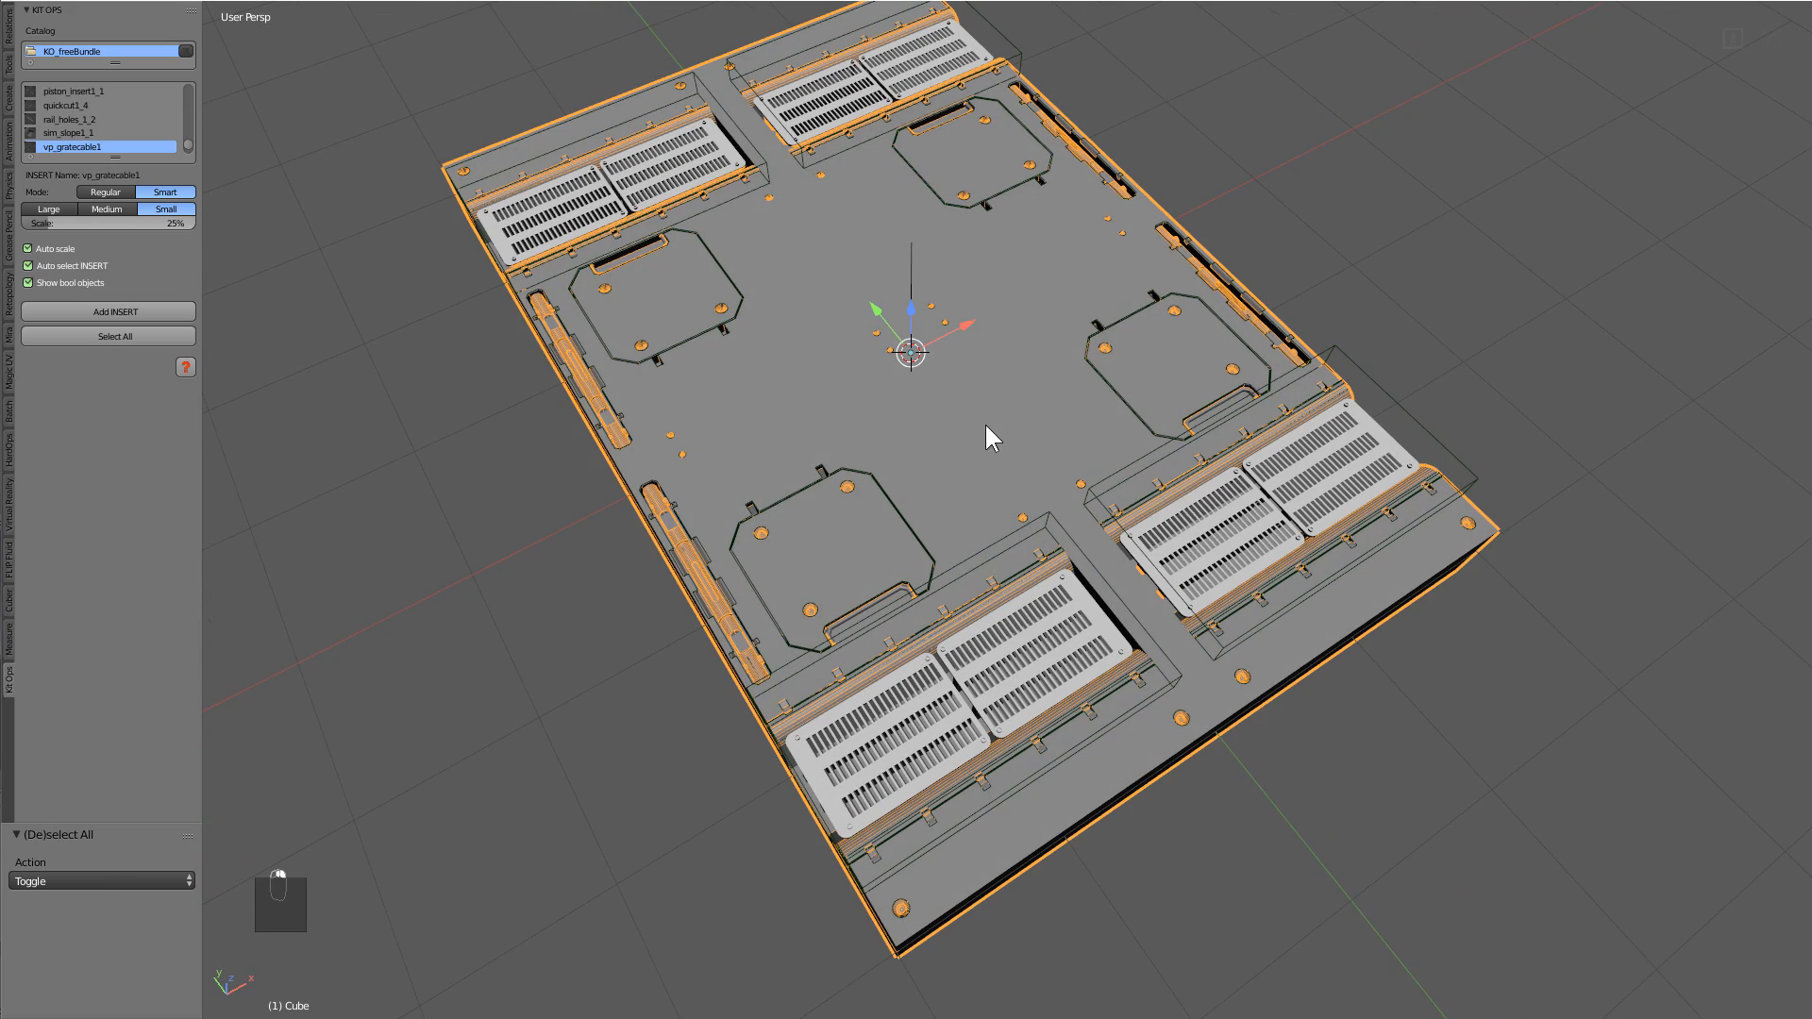
pyautogui.press('a')
pyautogui.press('a')
pyautogui.rightClick(696, 557)
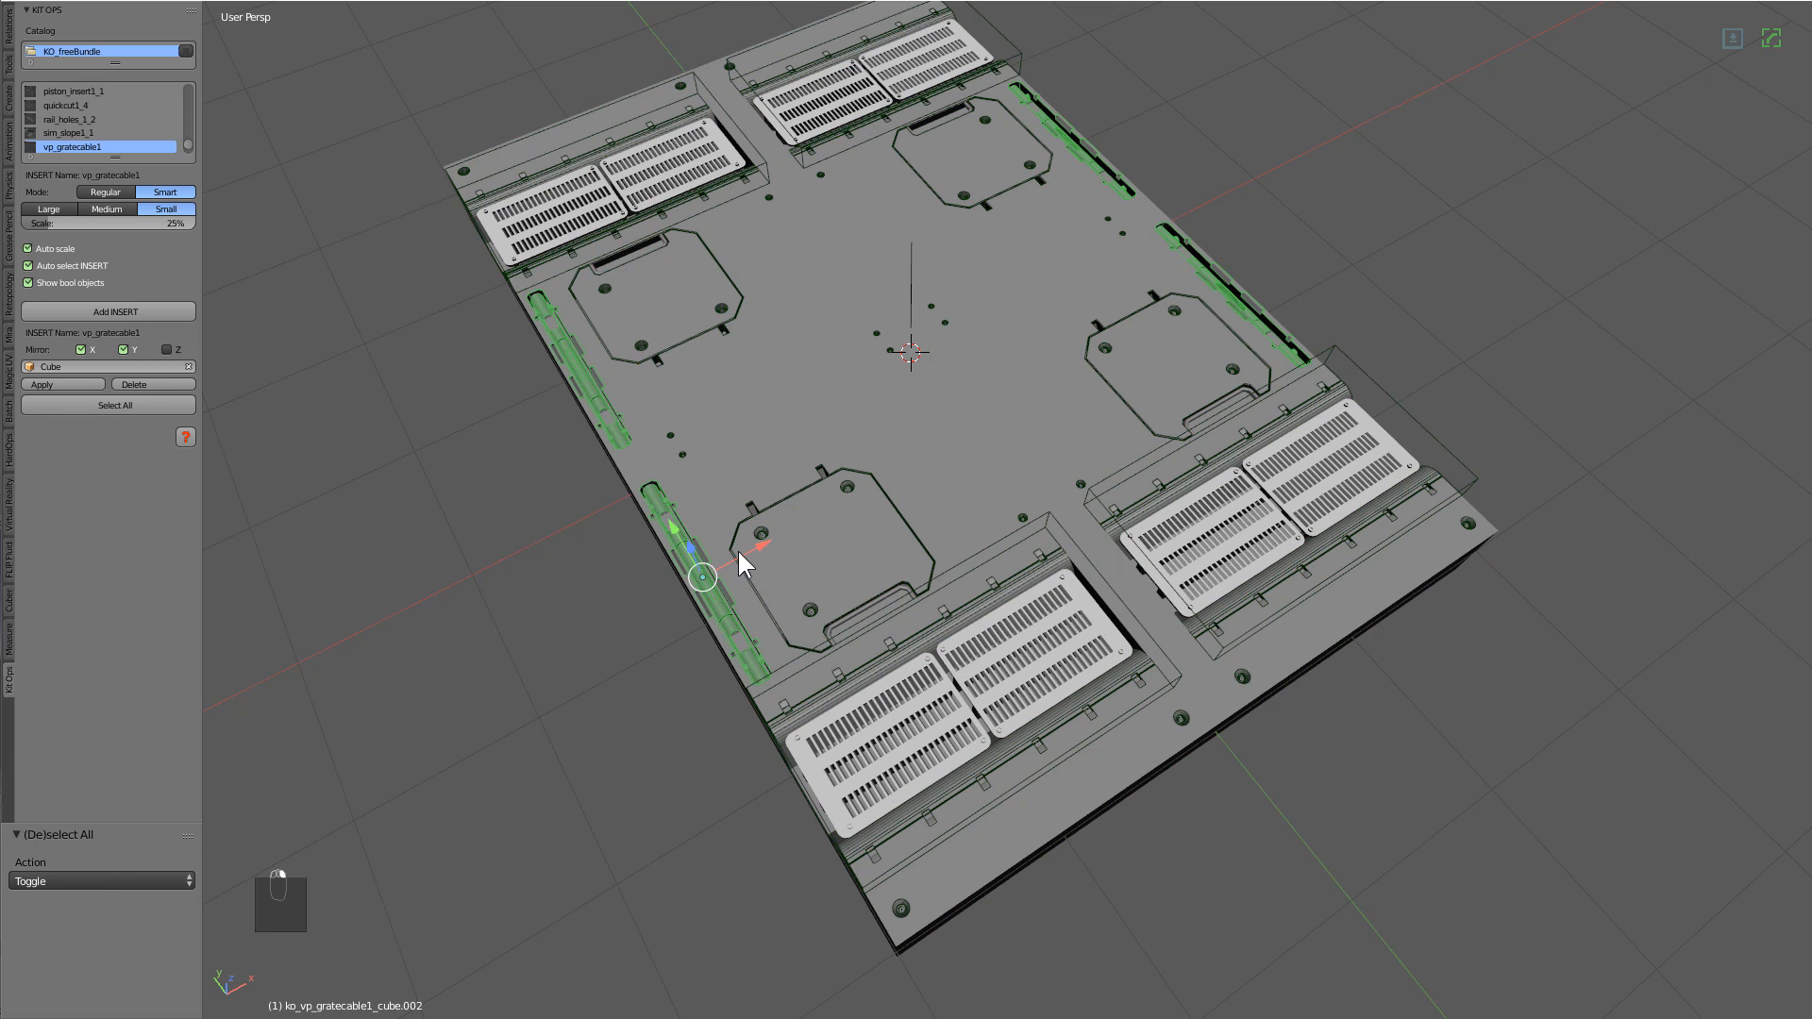
# Move the front grate cable insert slightly inward along X and clear the selection.
pyautogui.moveTo(743, 552); pyautogui.dragTo(753, 549)
pyautogui.press('a')
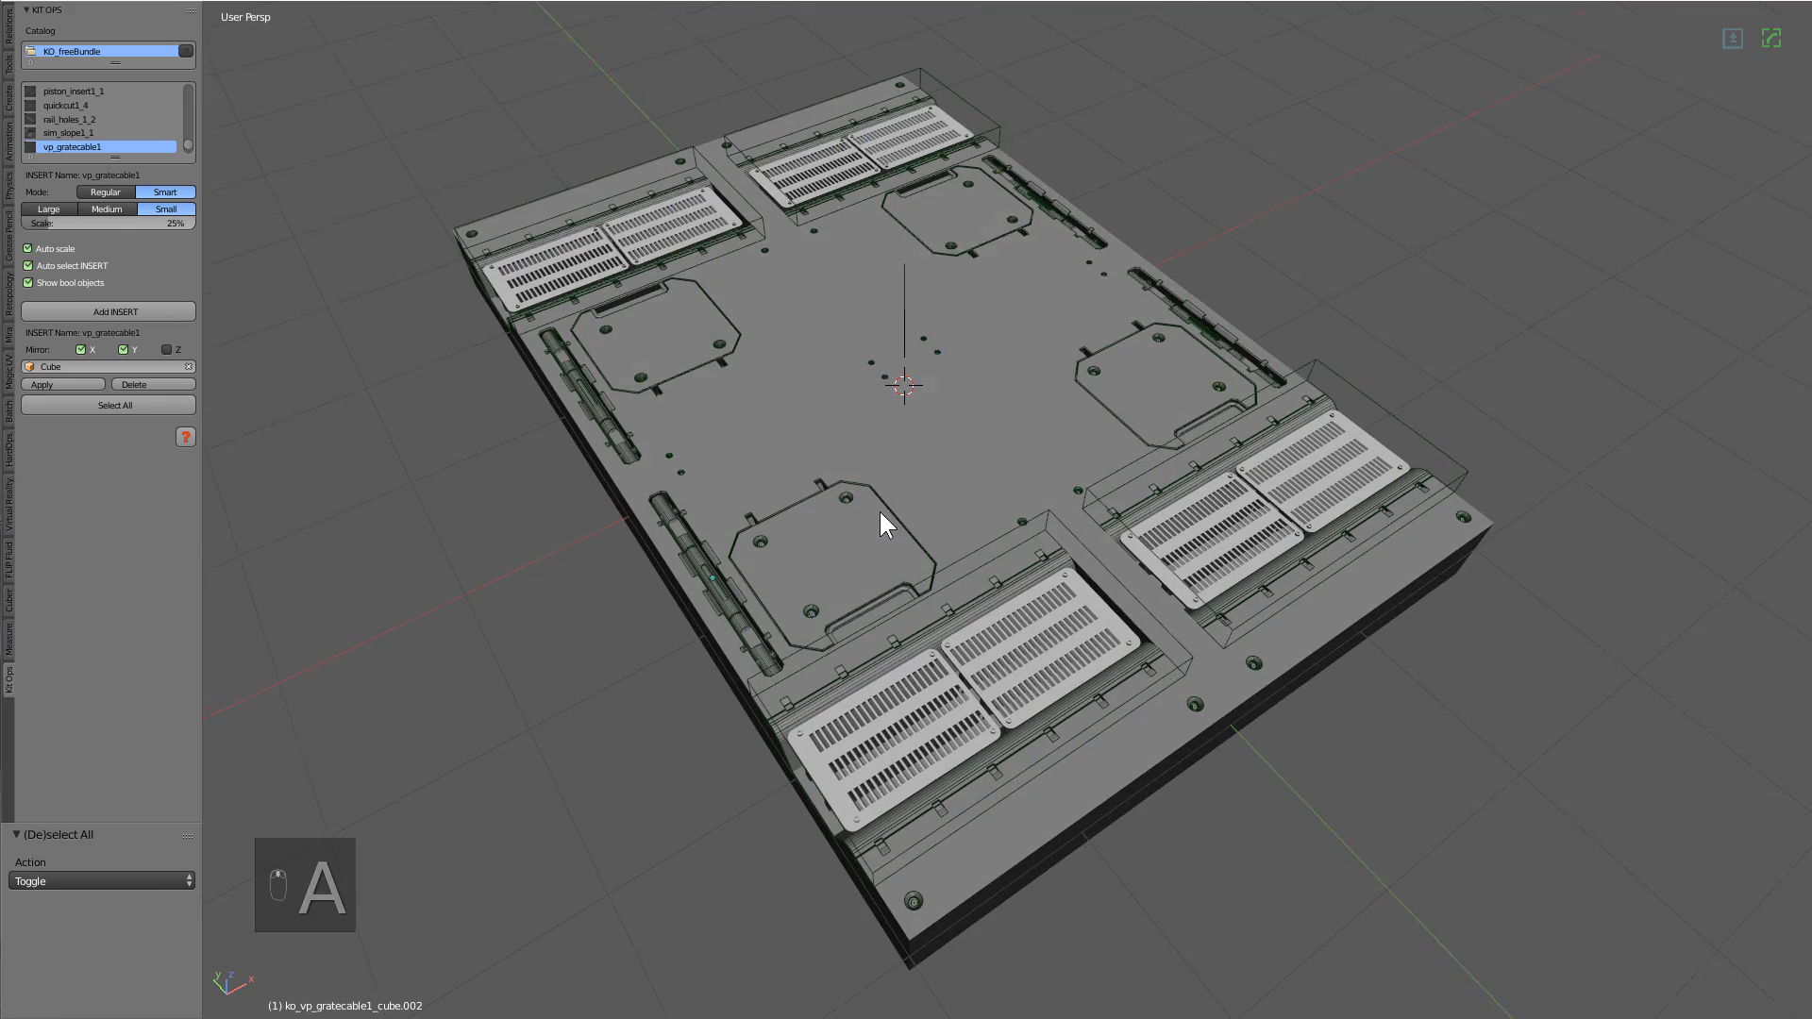
# Select the two long top edges of the panel cube in edit mode.
pyautogui.rightClick(906, 500)
pyautogui.press('Tab')
pyautogui.moveTo(1056, 649); pyautogui.dragTo(1141, 566, button='middle')
pyautogui.rightClick(789, 655)
pyautogui.keyDown('shift'); pyautogui.rightClick(1232, 327); pyautogui.keyUp('shift')
pyautogui.scroll(1, 1141, 566)
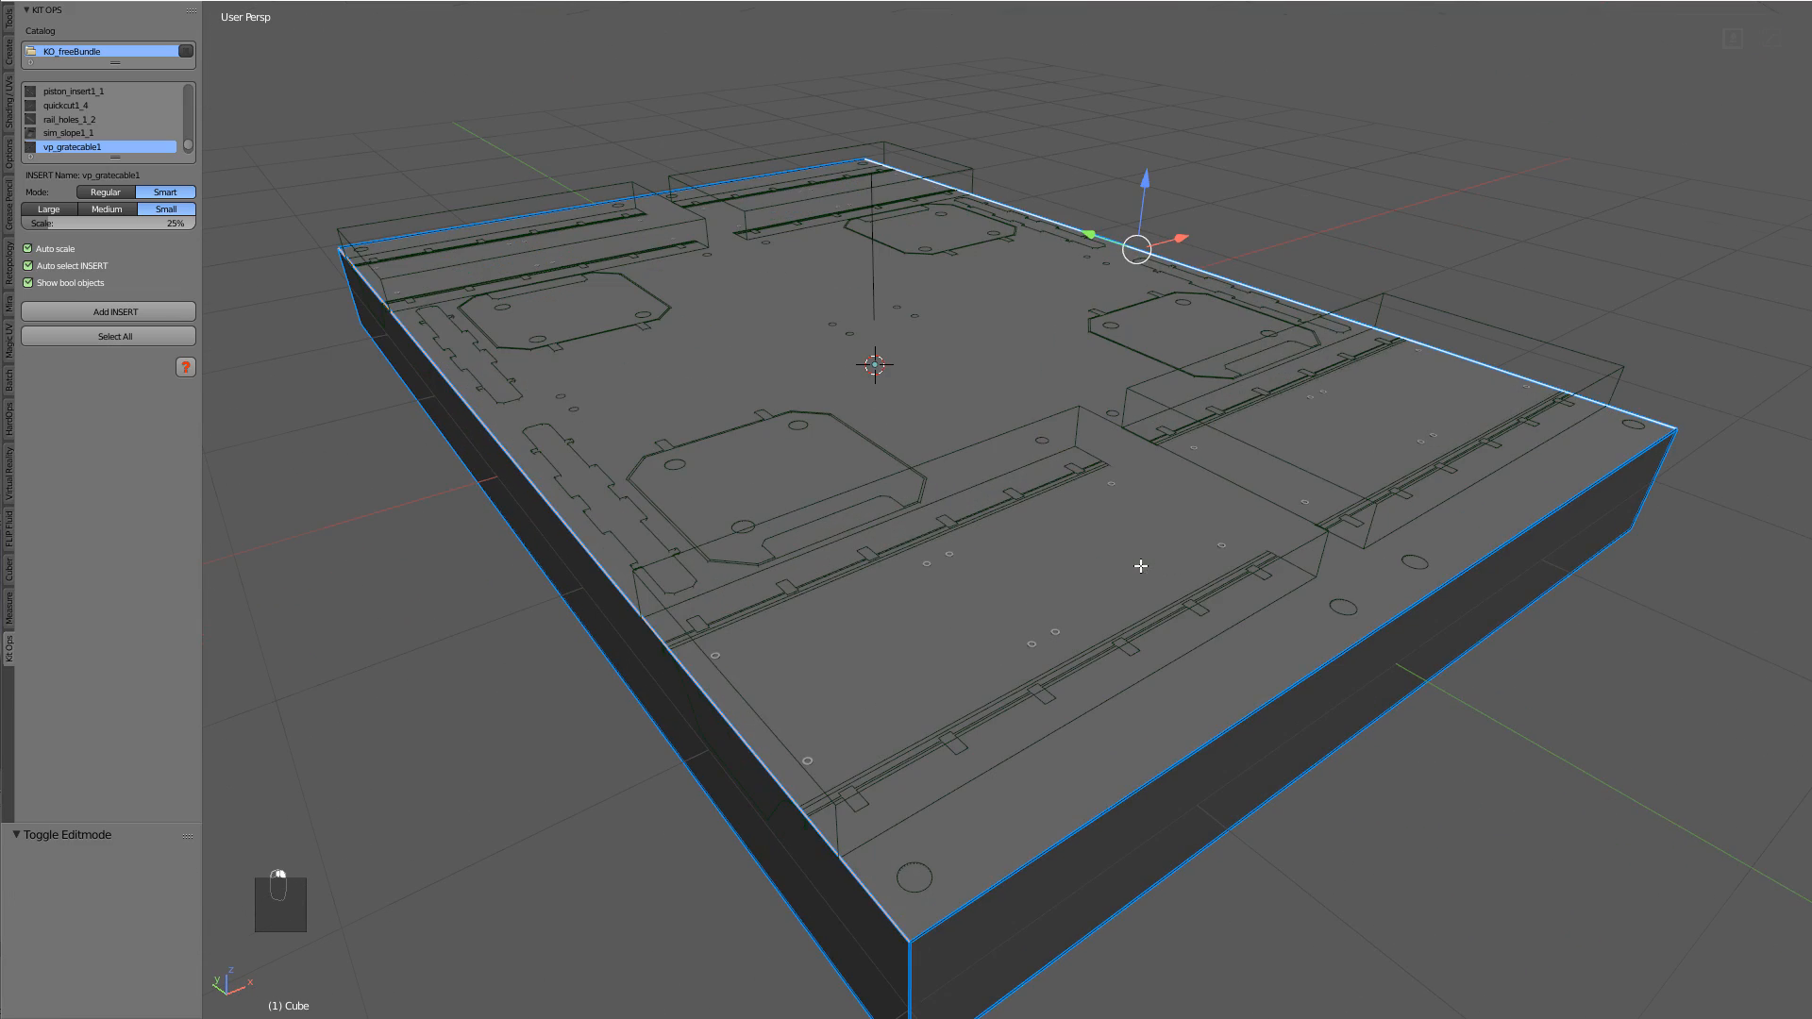
# Try to bevel the panel's two selected long top edges.
pyautogui.hotkey('ctrl', 'b')
pyautogui.click(1207, 654)
pyautogui.hotkey('ctrl', 'z')
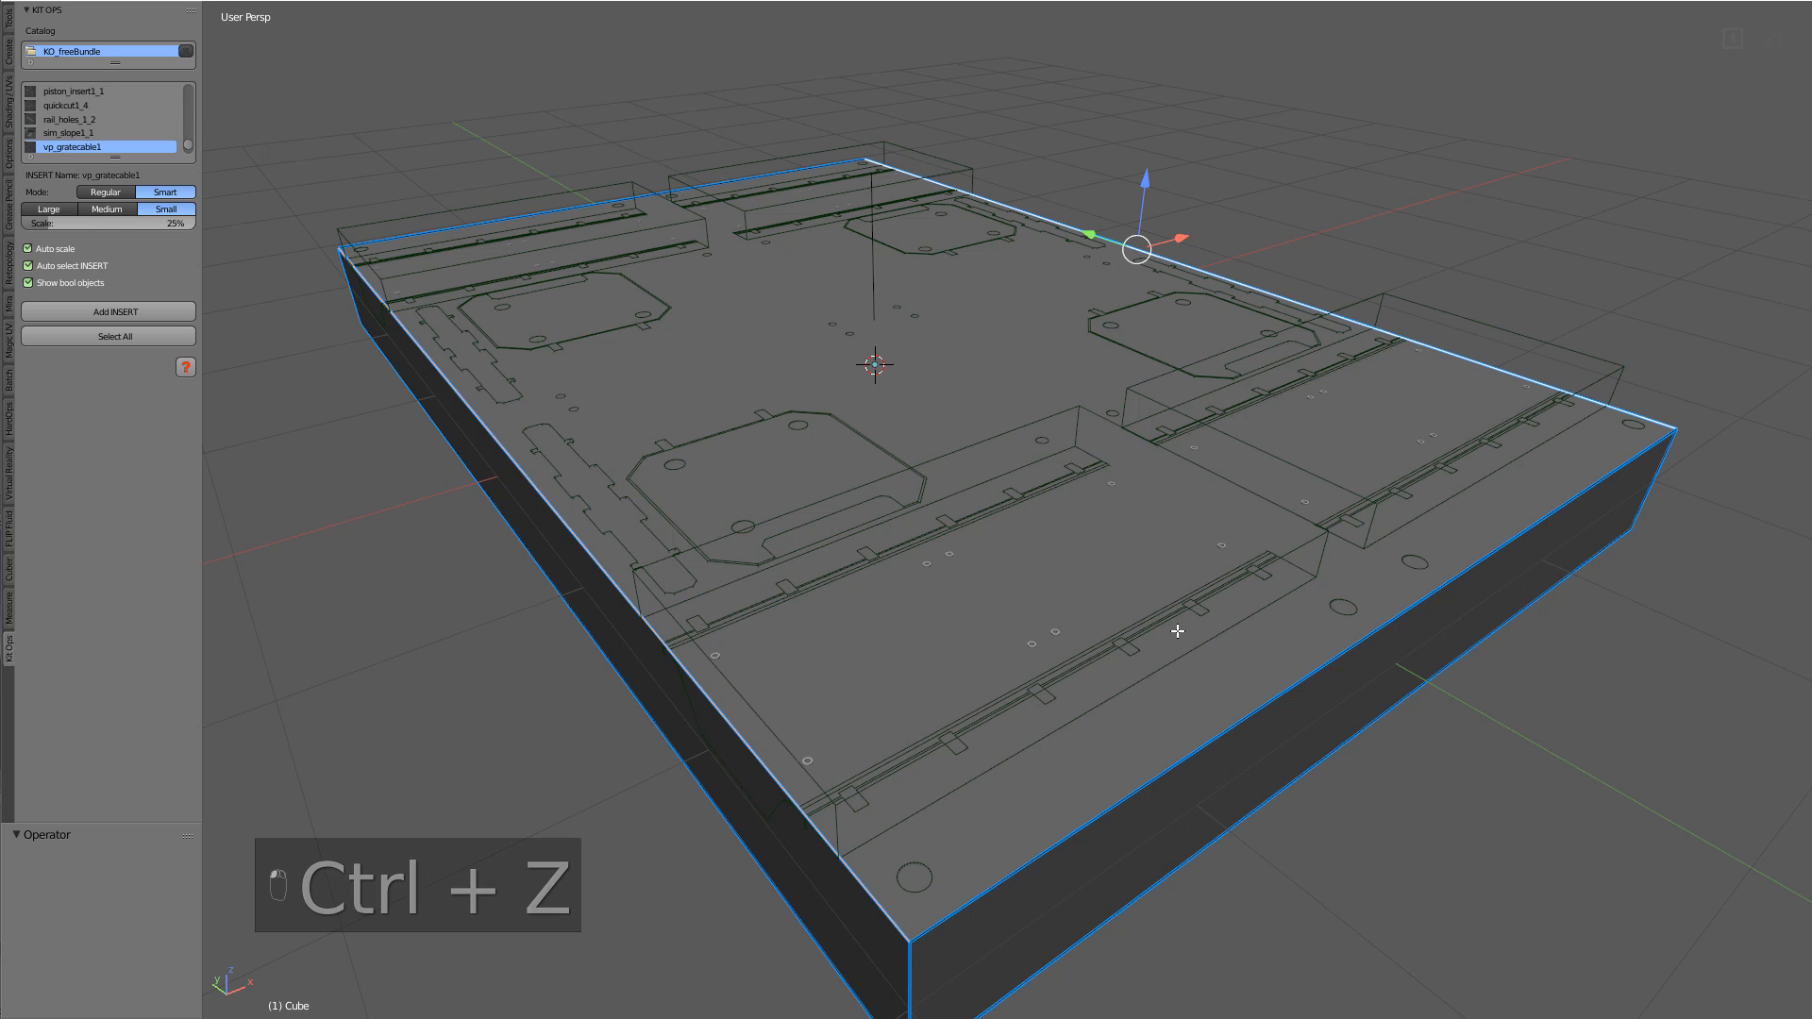
# Apply the panel cube's scale in object mode.
pyautogui.press('Tab')
pyautogui.hotkey('ctrl', 'a')
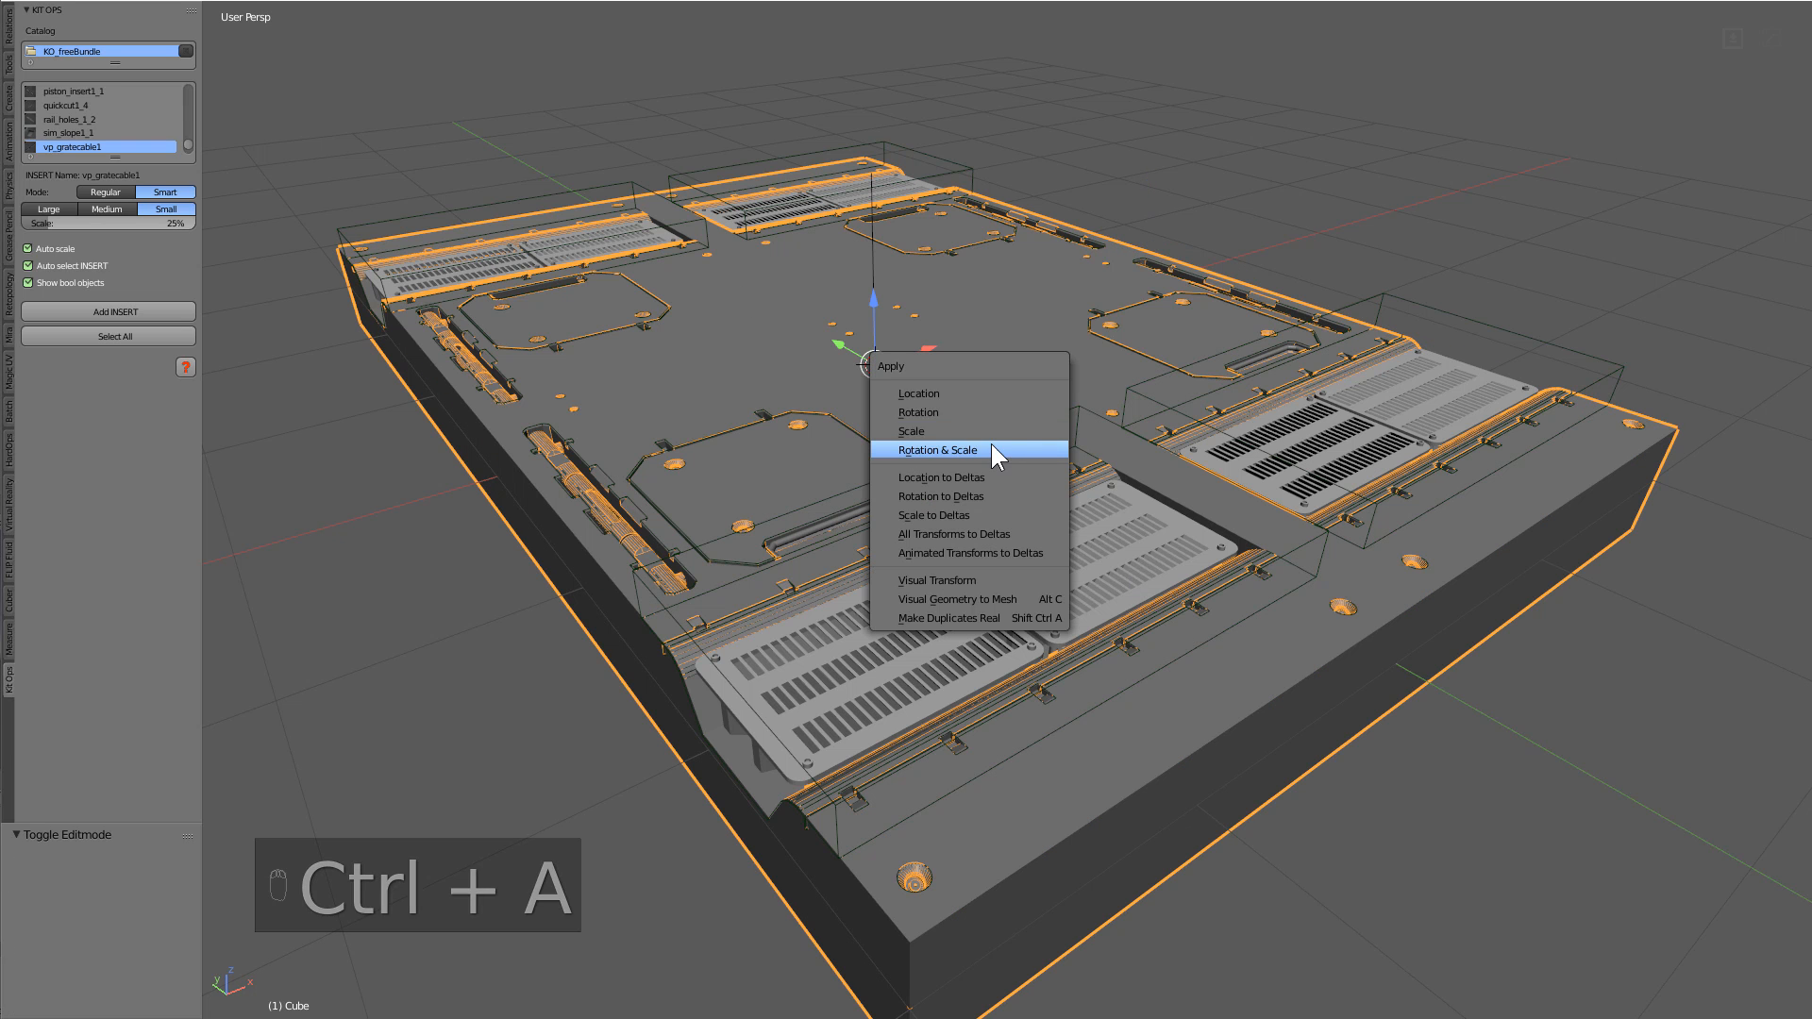
pyautogui.click(999, 429)
# Bevel the panel's two long top edges by about 0.066 with one segment and return to object mode.
pyautogui.press('Tab')
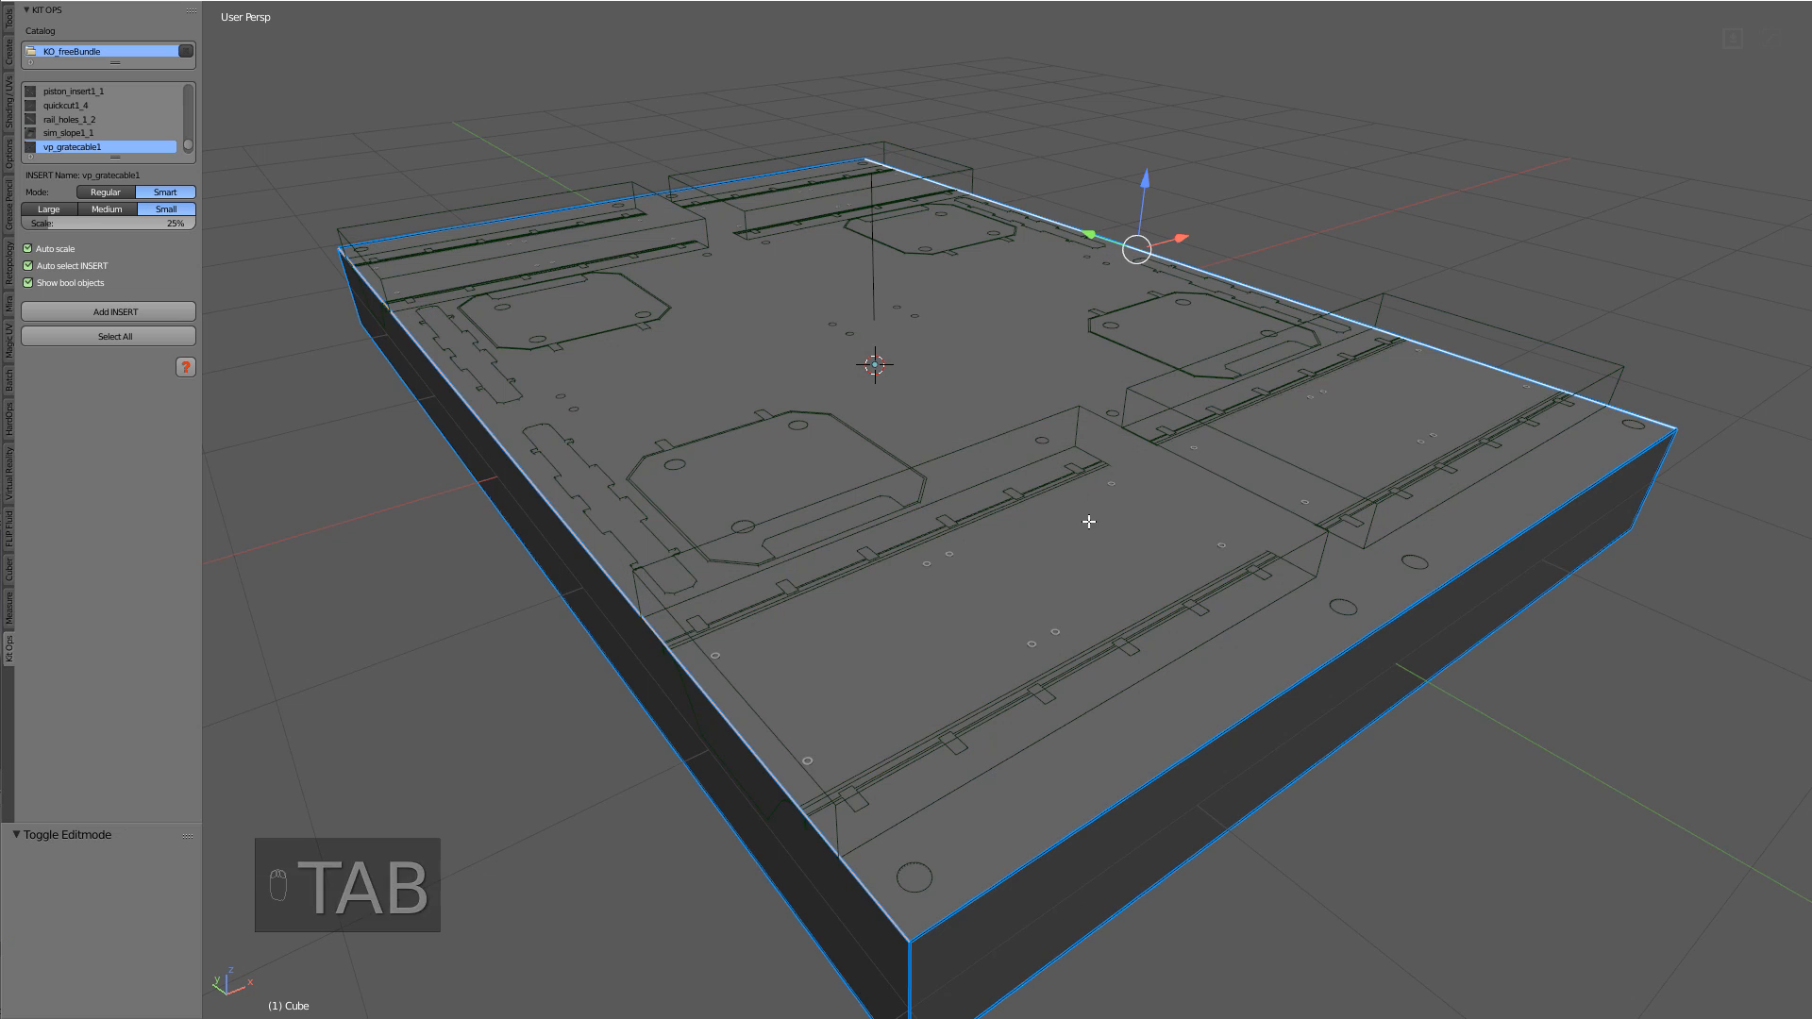
pyautogui.hotkey('ctrl', 'b')
pyautogui.click(1321, 750)
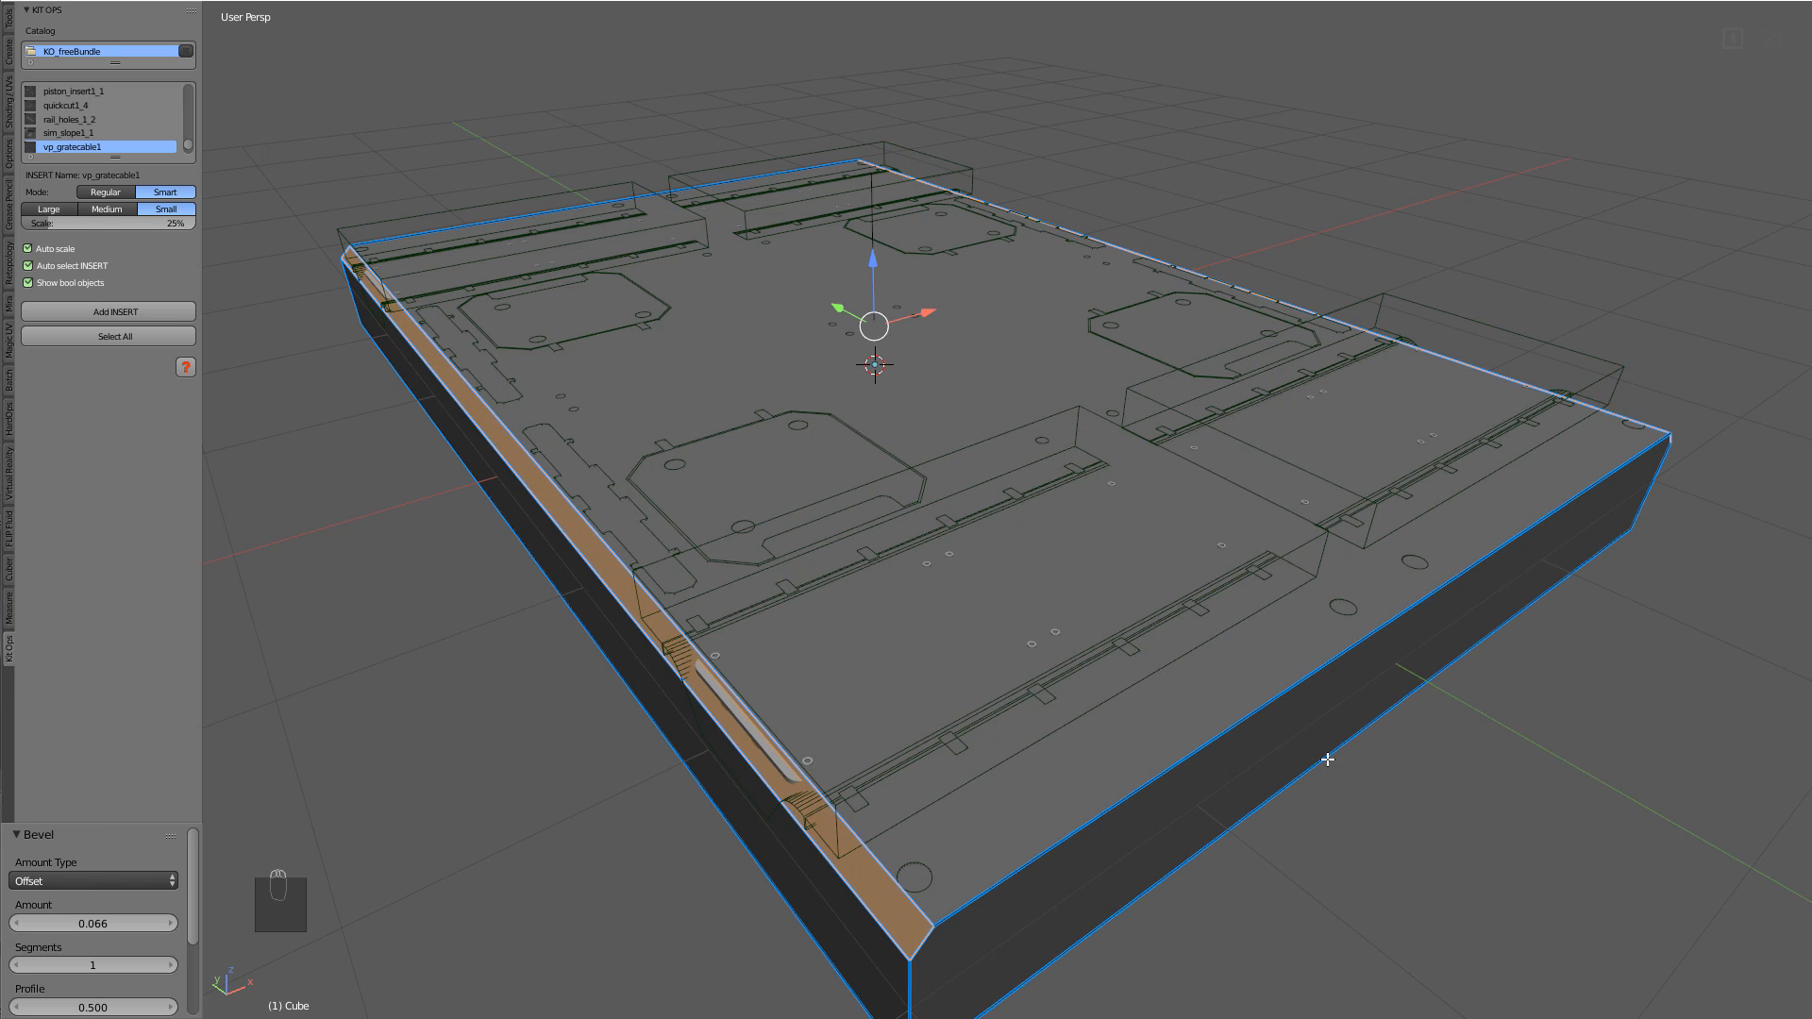
pyautogui.press('Tab')
# Set the panel's shading to flat and clear the selection.
pyautogui.press('q')
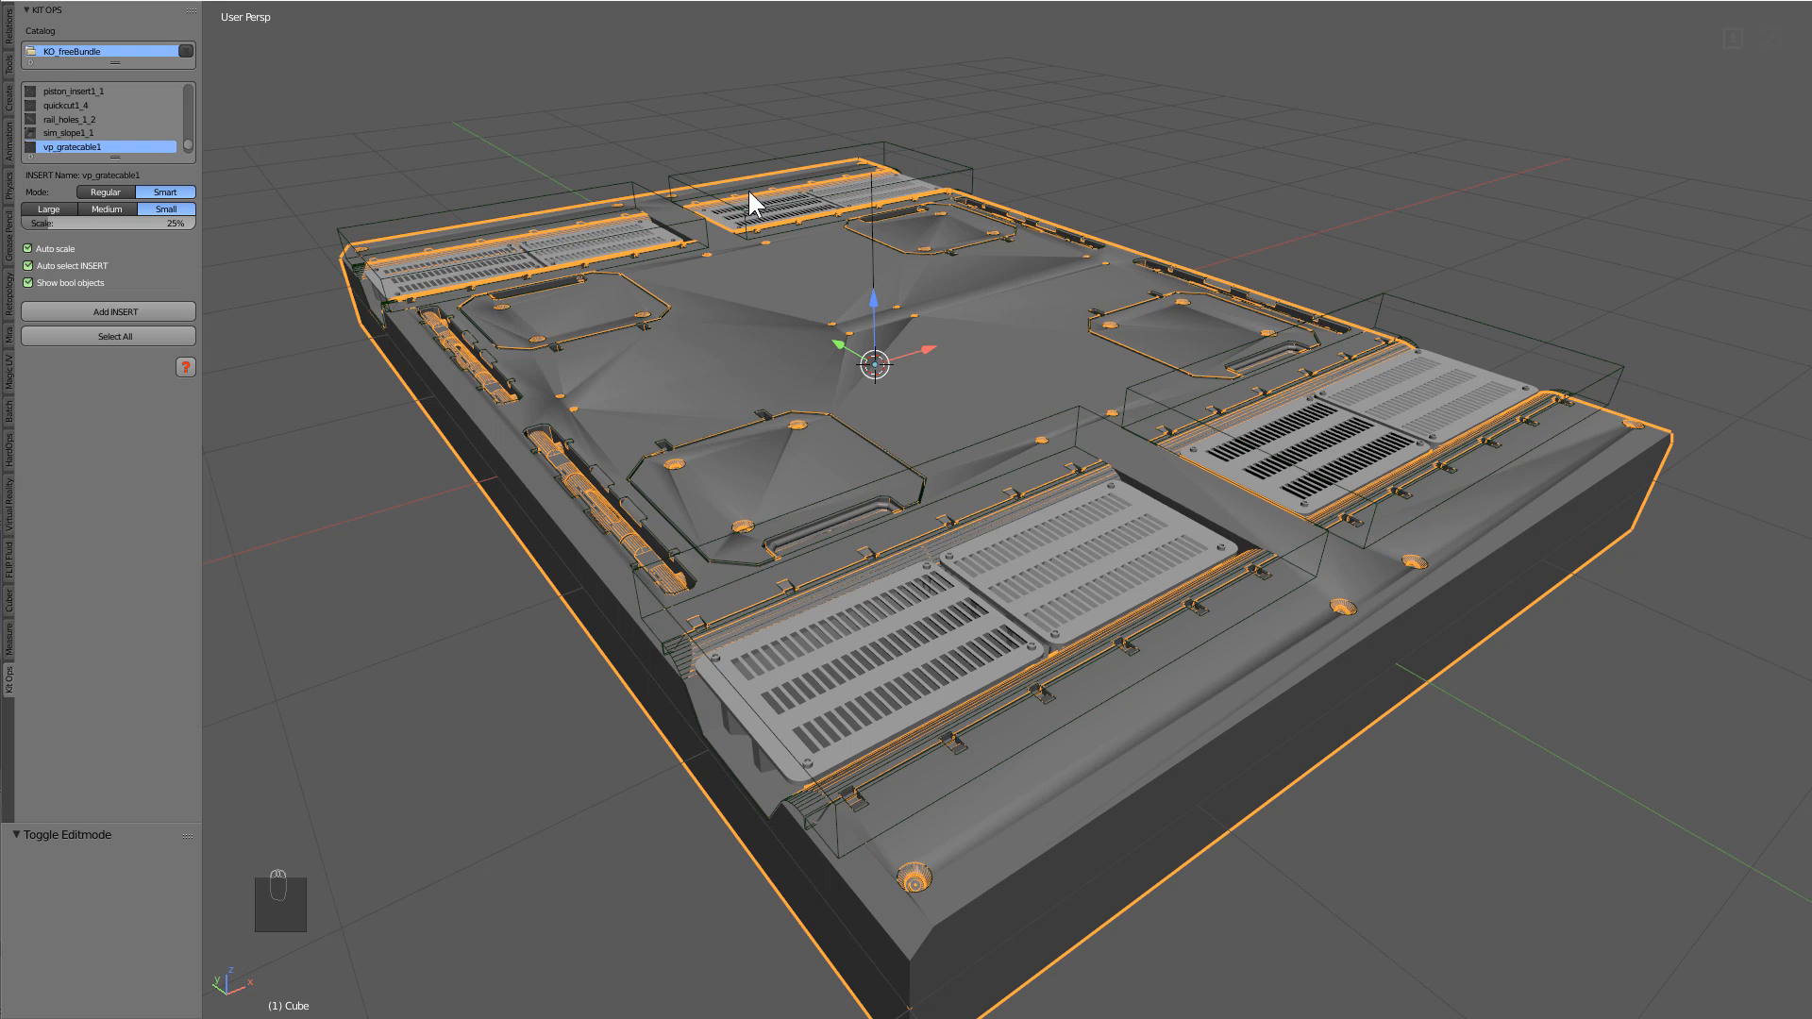
pyautogui.click(10, 38)
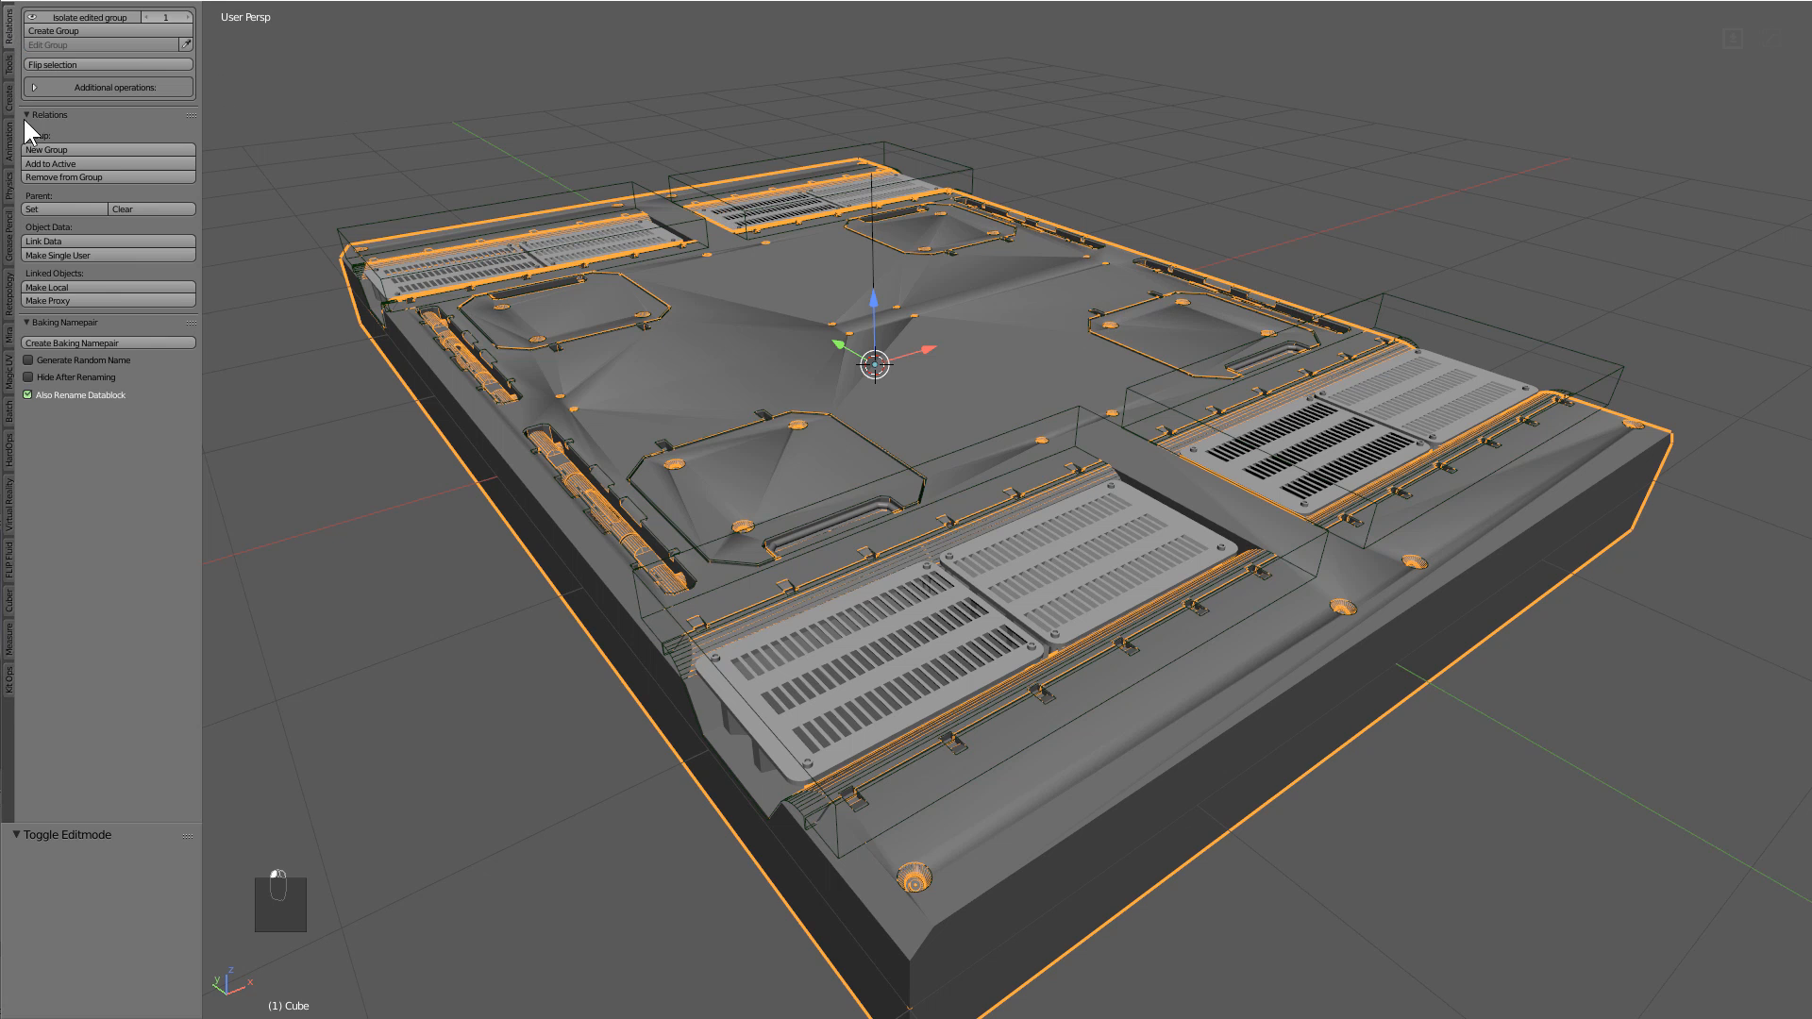
pyautogui.click(9, 66)
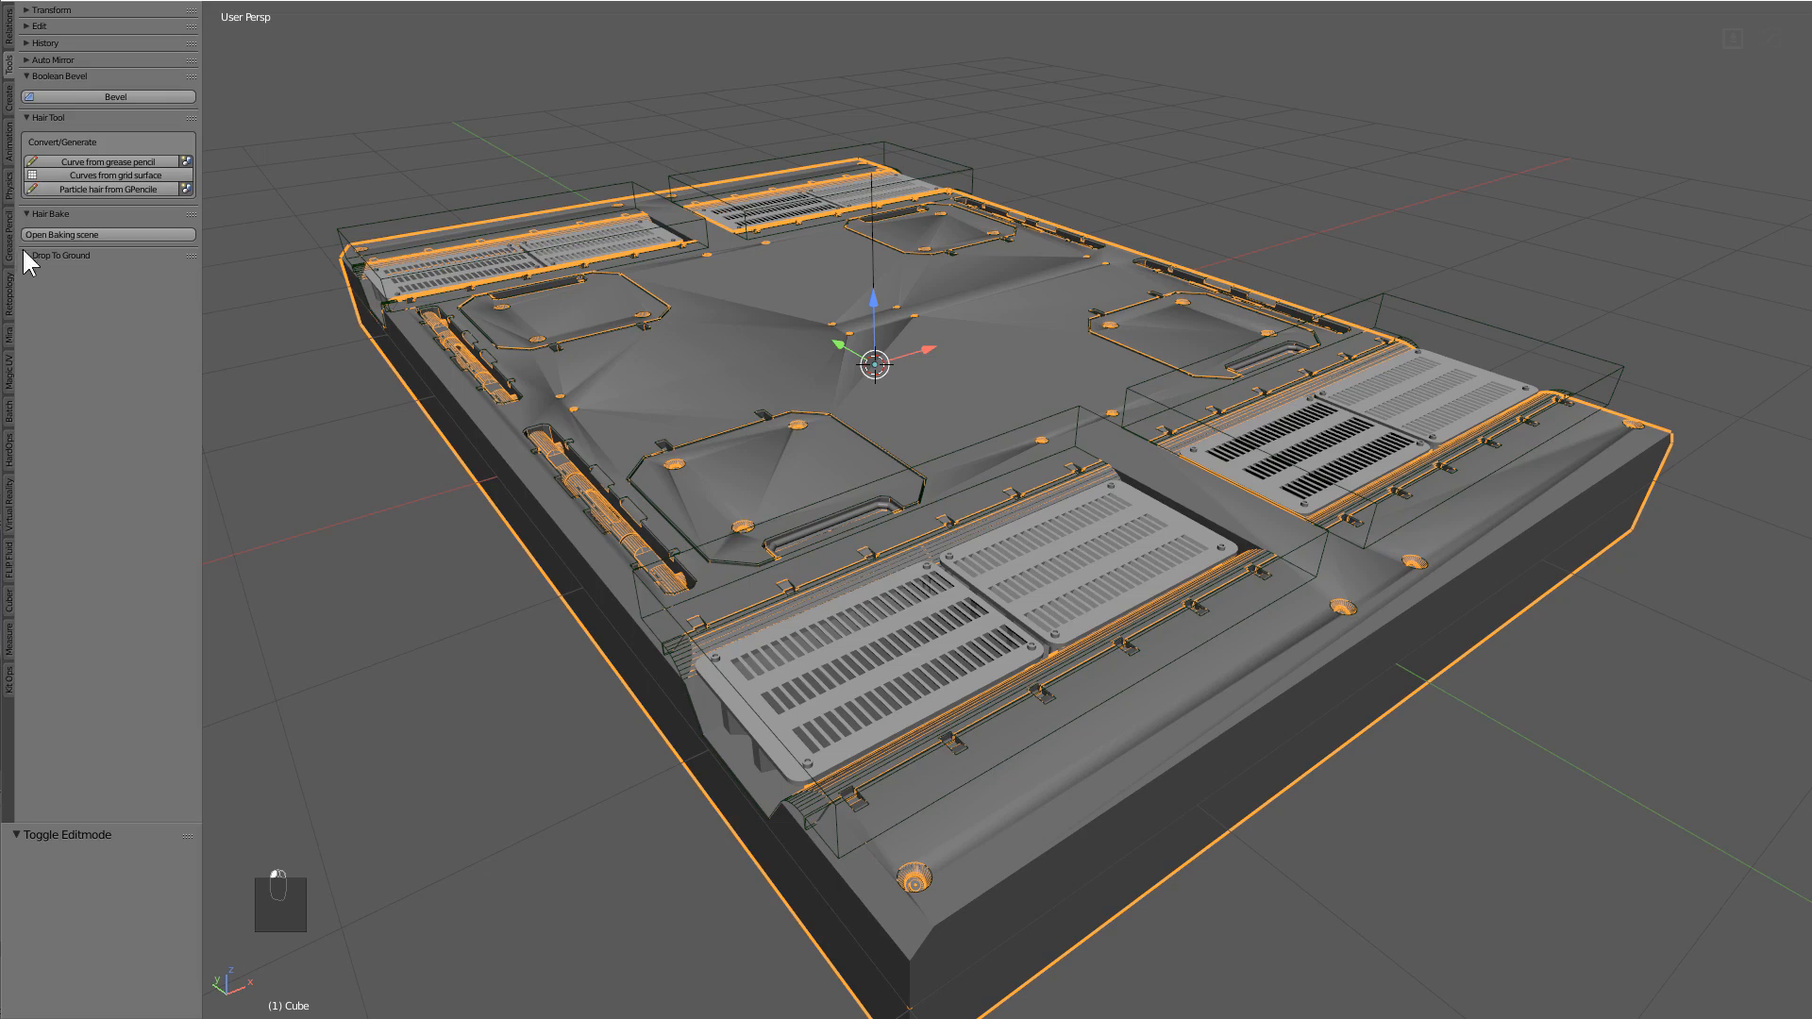
pyautogui.click(39, 25)
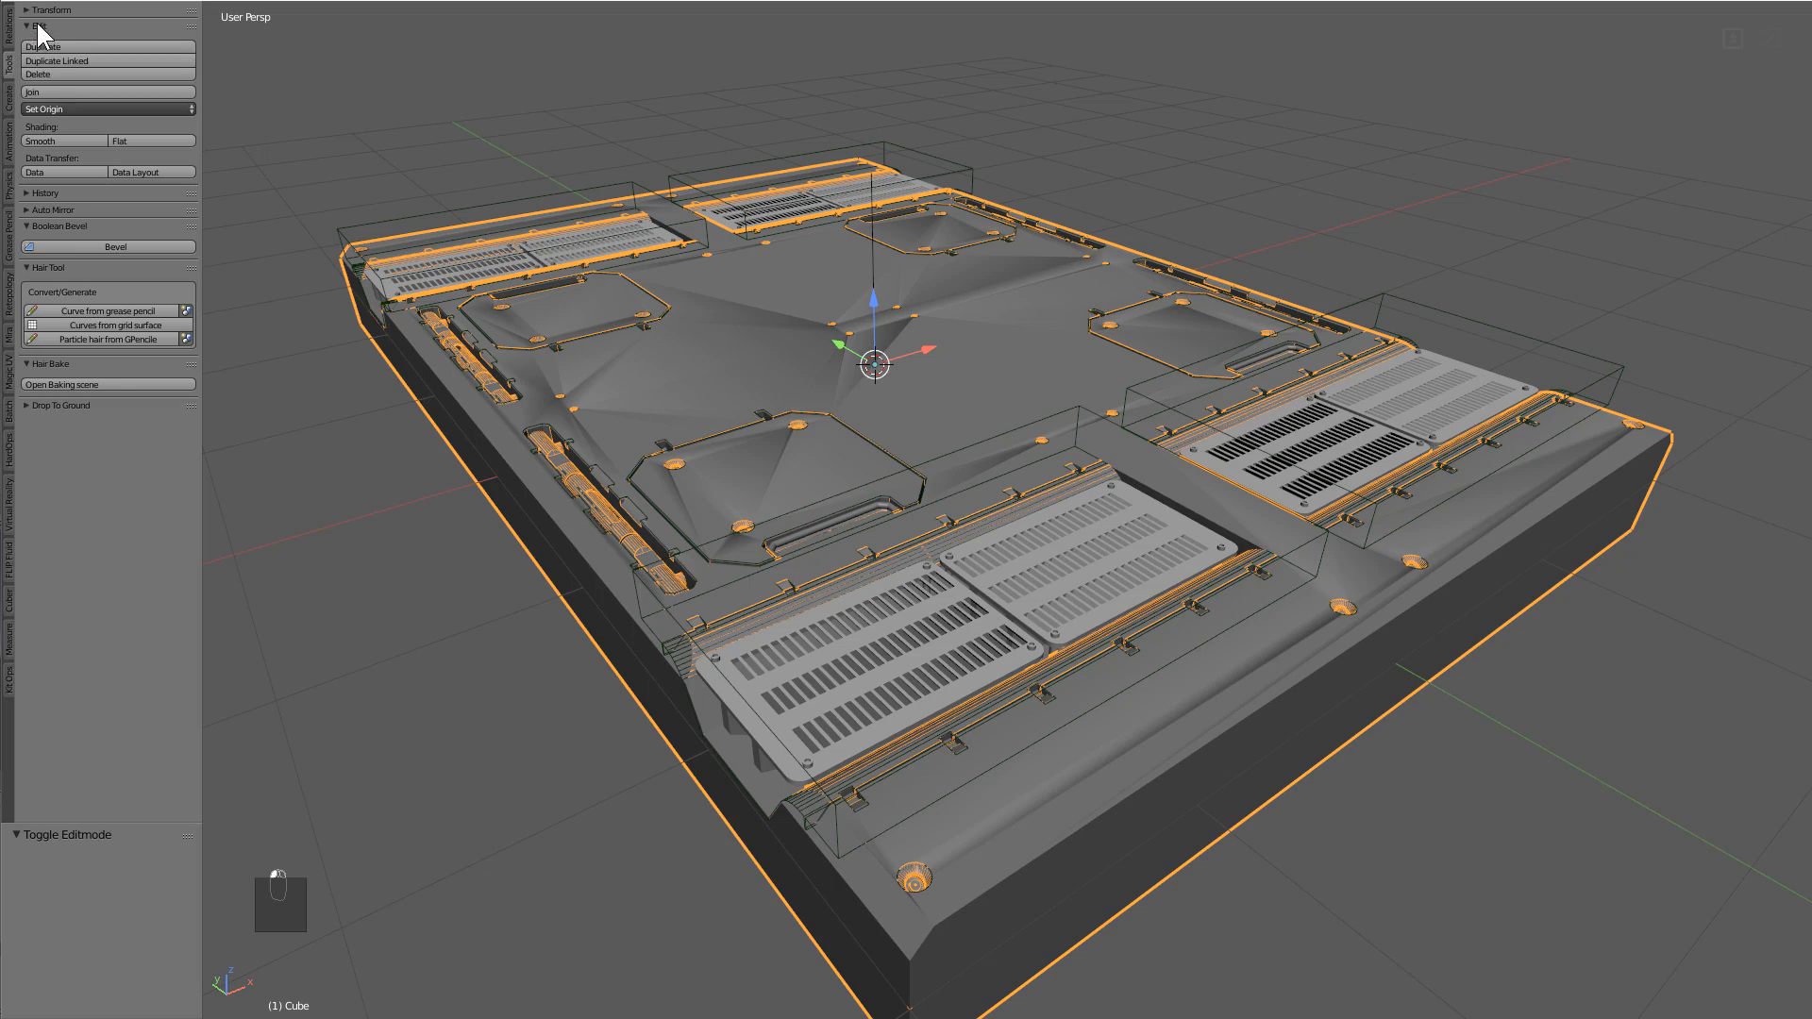
pyautogui.click(115, 140)
pyautogui.moveTo(906, 377); pyautogui.dragTo(931, 483, button='middle')
pyautogui.press('a')
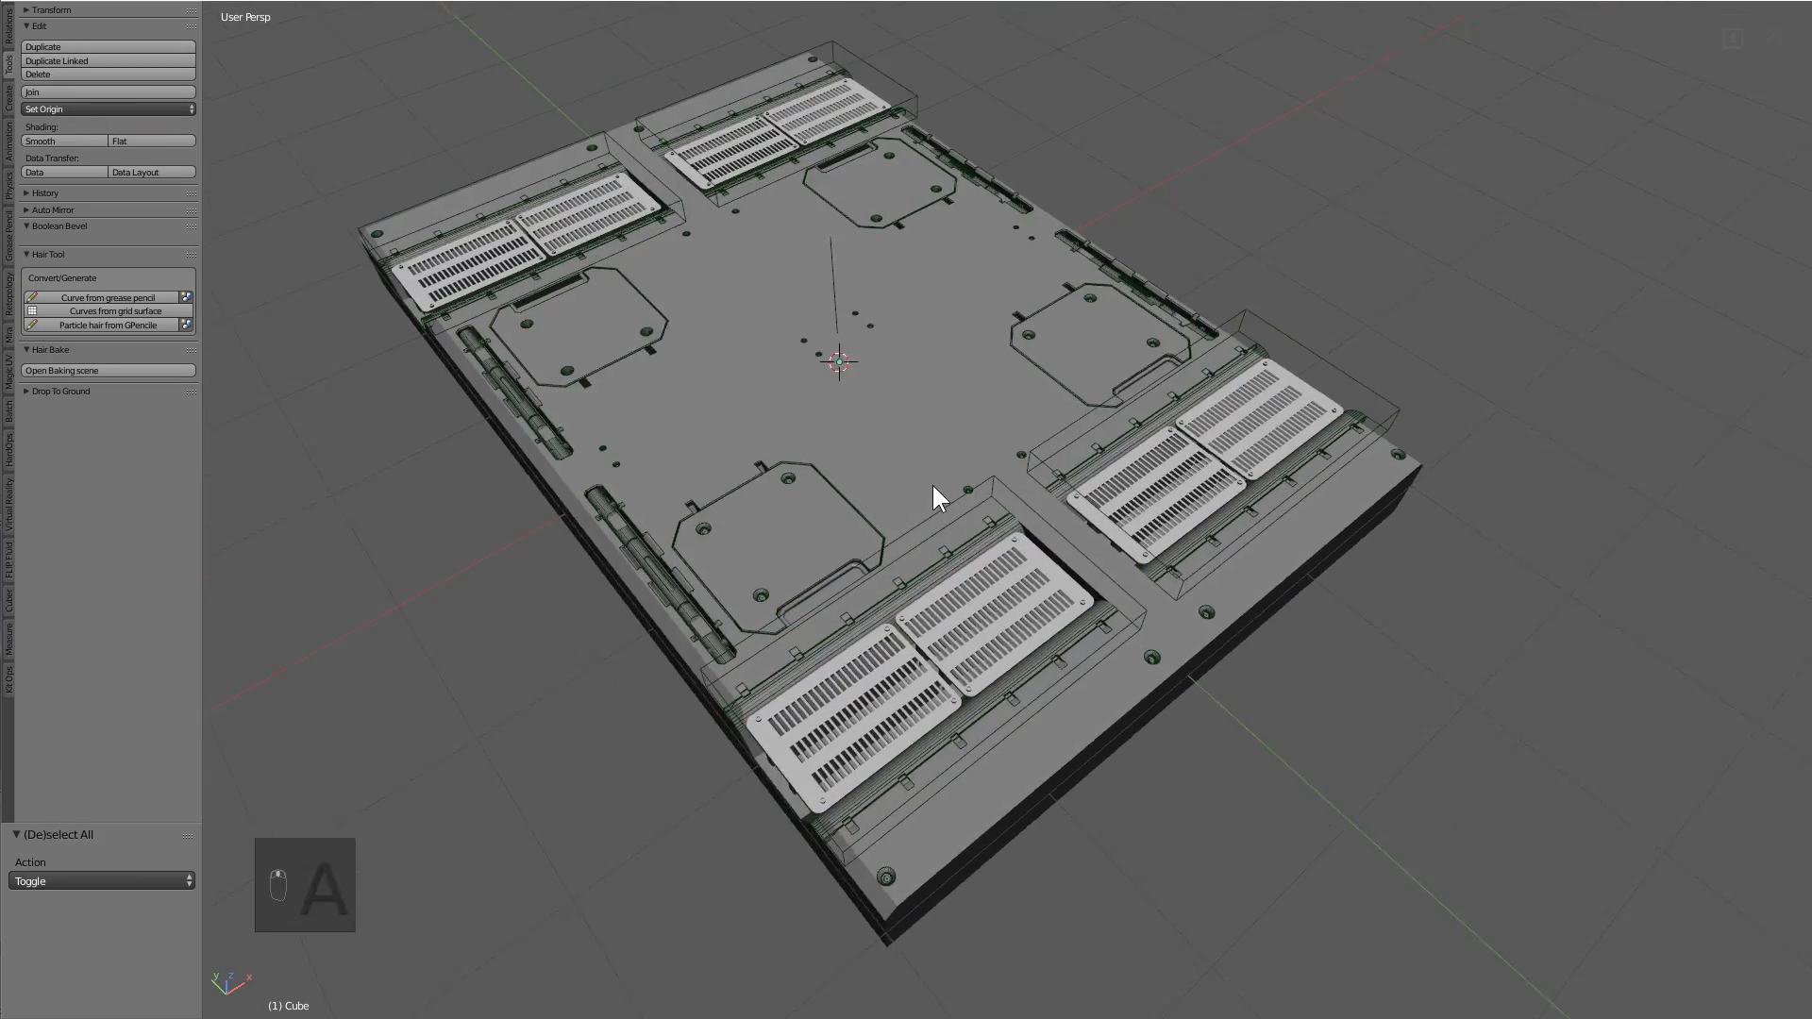
pyautogui.scroll(2, 931, 483)
pyautogui.rightClick(912, 466)
pyautogui.press('a')
pyautogui.scroll(-2, 900, 385)
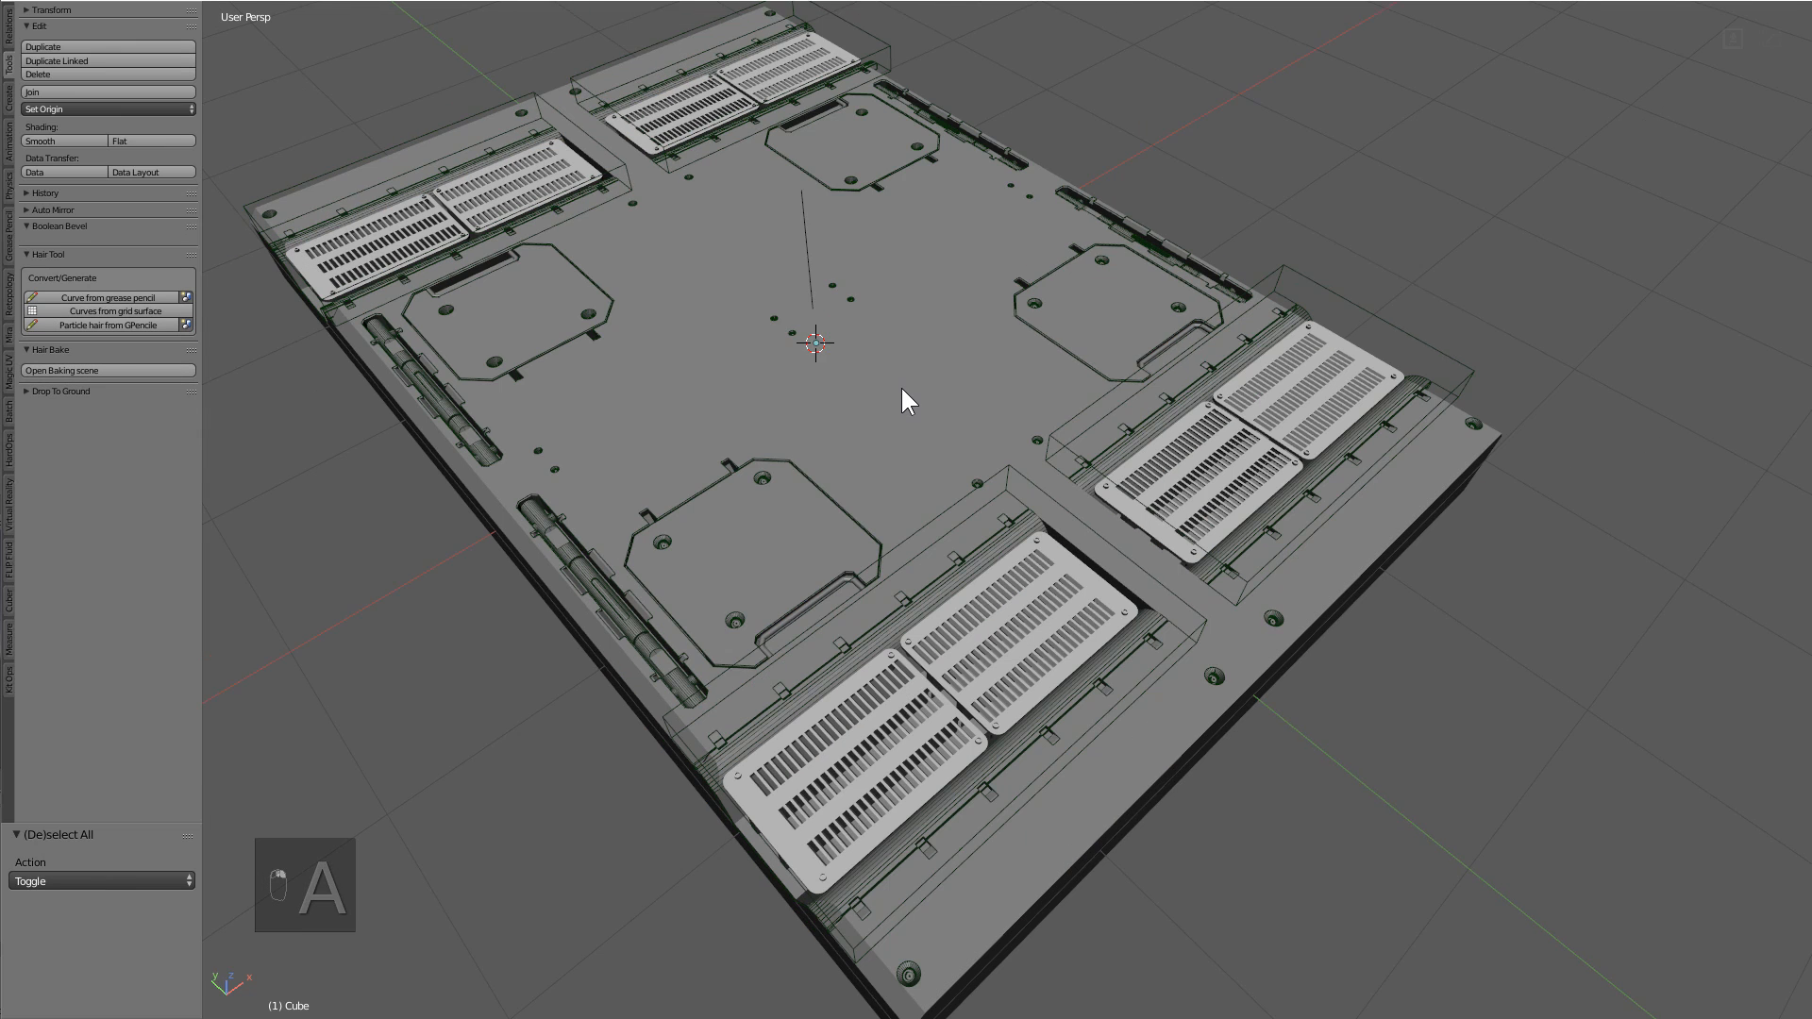
# Select the panel and add the ani_cpu_fan insert beside the inner side of the front hatch.
pyautogui.scroll(2, 901, 392)
pyautogui.press('a')
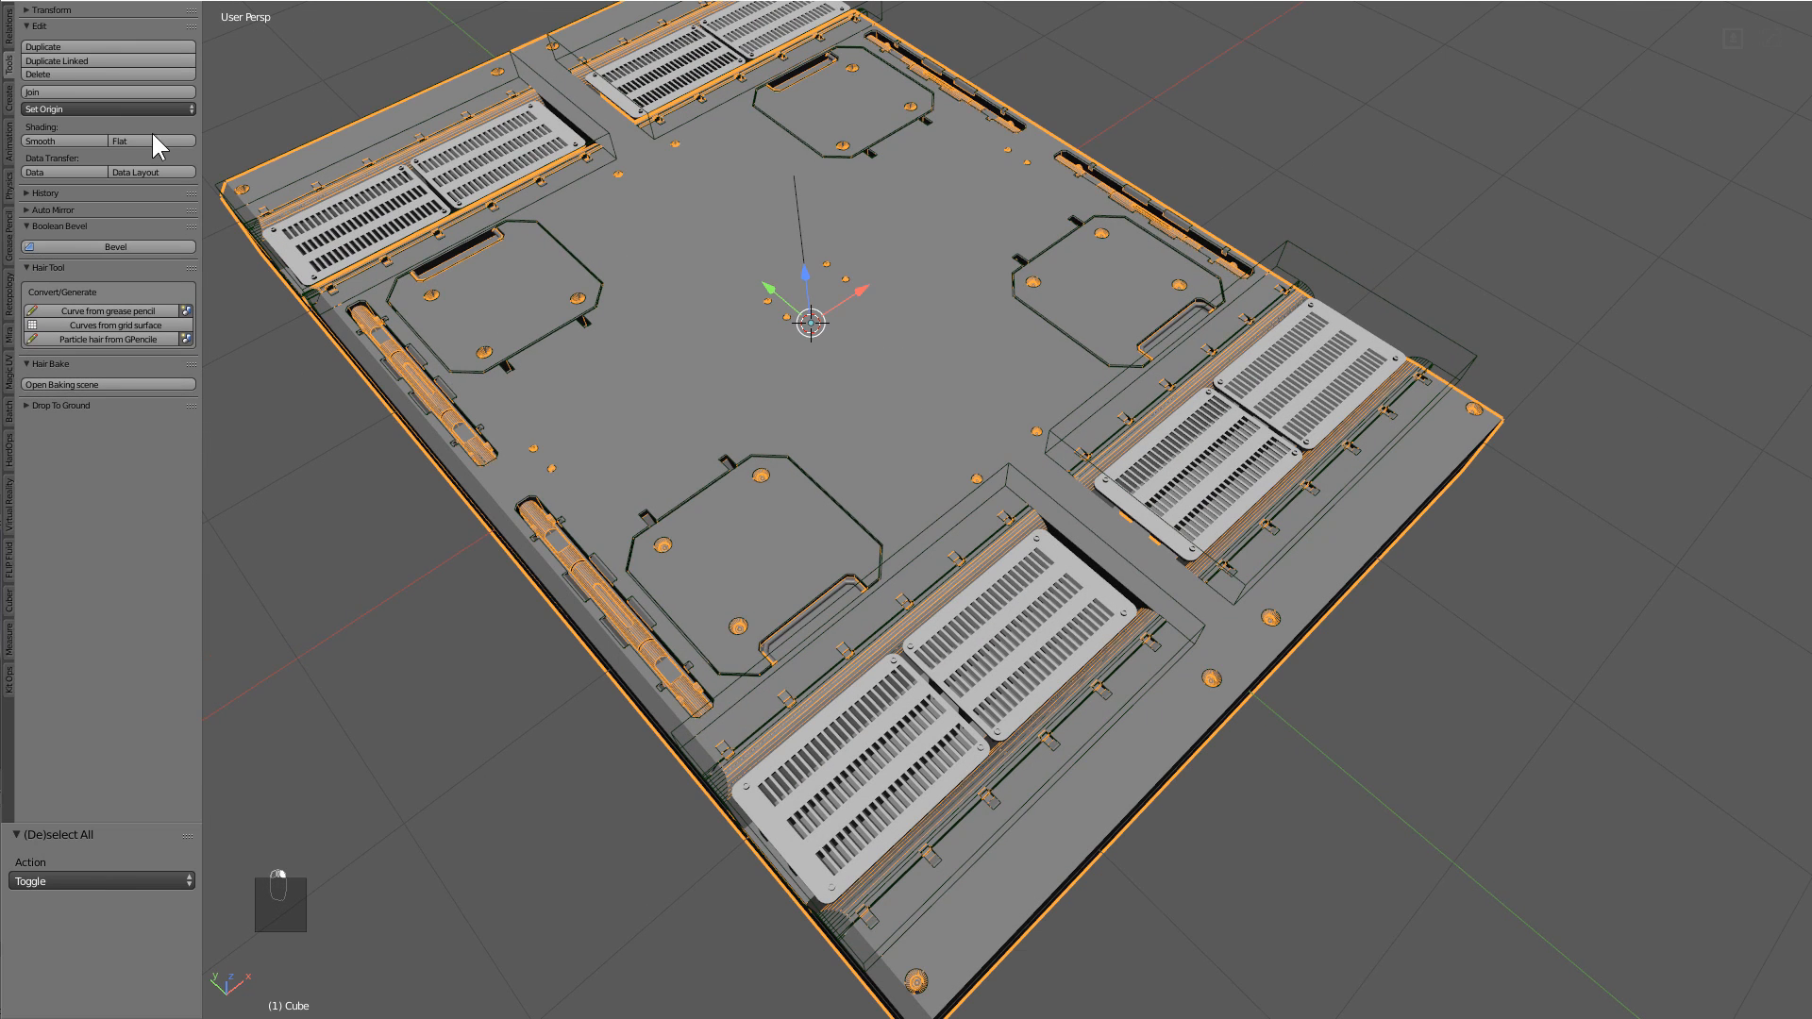
pyautogui.click(10, 680)
pyautogui.click(188, 52)
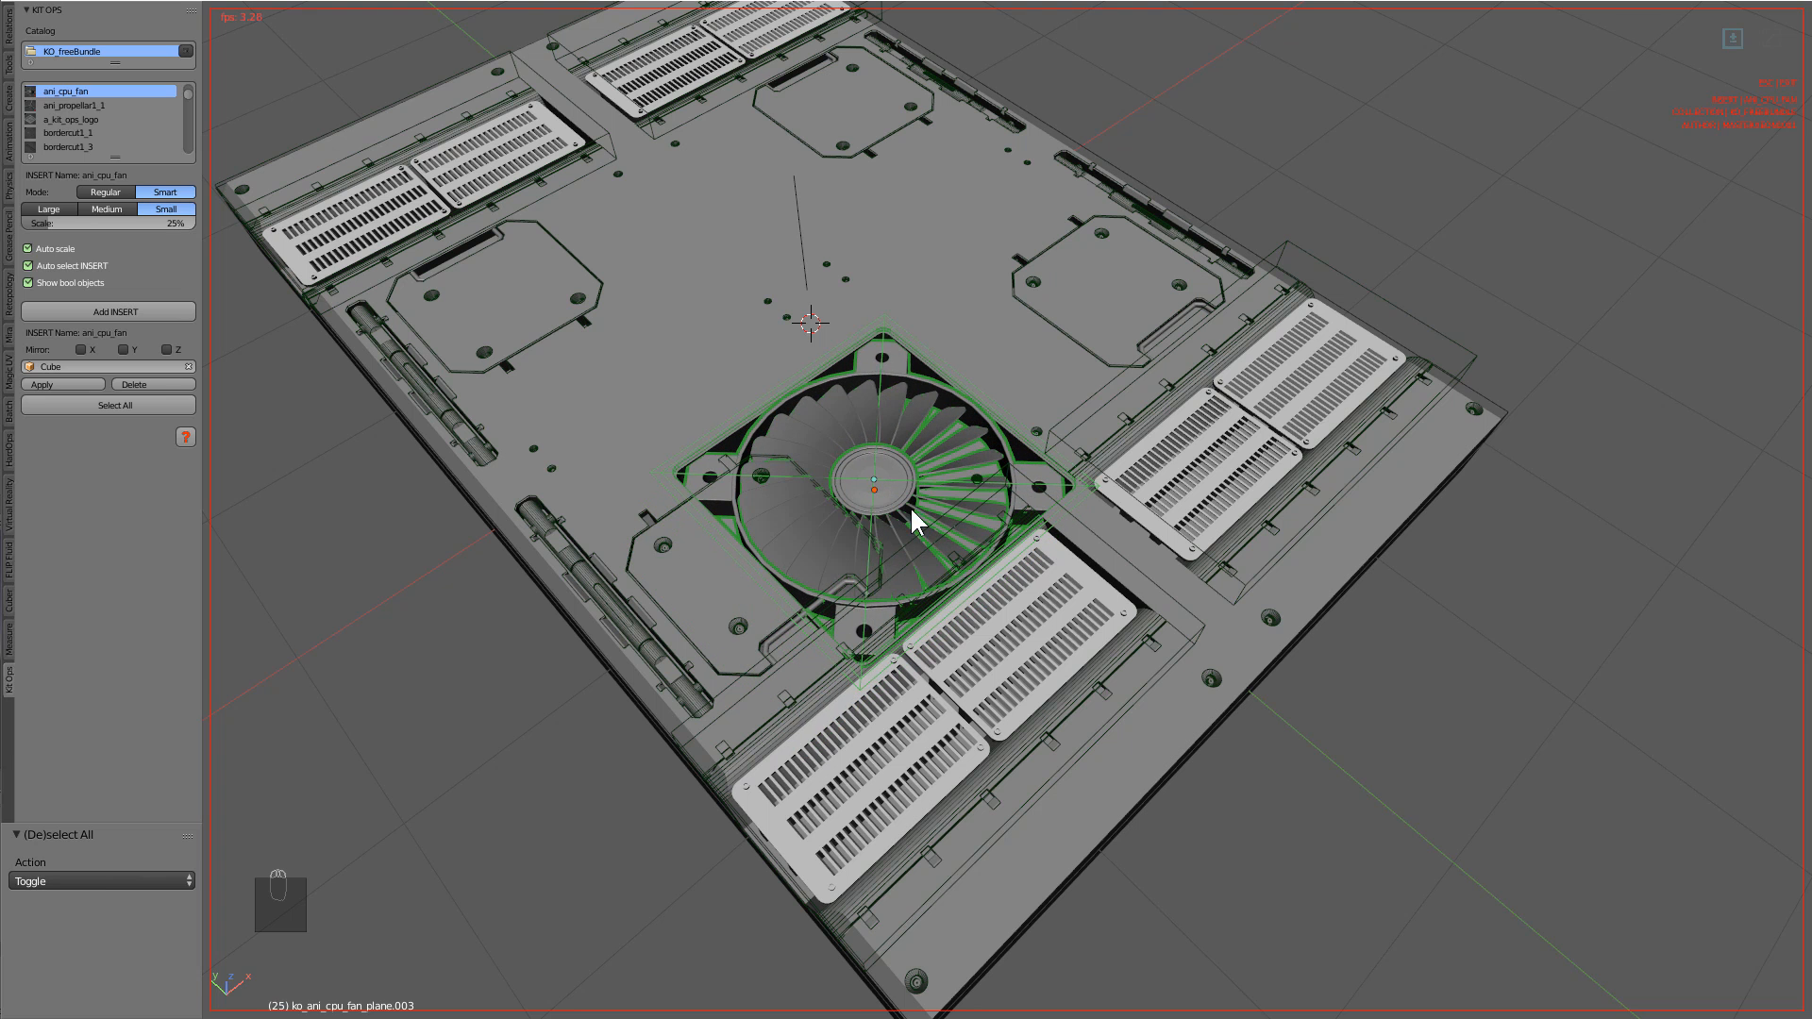
pyautogui.click(911, 509)
# Scale the fan insert by about 0.292.
pyautogui.scroll(2, 1302, 713)
pyautogui.press('s')
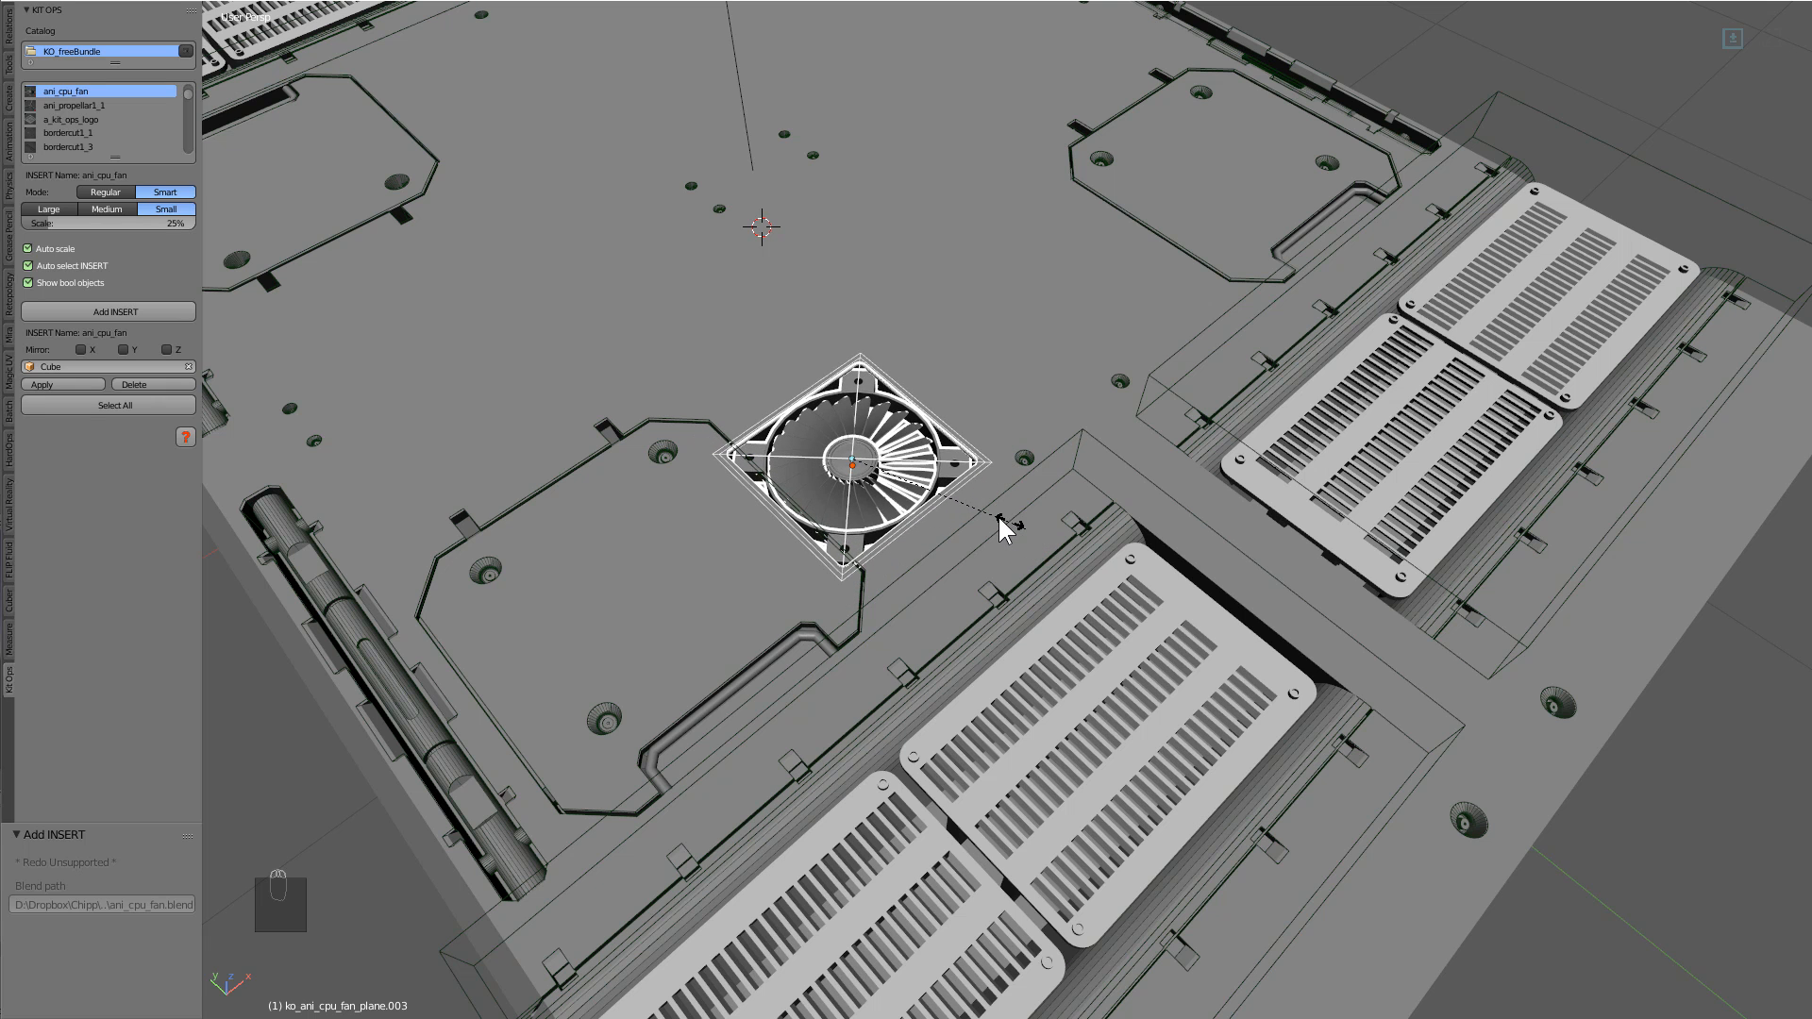
pyautogui.click(993, 520)
# Mirror the fan insert on X and Y, and hide the bool objects.
pyautogui.scroll(-4, 944, 500)
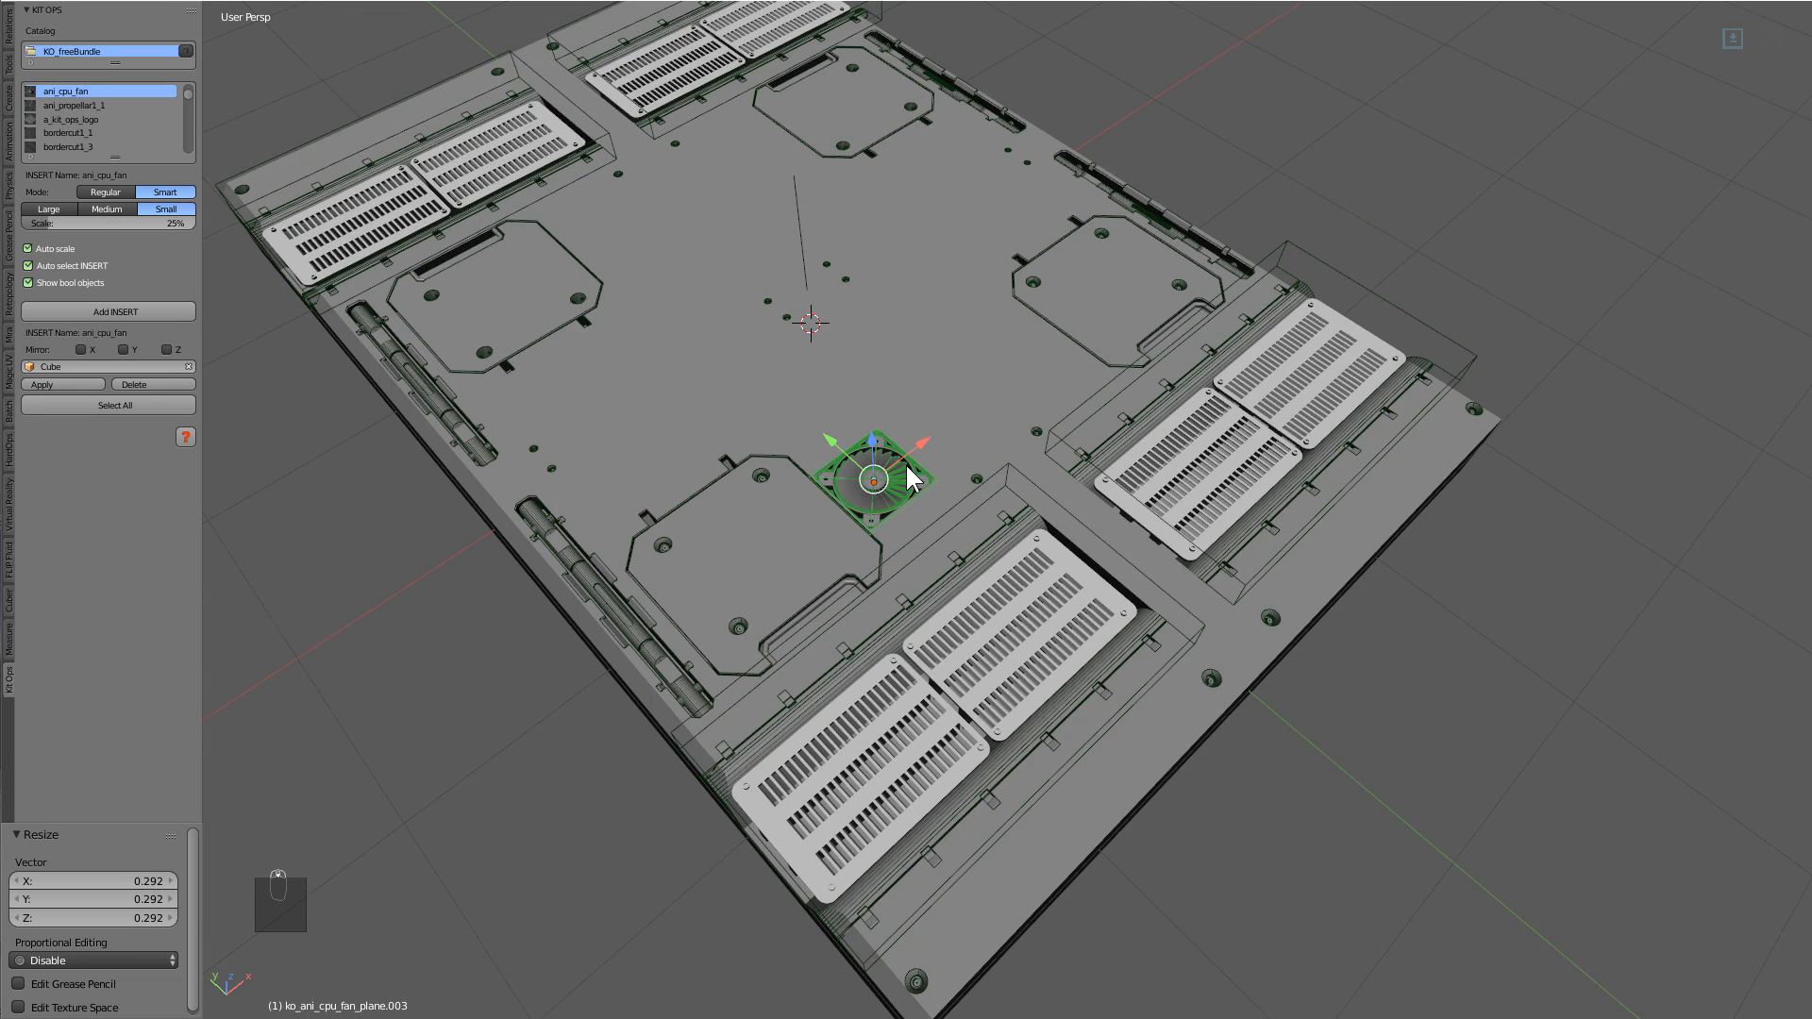
pyautogui.scroll(-1, 911, 478)
pyautogui.click(111, 350)
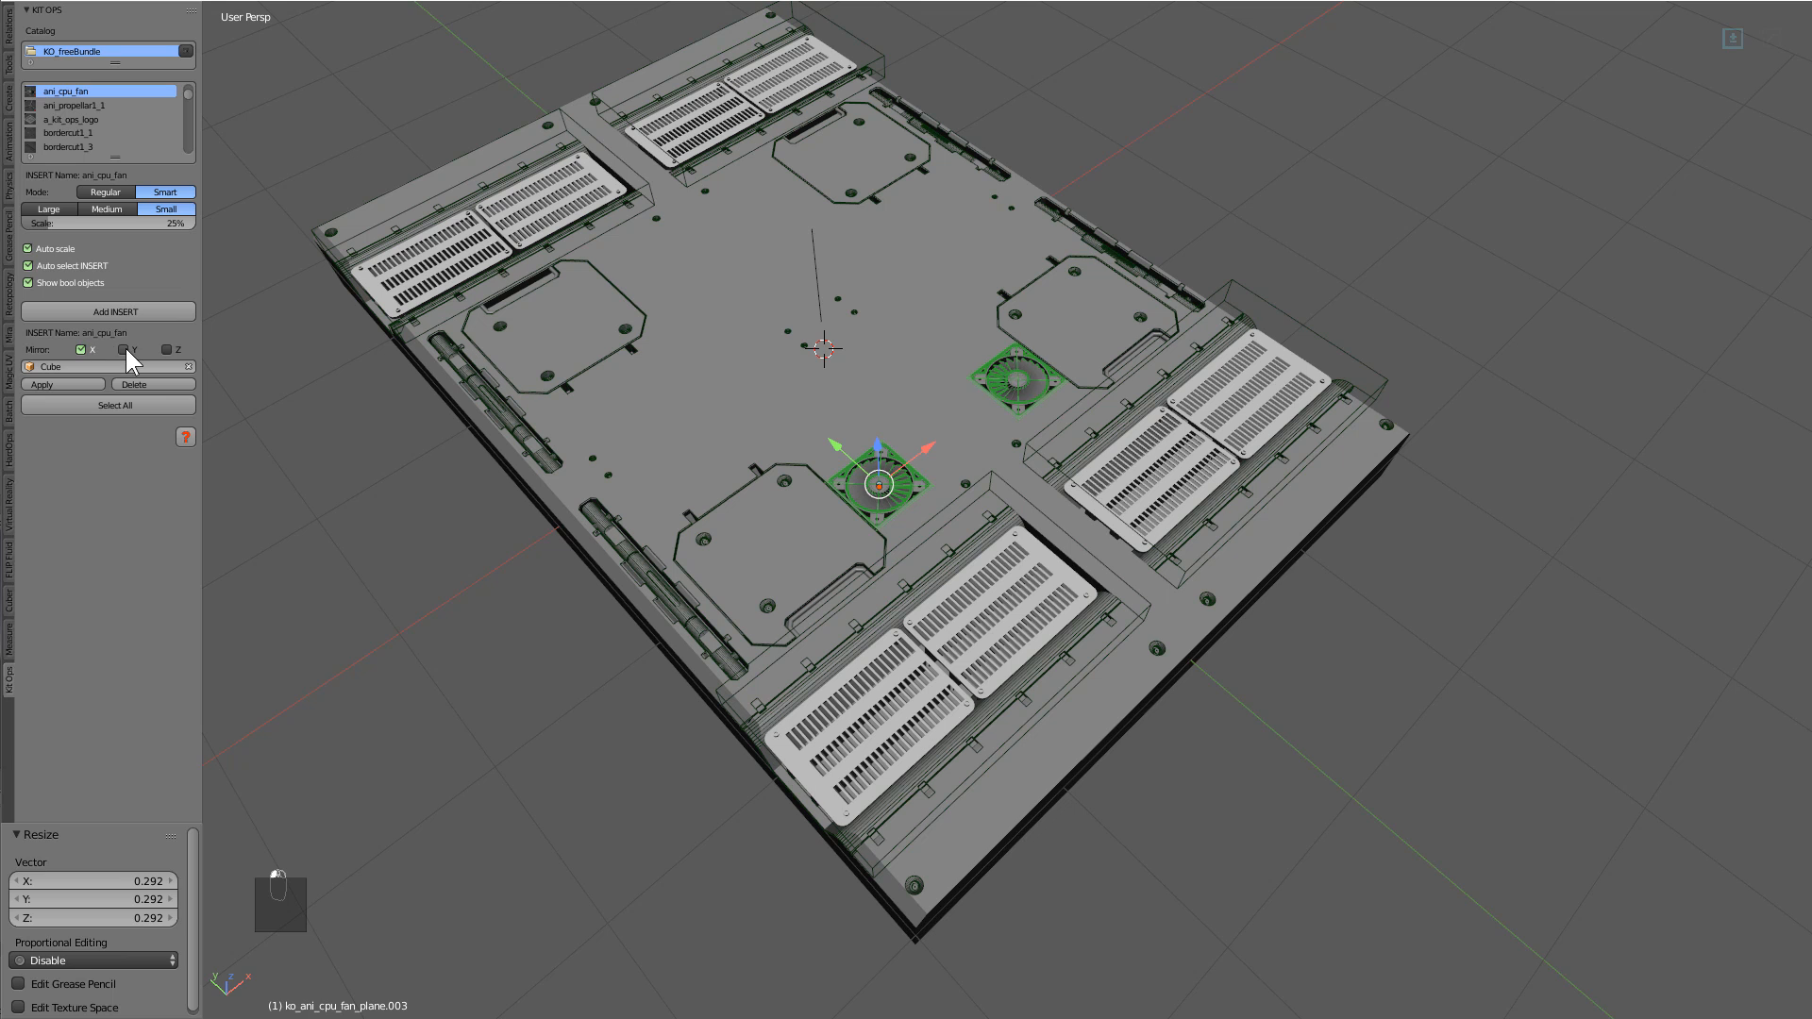
pyautogui.click(127, 348)
pyautogui.press('a')
pyautogui.moveTo(821, 428); pyautogui.dragTo(1032, 514, button='middle')
pyautogui.click(60, 283)
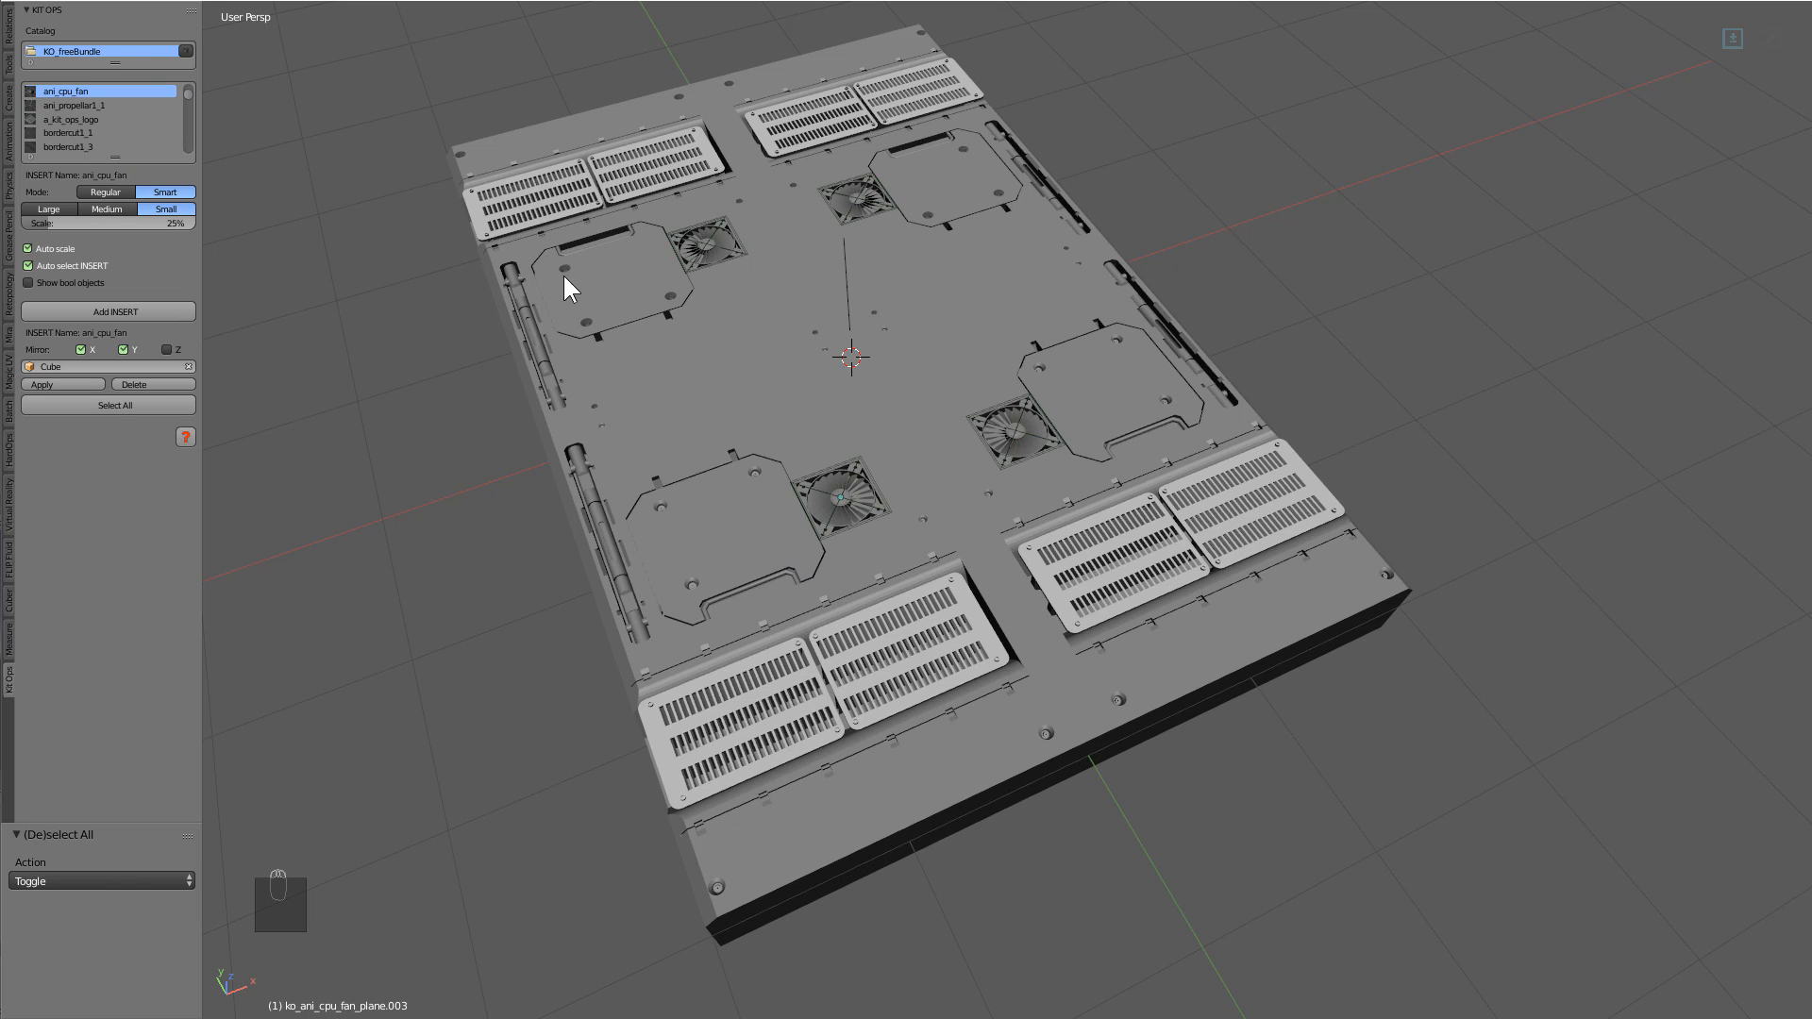
# Select the panel and add the hlcut1_1 insert on the front strip below the grates.
pyautogui.rightClick(684, 356)
pyautogui.click(185, 53)
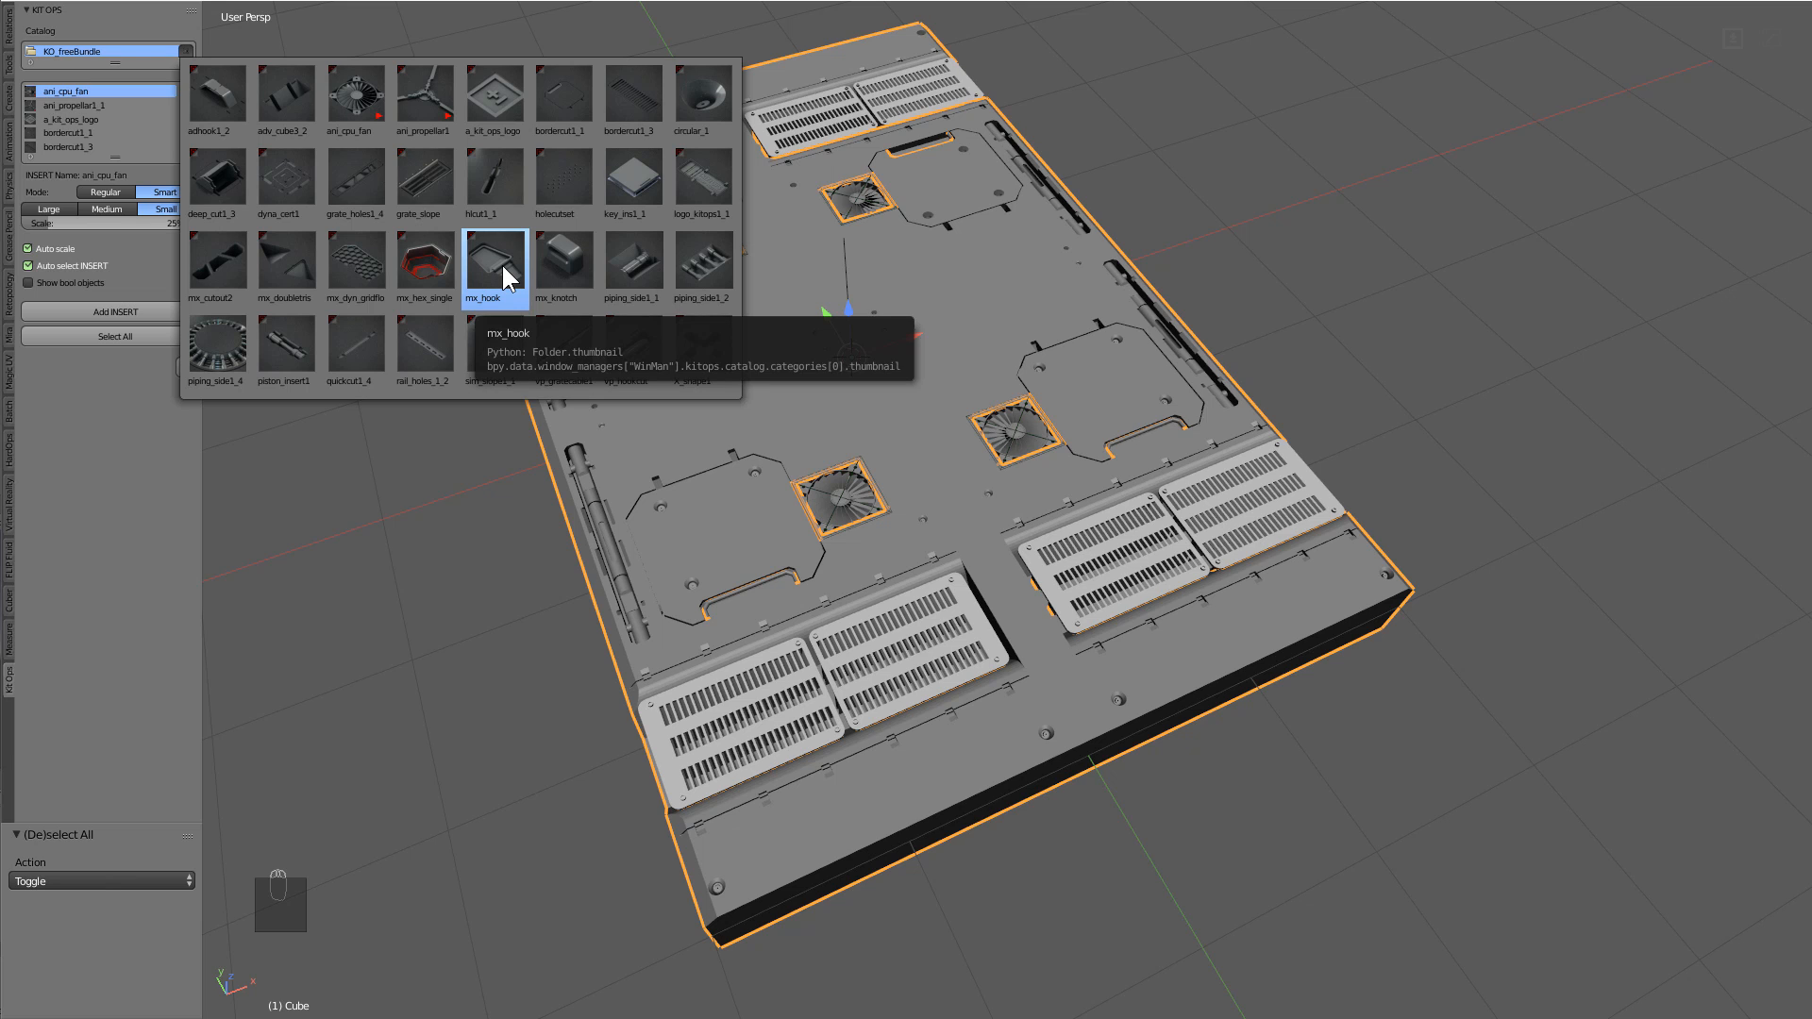
pyautogui.click(490, 192)
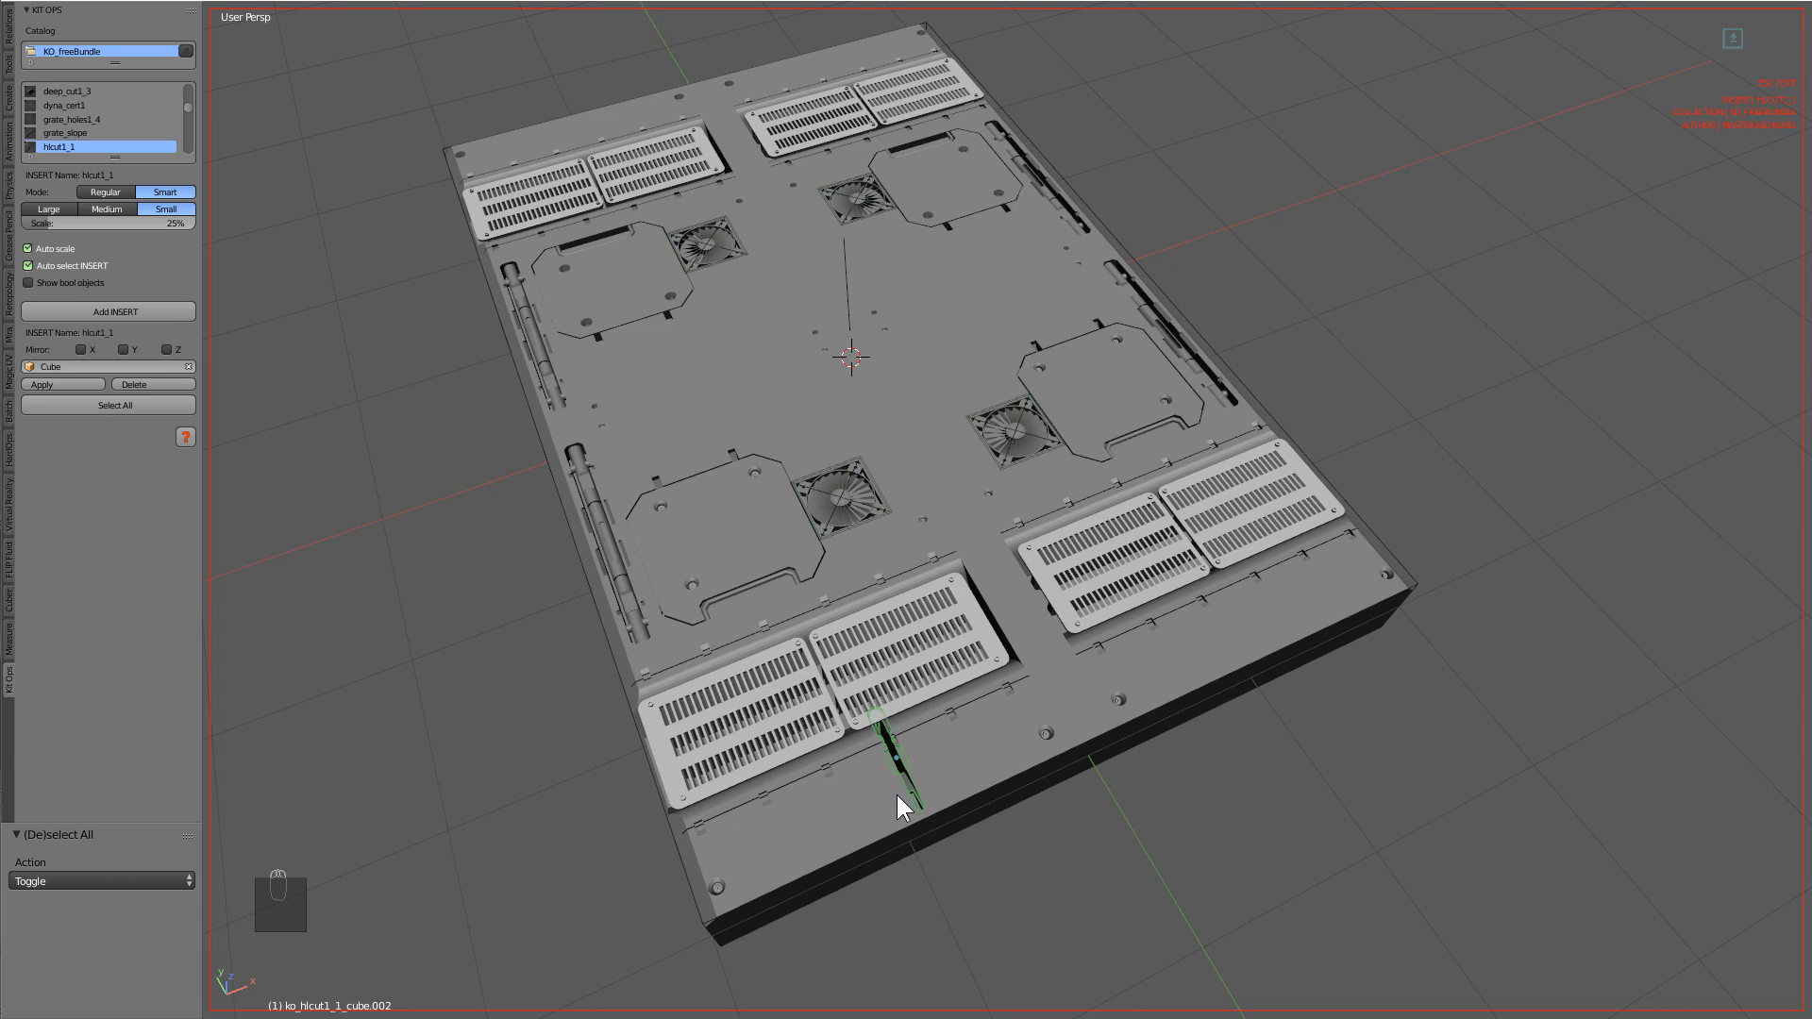
pyautogui.click(898, 809)
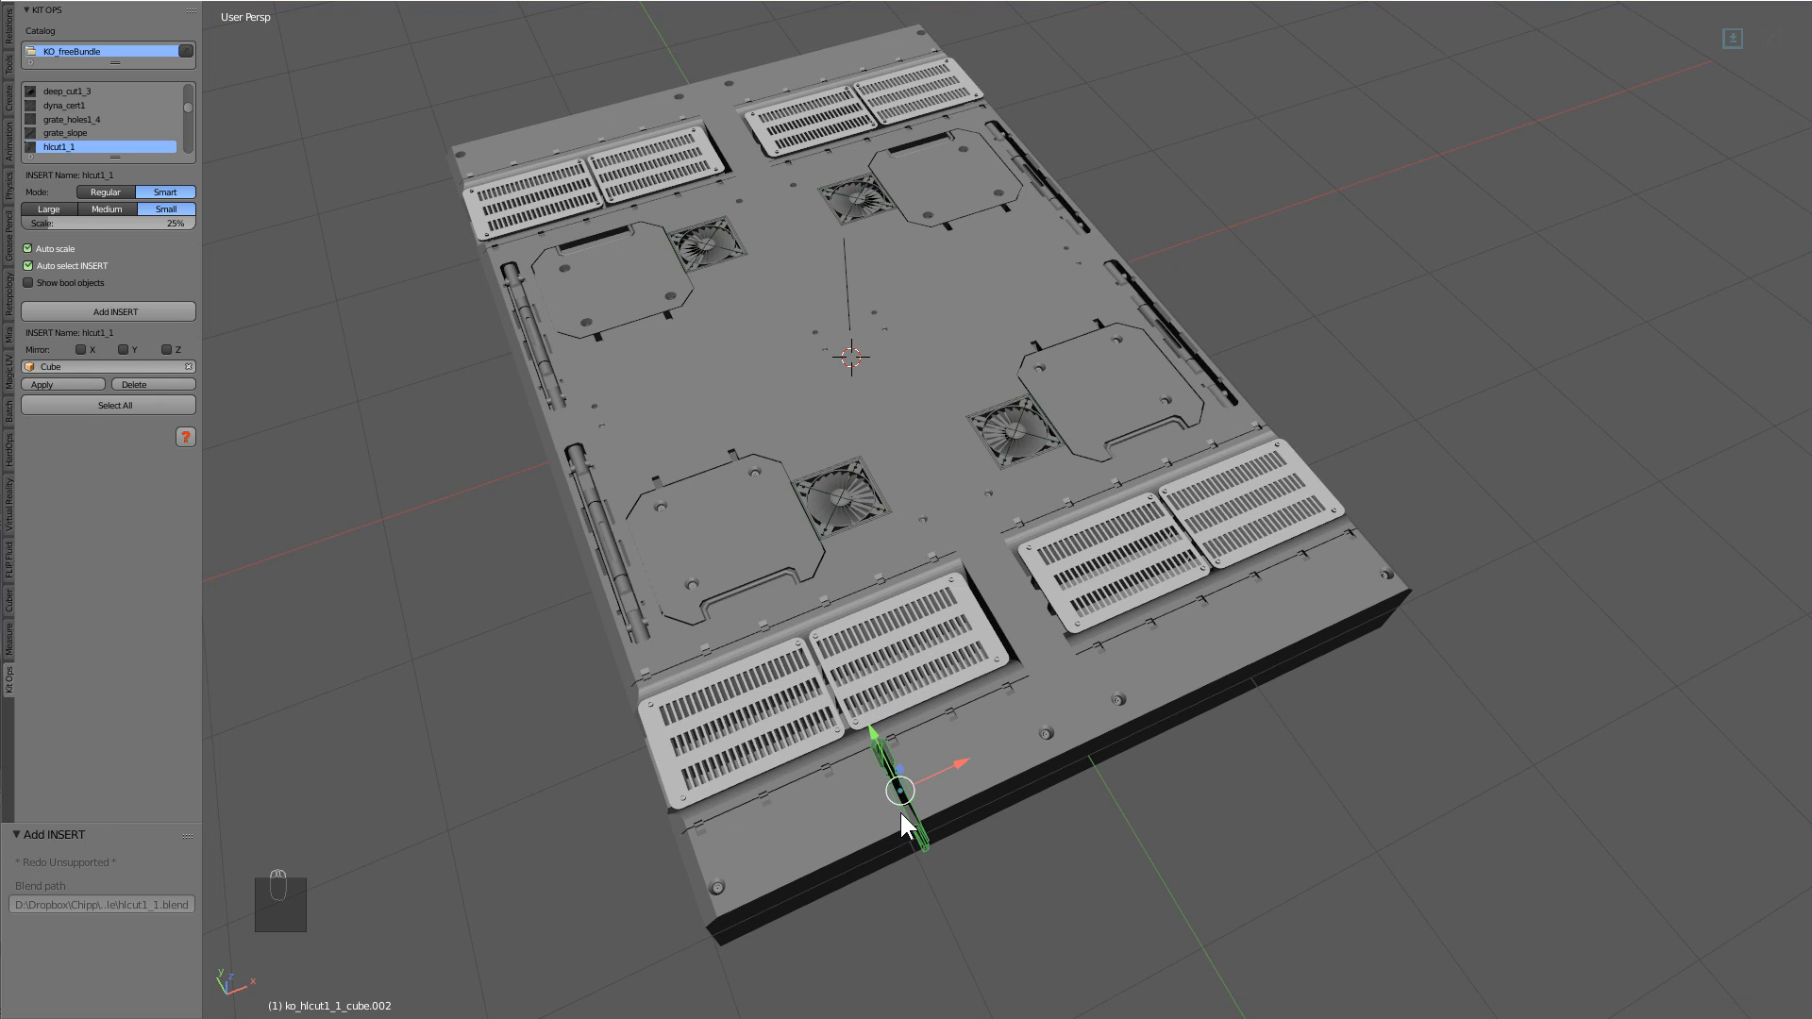
# Rotate the hlcut1_1 insert 90° about Z and move it about -0.462 in X and -0.083 in Y toward the front corner.
pyautogui.press('r')
pyautogui.click(900, 814)
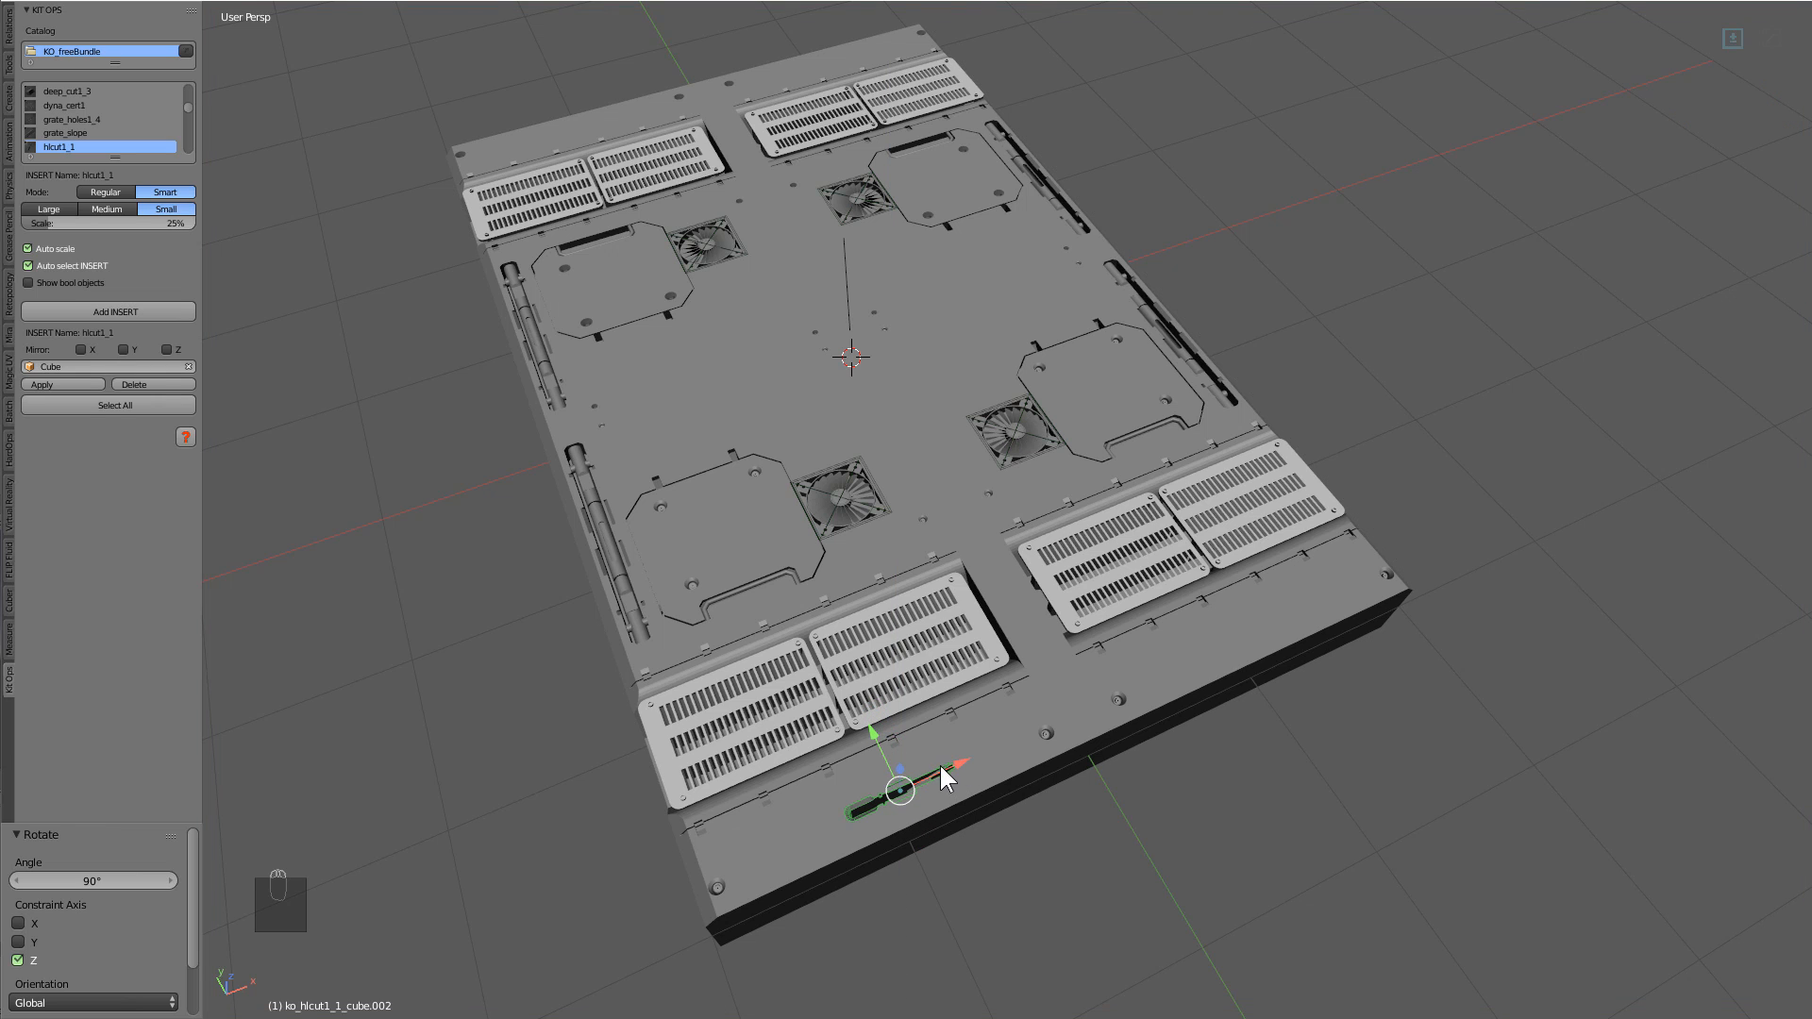
pyautogui.moveTo(941, 766); pyautogui.dragTo(859, 789)
pyautogui.press('g')
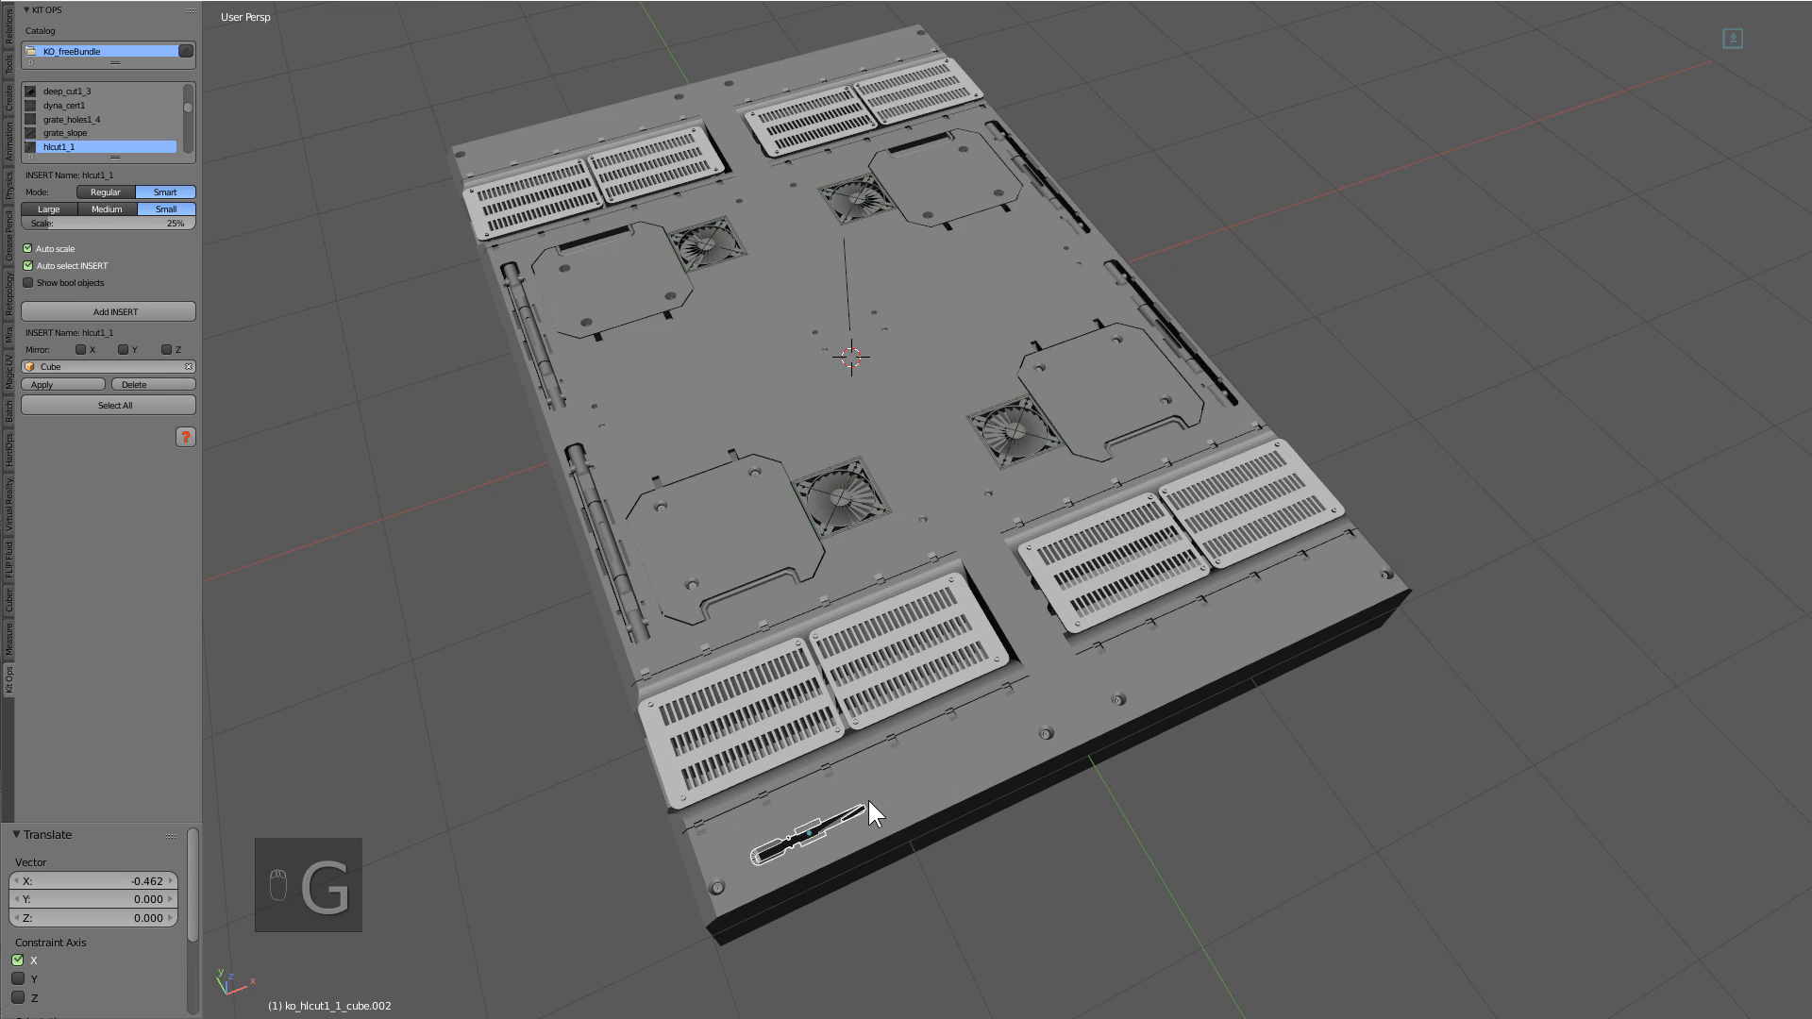
pyautogui.press('y')
pyautogui.click(870, 806)
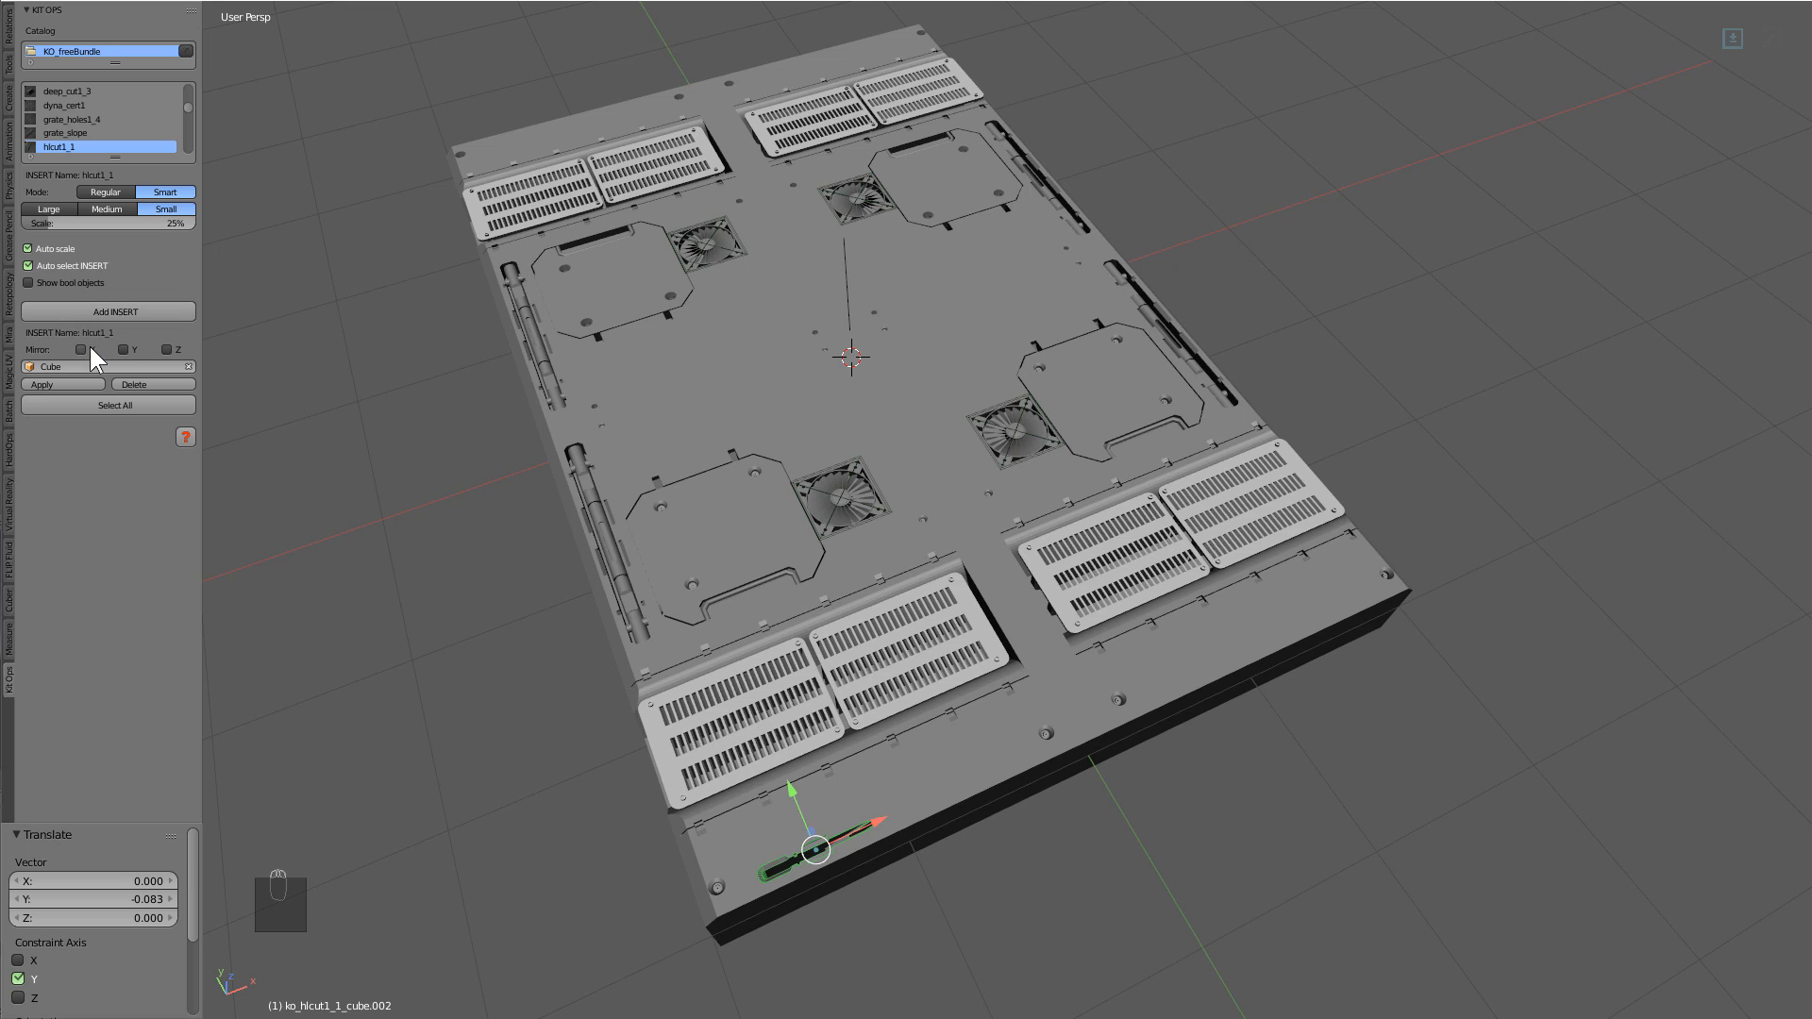
# Mirror the hlcut1_1 insert on X and Y, and show the bool objects again.
pyautogui.click(89, 349)
pyautogui.press('a')
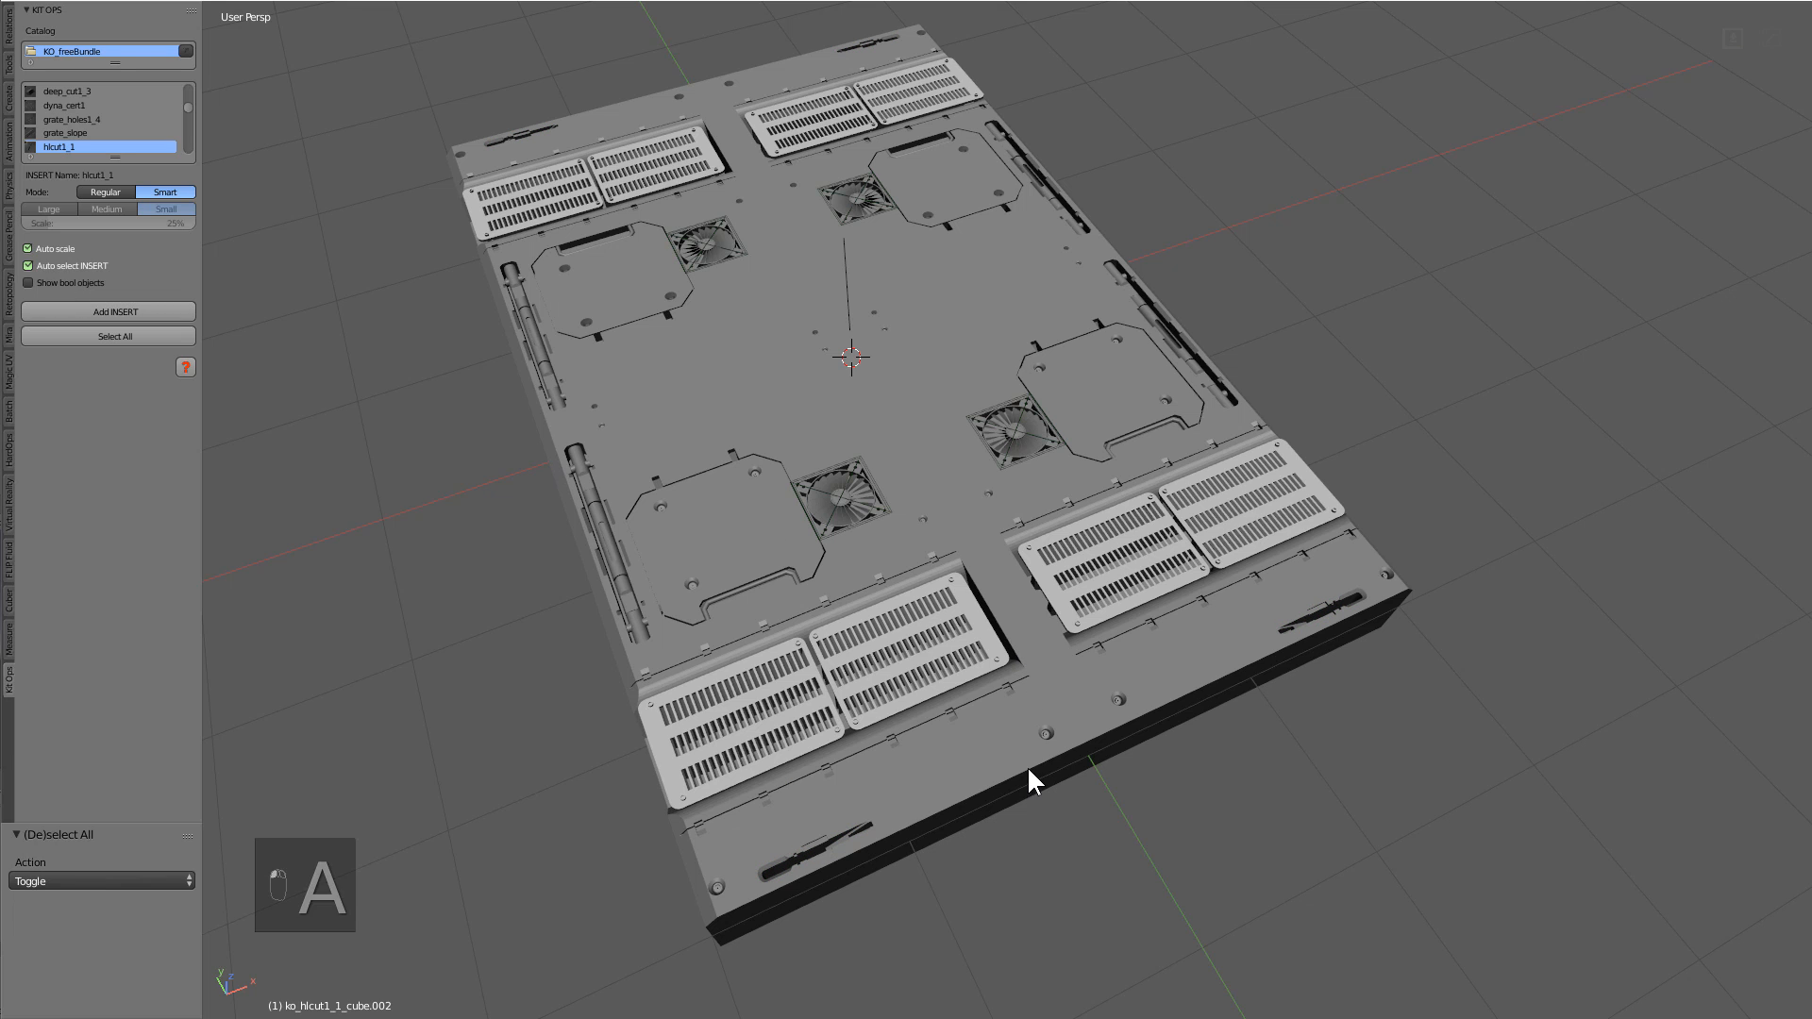
pyautogui.click(102, 283)
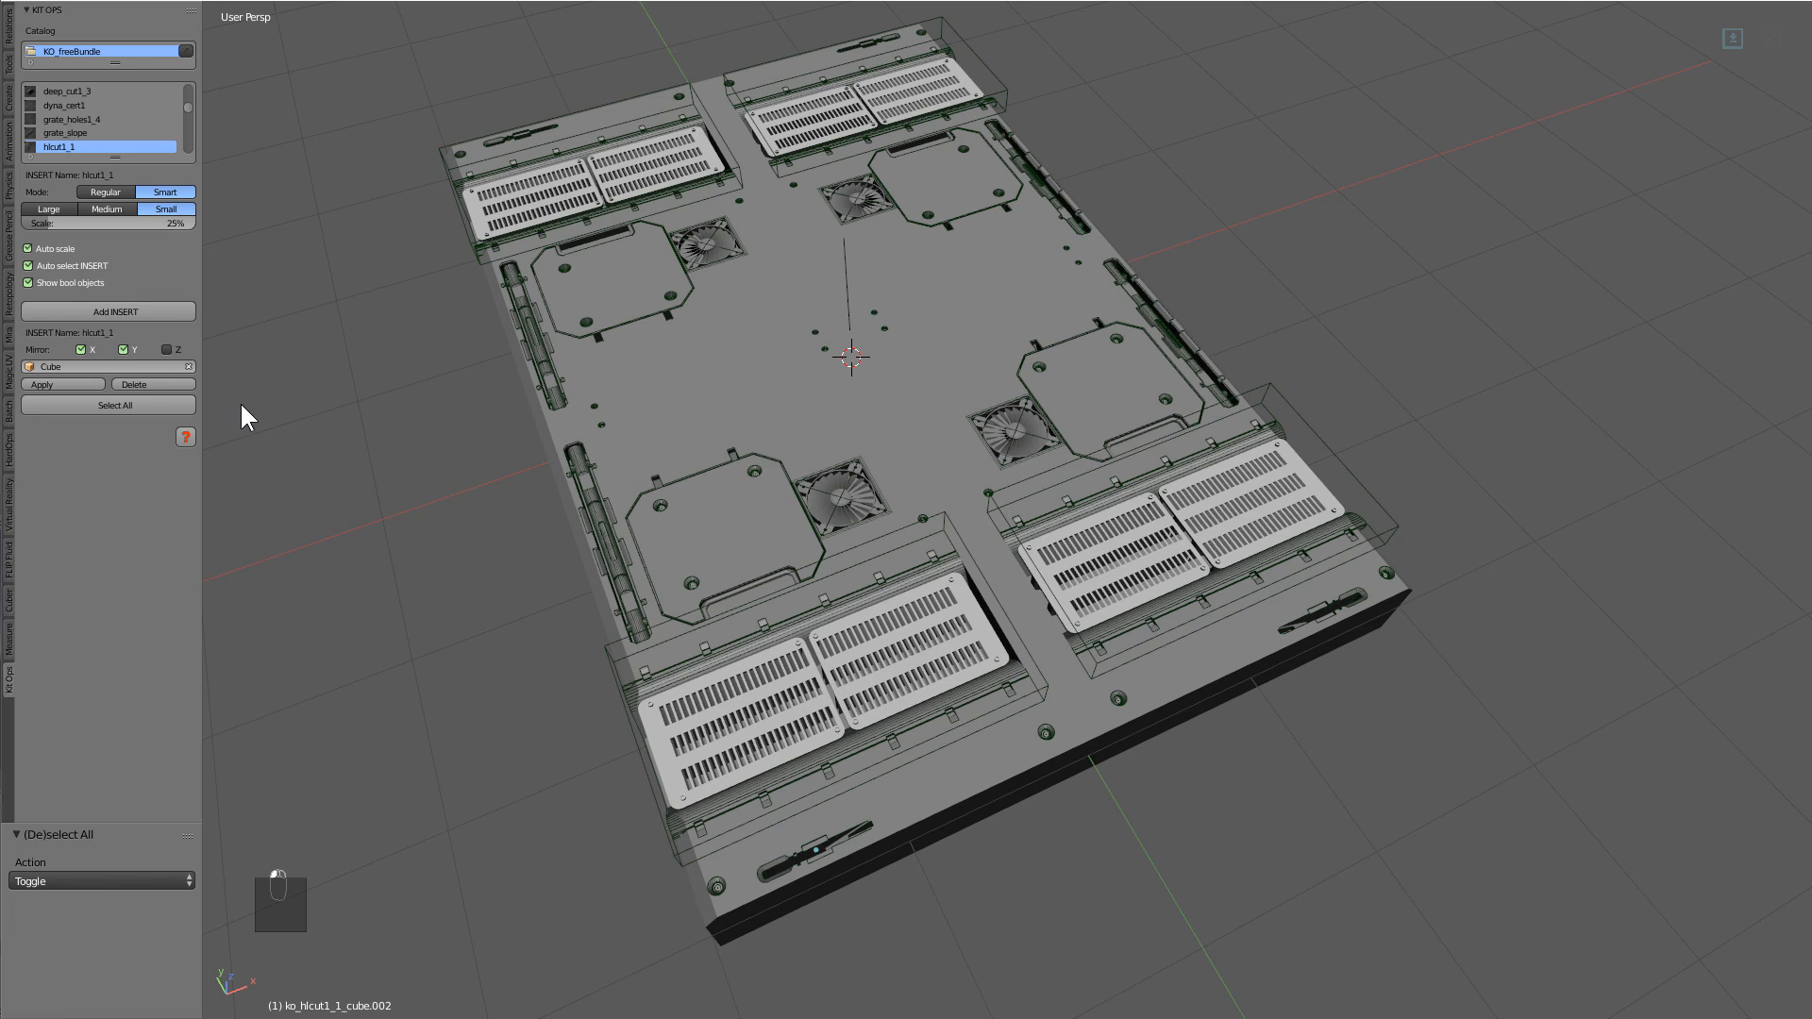
# Duplicate the hlcut1_1 insert in top orthographic view, moving the copy about 0.926 in X and 2.041 in Y to just above the fan.
pyautogui.rightClick(819, 842)
pyautogui.press('KP_7')
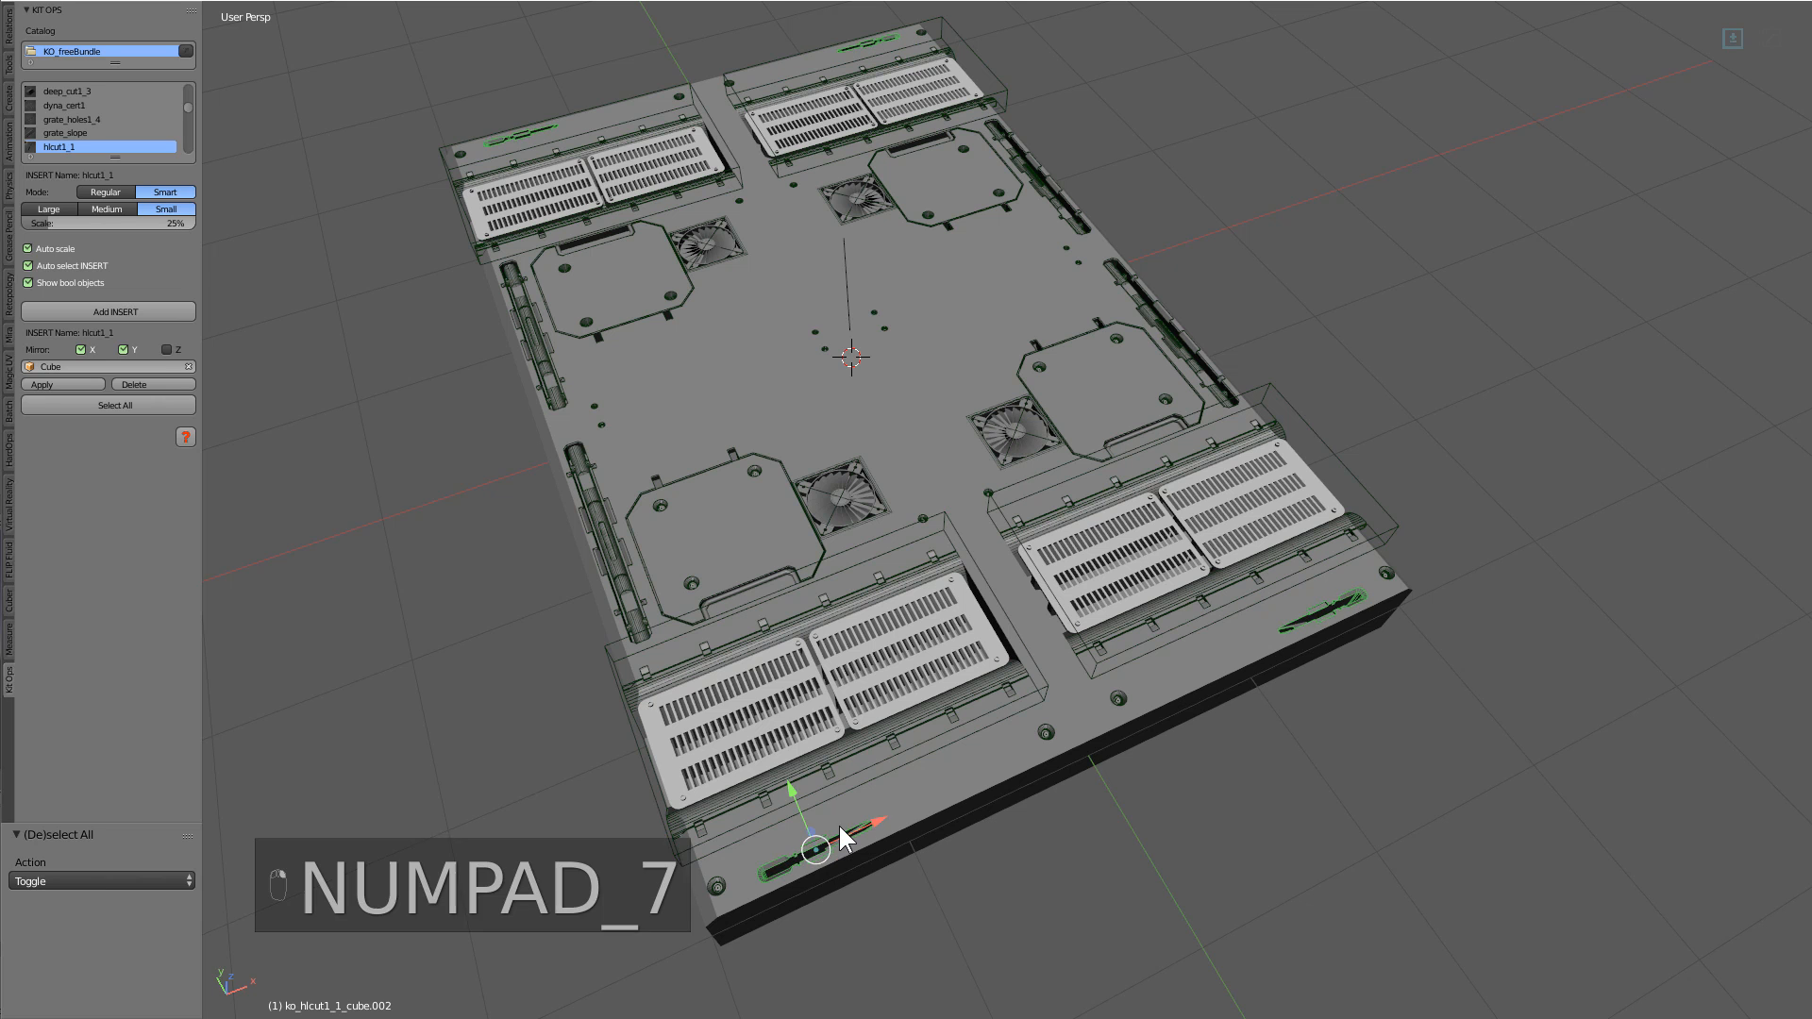
pyautogui.press('KP_5')
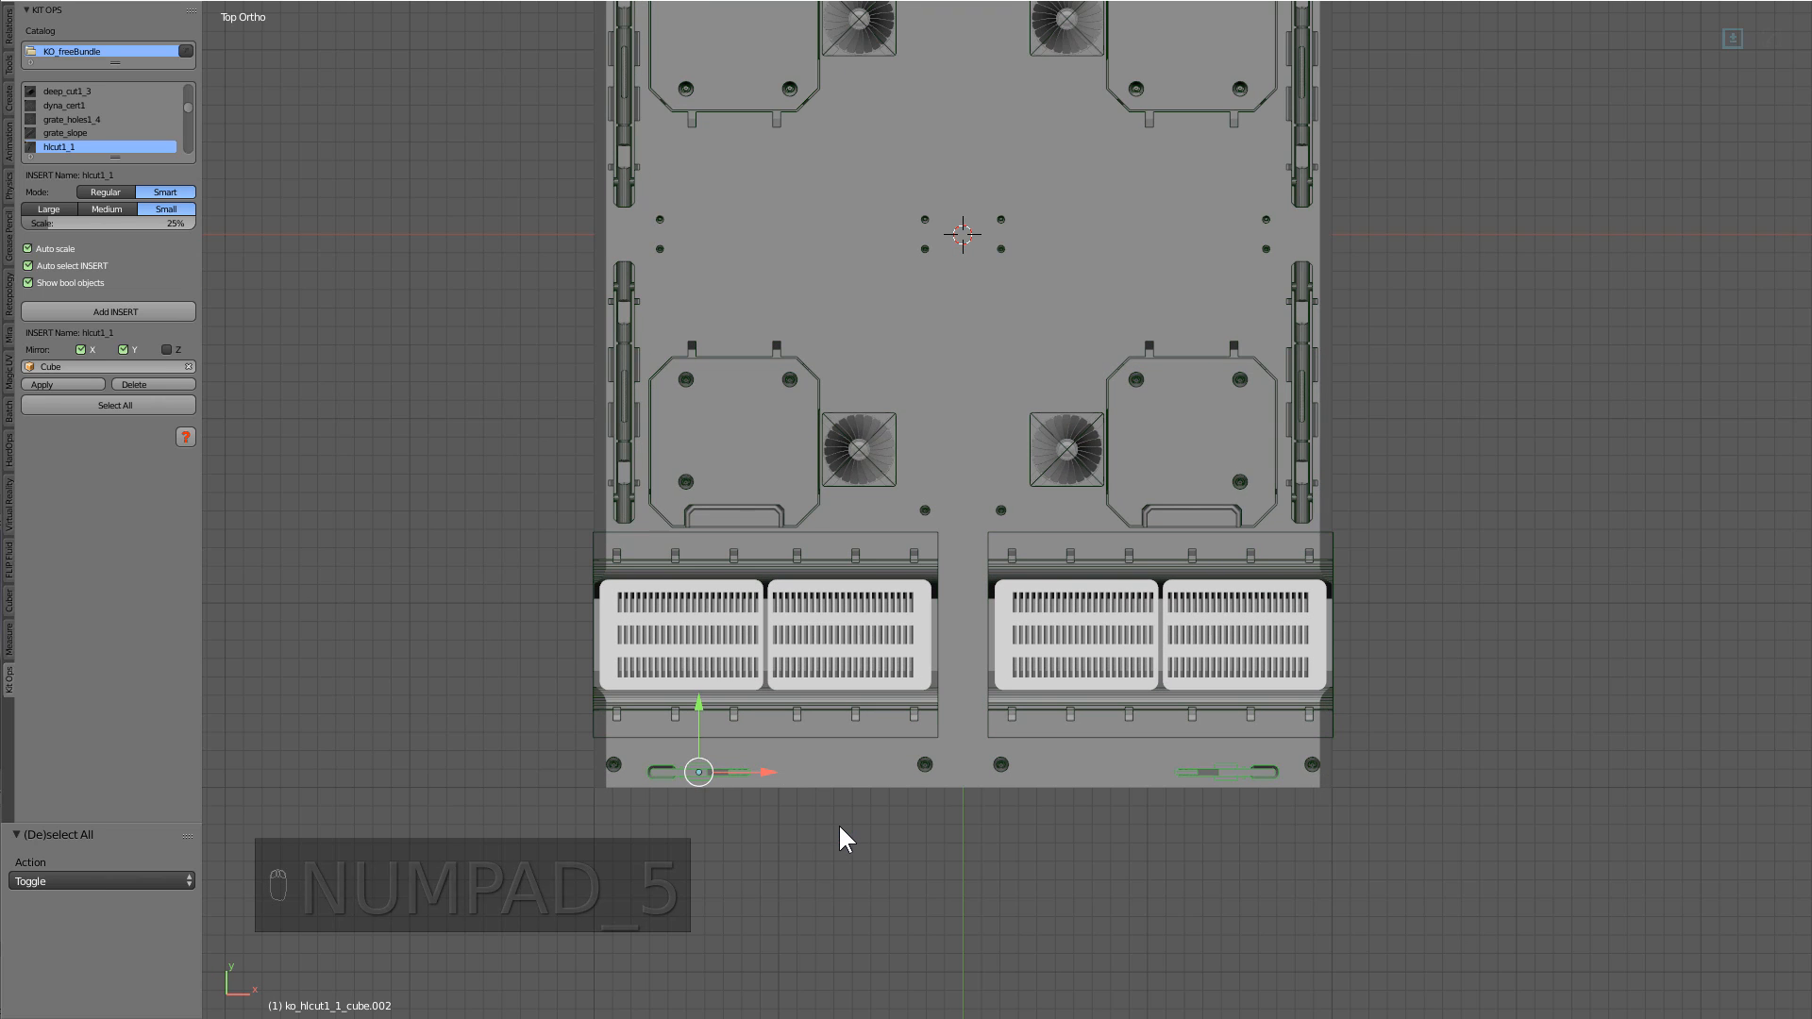
pyautogui.hotkey('shift', 'd')
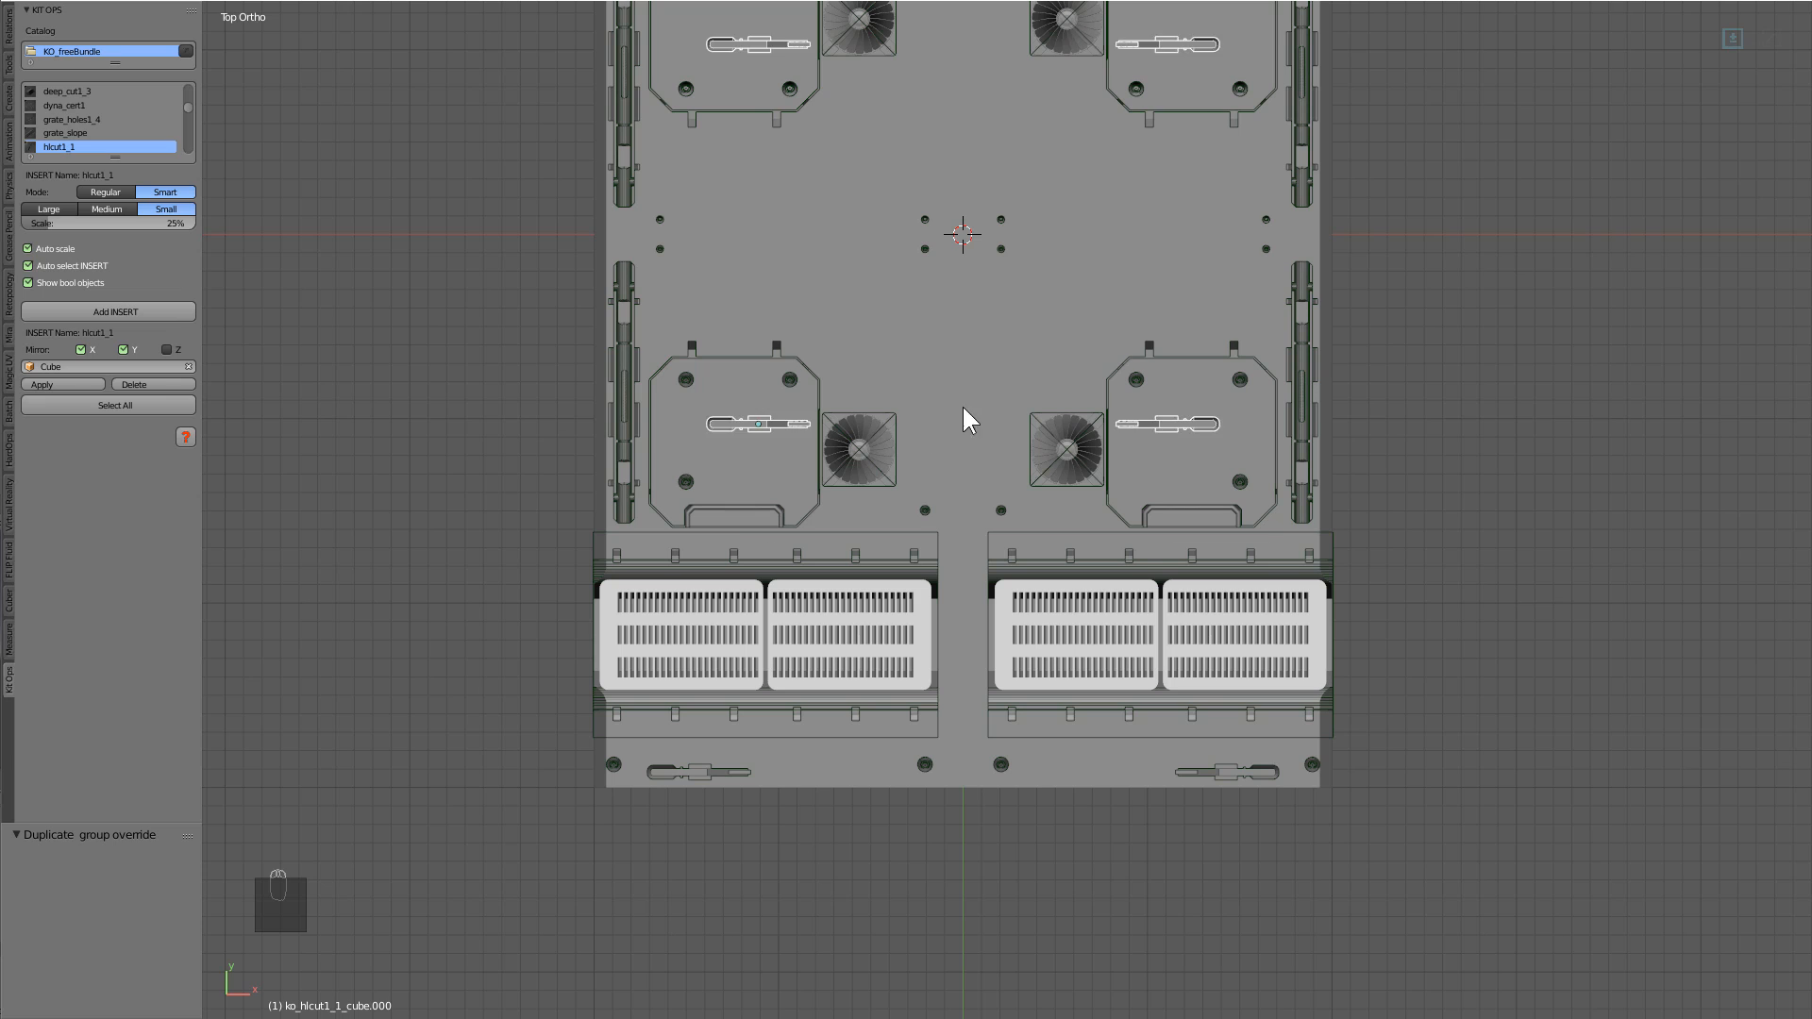
pyautogui.click(1008, 447)
# Scale the duplicated cut insert by about 0.595 and center it along the fan's inner edge.
pyautogui.press('s')
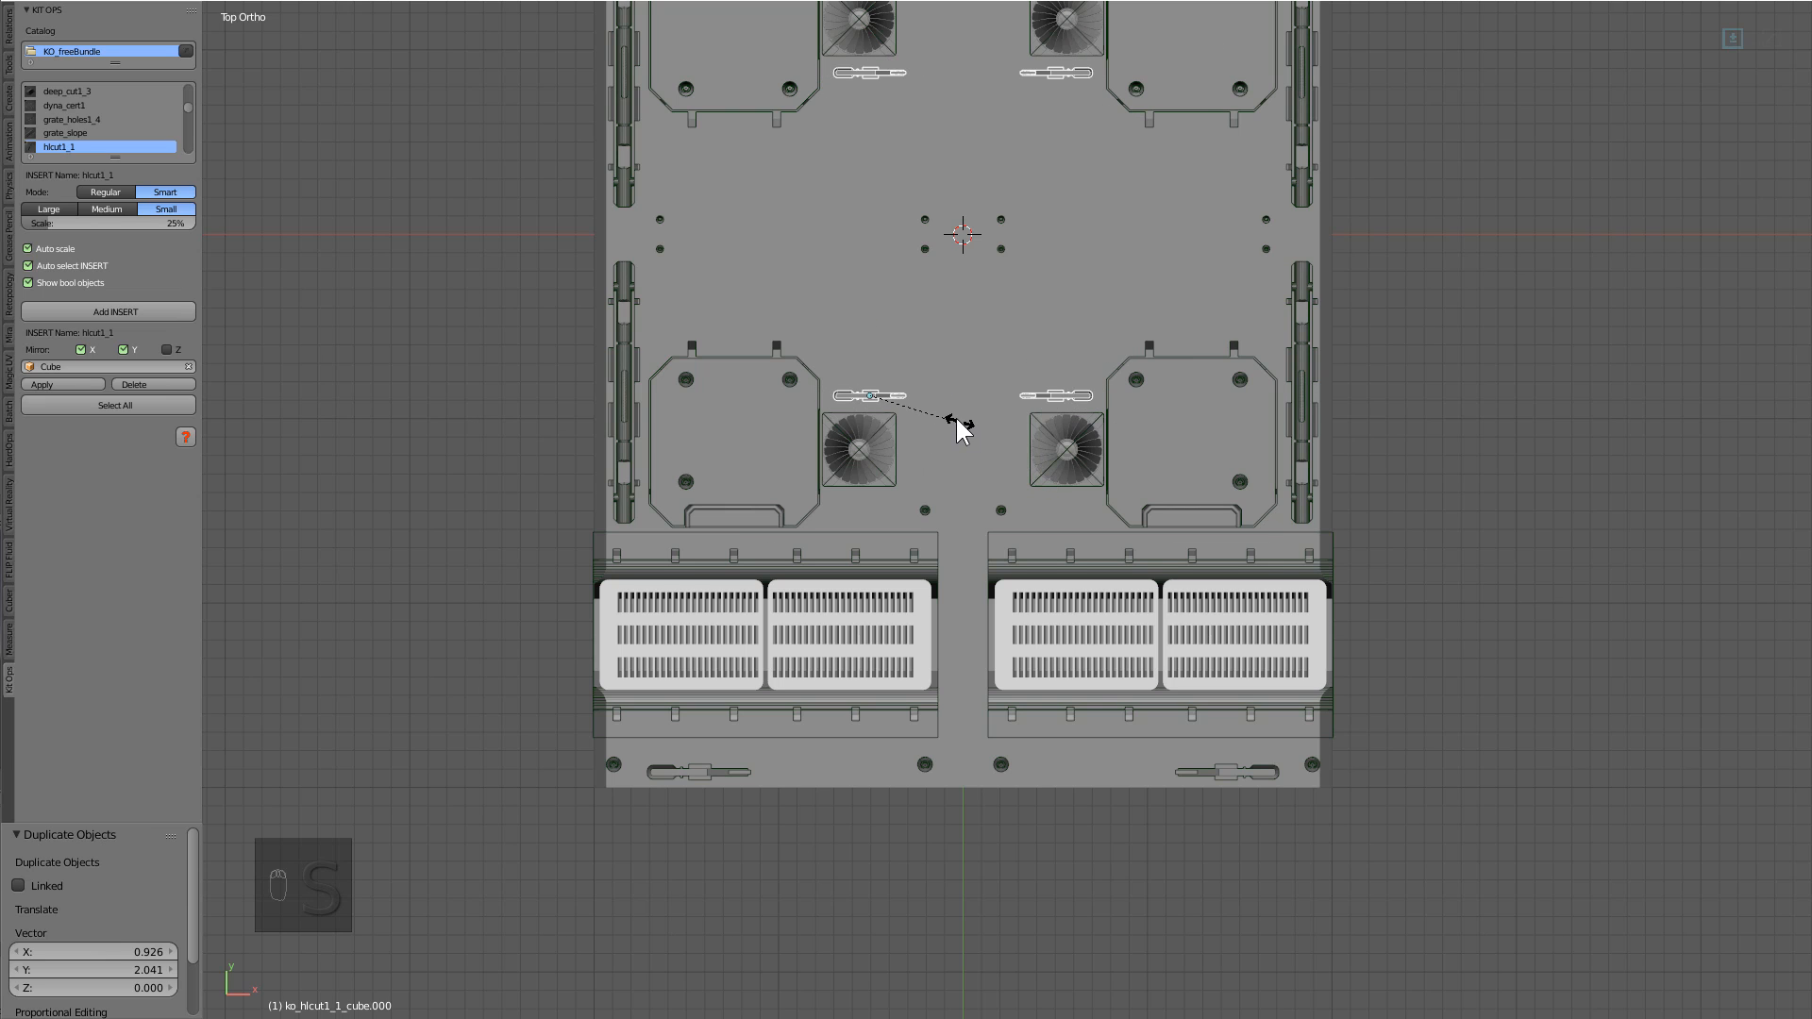
pyautogui.click(953, 424)
pyautogui.press('g')
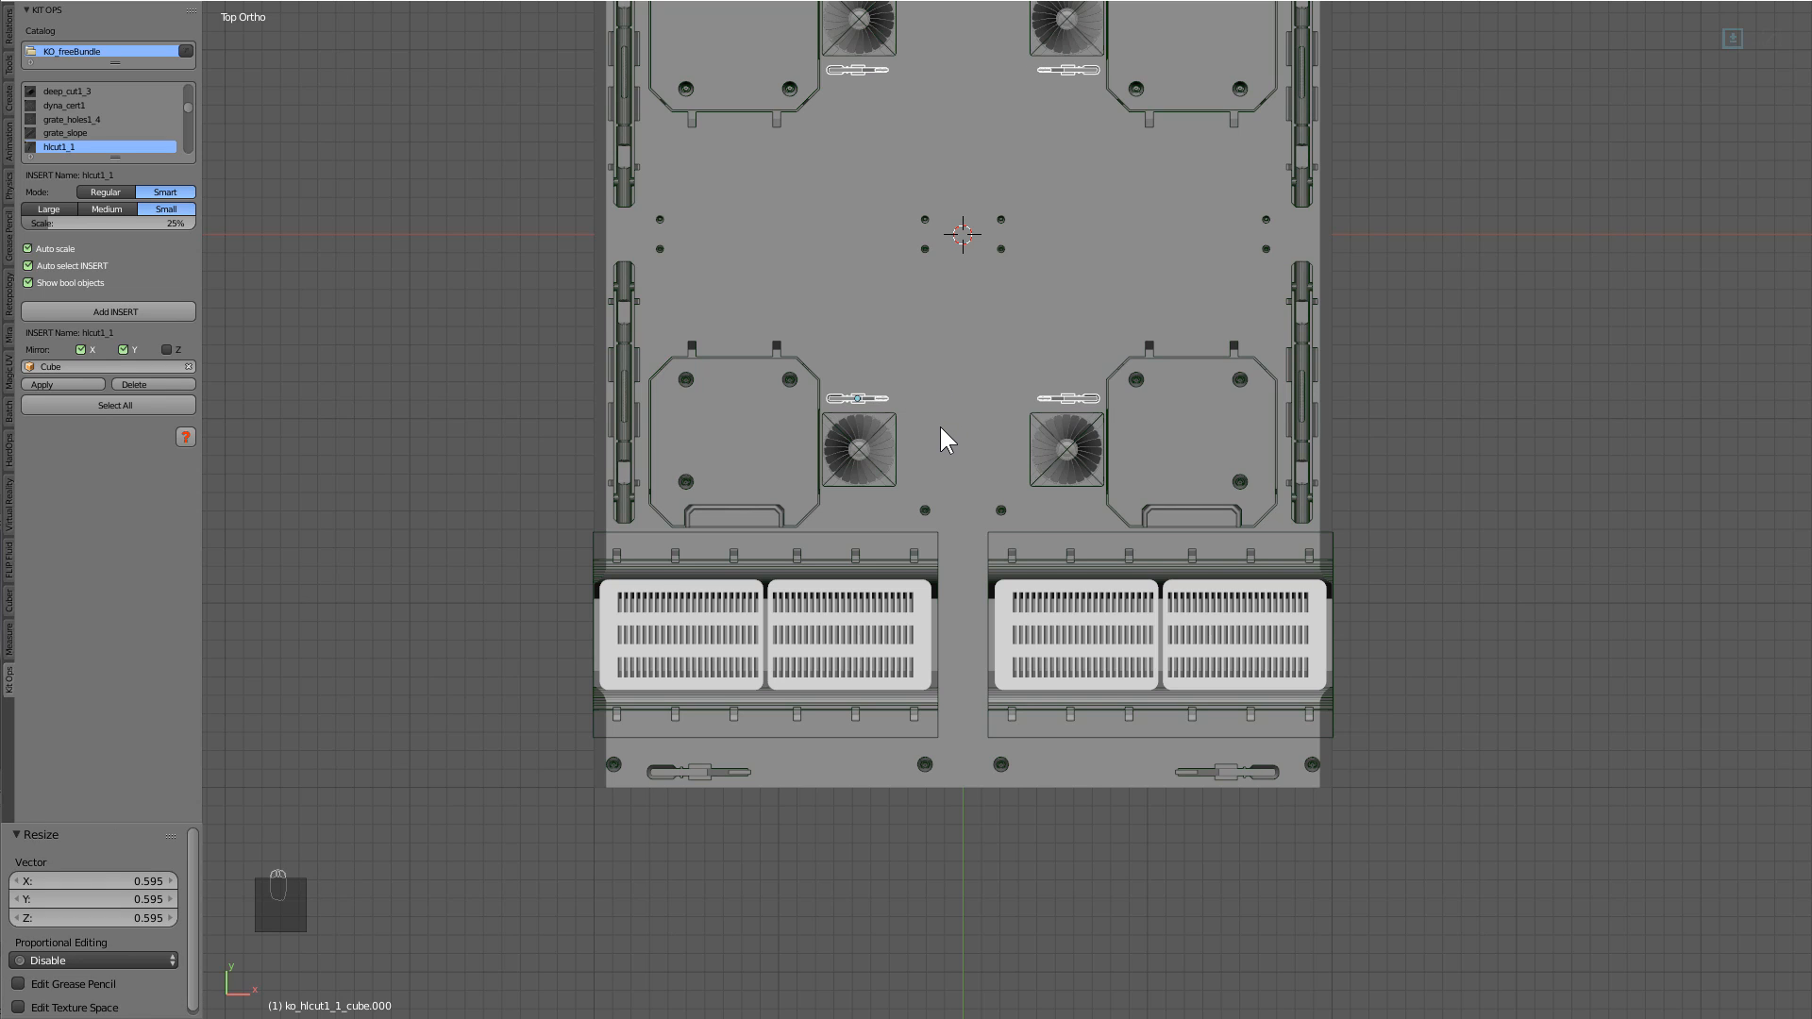
pyautogui.click(941, 427)
# Duplicate the small cut insert to the opposite edge of the fan and return to perspective view.
pyautogui.hotkey('shift', 'd')
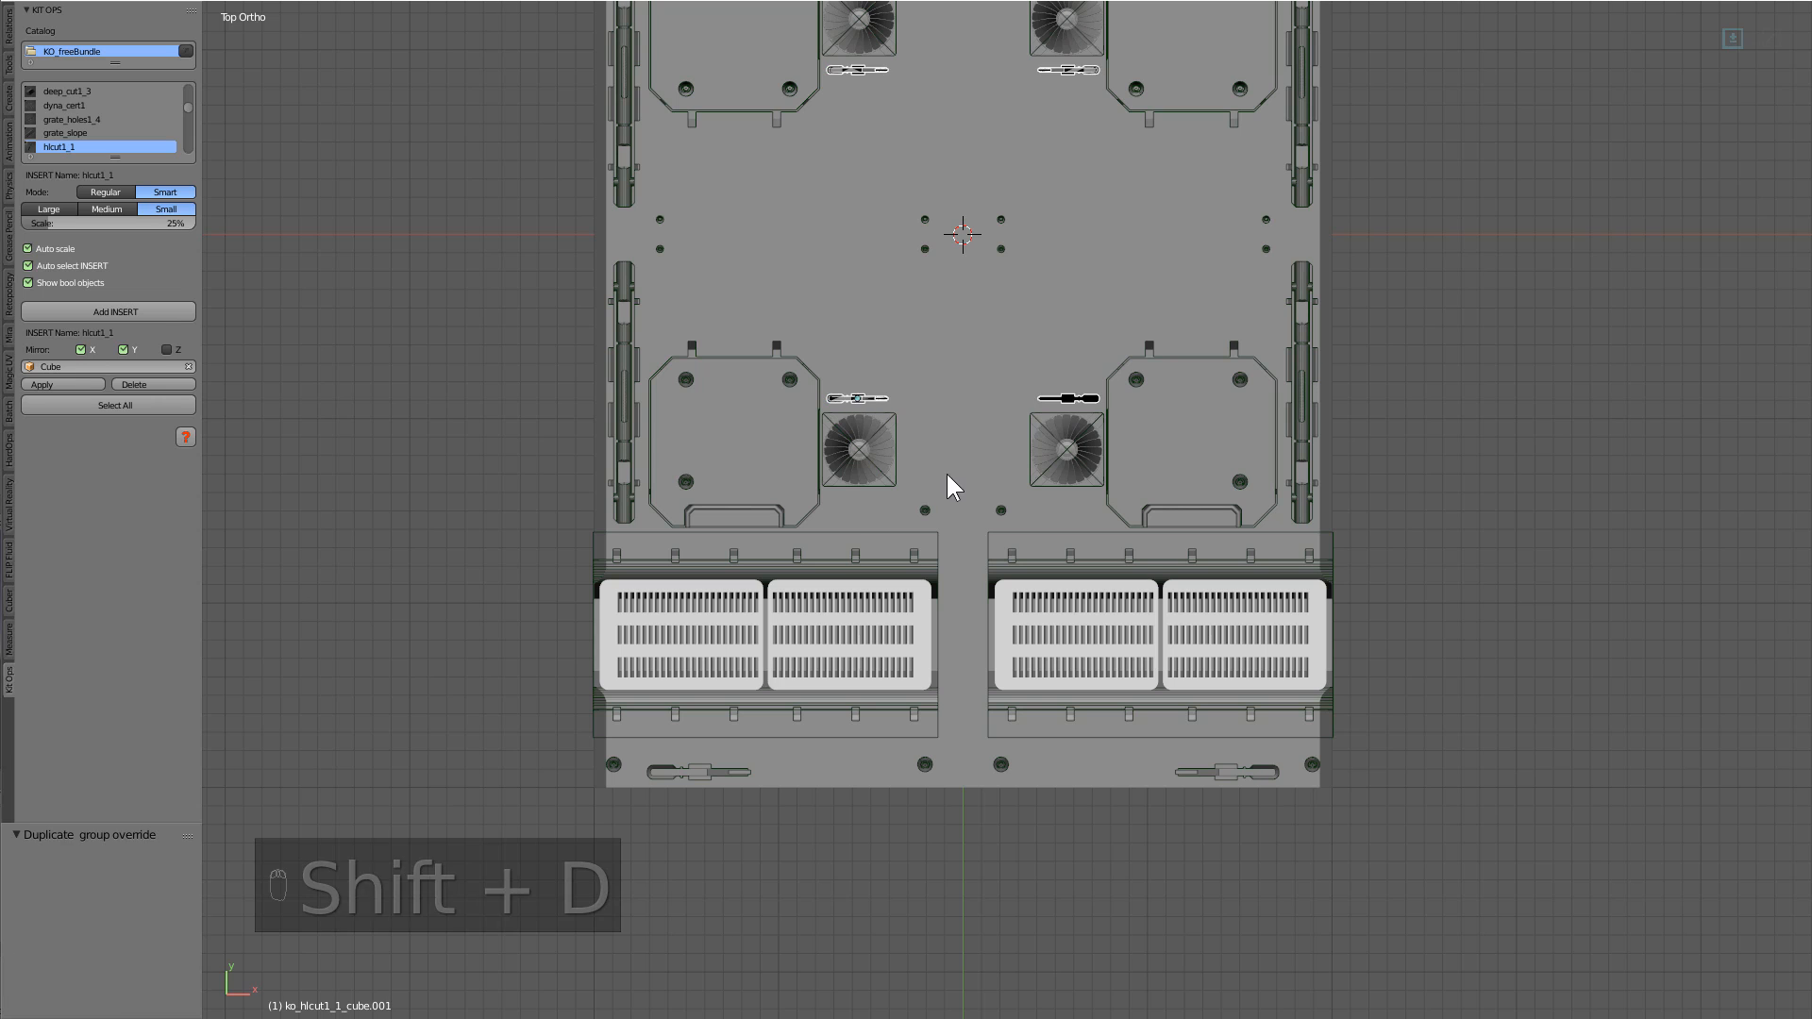
pyautogui.click(964, 523)
pyautogui.press('a')
pyautogui.moveTo(964, 524); pyautogui.dragTo(1057, 517, button='middle')
pyautogui.press('KP_5')
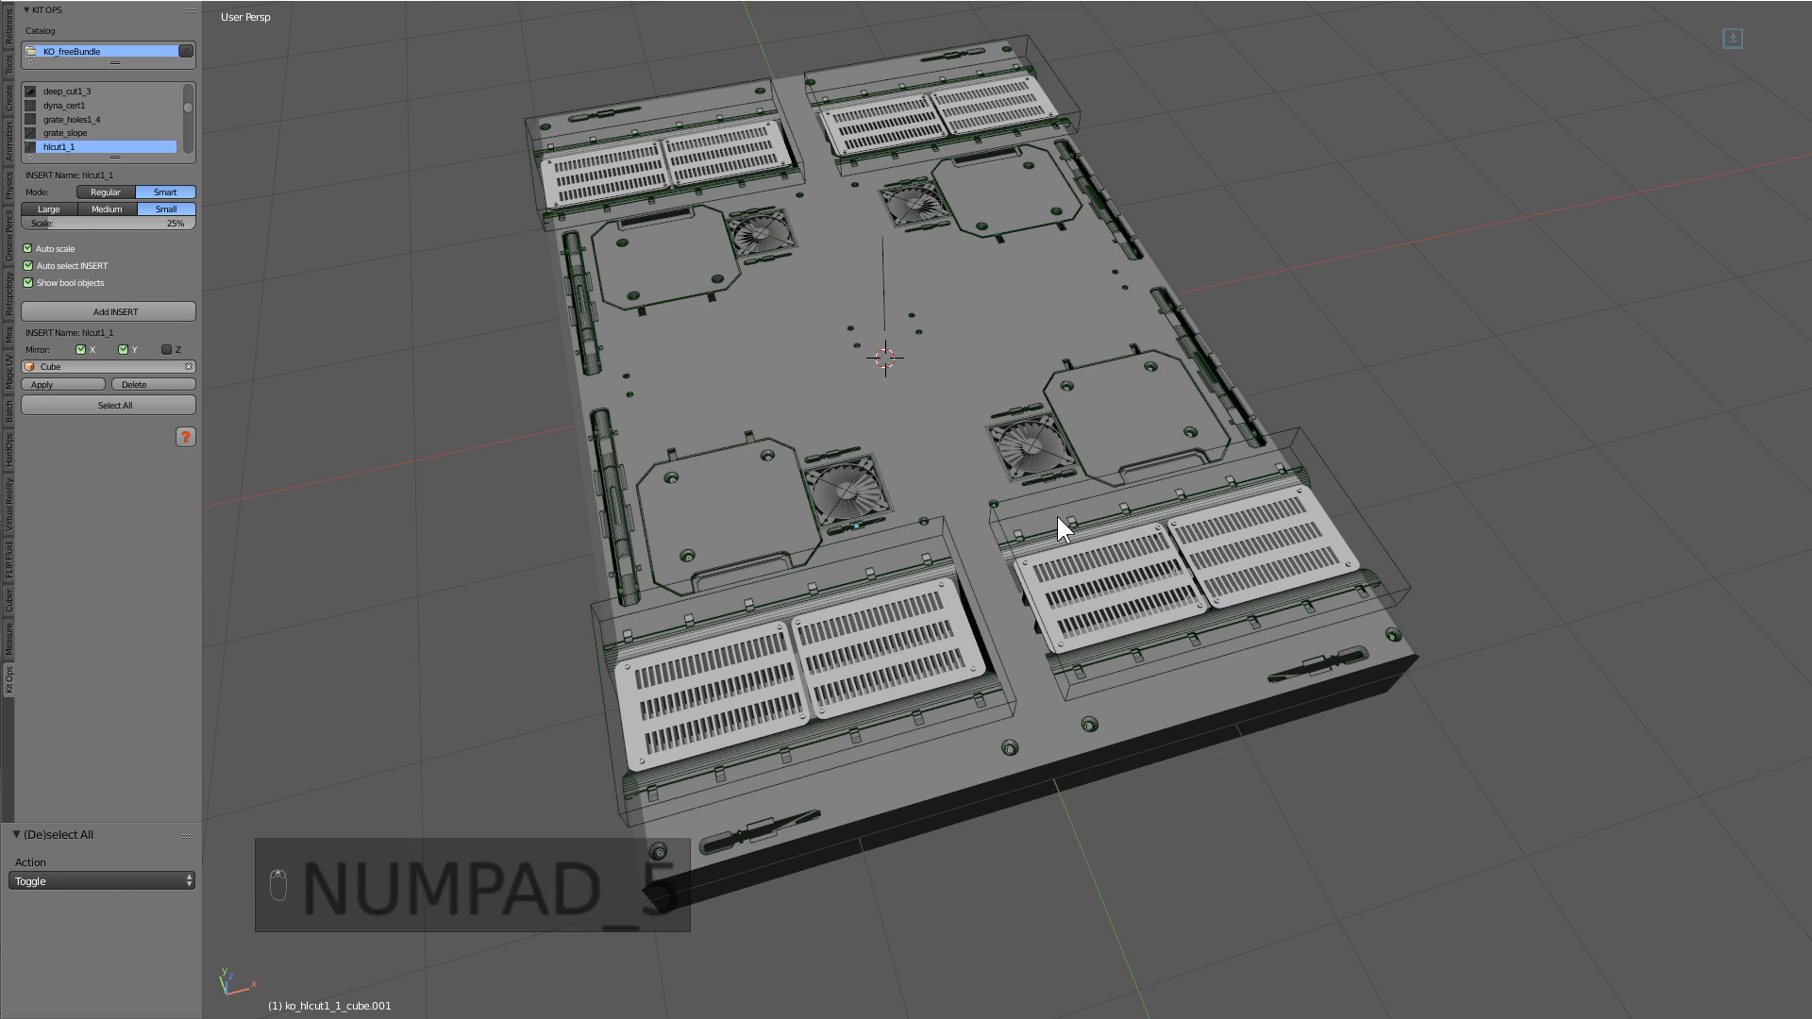
# Show only renderable objects in the viewport by enabling the Only Render display option.
pyautogui.hotkey('alt', 'v')
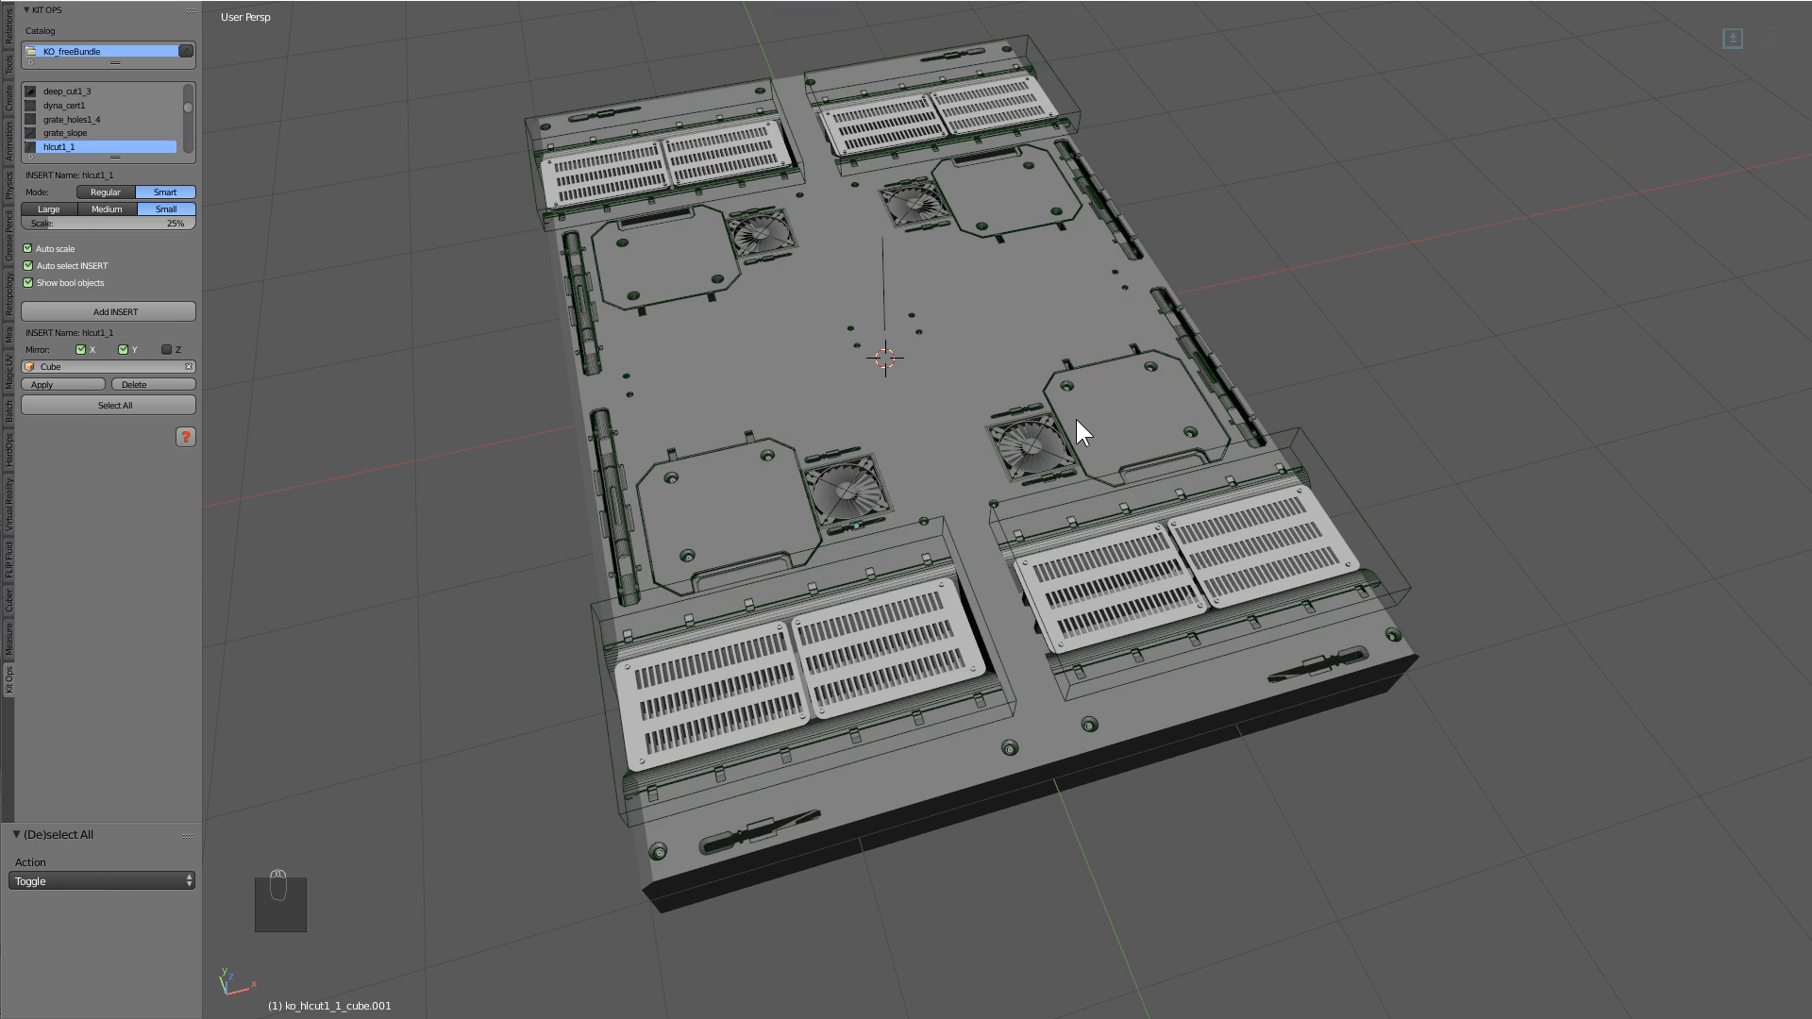
pyautogui.moveTo(1144, 429)
pyautogui.mouseDown(button='middle')
pyautogui.moveTo(1168, 421)
pyautogui.moveTo(1134, 449)
pyautogui.mouseUp(button='middle')
pyautogui.press('n')
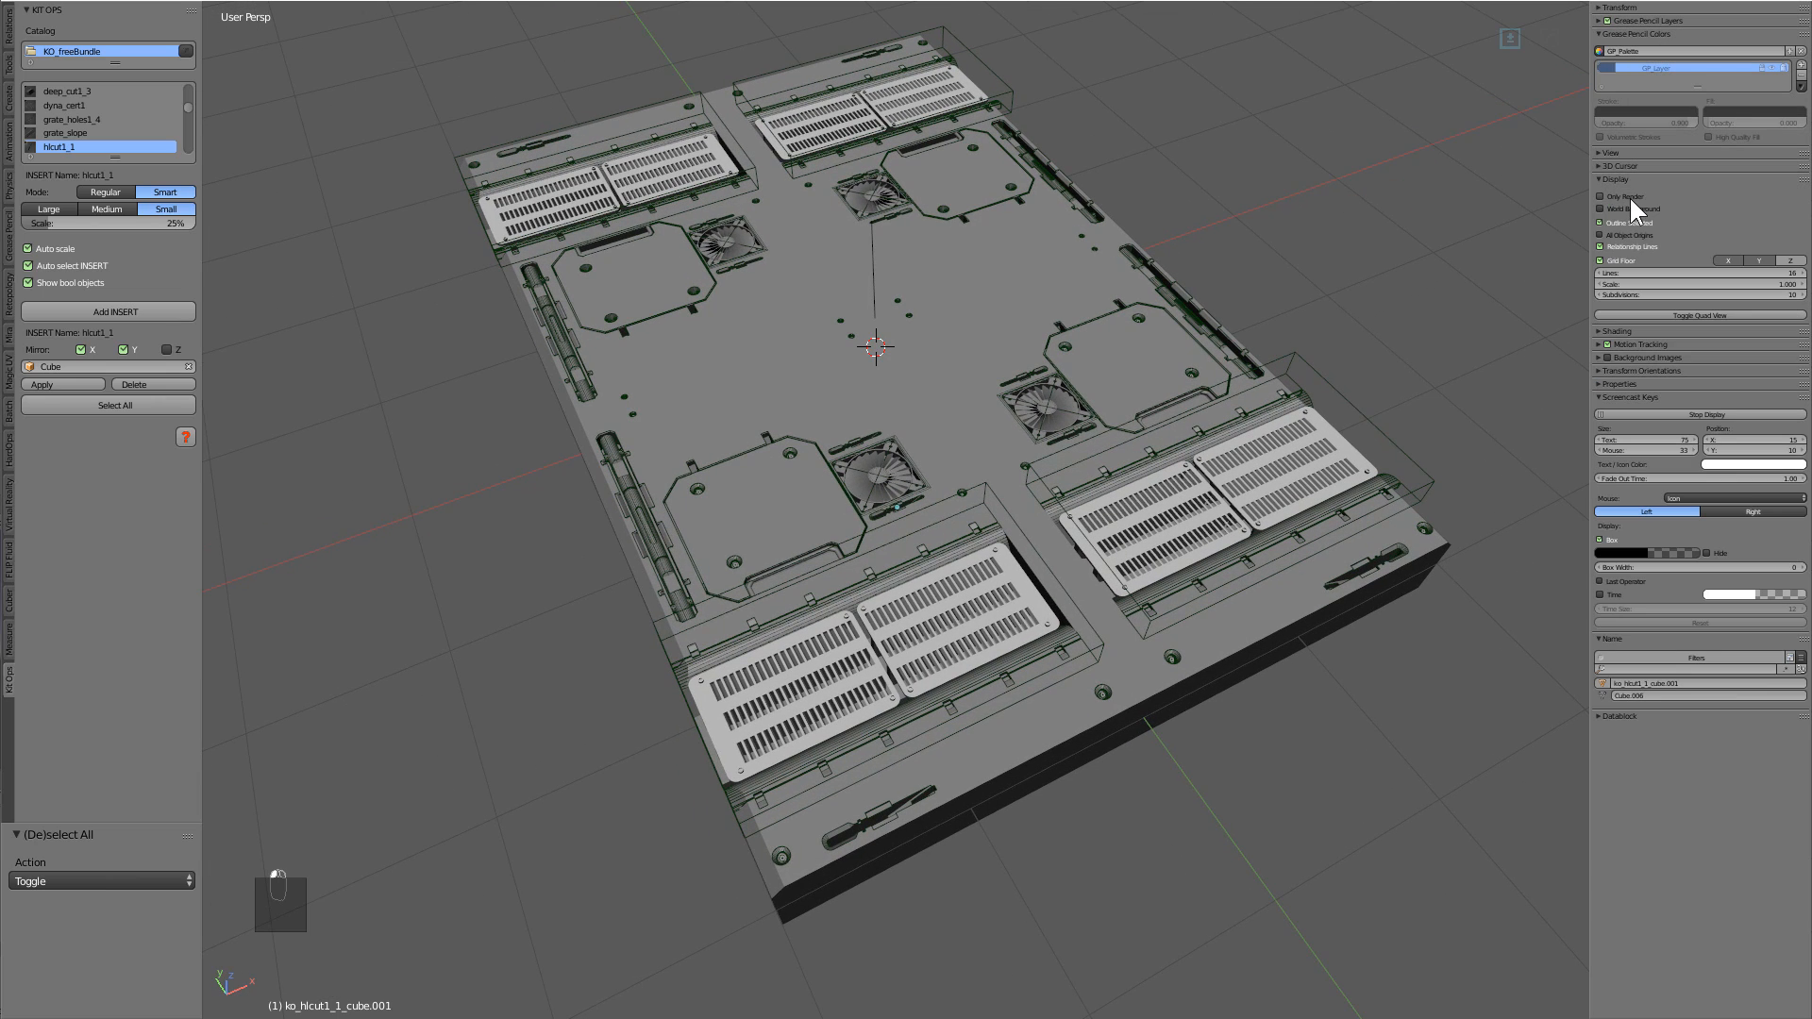
pyautogui.click(1625, 196)
pyautogui.moveTo(1113, 566); pyautogui.dragTo(1061, 526, button='middle')
# Add a Sun lamp, rotate it by about 49.1°, and preview the panel in rendered shading.
pyautogui.hotkey('shift', 'a')
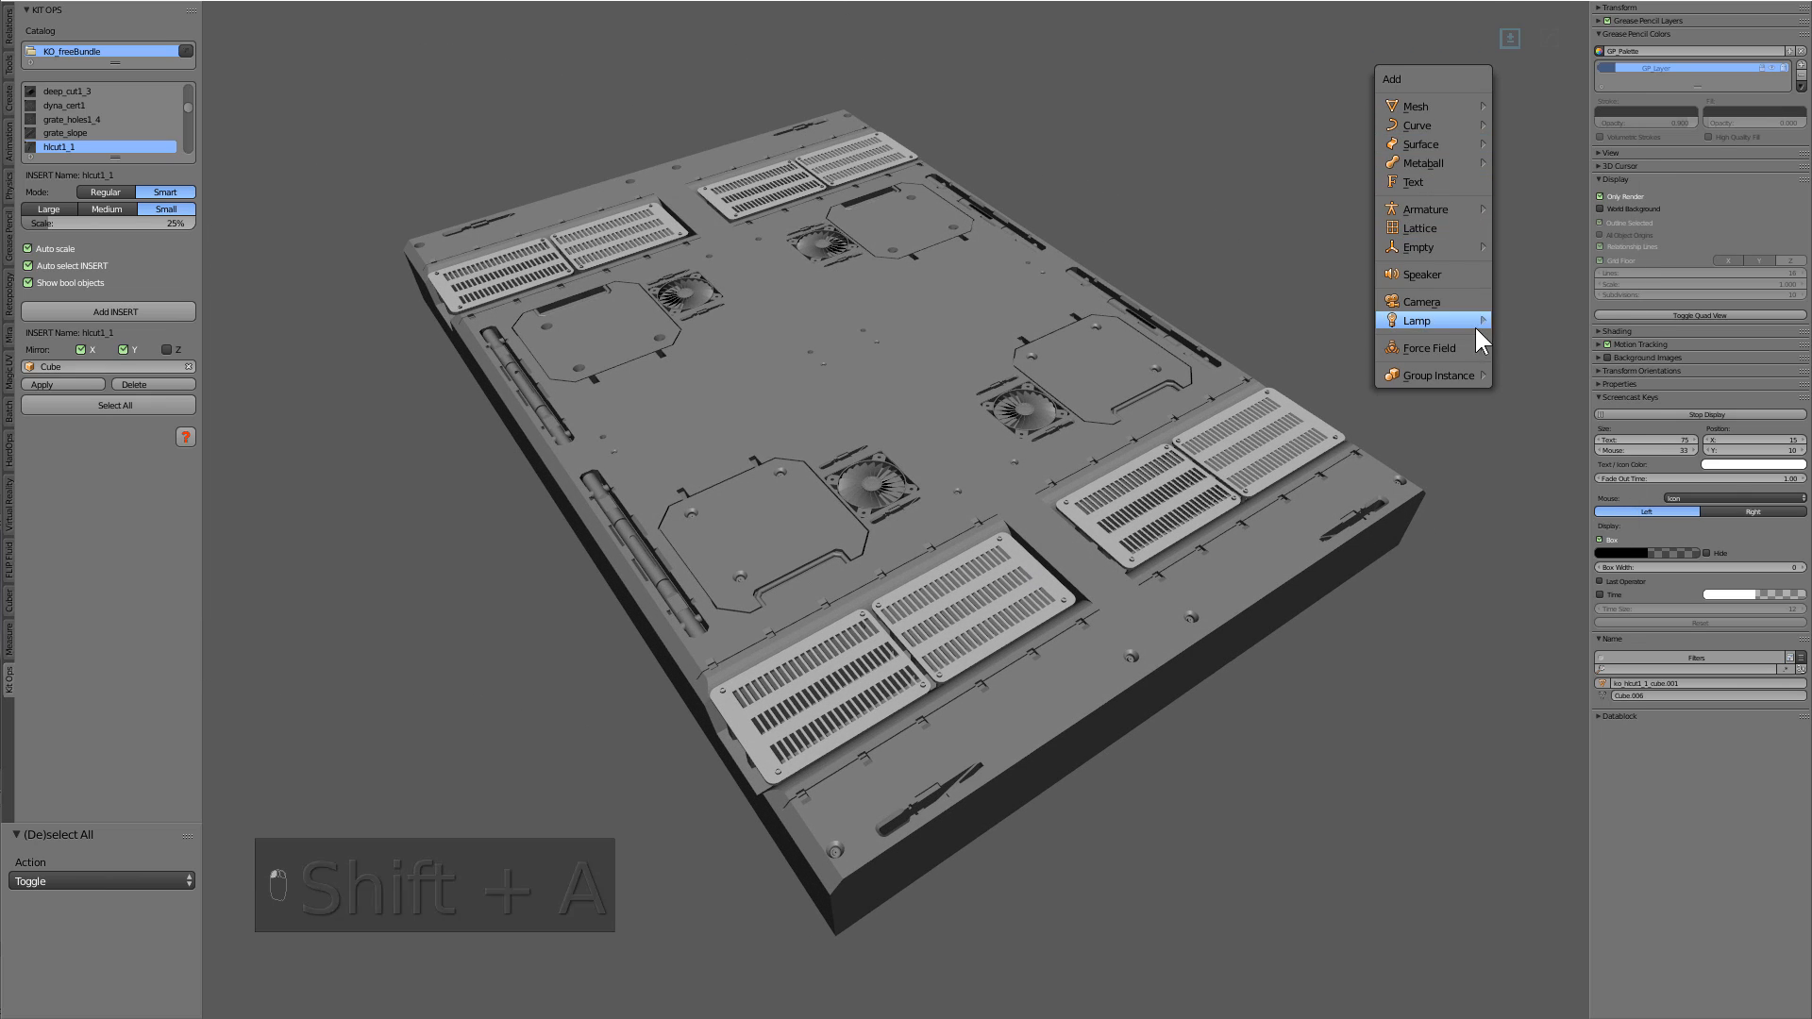
pyautogui.moveTo(1473, 322)
pyautogui.click(1528, 339)
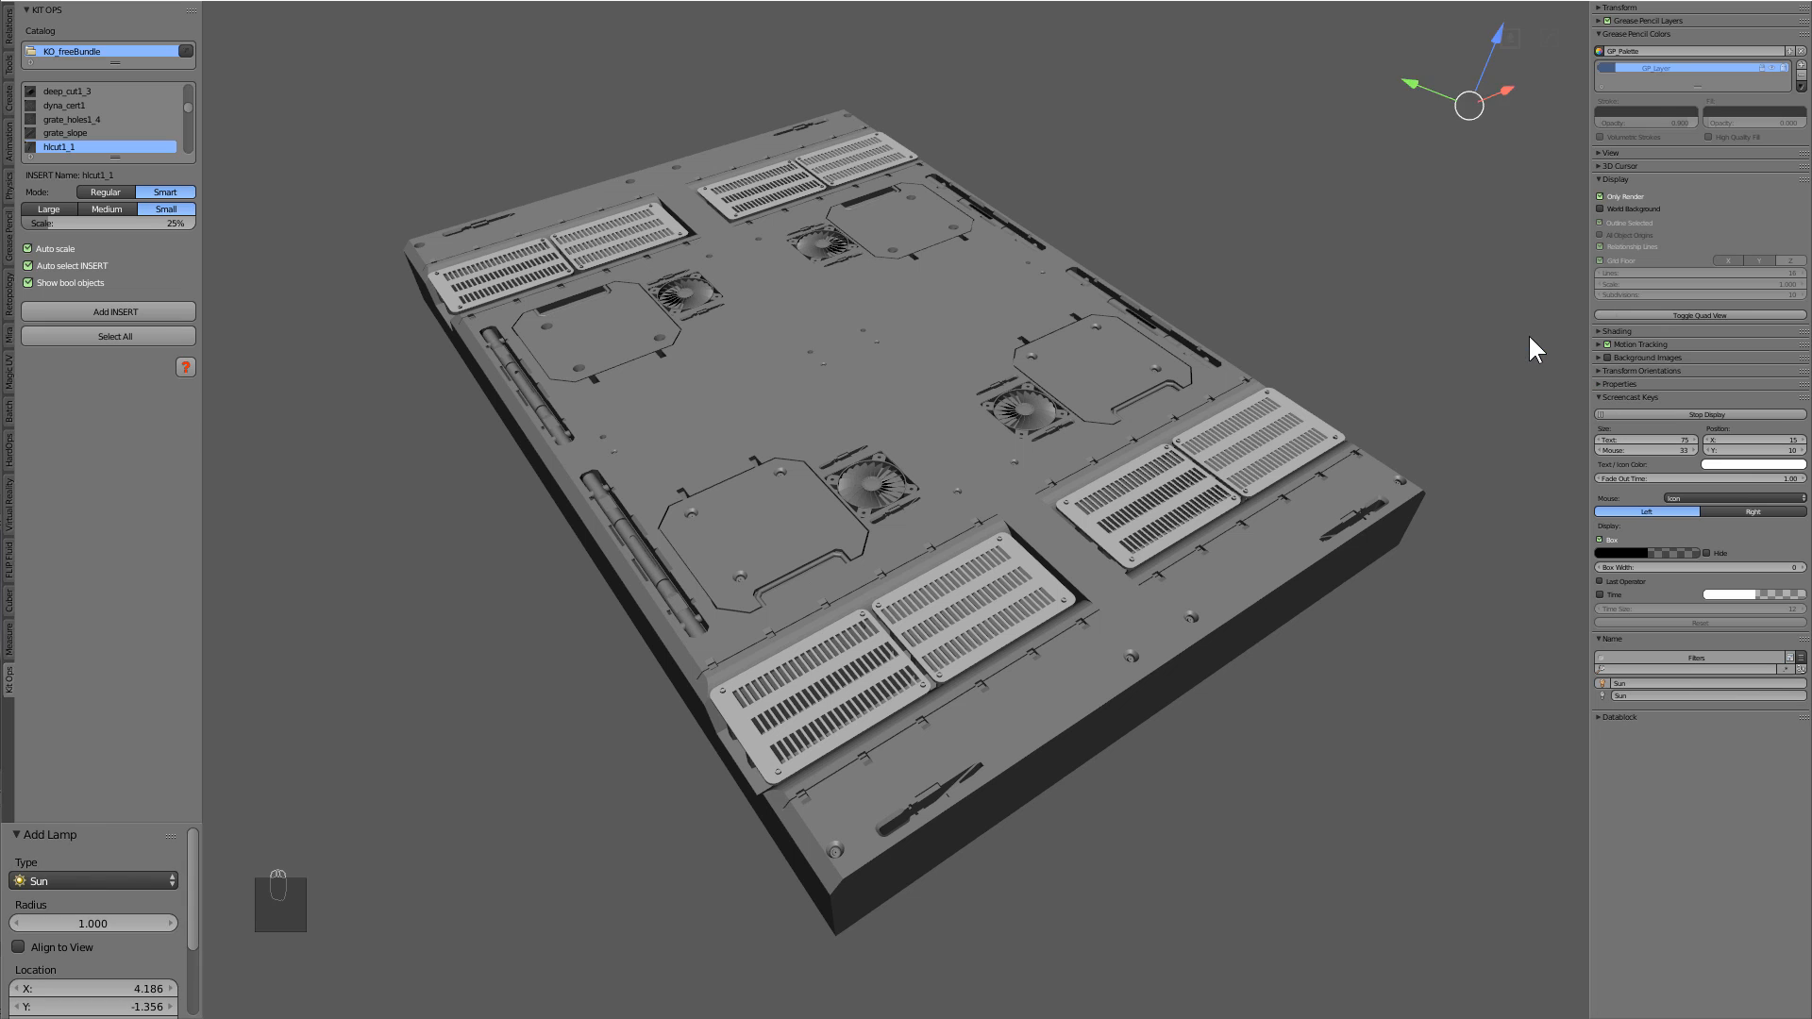
pyautogui.press('r')
pyautogui.click(1377, 529)
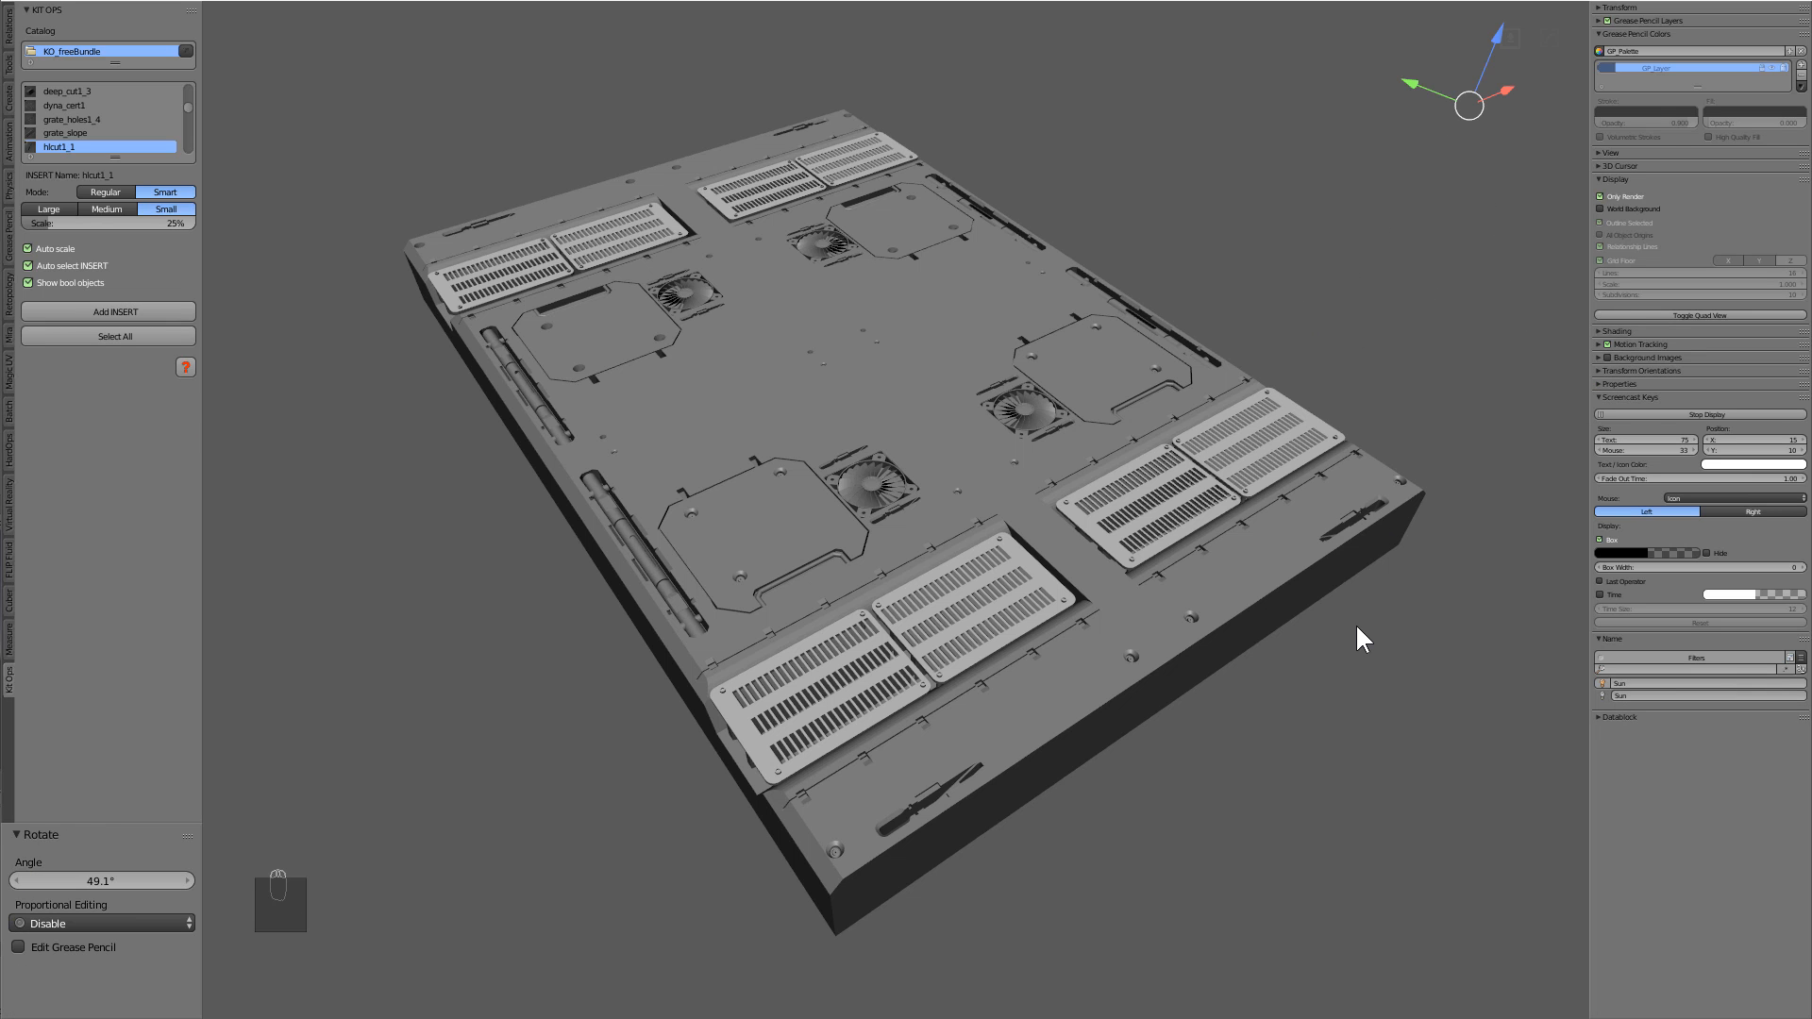
pyautogui.hotkey('shift', 'z')
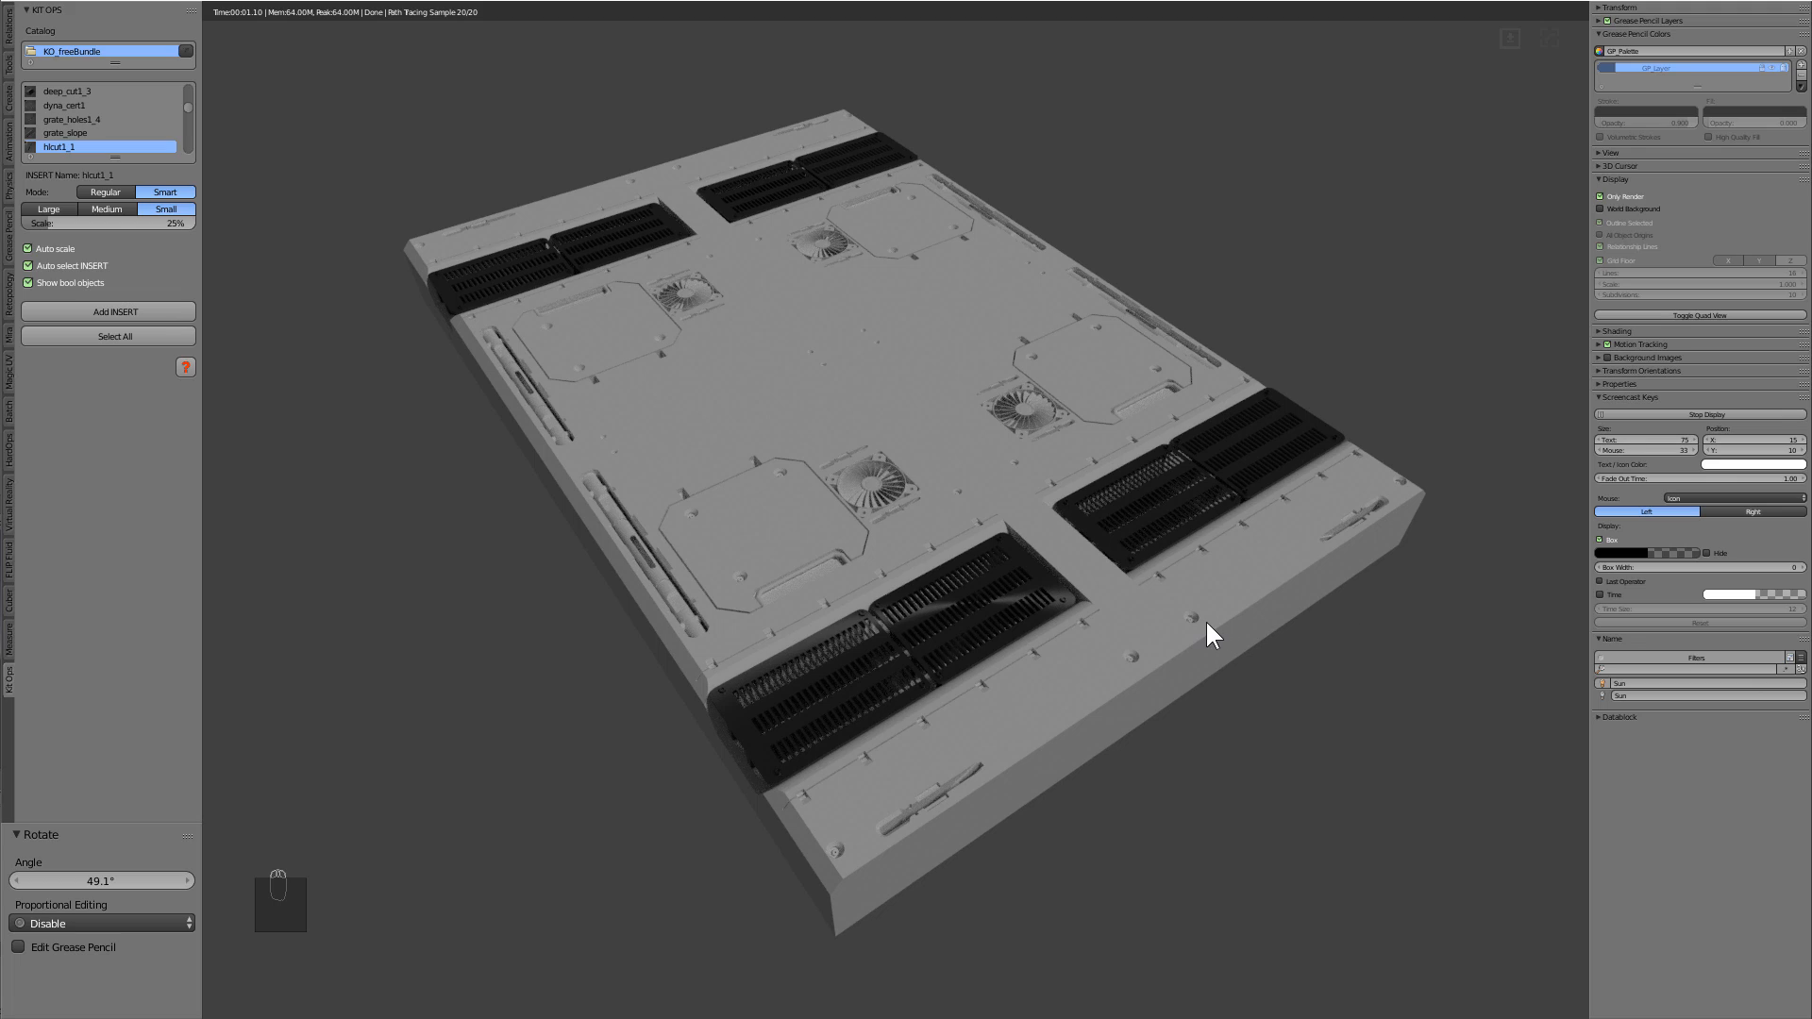
# Select the near sloped grate insert in the rendered preview and examine its dark grates up close.
pyautogui.rightClick(1002, 589)
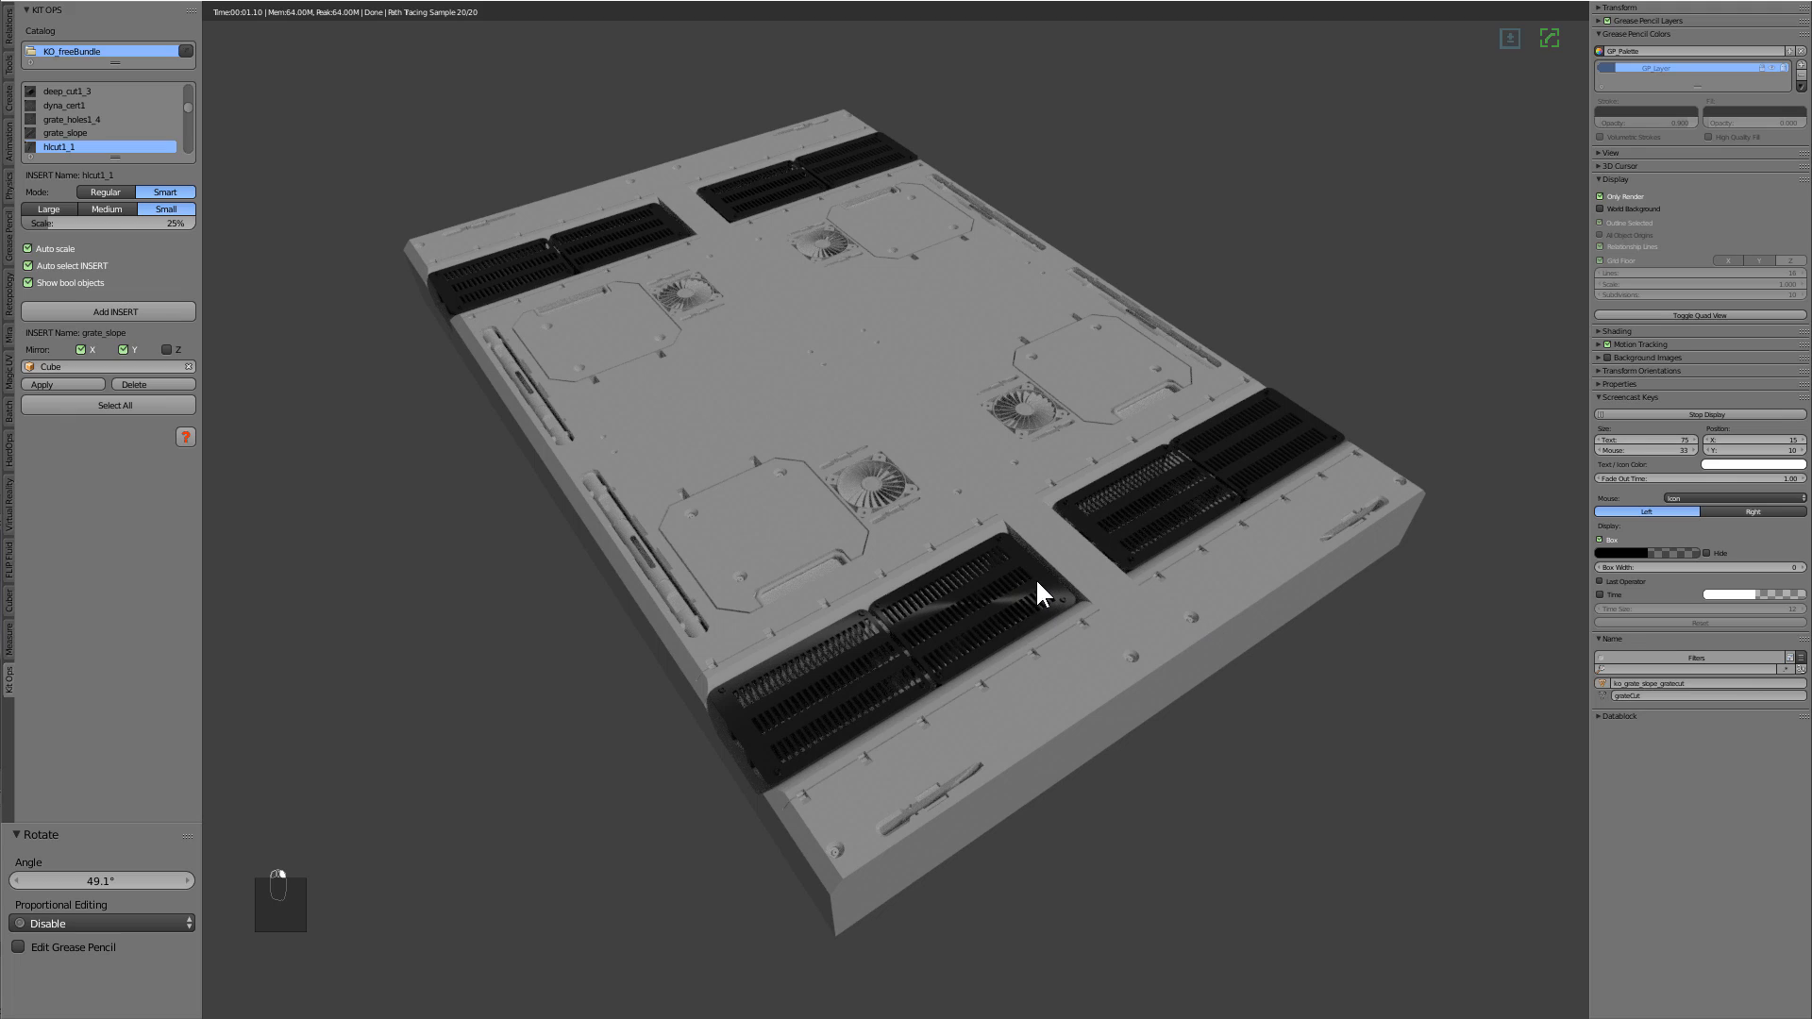
pyautogui.scroll(5, 1034, 578)
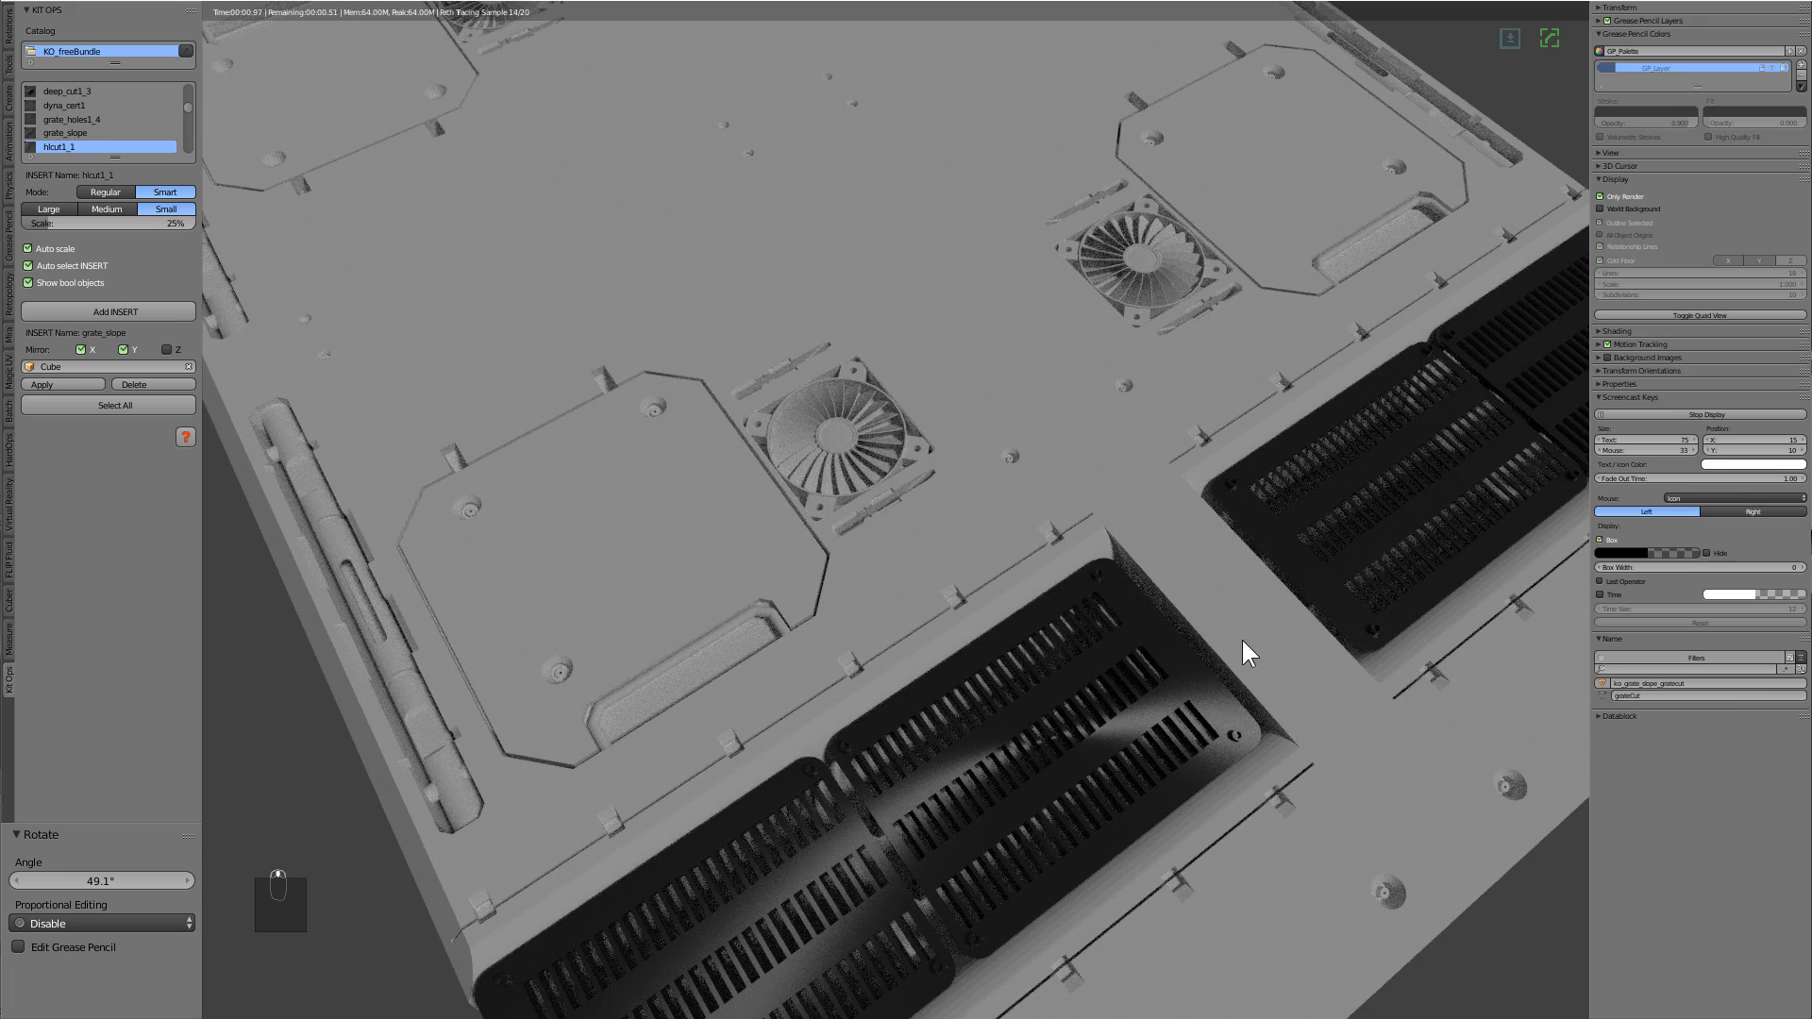
pyautogui.scroll(-6, 1242, 640)
pyautogui.hotkey('ctrl', '`')
pyautogui.click(1213, 582)
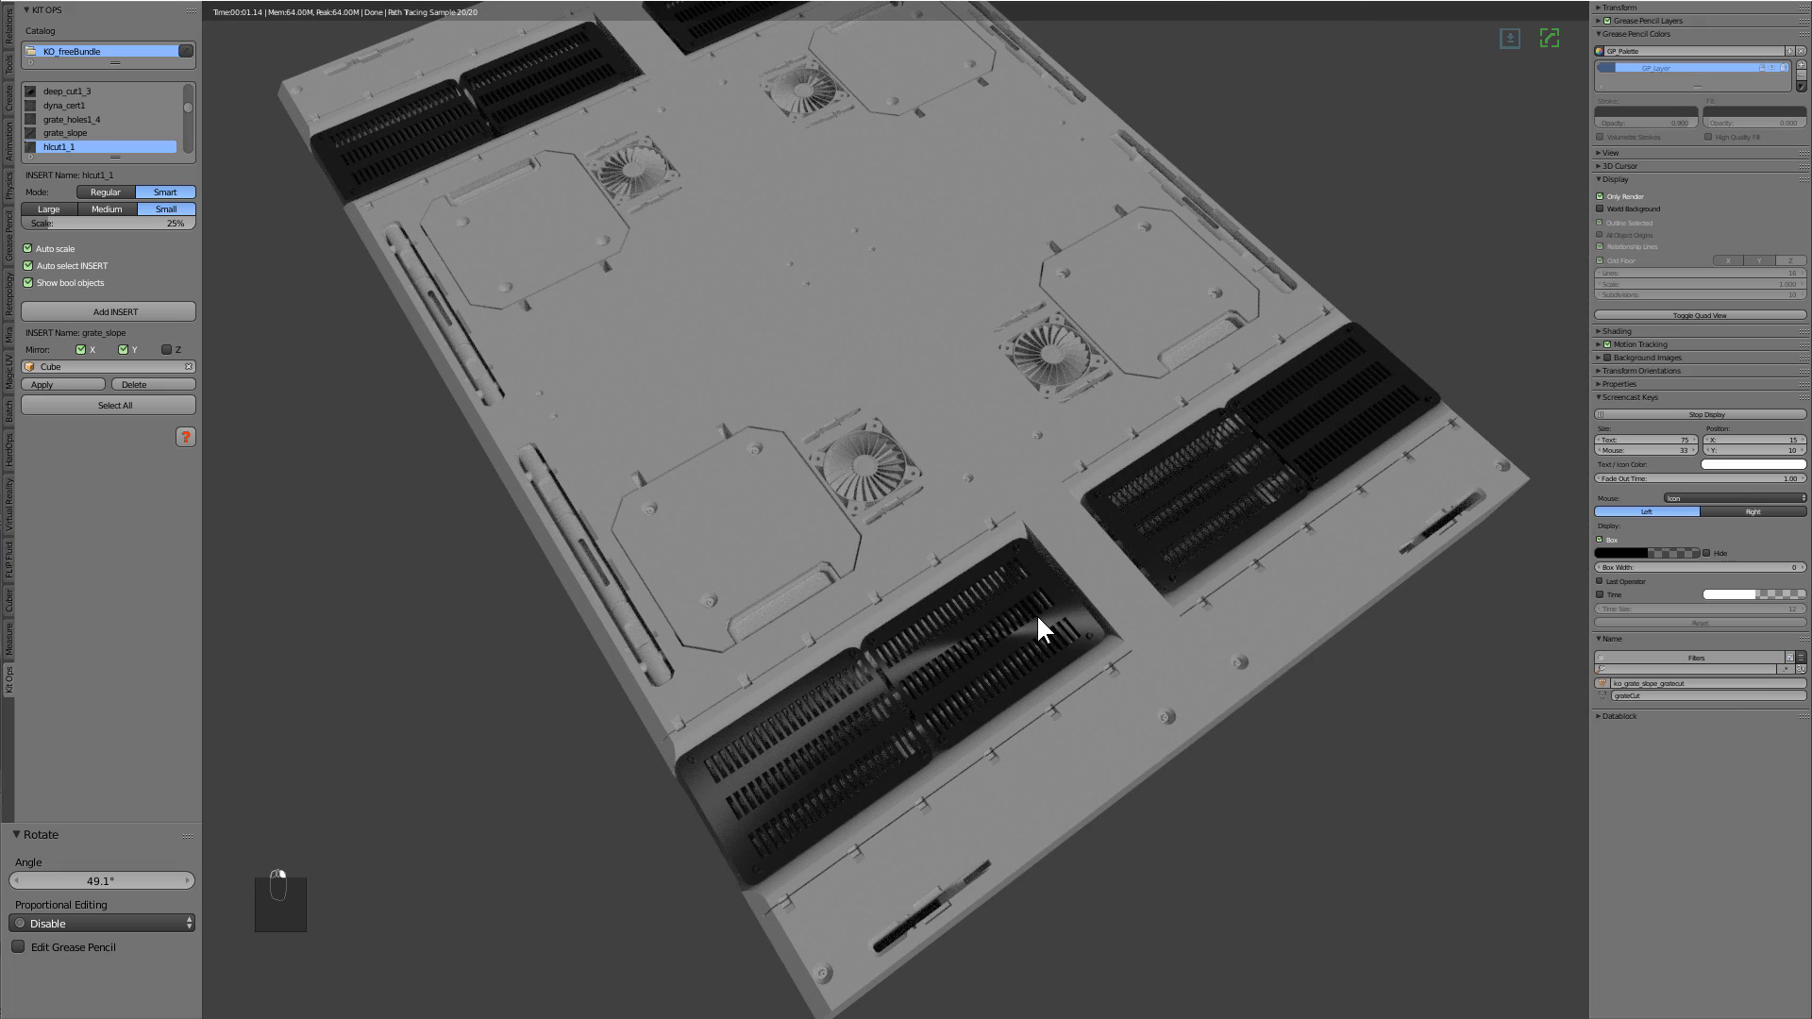
# Switch to wireframe, disable Auto select INSERT, and select the sloped grate mesh alone to check its material.
pyautogui.press('z')
pyautogui.press('z')
pyautogui.press('z')
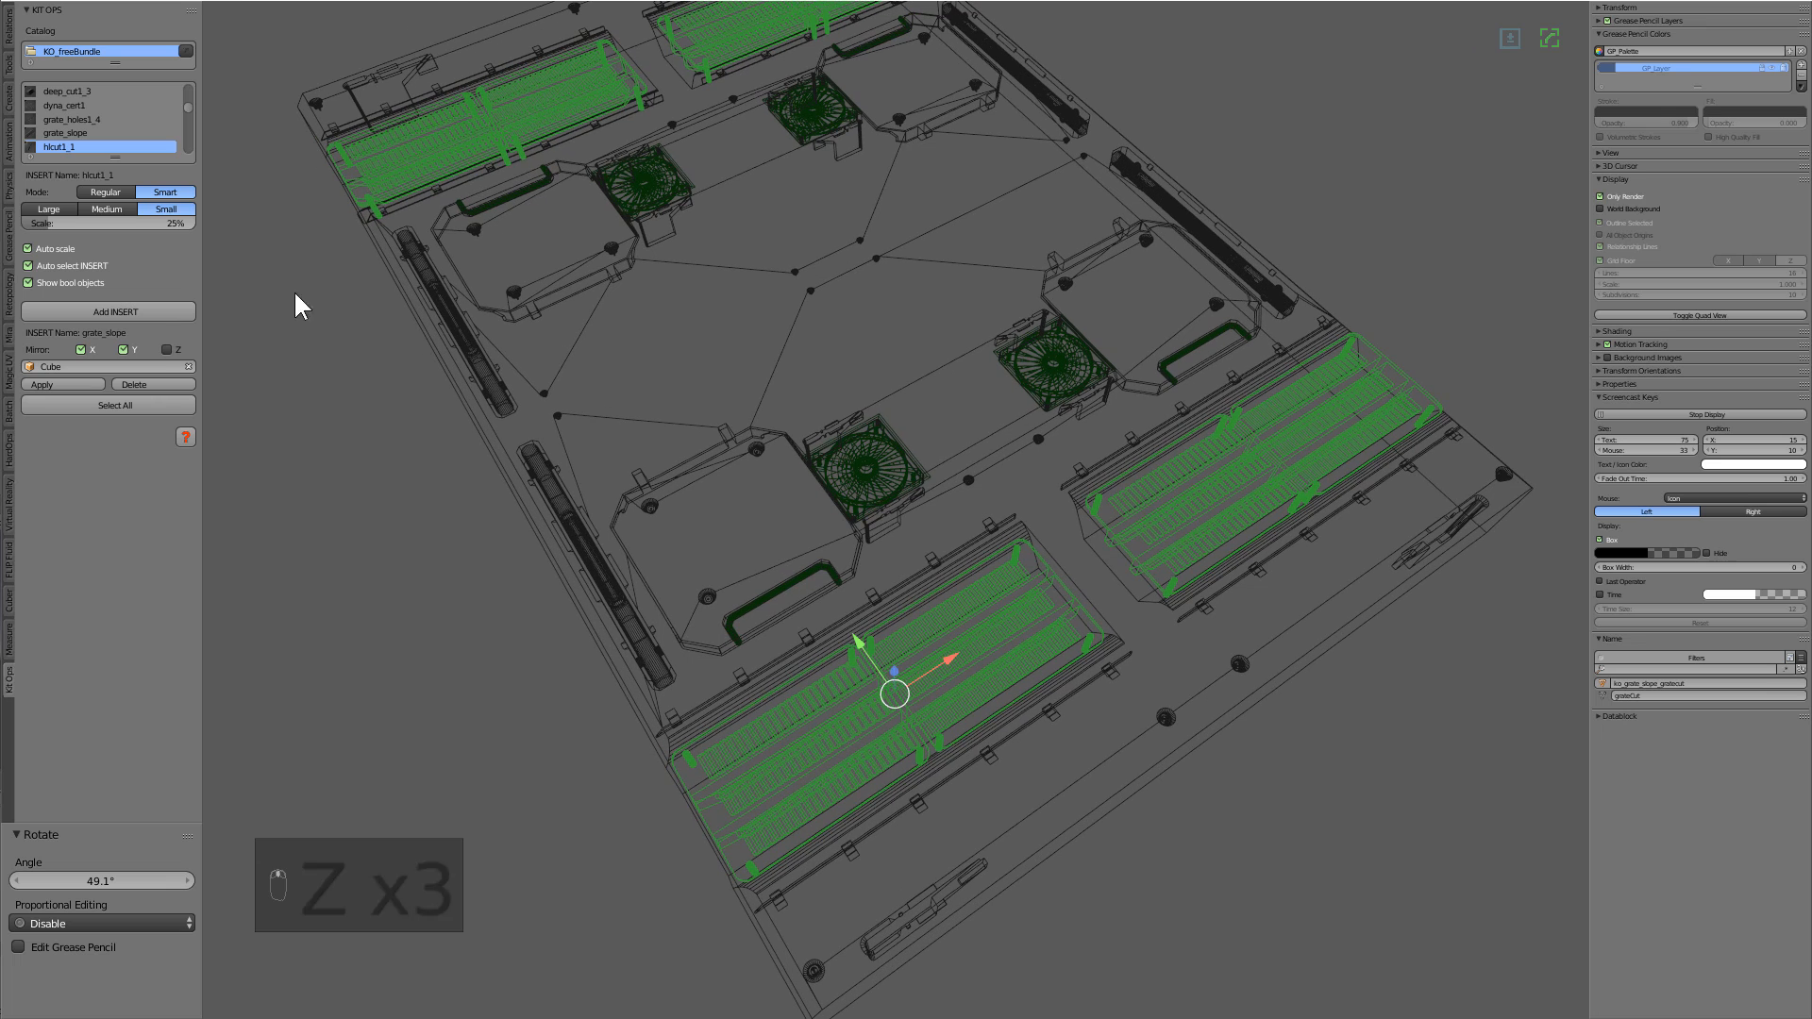
pyautogui.click(89, 265)
pyautogui.rightClick(901, 665)
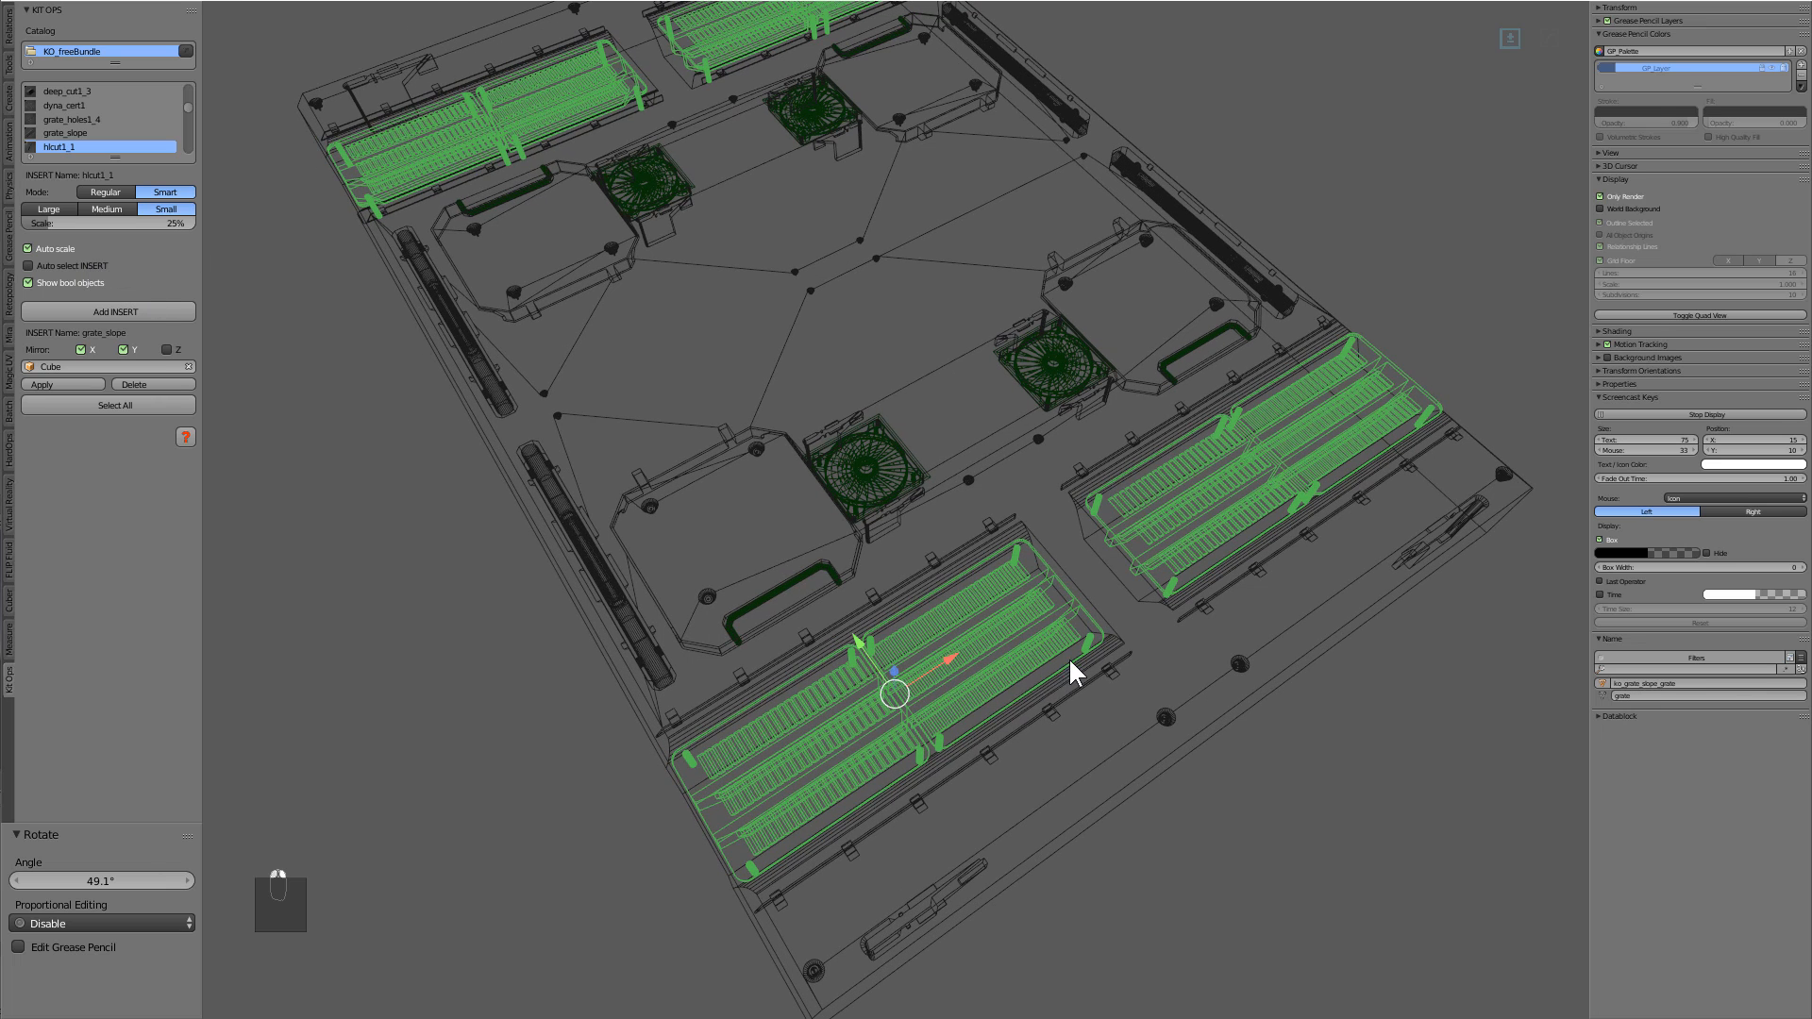
pyautogui.hotkey('ctrl', '`')
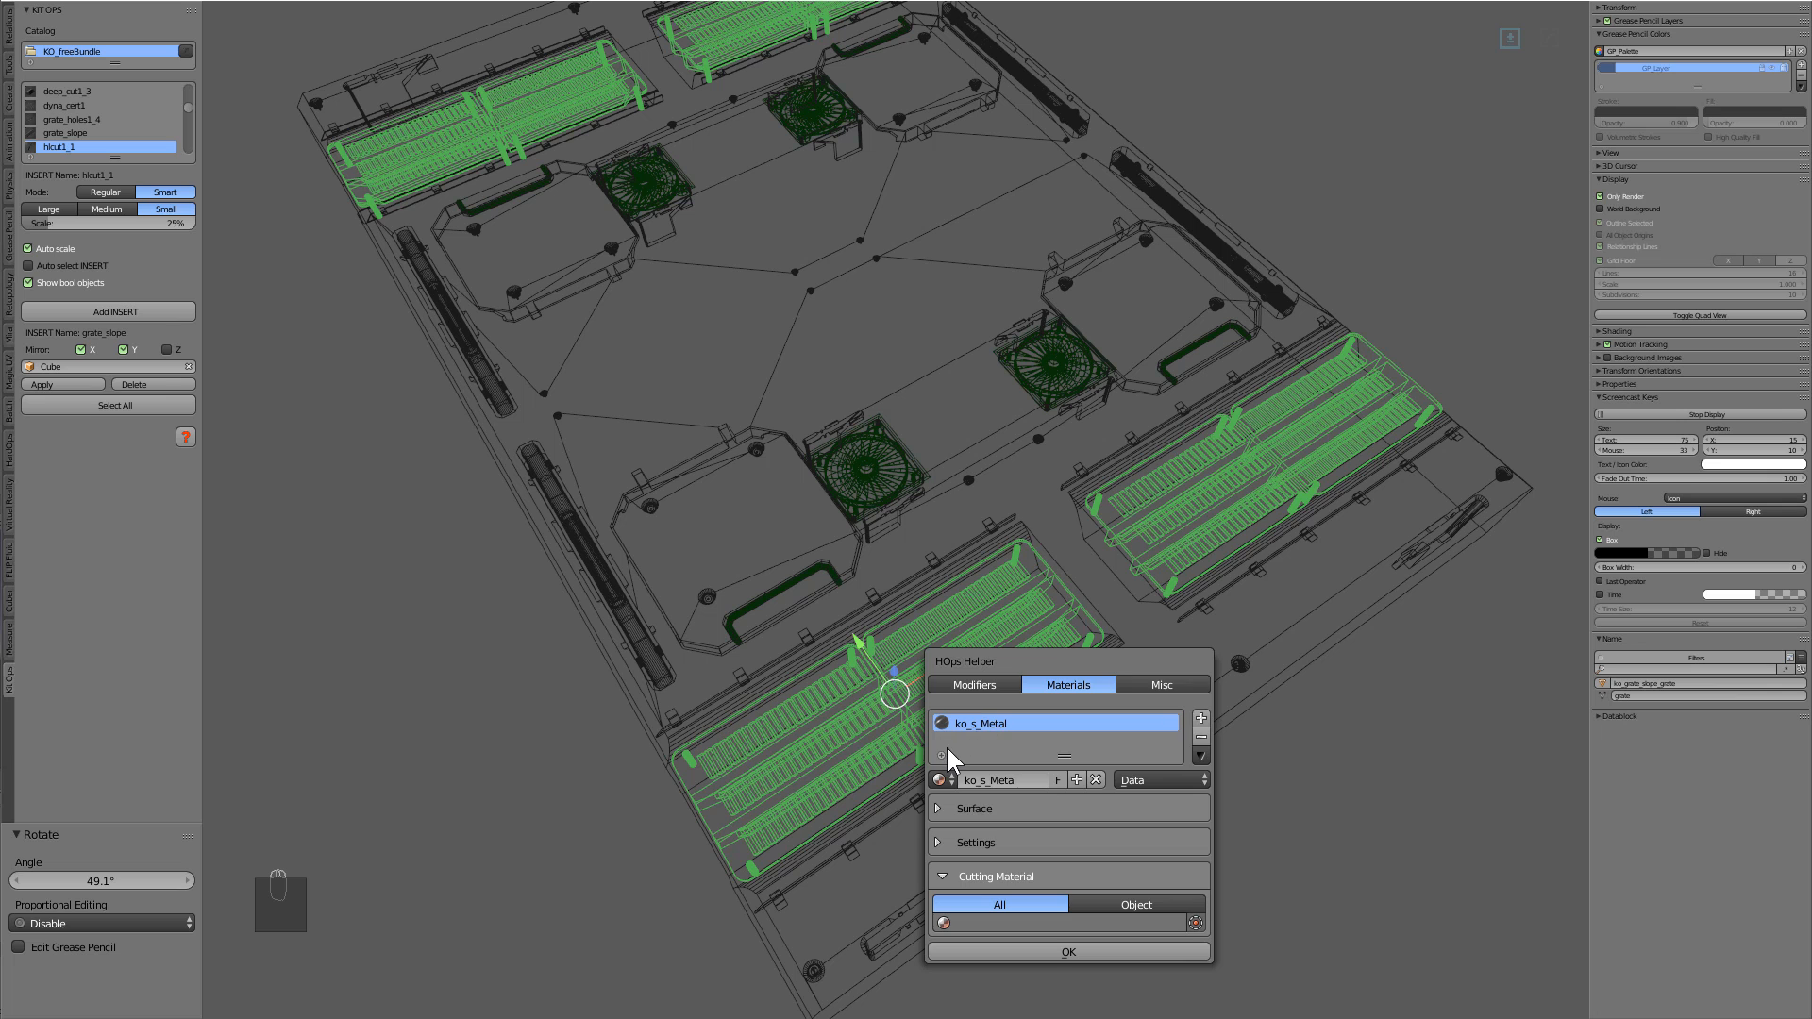
pyautogui.hotkey('alt', 'm')
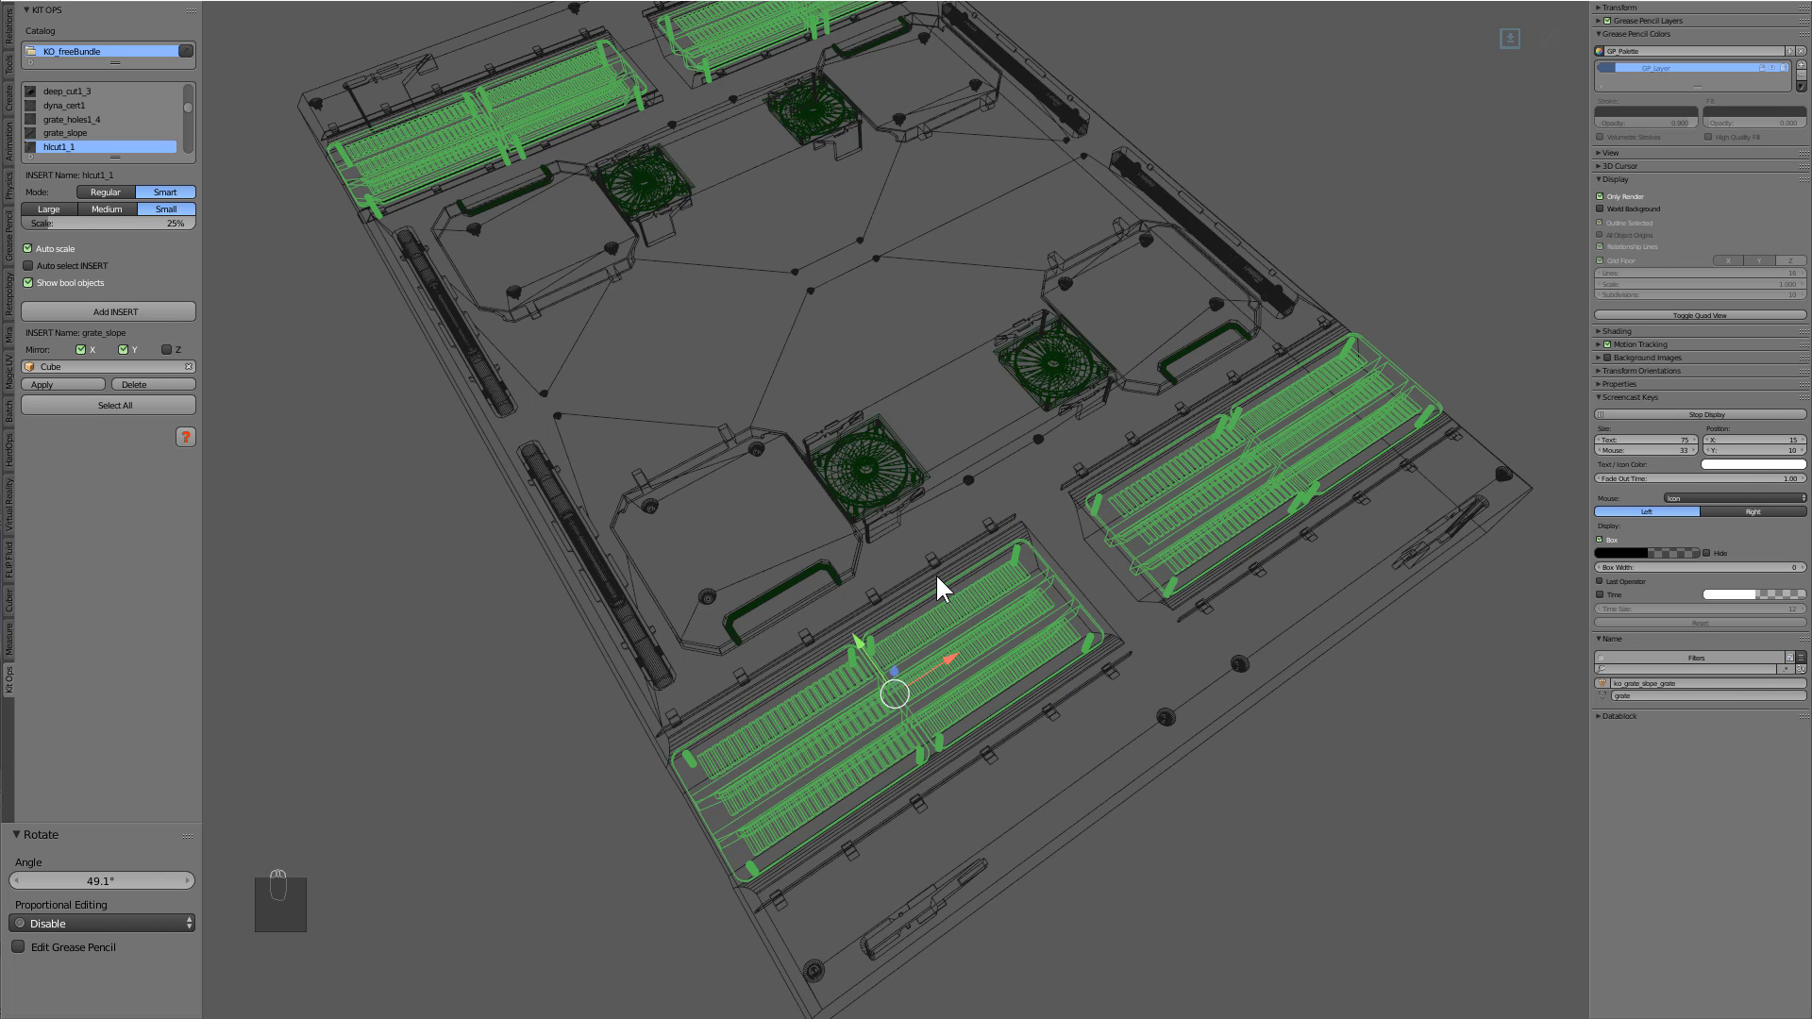
# Assign the EasySpec material to all objects, deselect everything and return to solid shading.
pyautogui.press('a')
pyautogui.press('a')
pyautogui.press('a')
pyautogui.hotkey('alt', 'm')
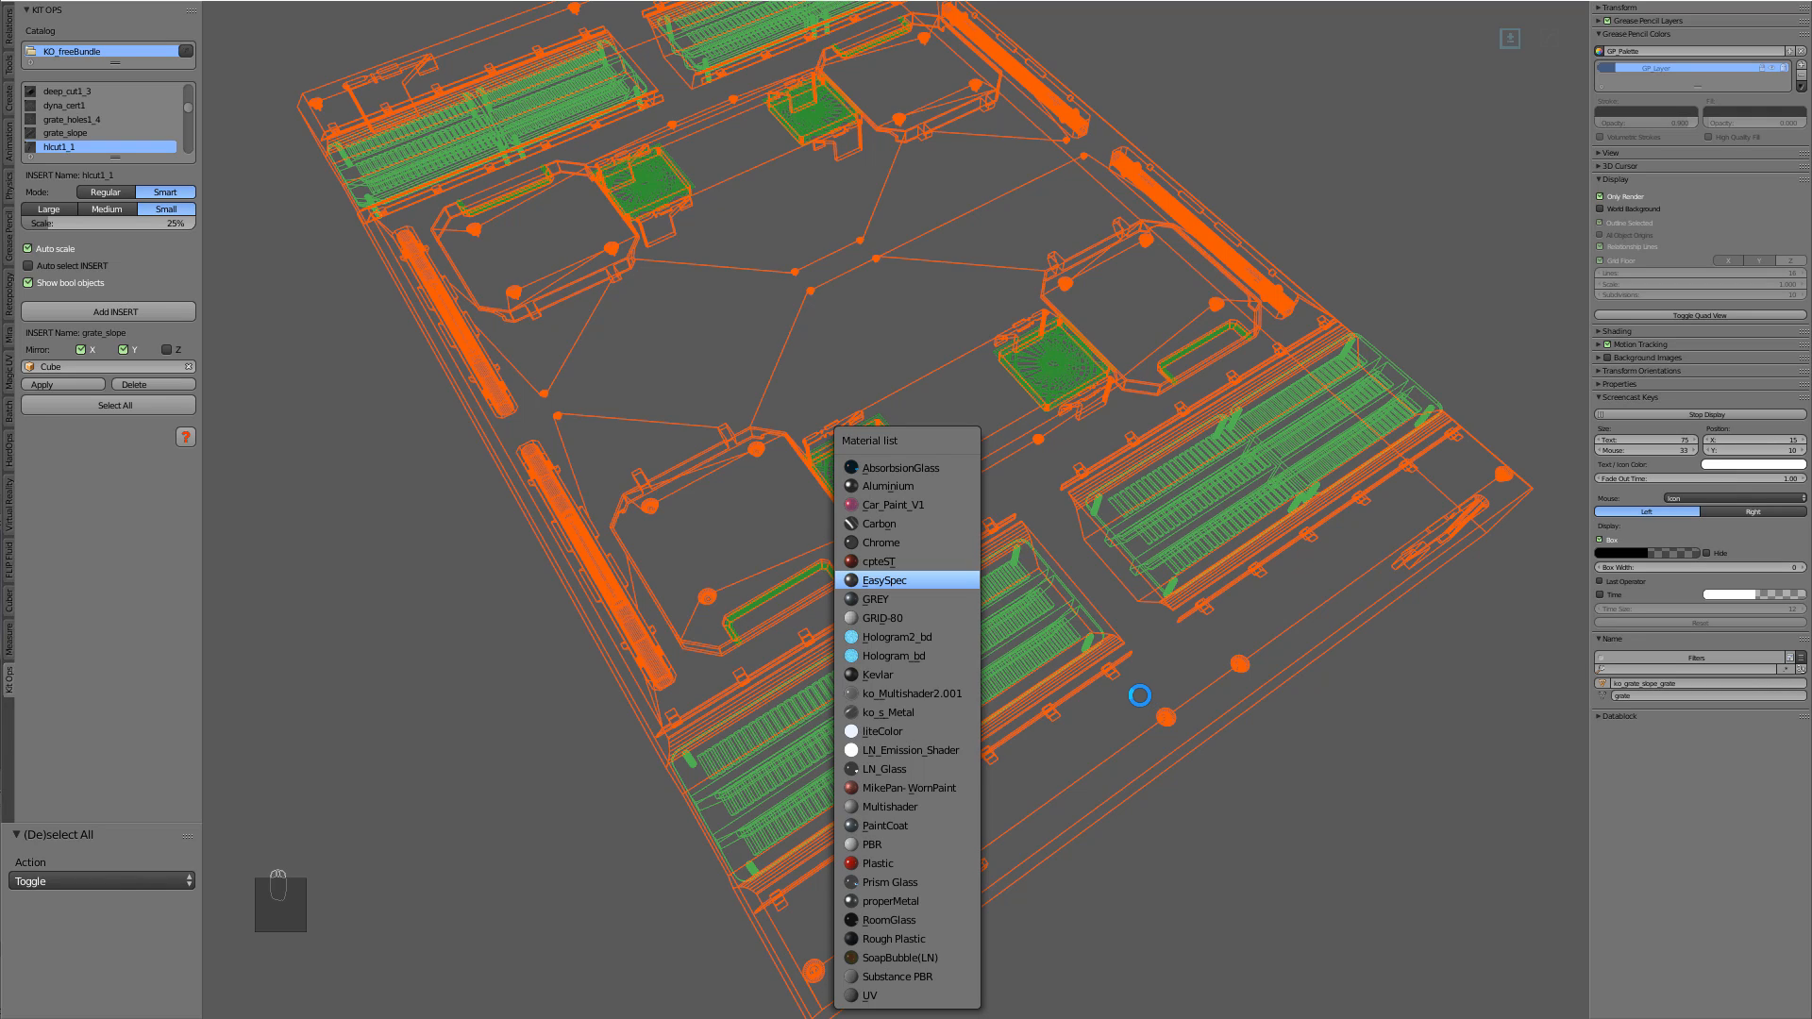
pyautogui.press('z')
pyautogui.press('a')
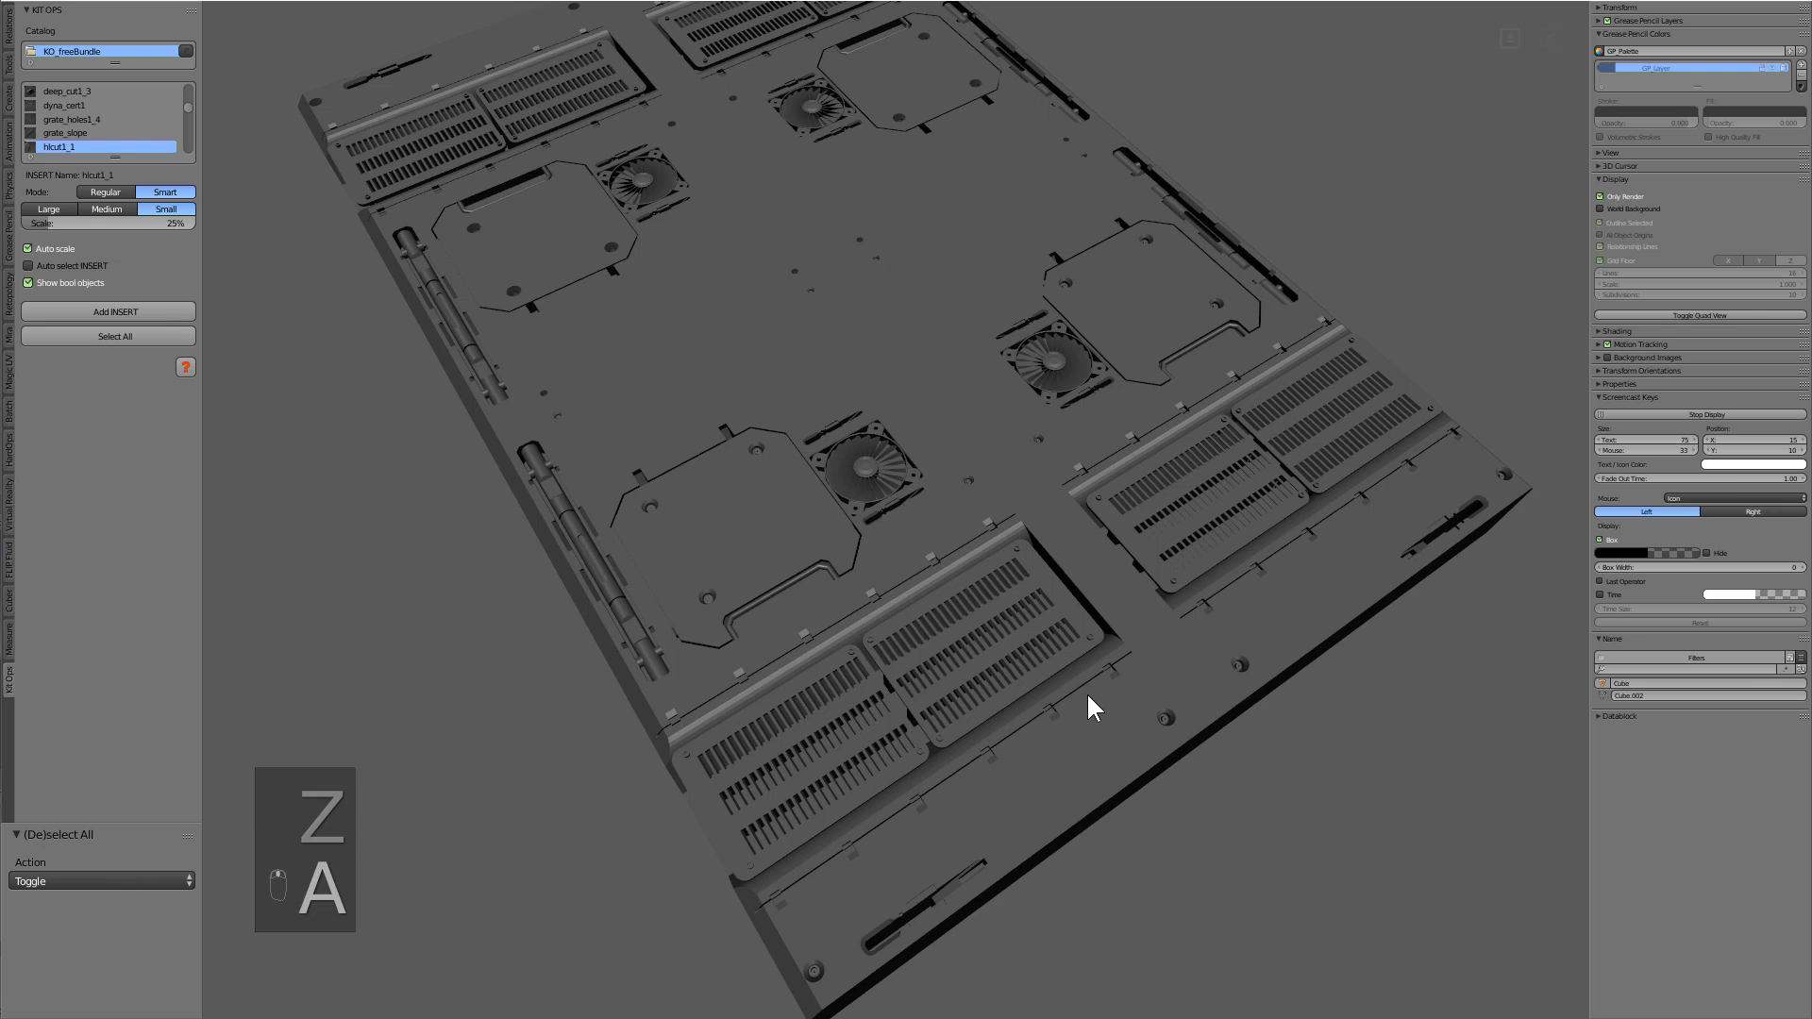
# Adjust the EasySpec material's surface settings in rendered preview to soften the panel's highlights.
pyautogui.scroll(-1, 1102, 689)
pyautogui.moveTo(1103, 692); pyautogui.dragTo(1101, 702, button='middle')
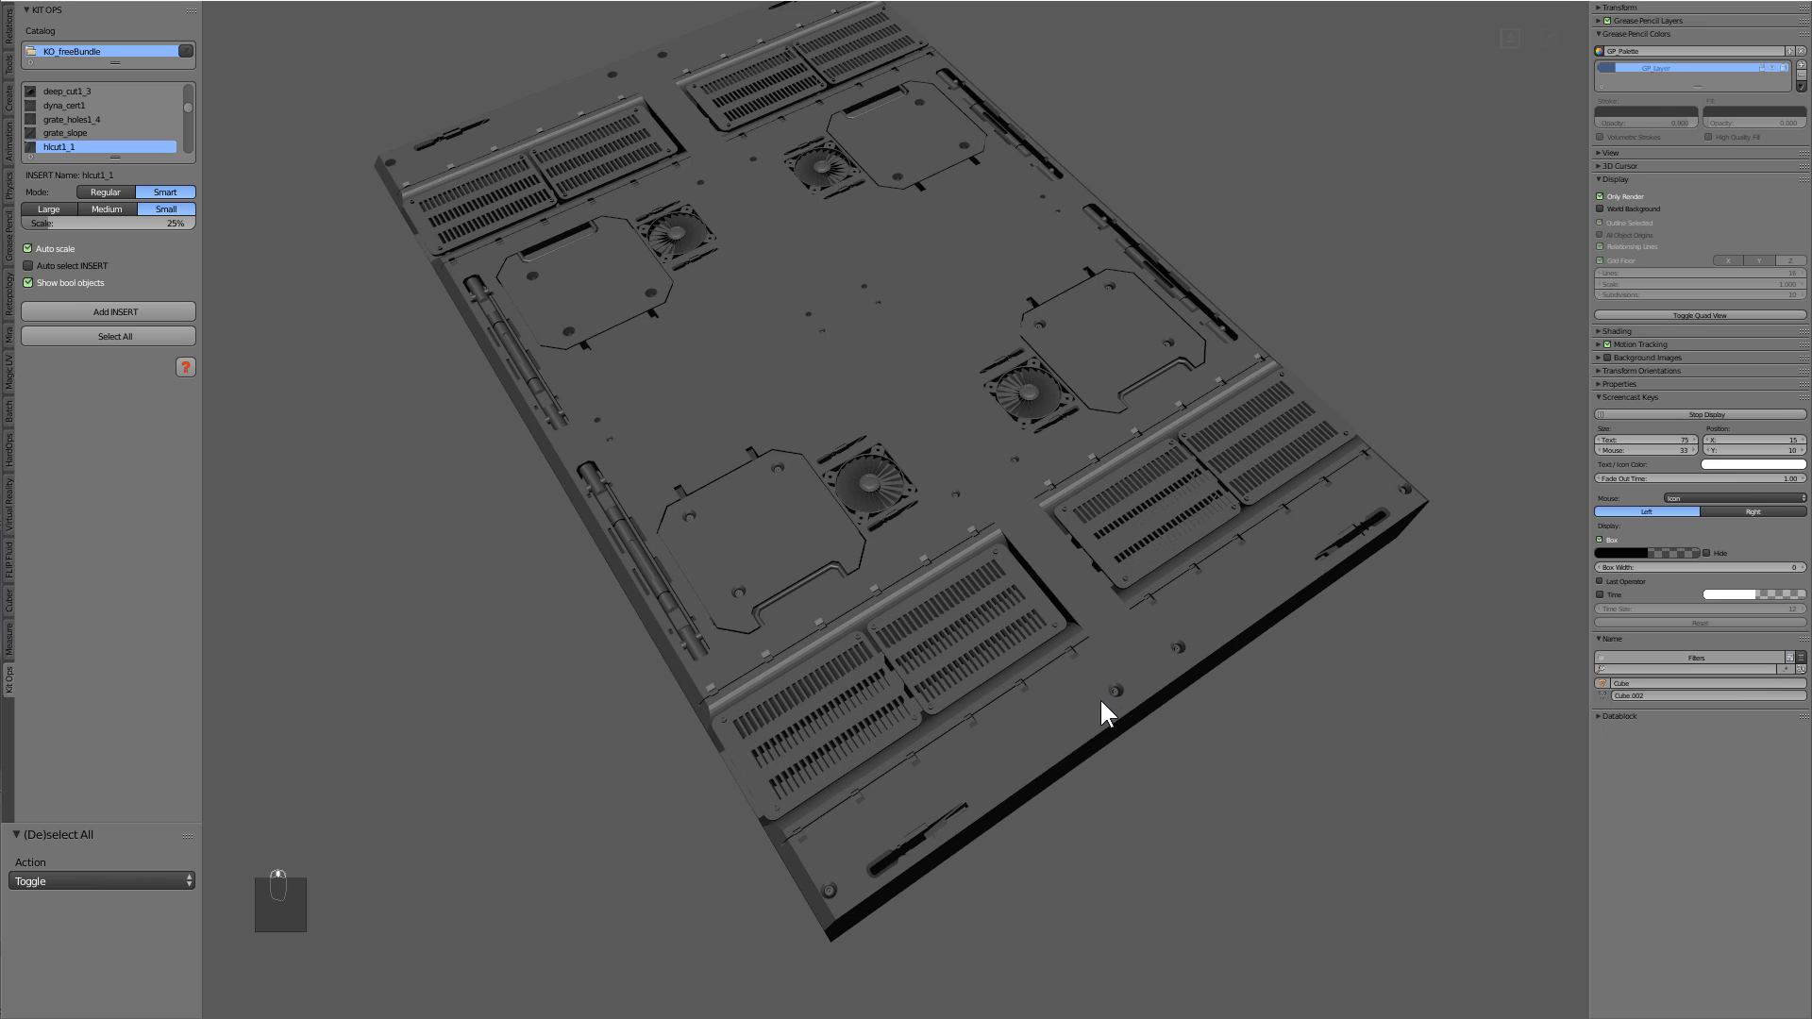
pyautogui.hotkey('shift', 'z')
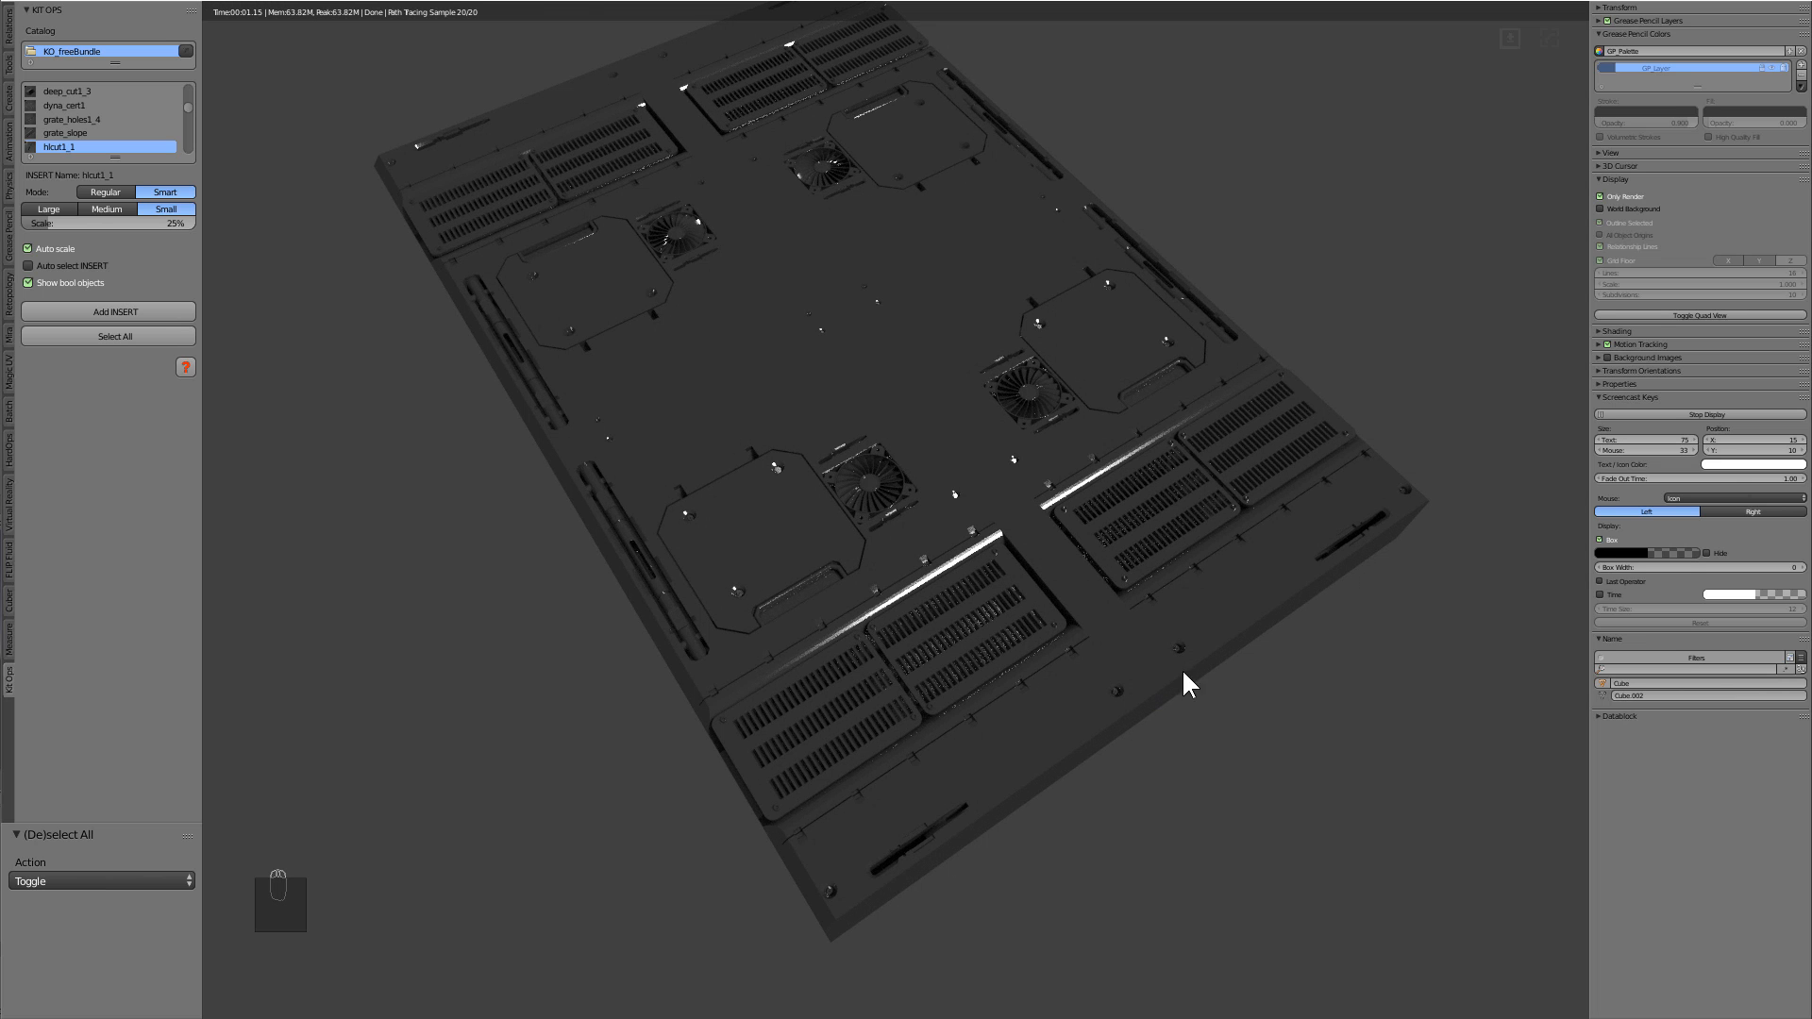
pyautogui.hotkey('ctrl', '`')
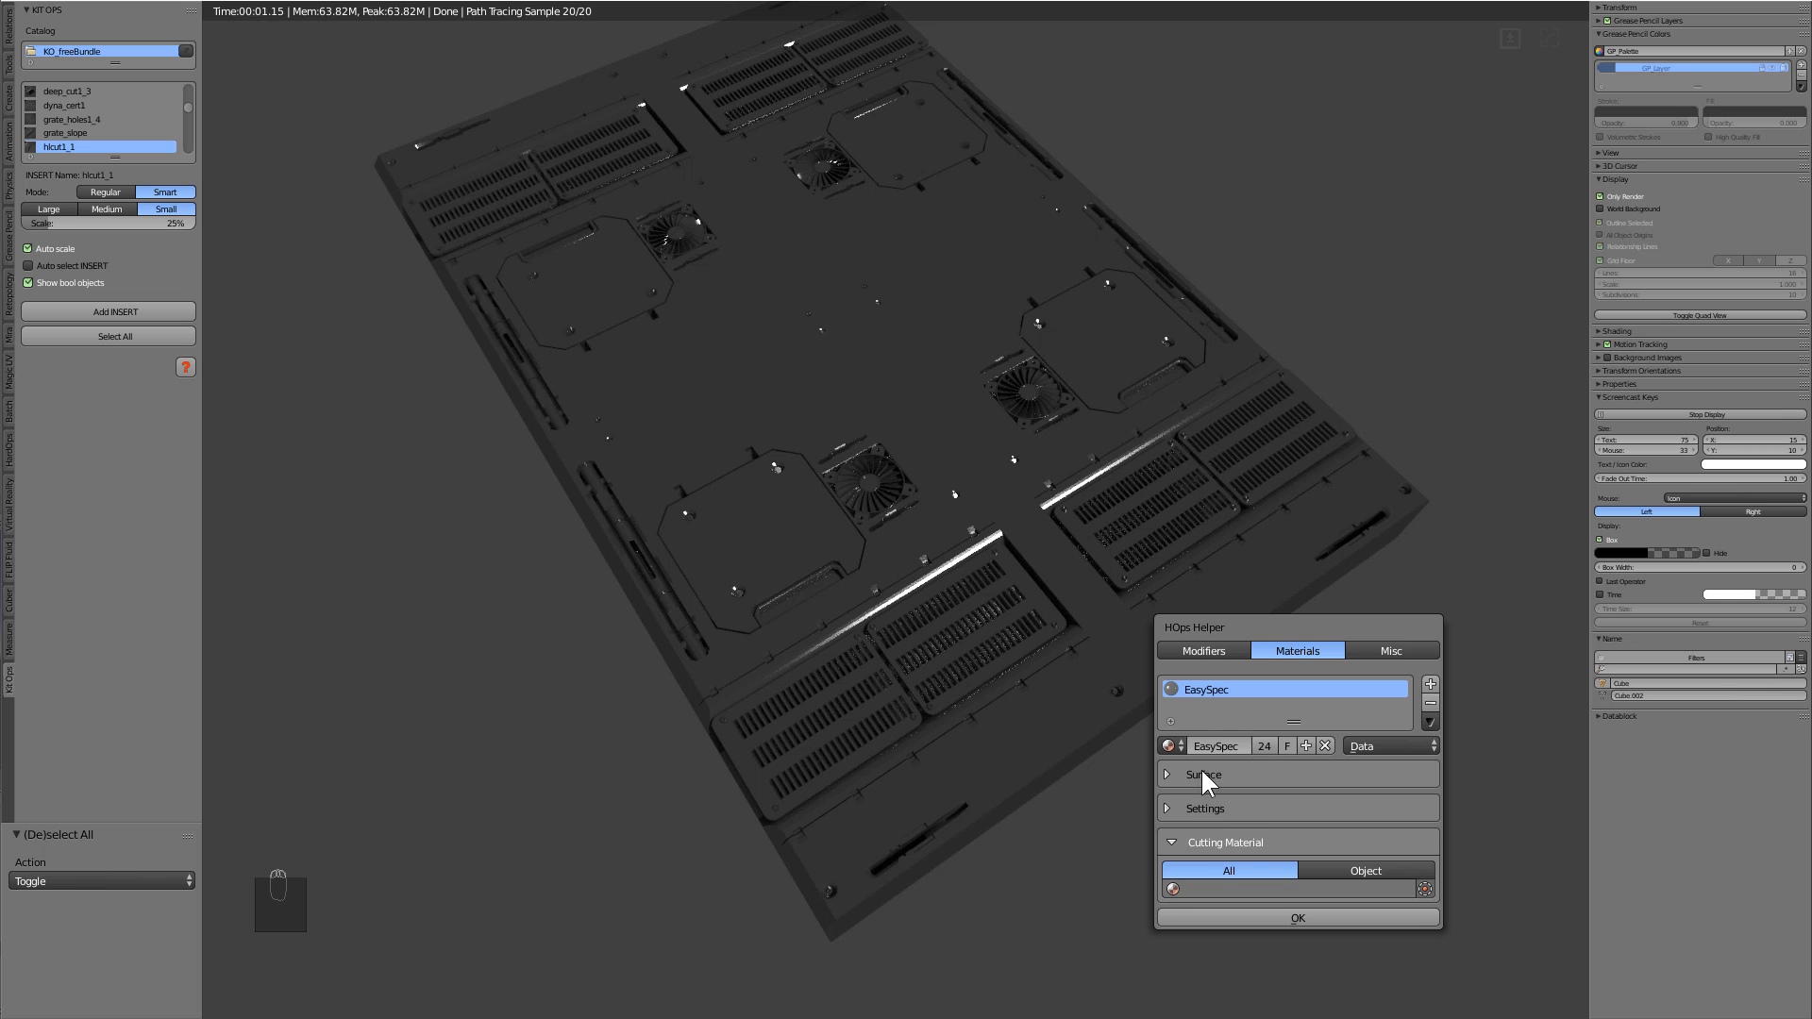
pyautogui.click(1200, 772)
pyautogui.moveTo(1407, 852); pyautogui.dragTo(1548, 852)
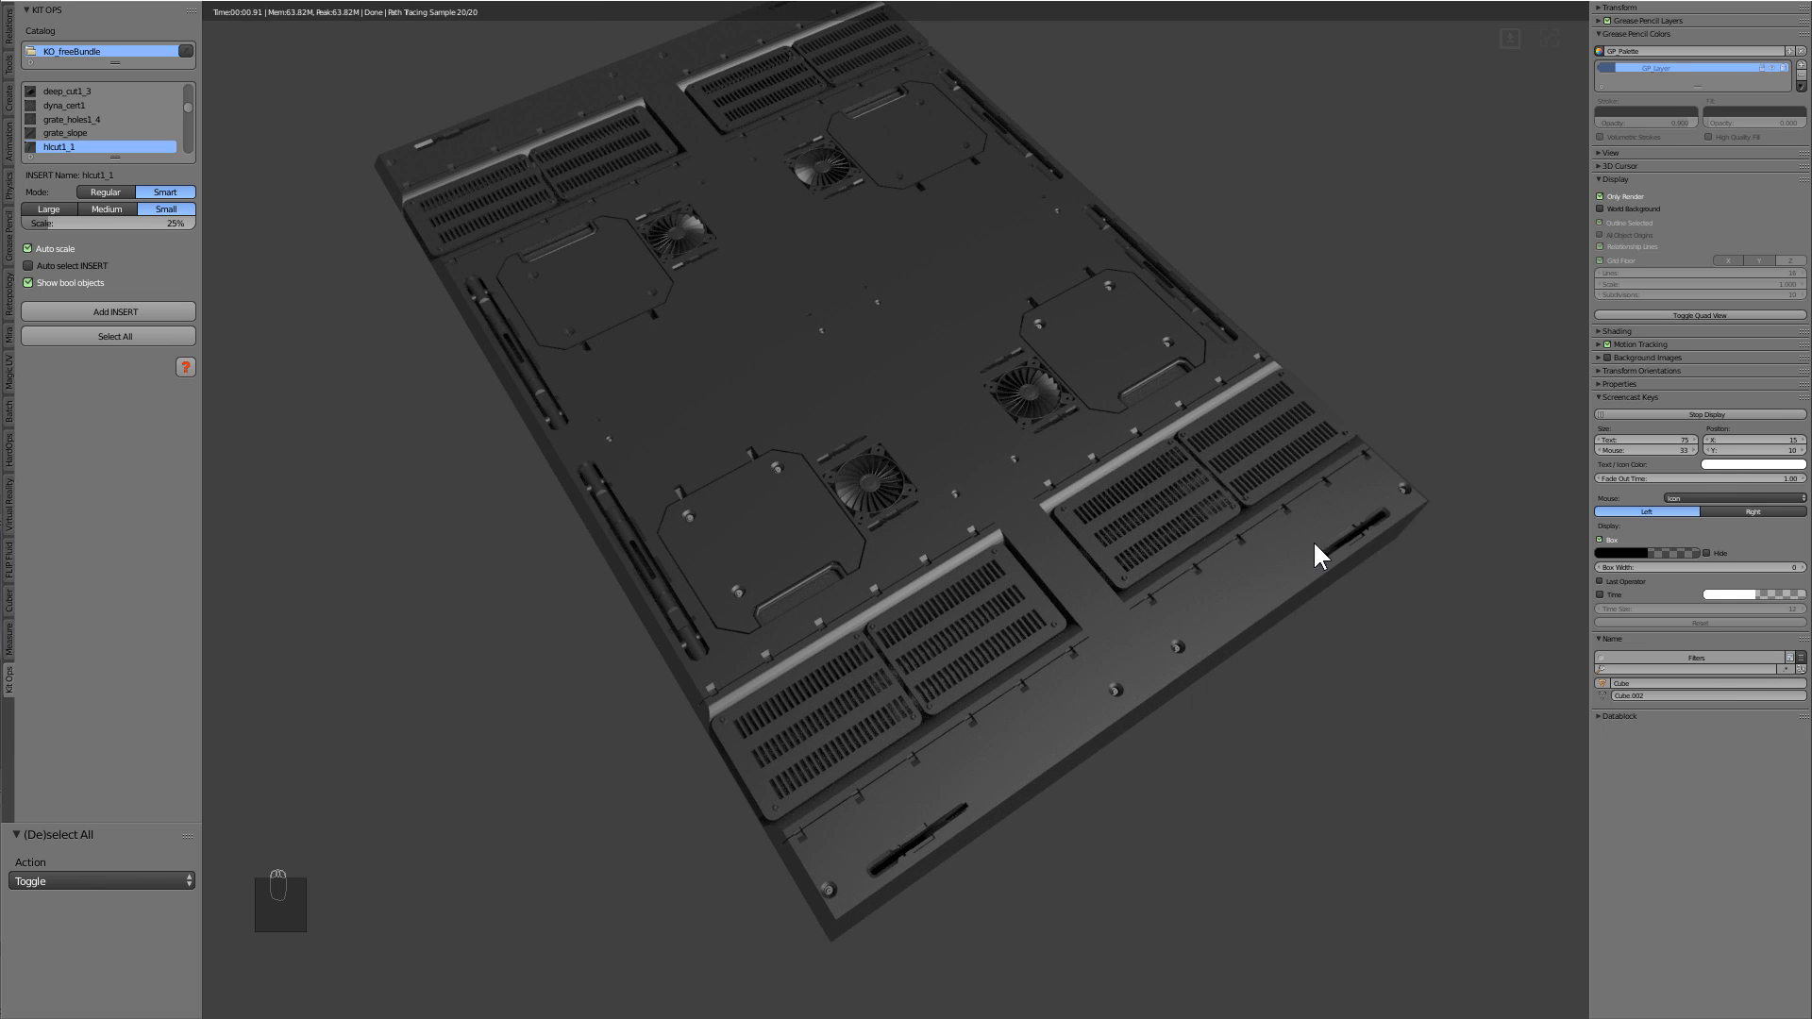
# Place a piping_side1_1 insert from KO_freeBundle on the left middle area of the panel in orthographic top view.
pyautogui.moveTo(1312, 540)
pyautogui.mouseDown(button='middle')
pyautogui.moveTo(1304, 525)
pyautogui.moveTo(1406, 590)
pyautogui.moveTo(1007, 563)
pyautogui.moveTo(1095, 627)
pyautogui.moveTo(1232, 629)
pyautogui.moveTo(1187, 620)
pyautogui.mouseUp(button='middle')
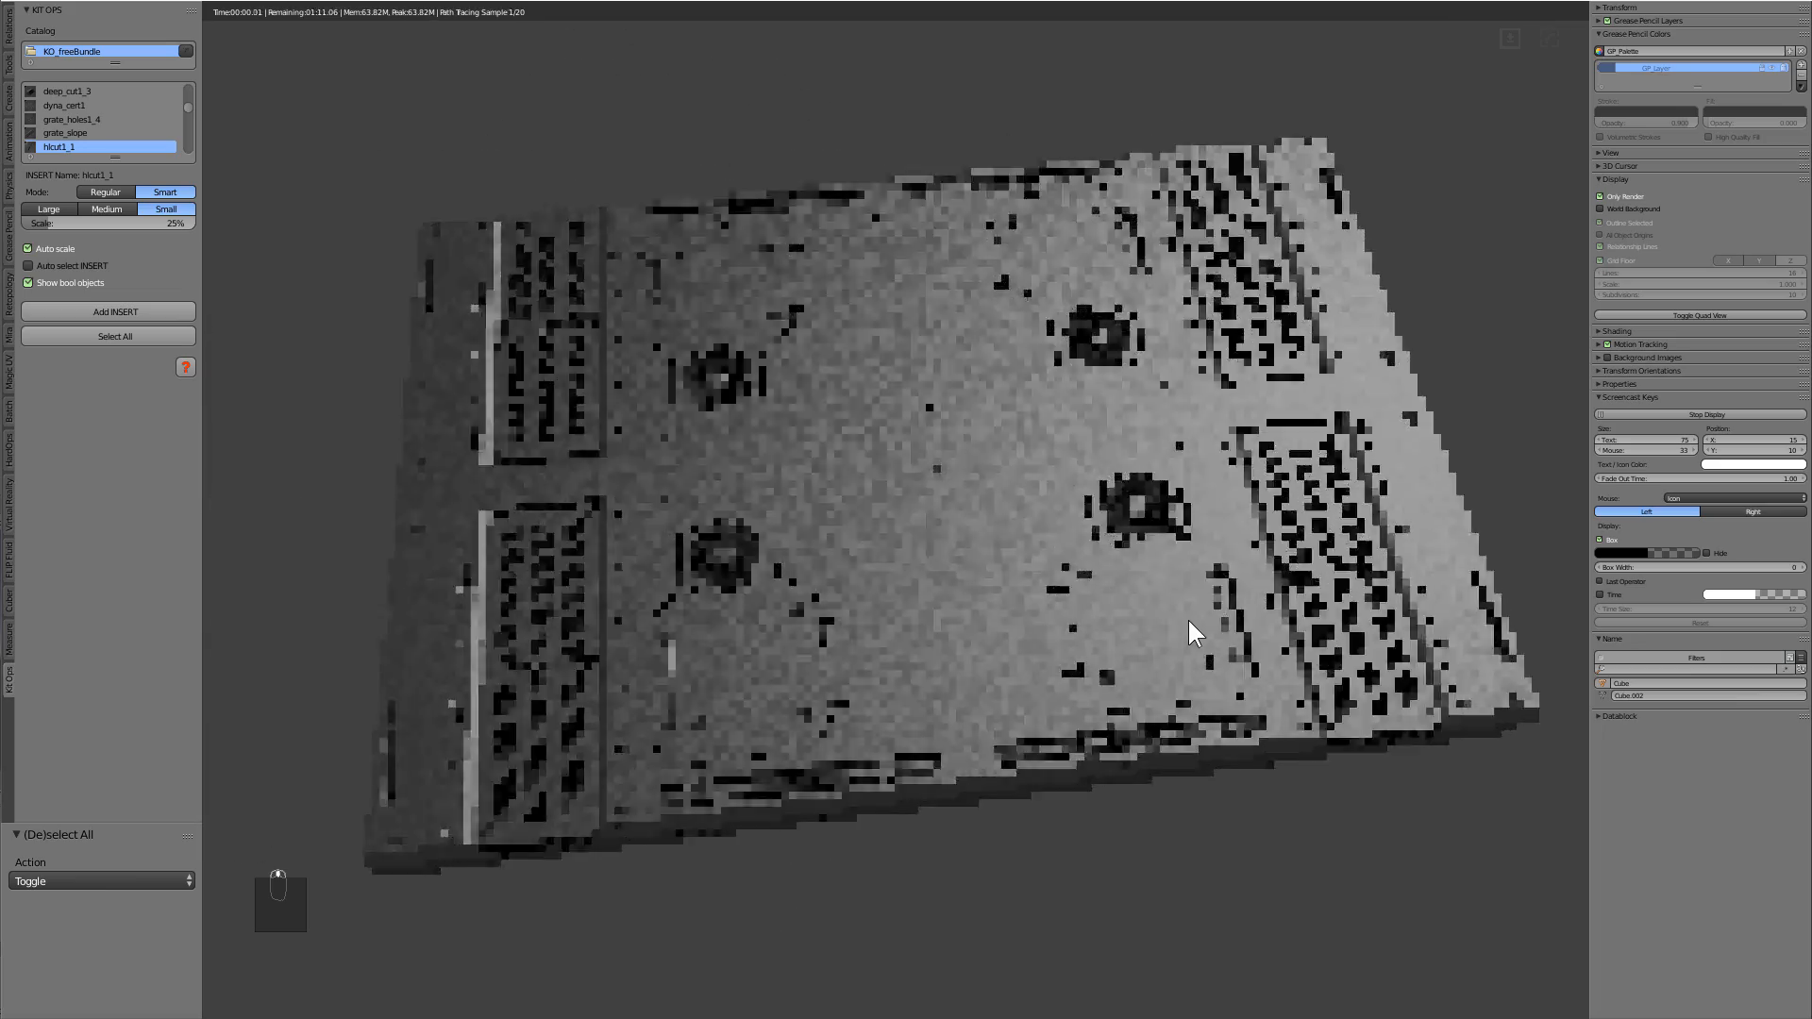
pyautogui.moveTo(1028, 428); pyautogui.dragTo(1079, 484, button='middle')
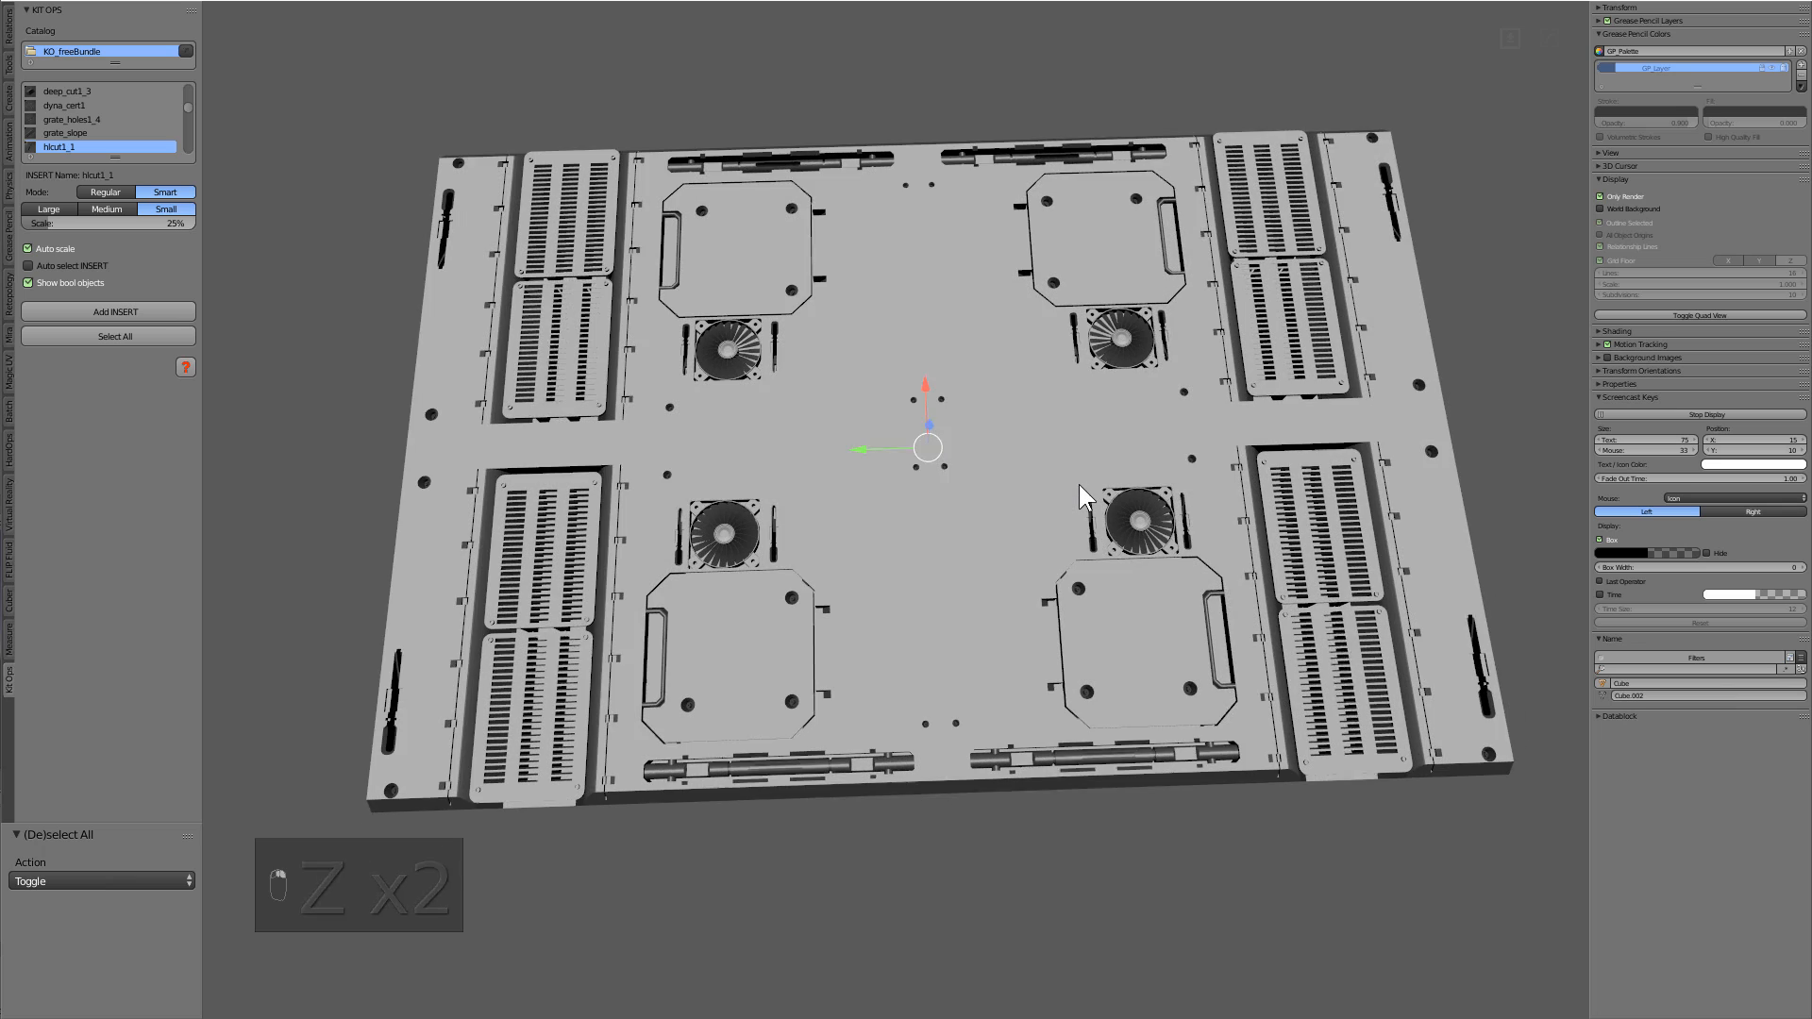
pyautogui.press('KP_7')
pyautogui.press('KP_5')
pyautogui.scroll(-4, 1094, 509)
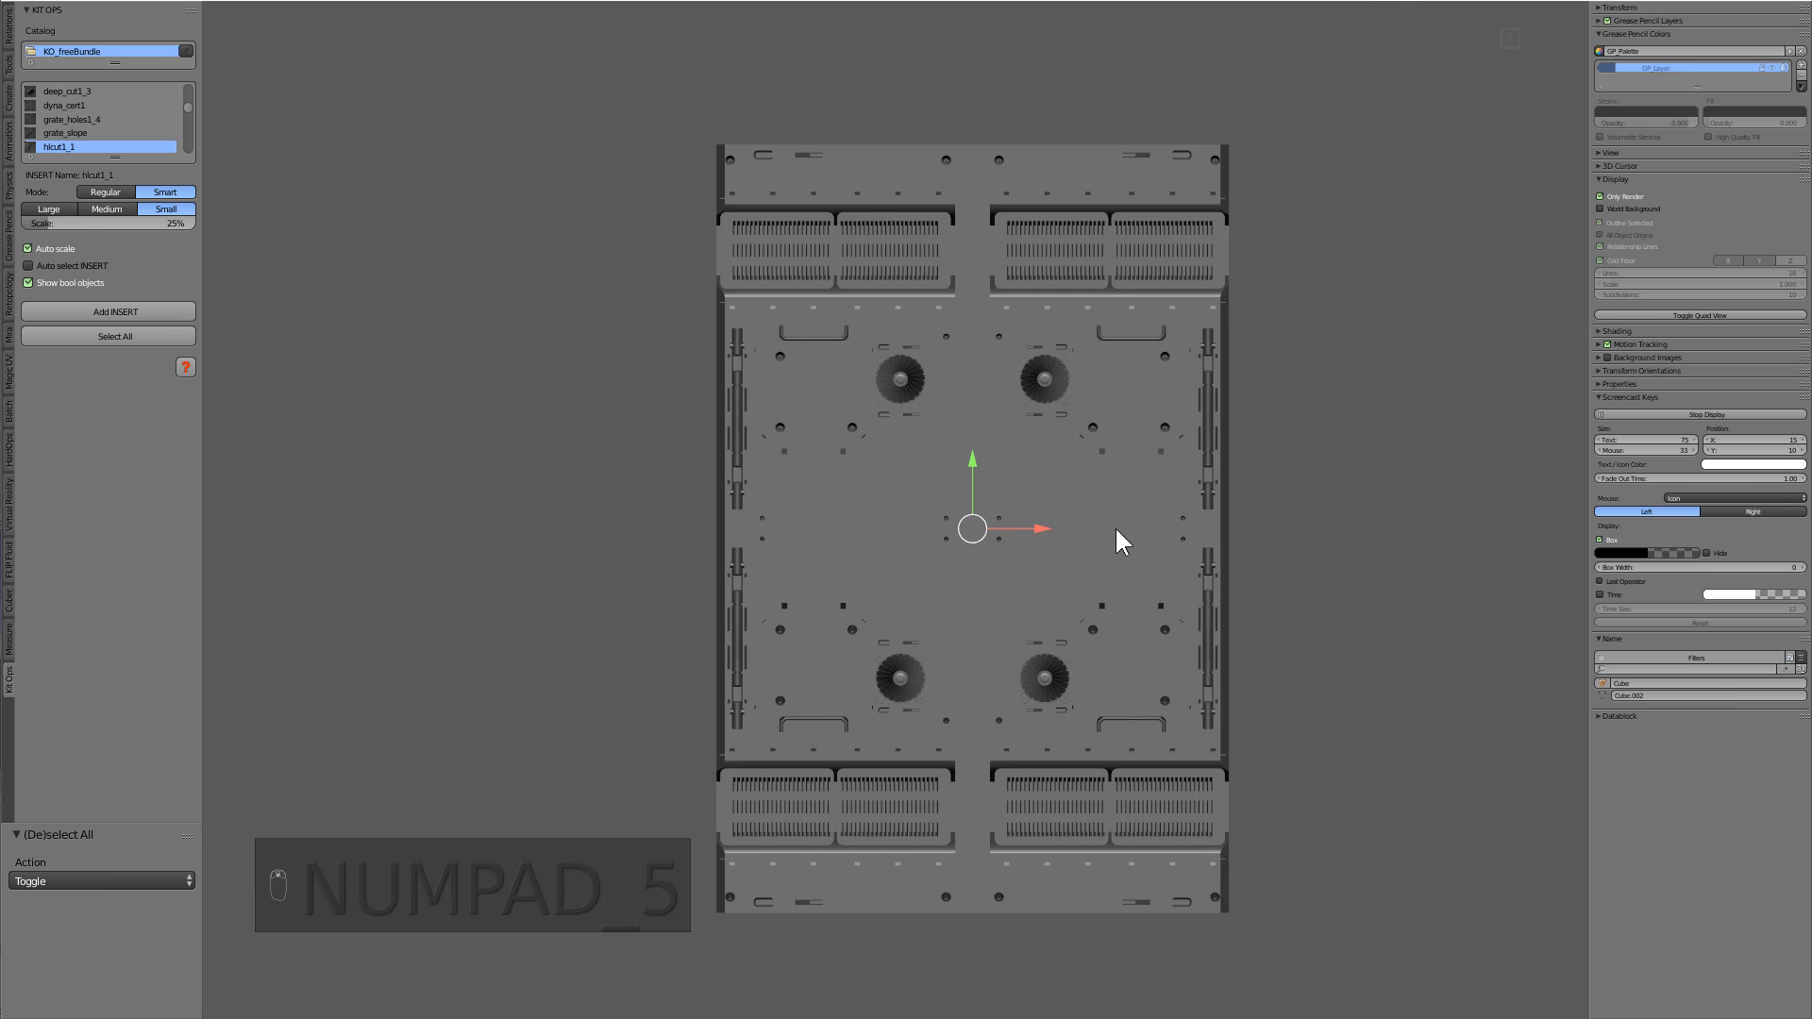
pyautogui.click(185, 51)
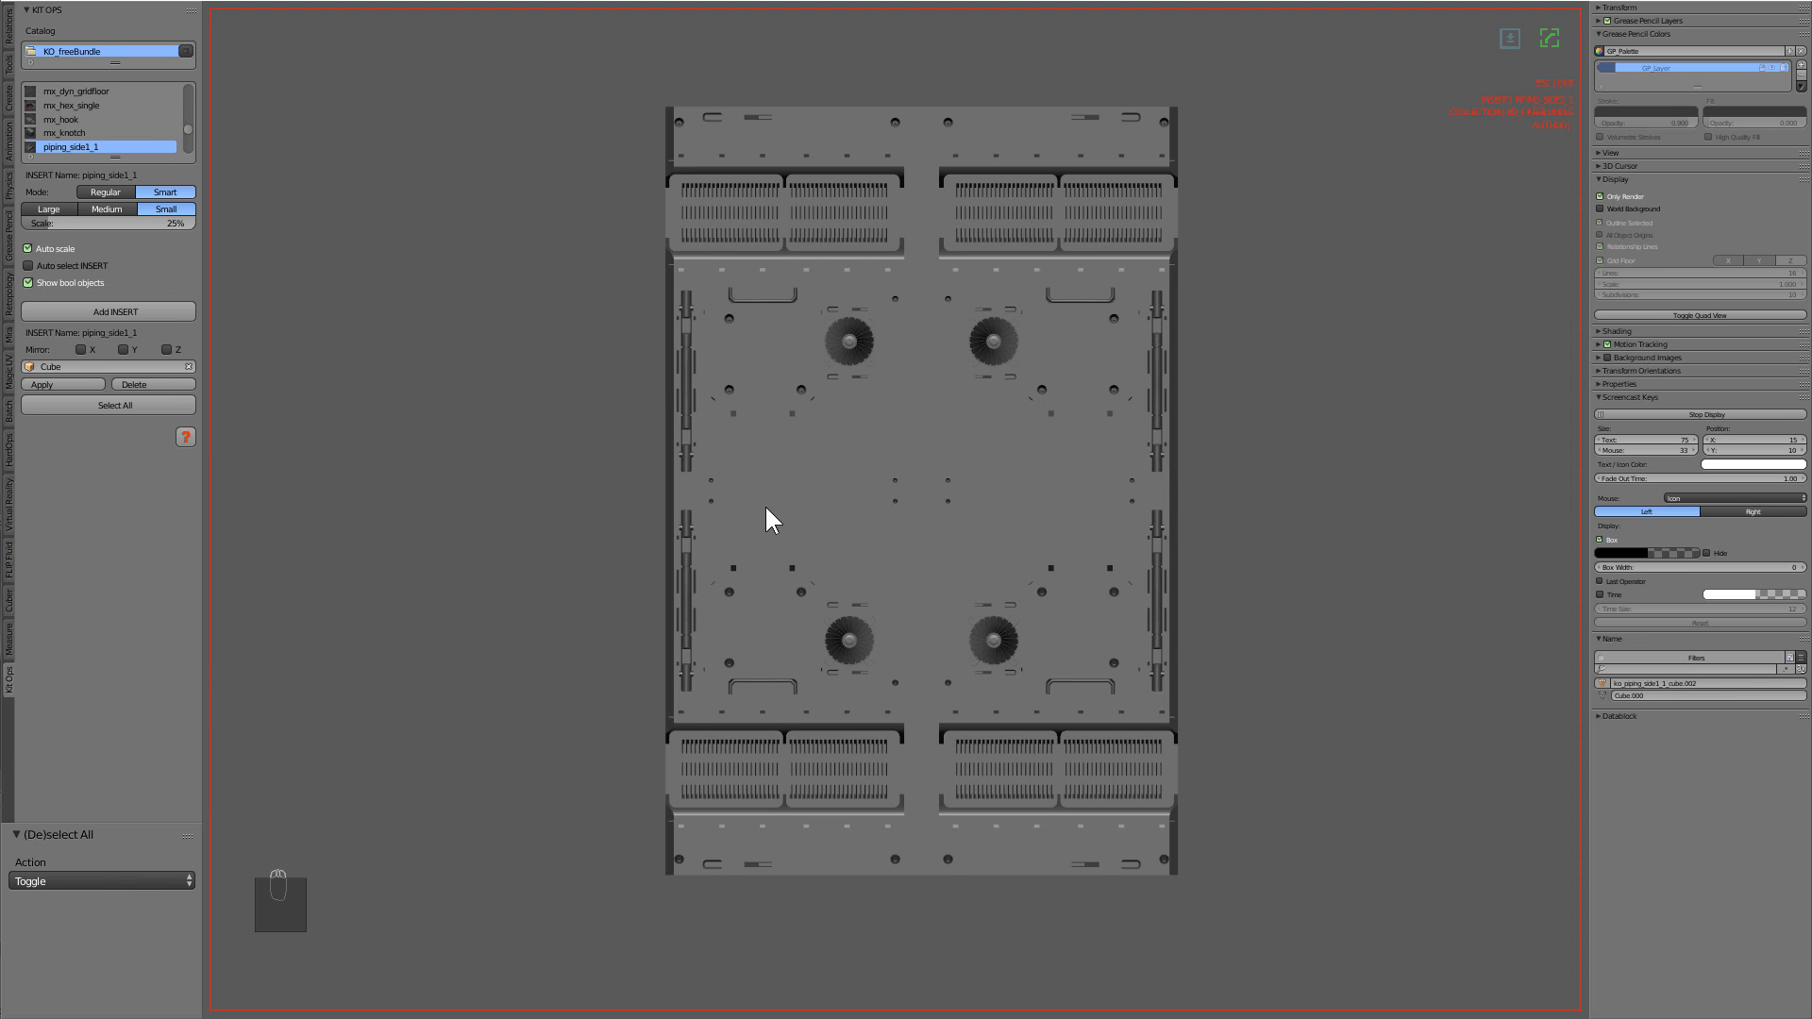
pyautogui.click(789, 530)
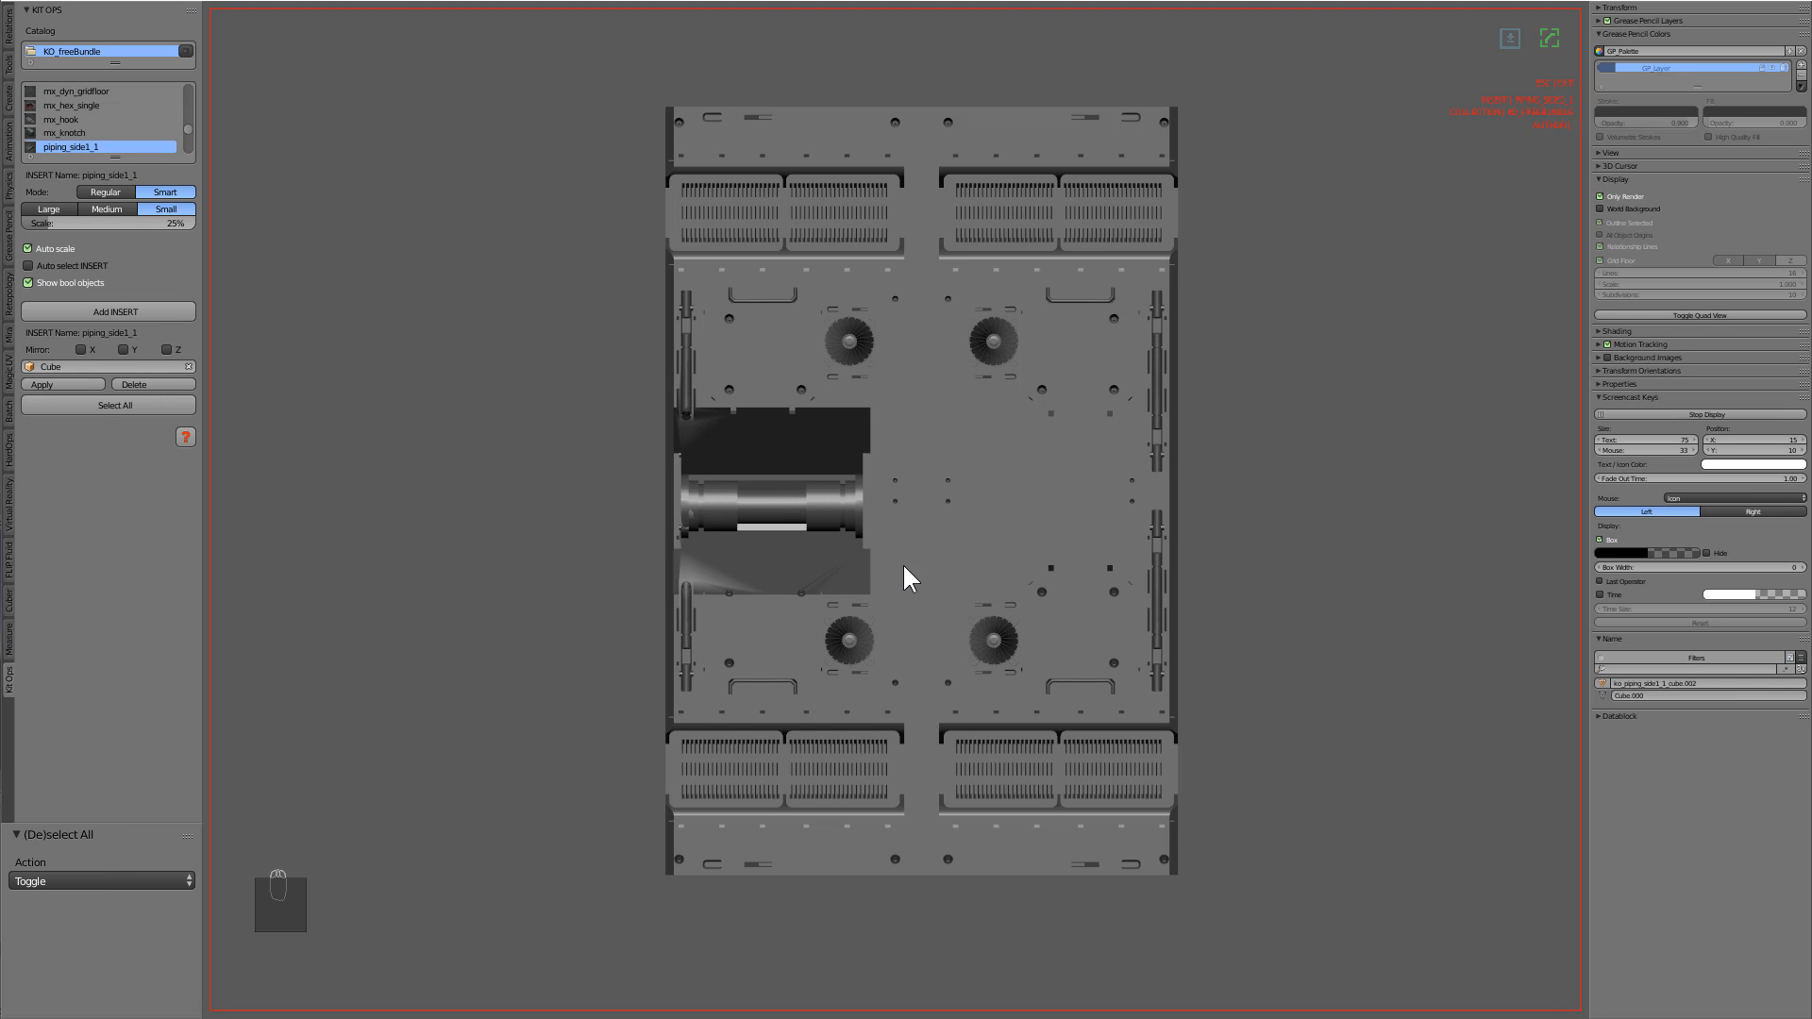
# Scale the piping insert by about 0.323 and move it about -0.041 in X and -0.340 in Y toward the lower-left hatch.
pyautogui.scroll(5, 902, 562)
pyautogui.press('s')
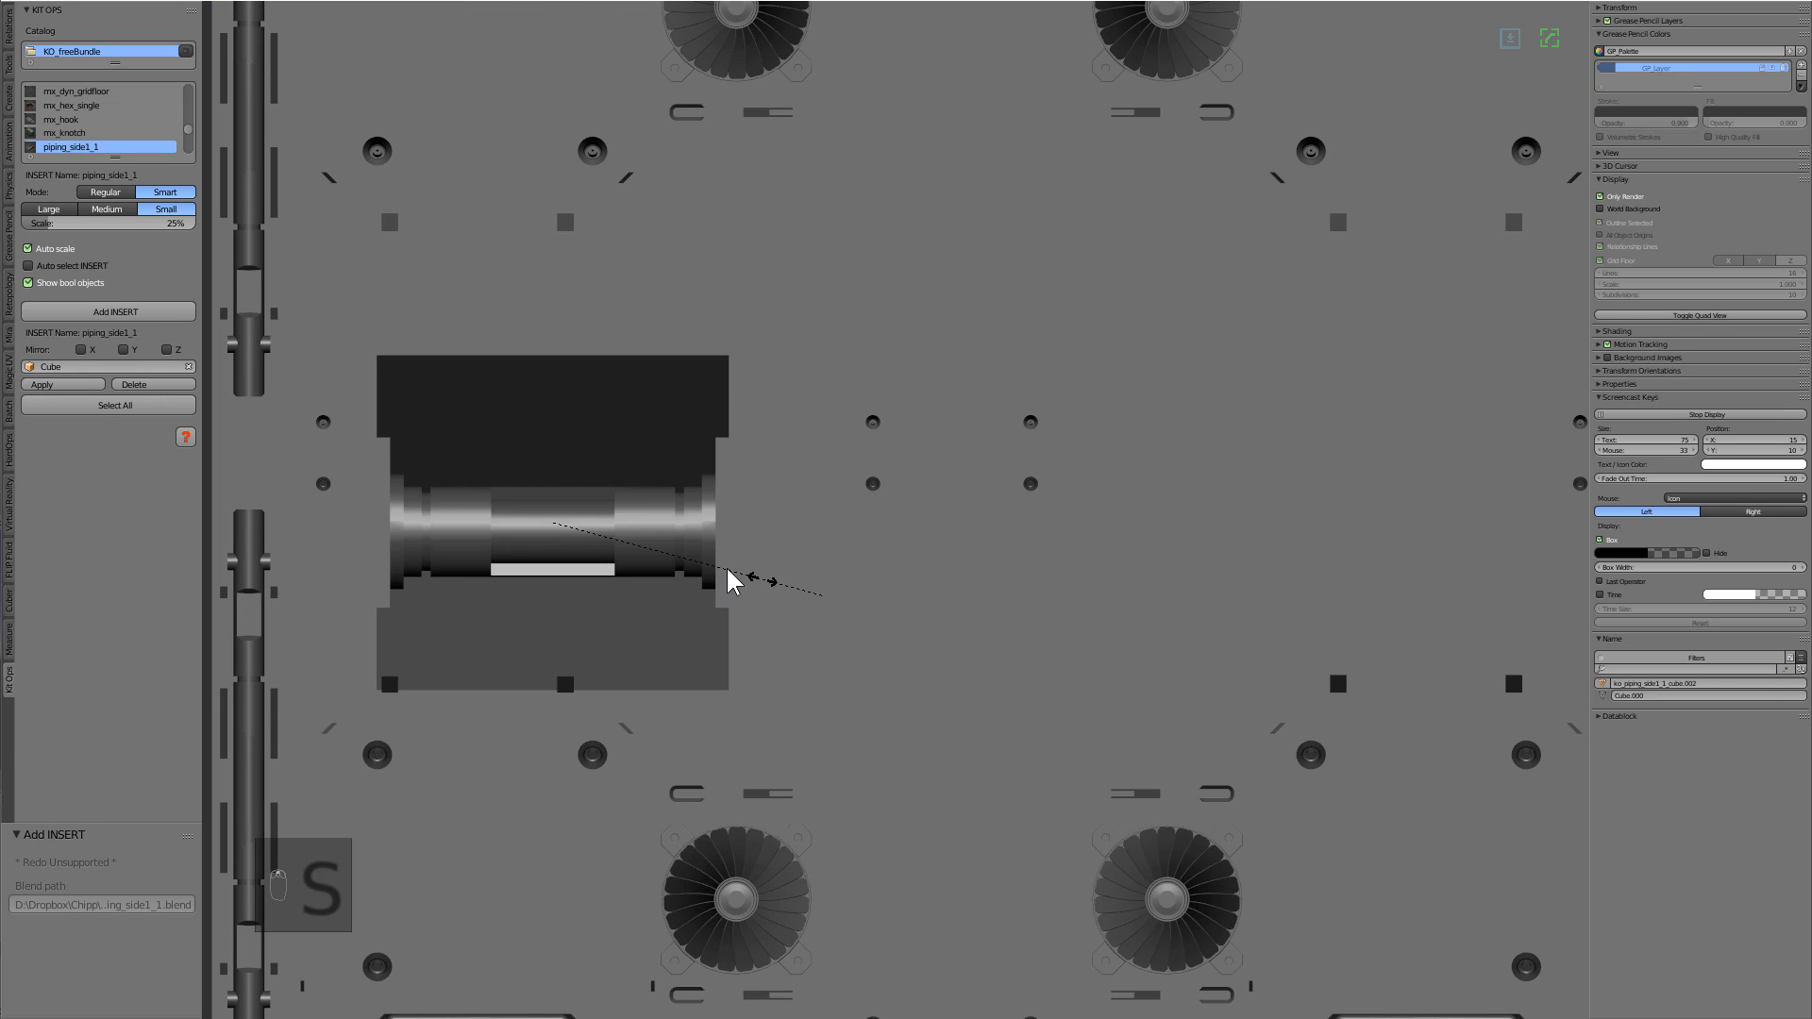
pyautogui.click(677, 564)
pyautogui.press('z')
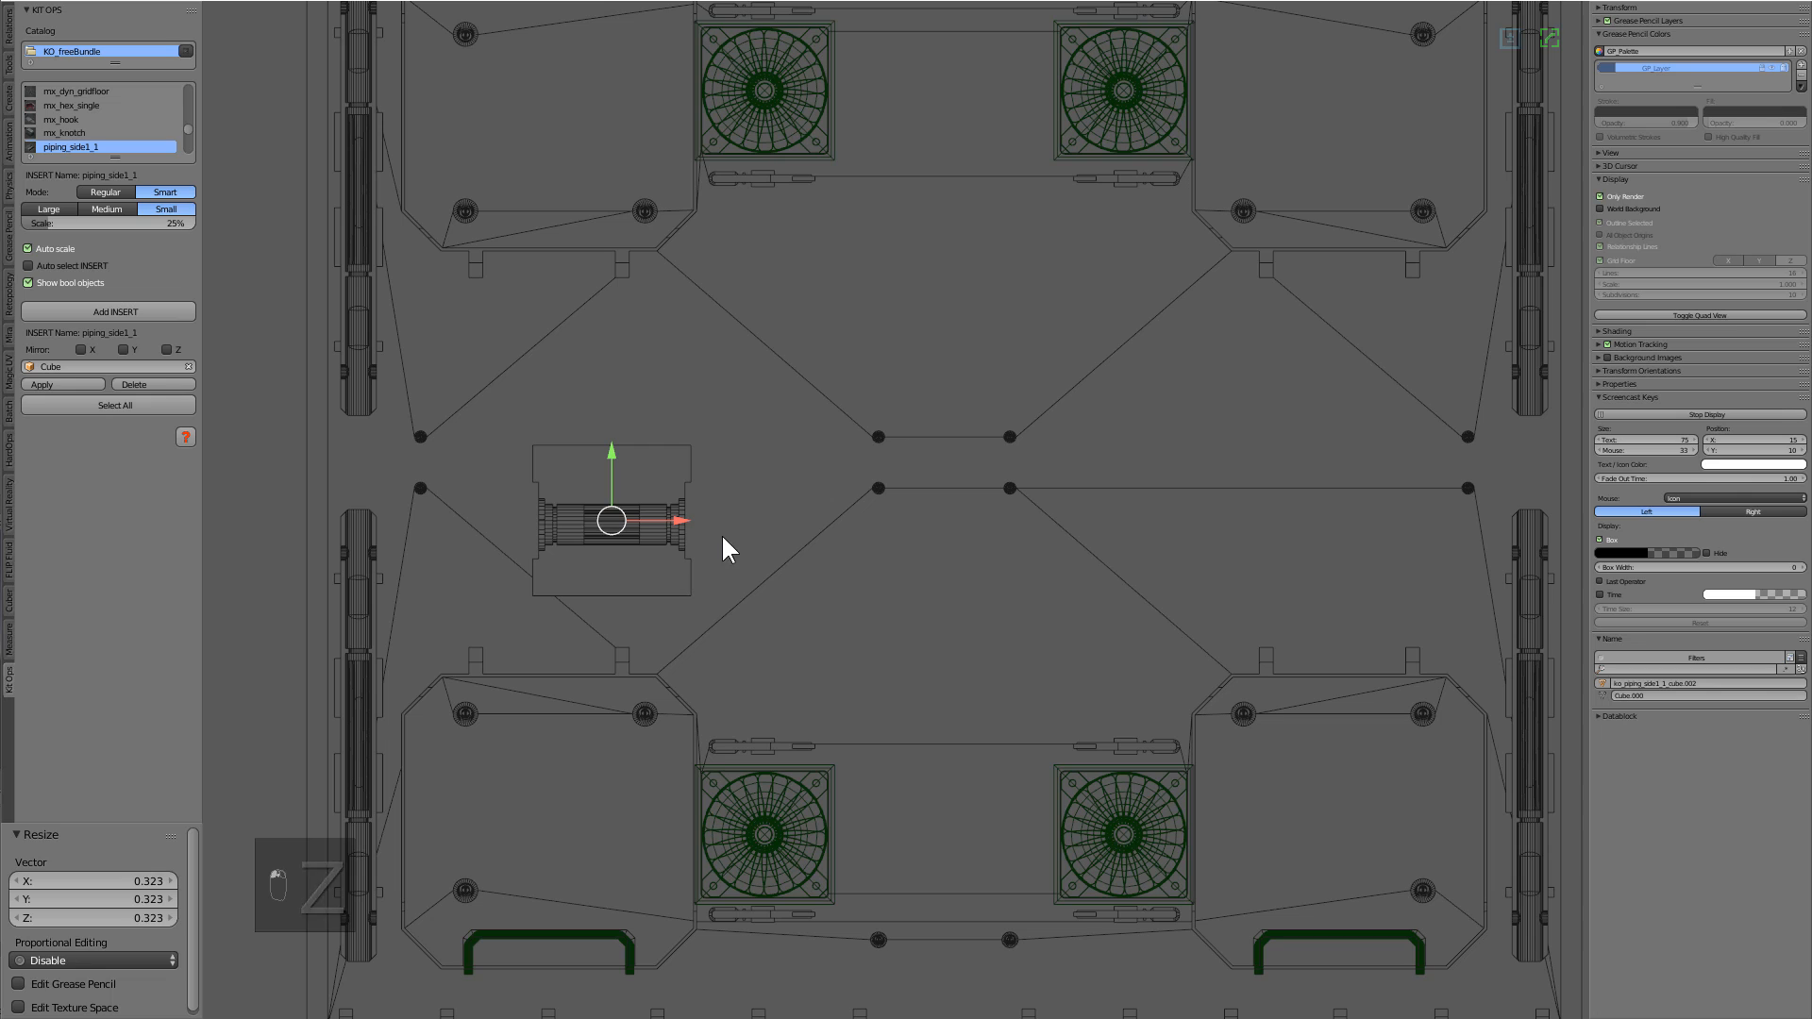
pyautogui.press('g')
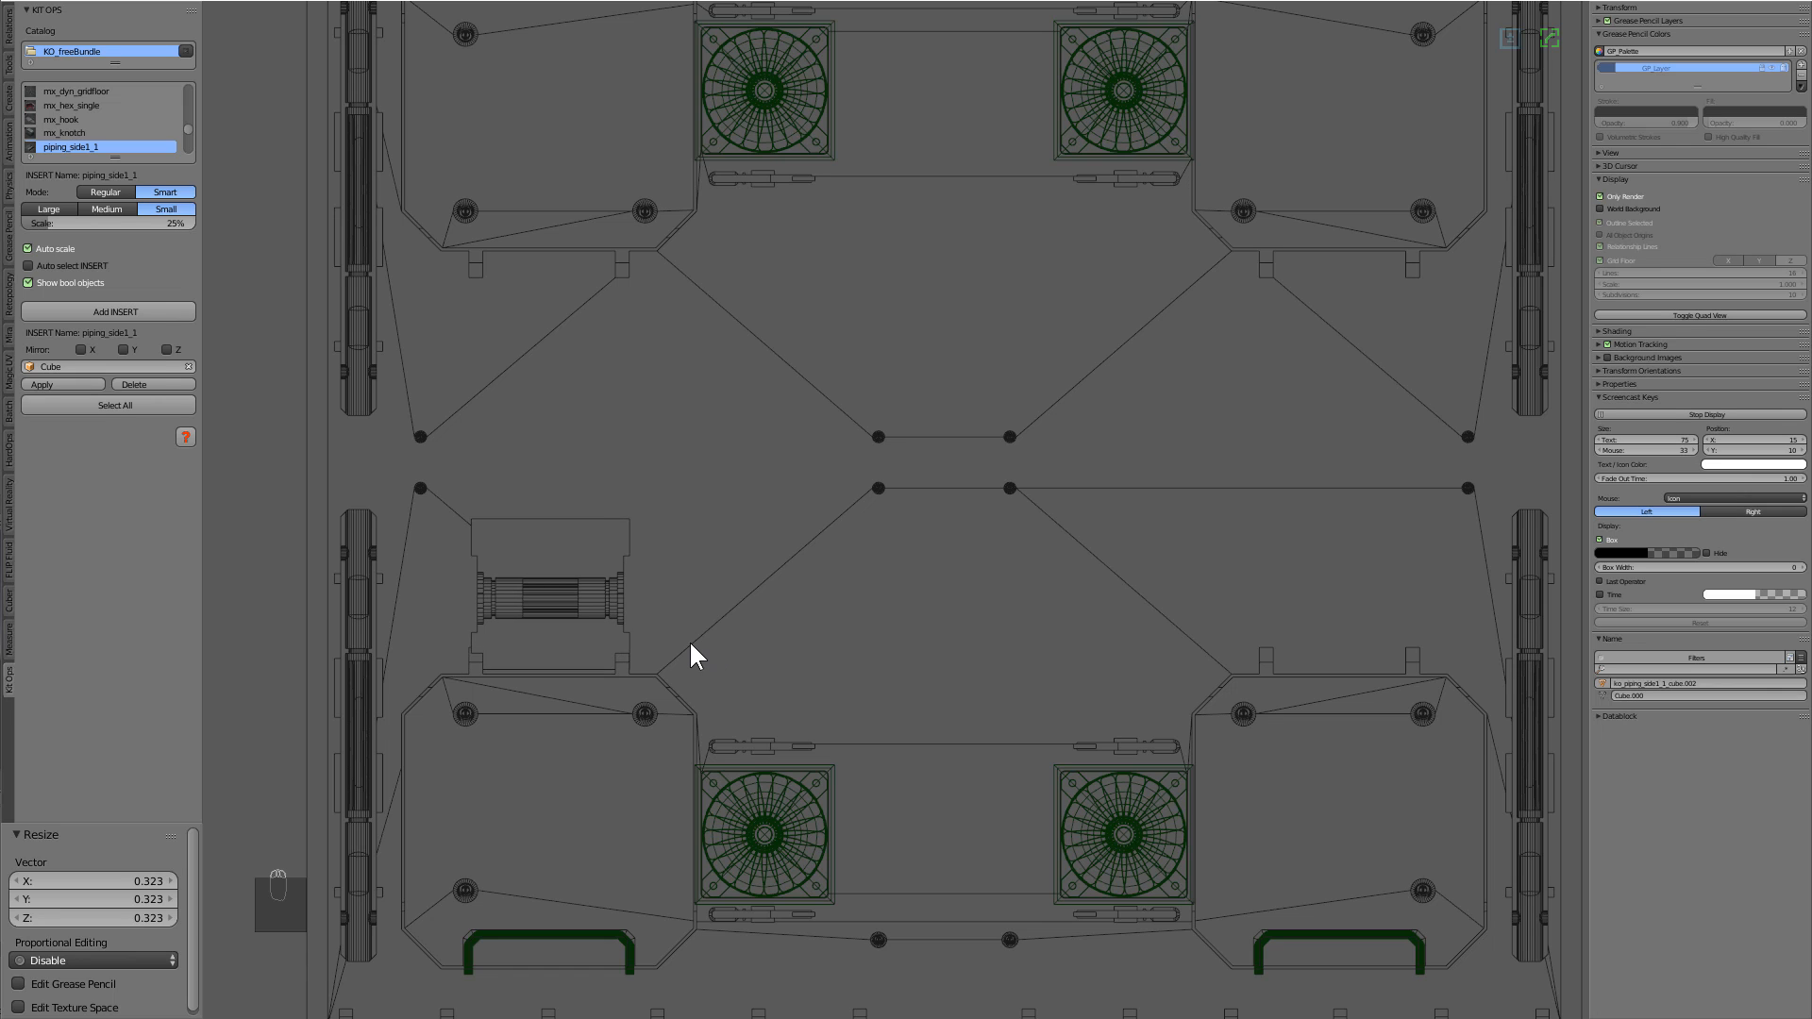
pyautogui.click(682, 642)
pyautogui.press('s')
pyautogui.rightClick(870, 699)
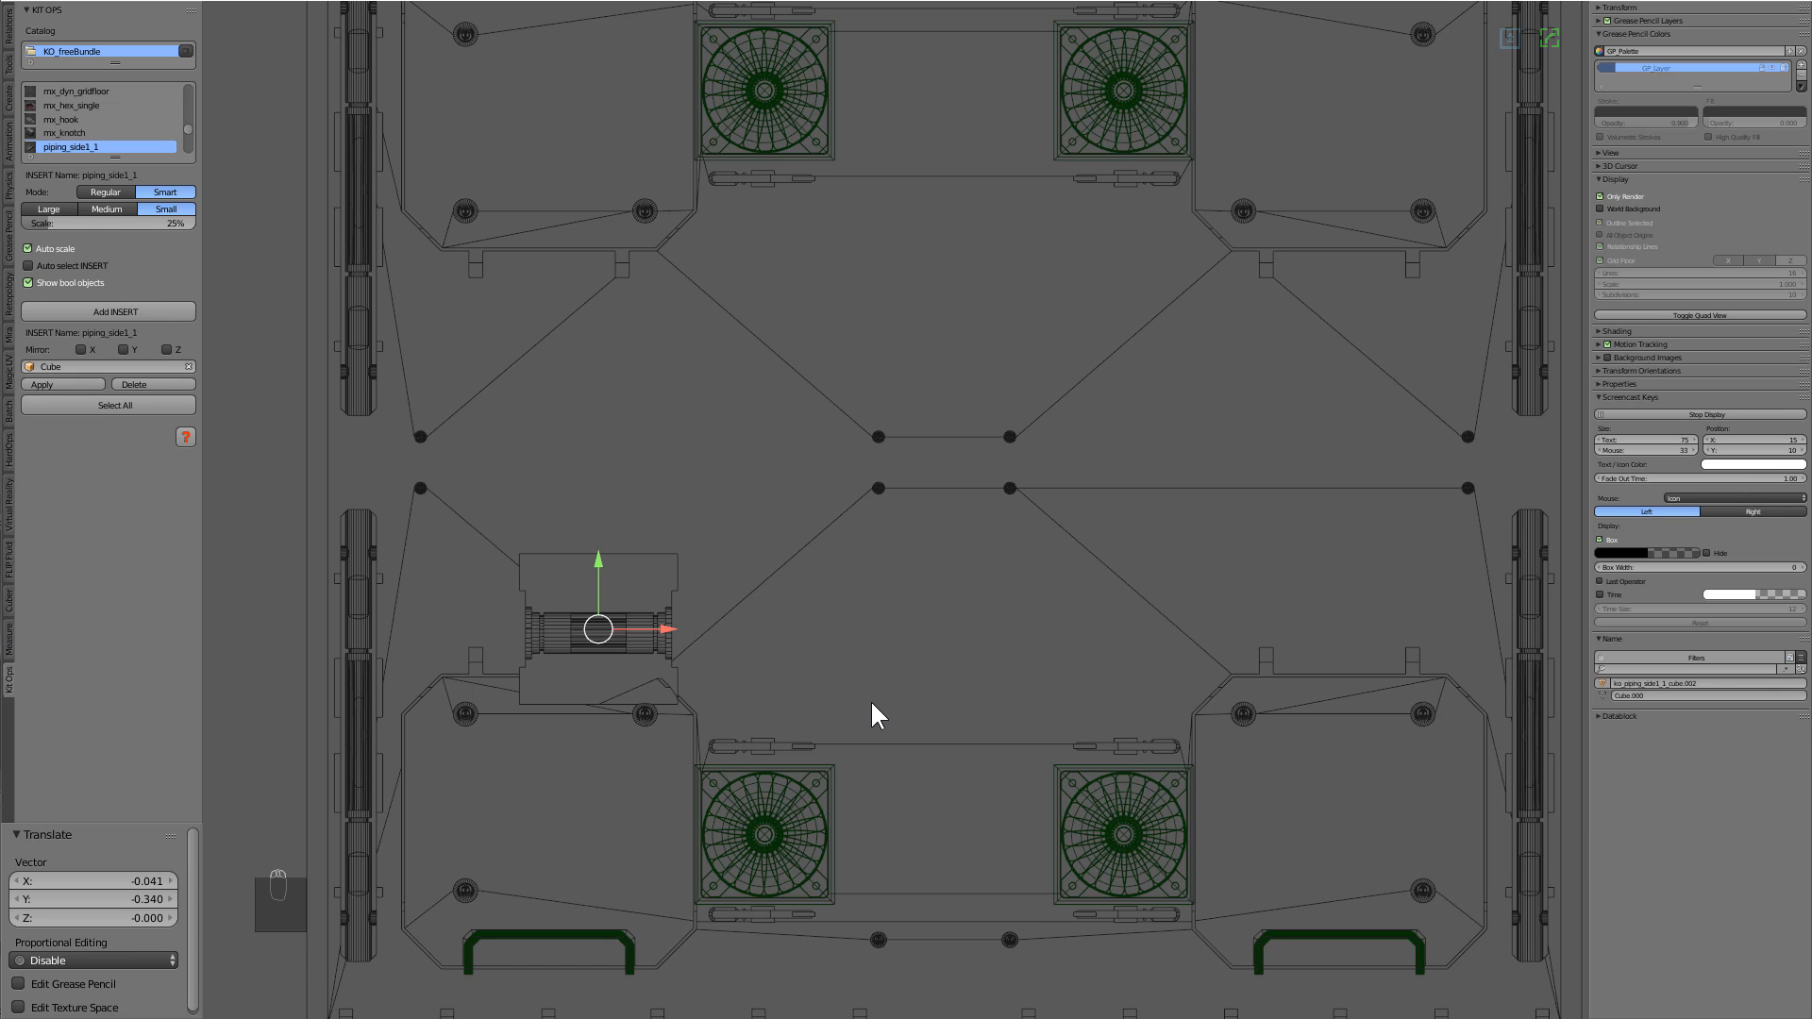
# Move the piping insert about -0.165 in X and 0.117 in Y, and scale it by about 0.574.
pyautogui.scroll(2, 872, 703)
pyautogui.press('g')
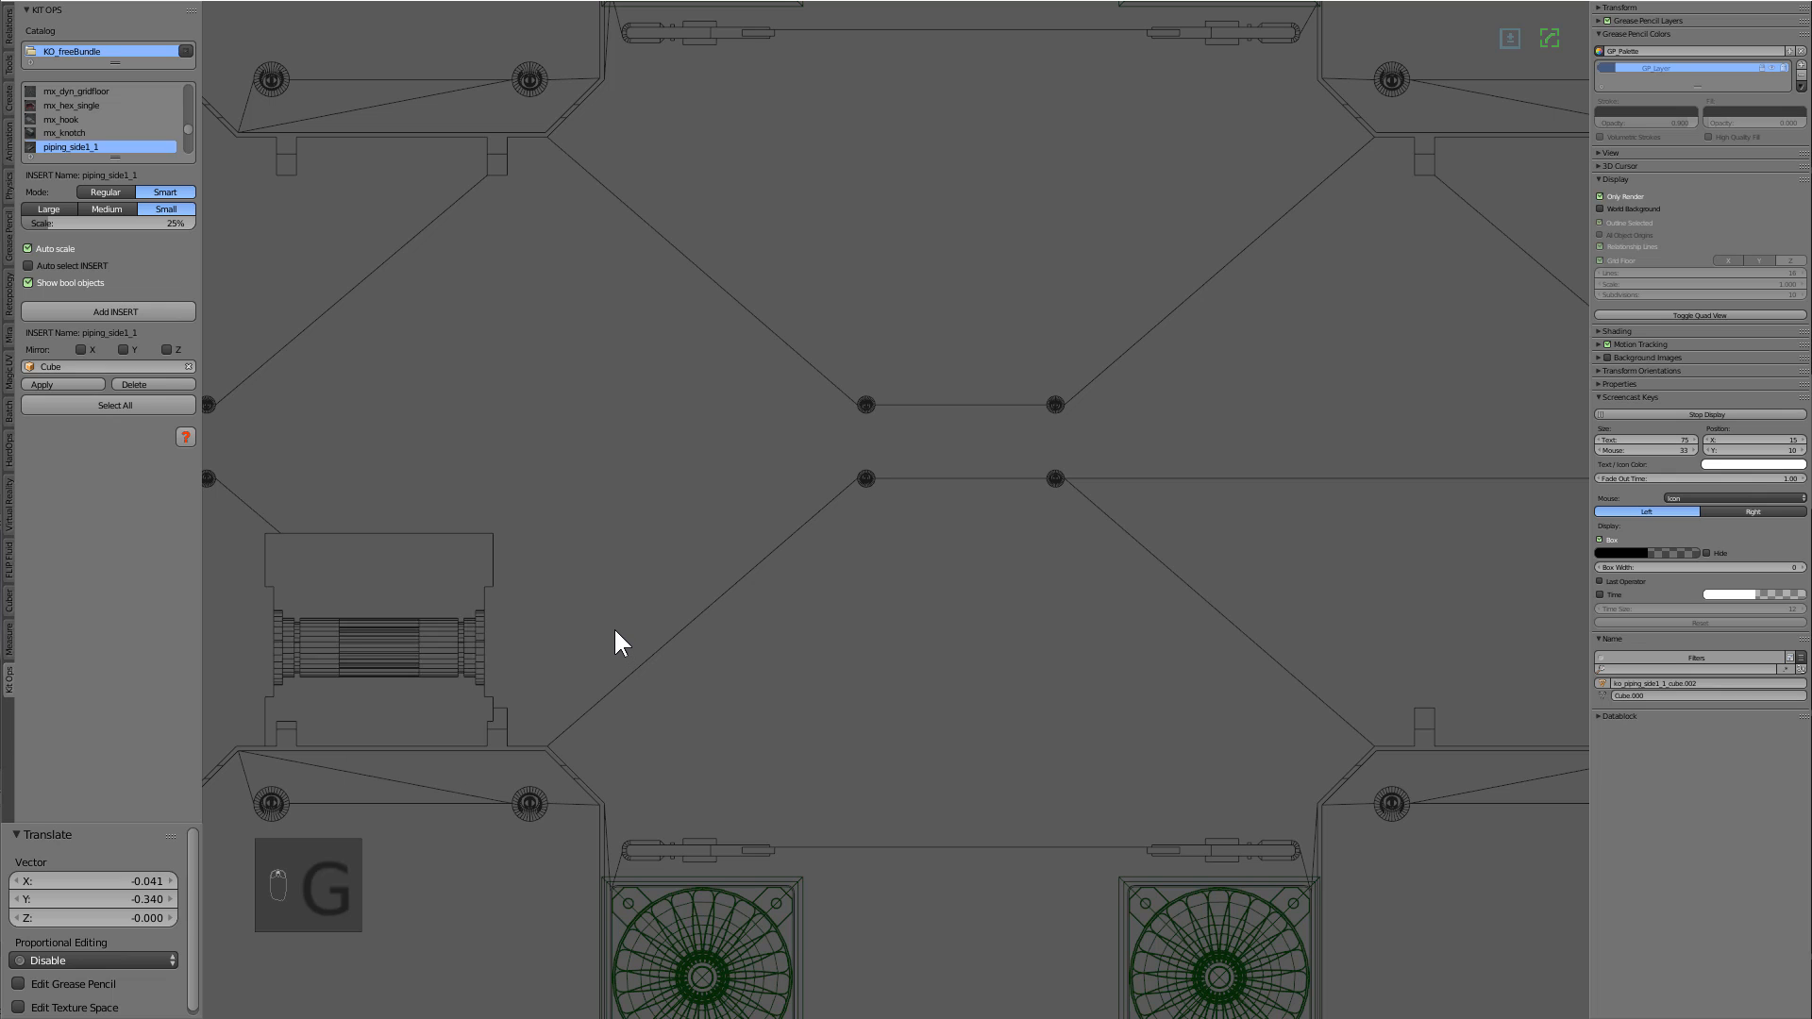
pyautogui.click(730, 612)
pyautogui.press('z')
pyautogui.moveTo(676, 614)
pyautogui.mouseDown(button='middle')
pyautogui.moveTo(720, 570)
pyautogui.moveTo(860, 585)
pyautogui.mouseUp(button='middle')
pyautogui.scroll(2, 861, 585)
pyautogui.press('s')
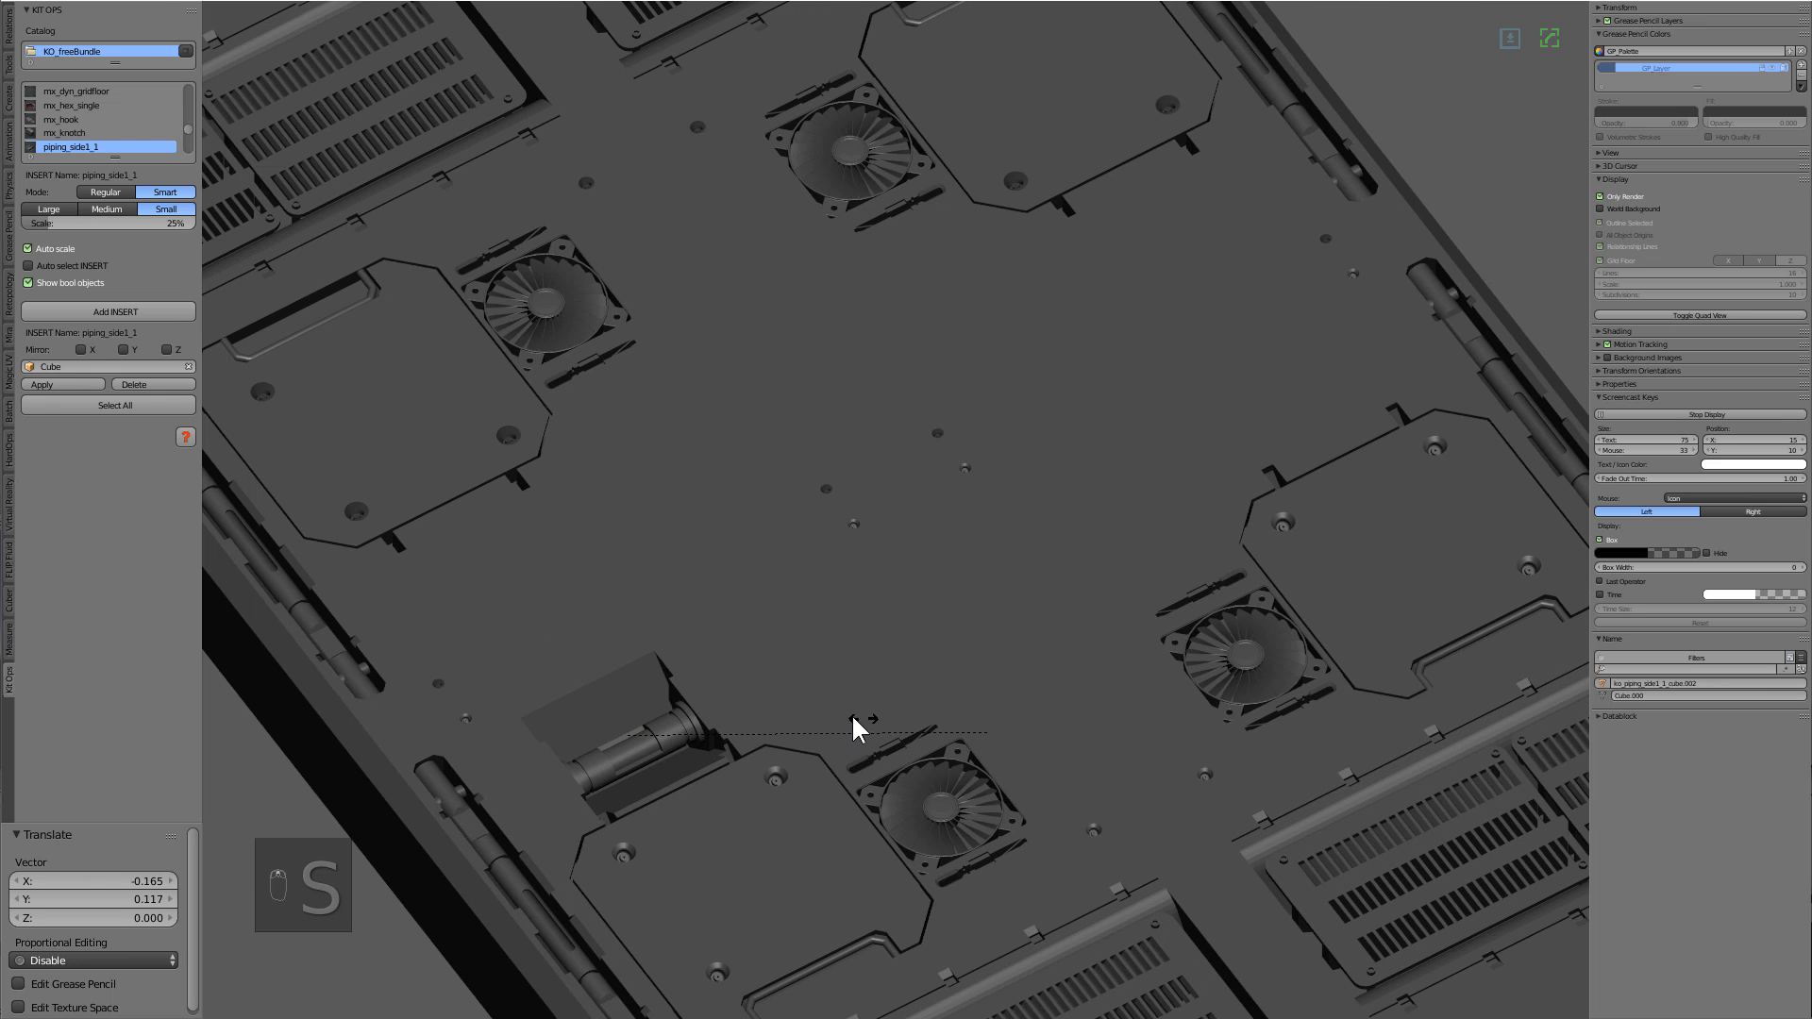
pyautogui.click(834, 711)
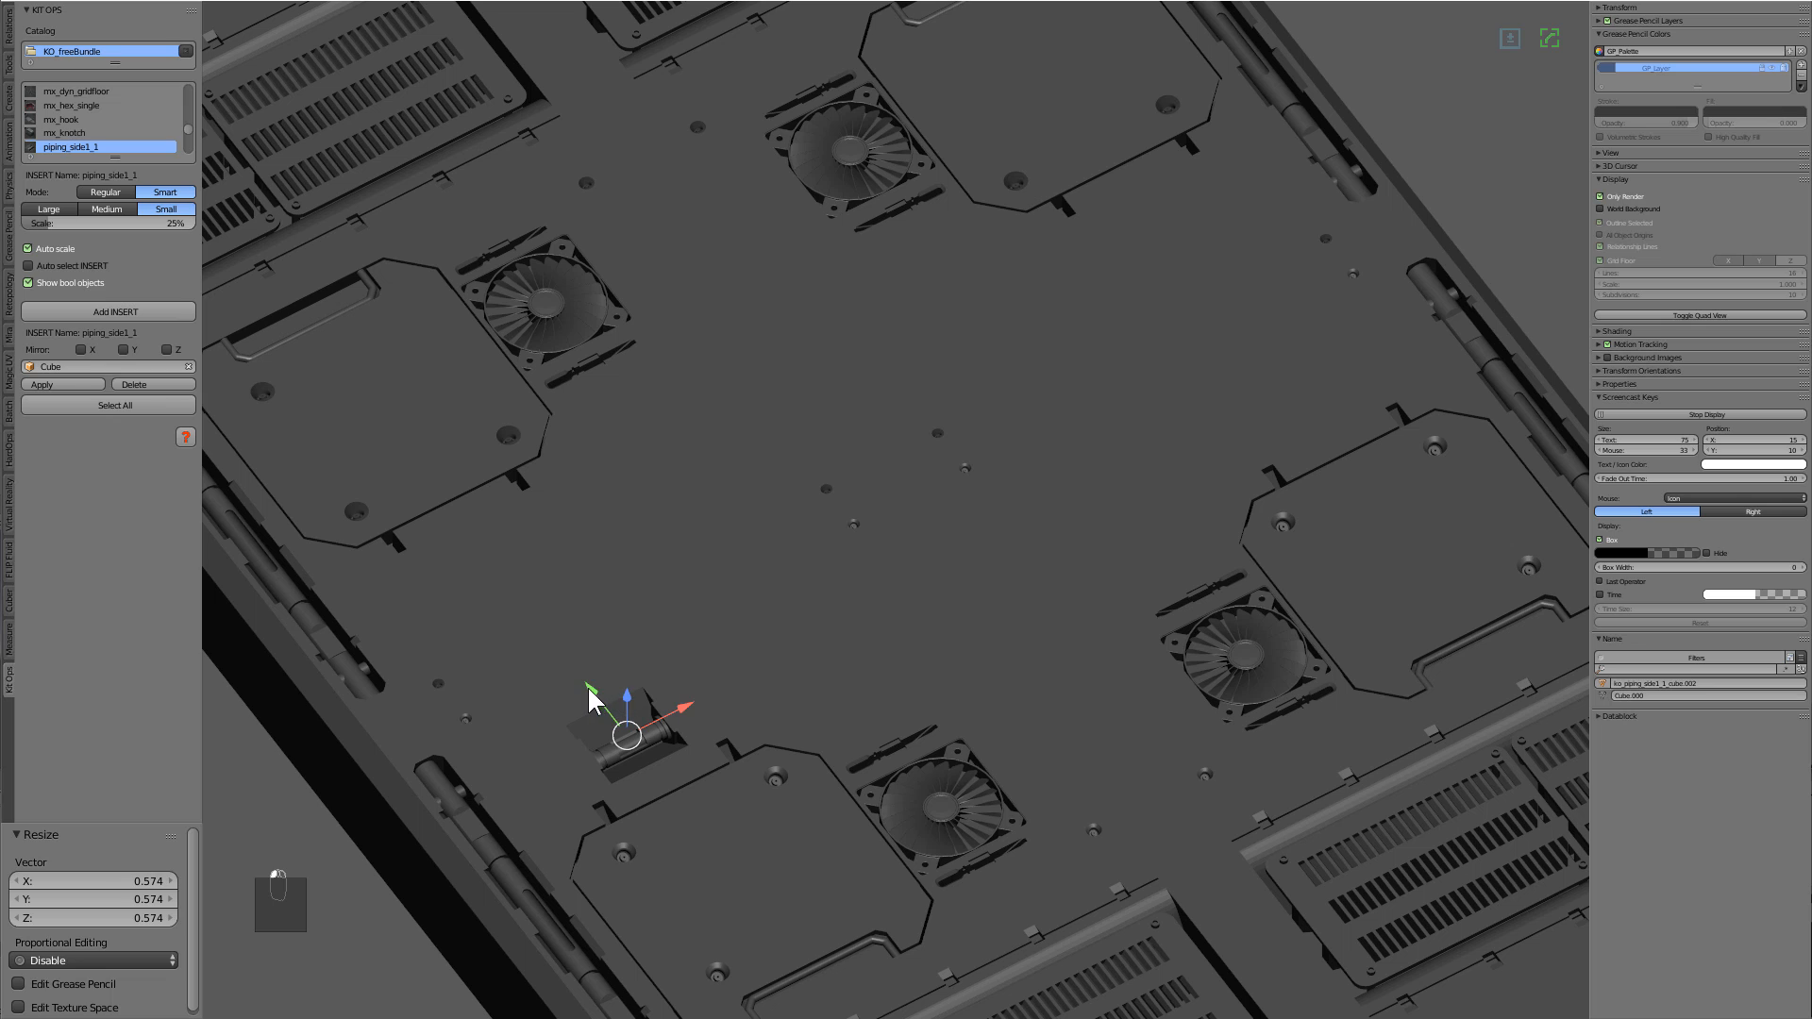
# Move the piping insert about -0.124 along Y against the hatch edge and stretch it by about 1.836 along X.
pyautogui.press('g')
pyautogui.press('y')
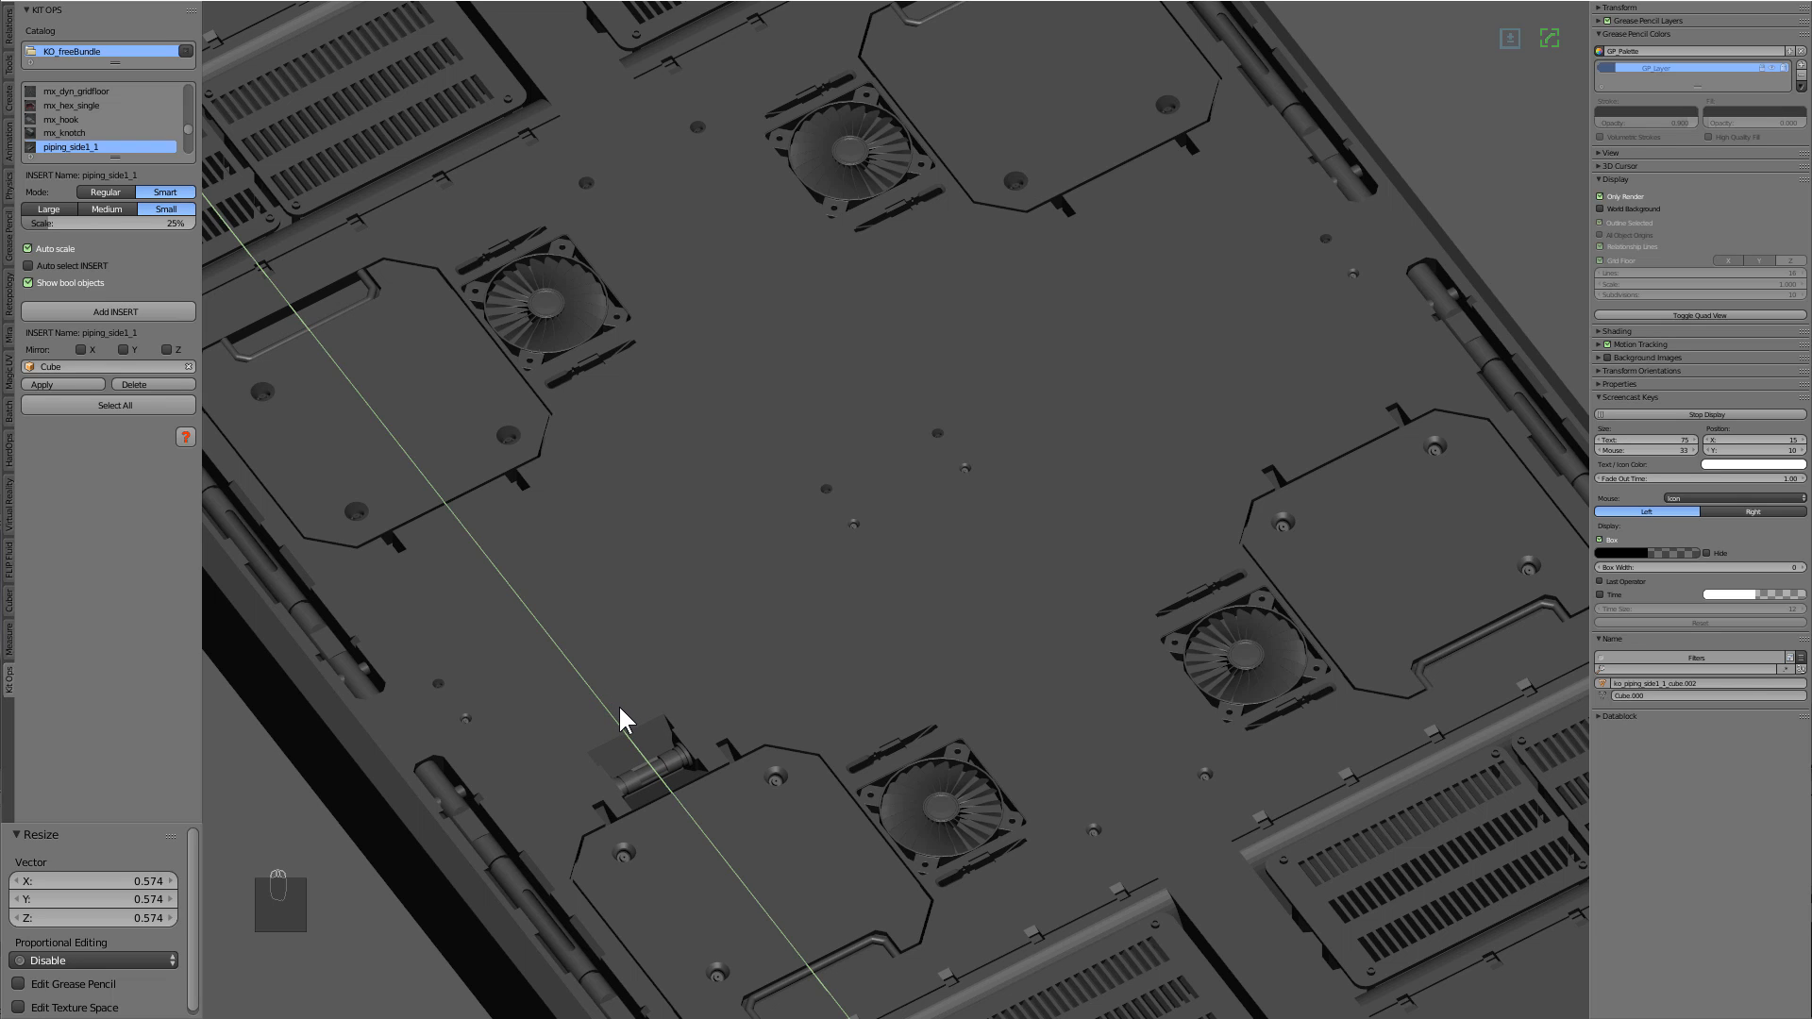
pyautogui.click(619, 704)
pyautogui.moveTo(836, 774); pyautogui.dragTo(702, 738, button='middle')
pyautogui.press('s')
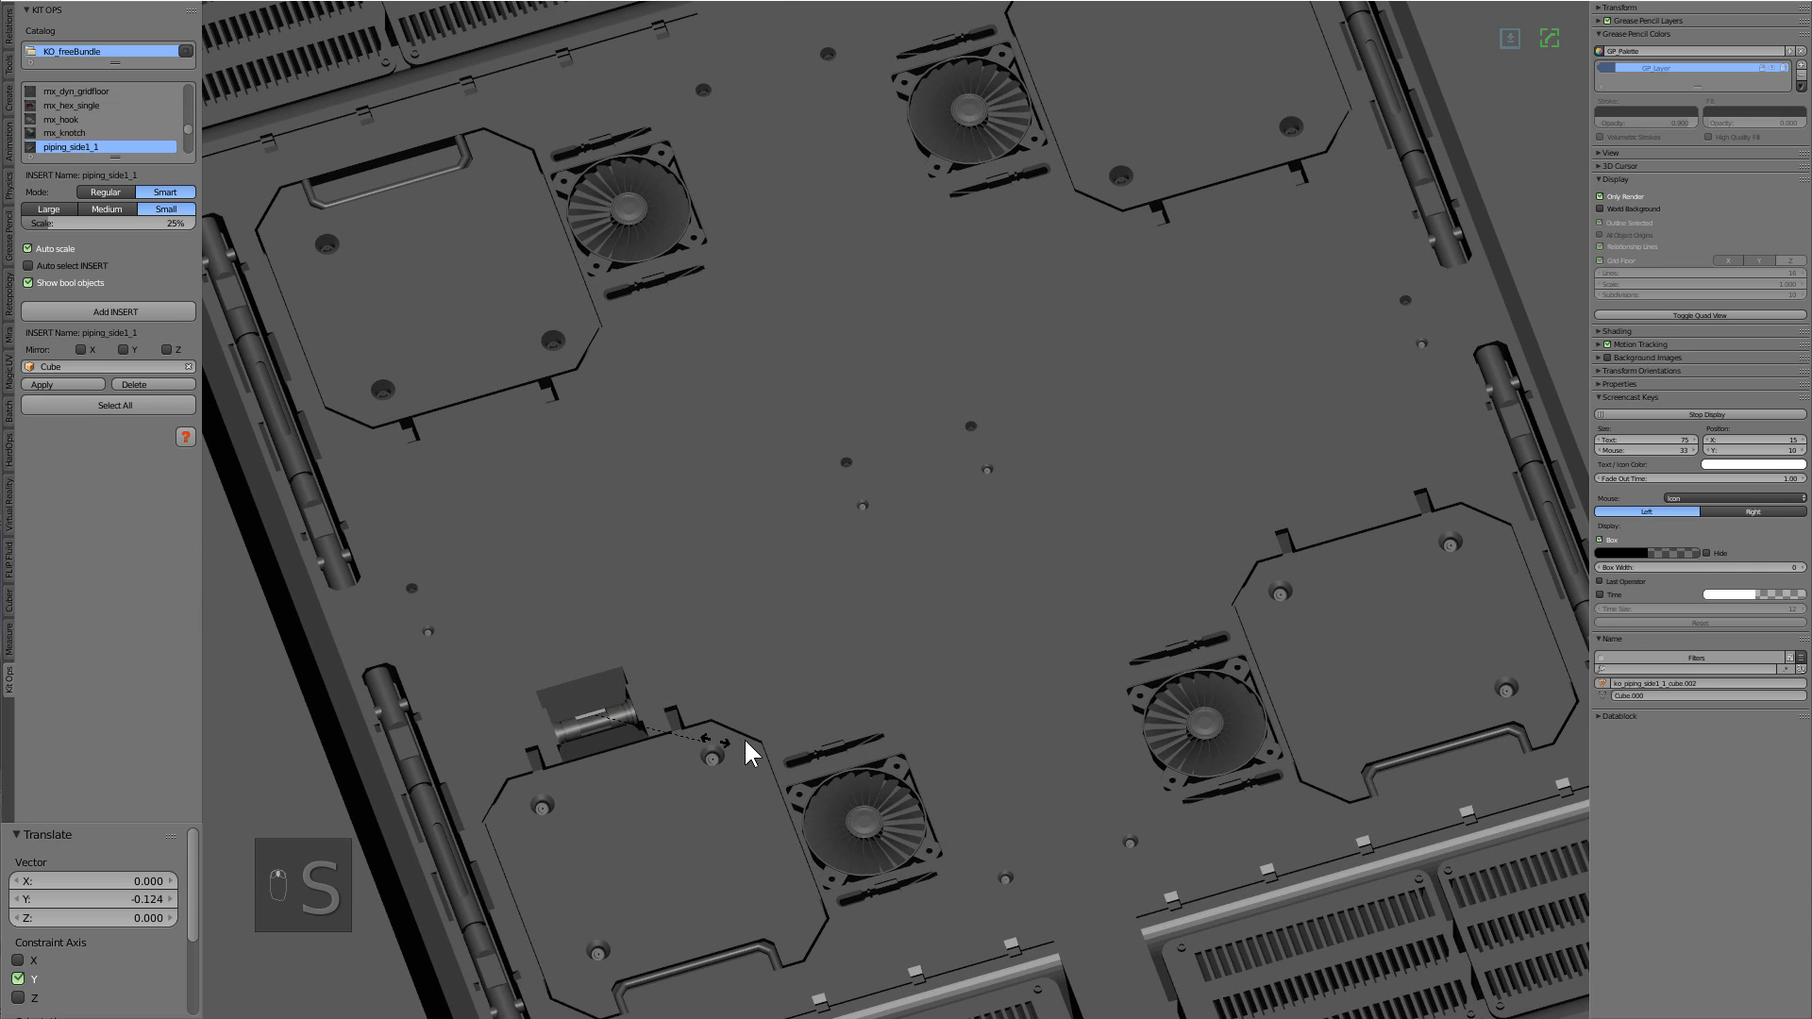
pyautogui.press('x')
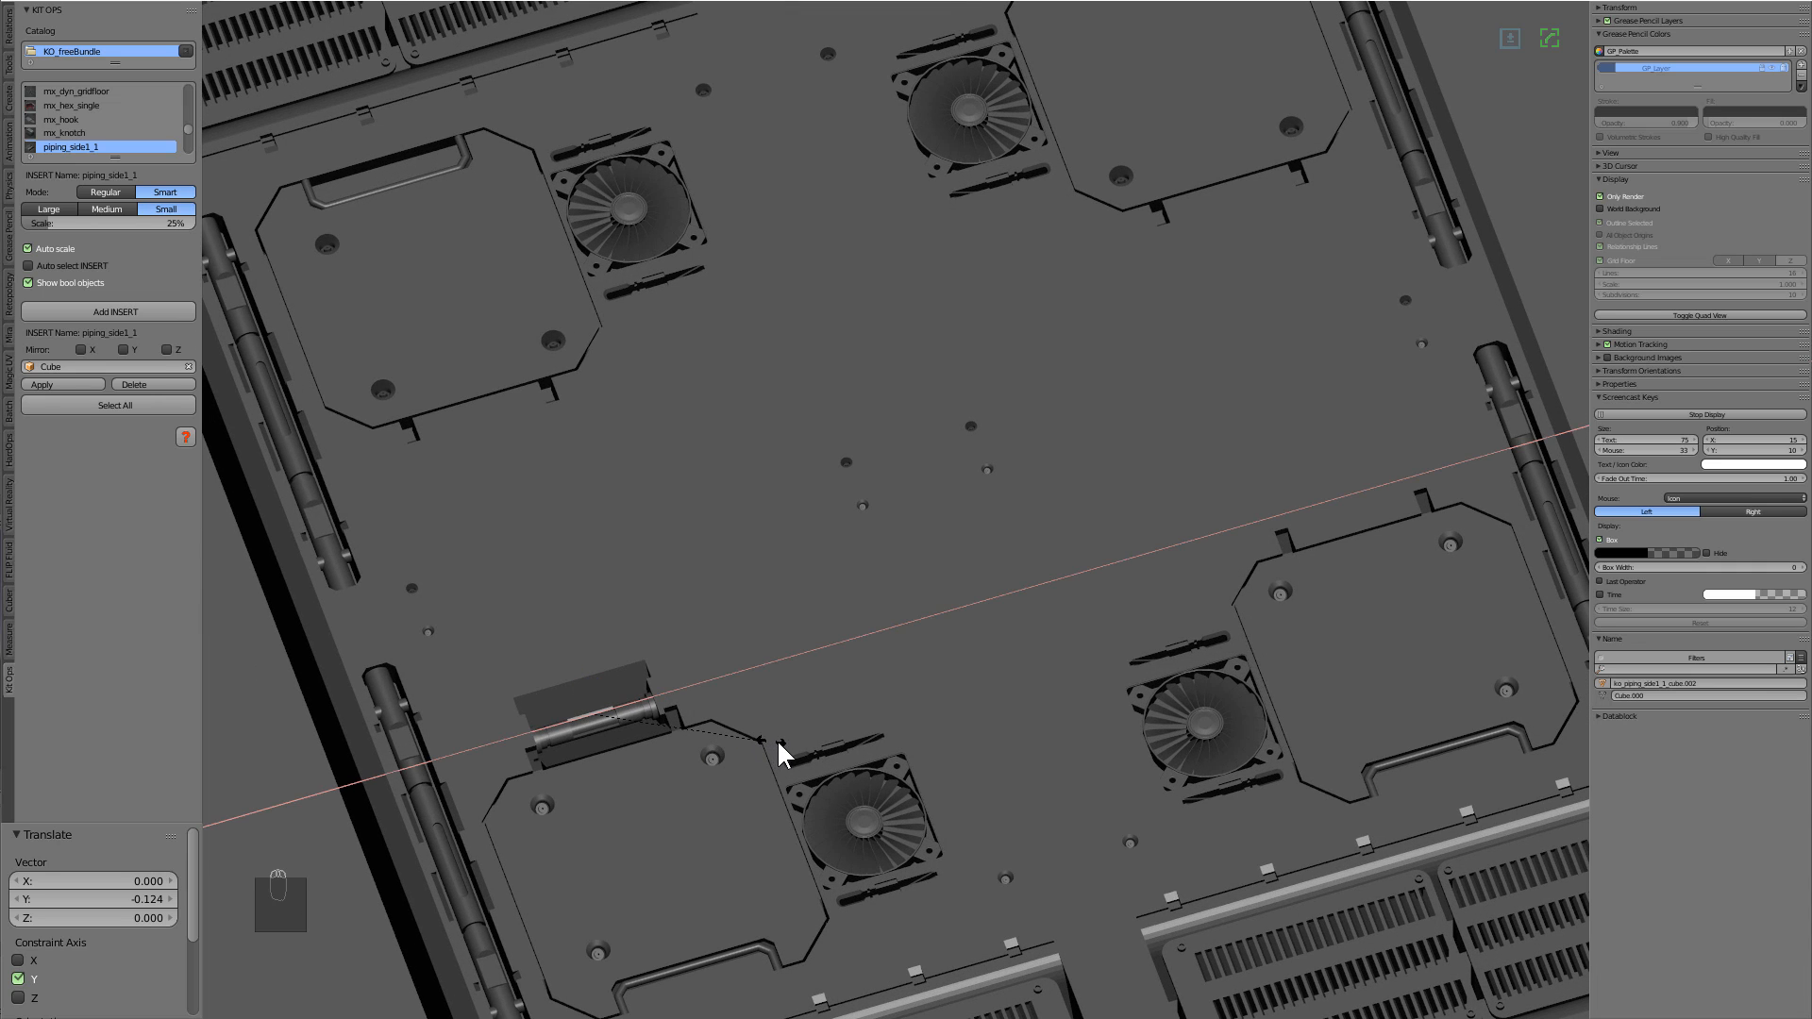
pyautogui.click(695, 677)
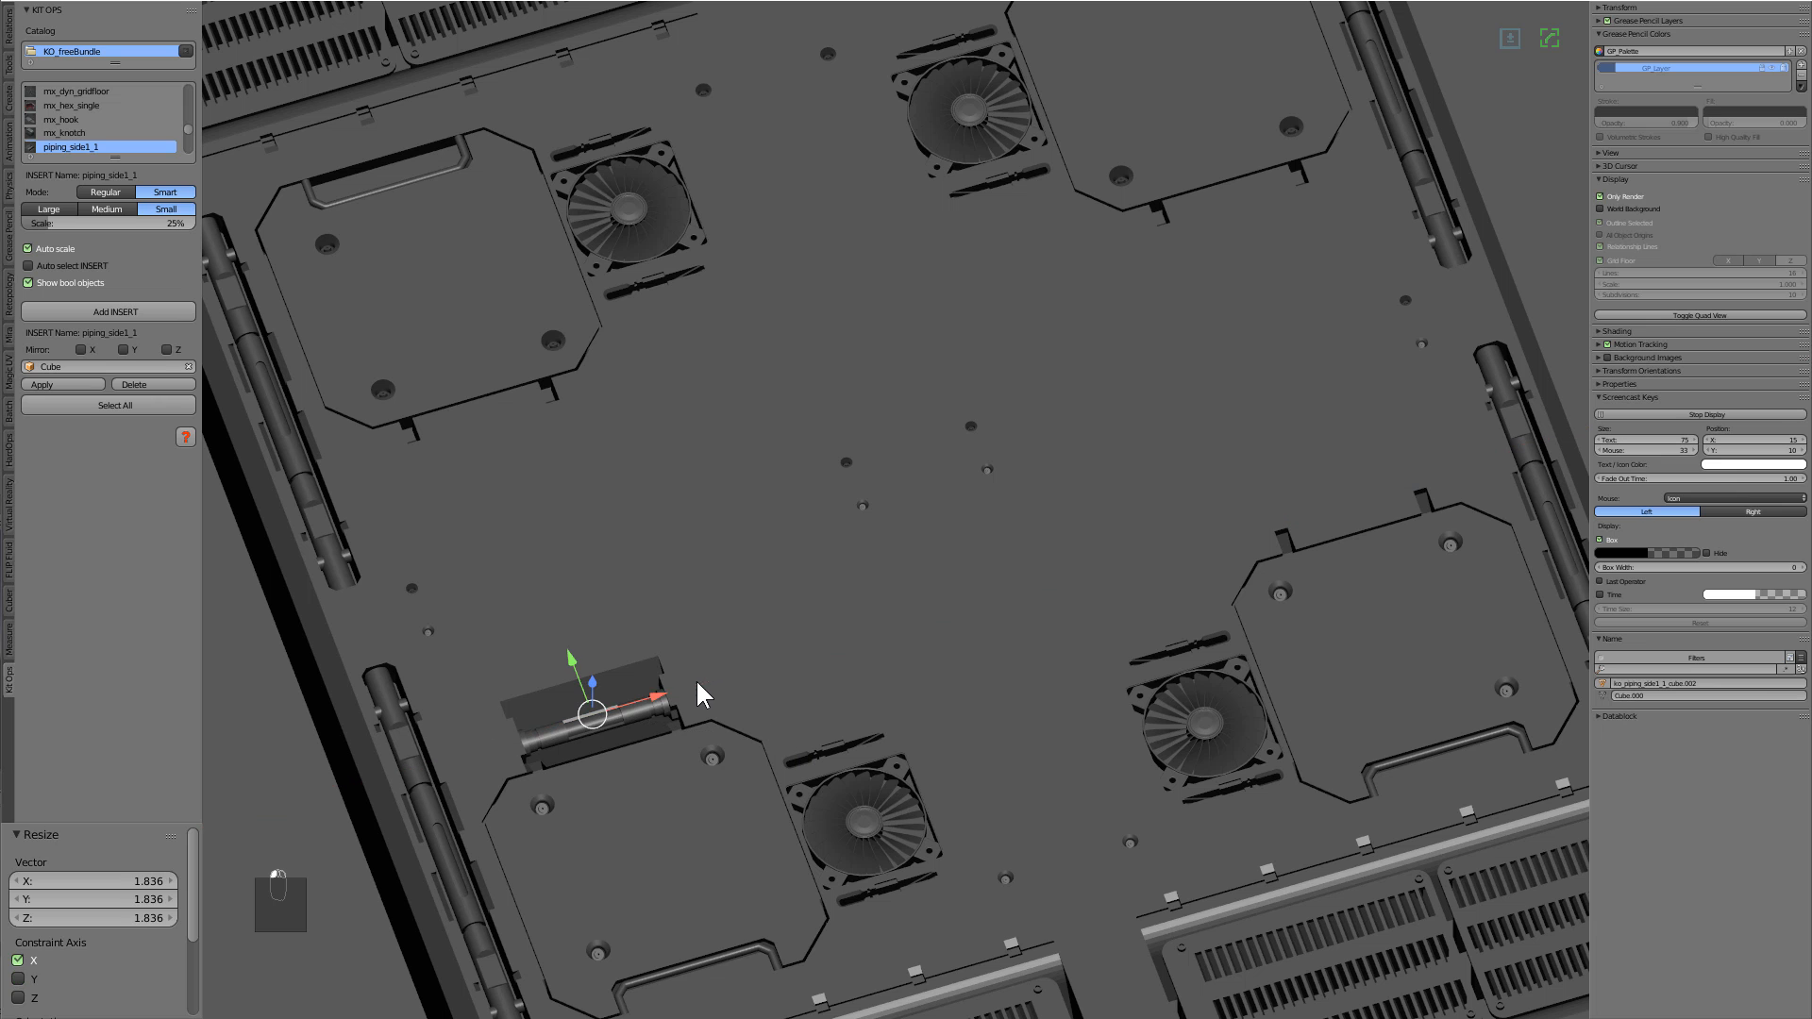
# Mirror the piping insert across X and Y onto all four hatches, clear the selection and select the panel.
pyautogui.click(133, 349)
pyautogui.click(81, 349)
pyautogui.scroll(-2, 943, 566)
pyautogui.press('a')
pyautogui.moveTo(943, 570)
pyautogui.mouseDown(button='middle')
pyautogui.moveTo(960, 557)
pyautogui.moveTo(976, 598)
pyautogui.moveTo(938, 568)
pyautogui.mouseUp(button='middle')
pyautogui.click(938, 568)
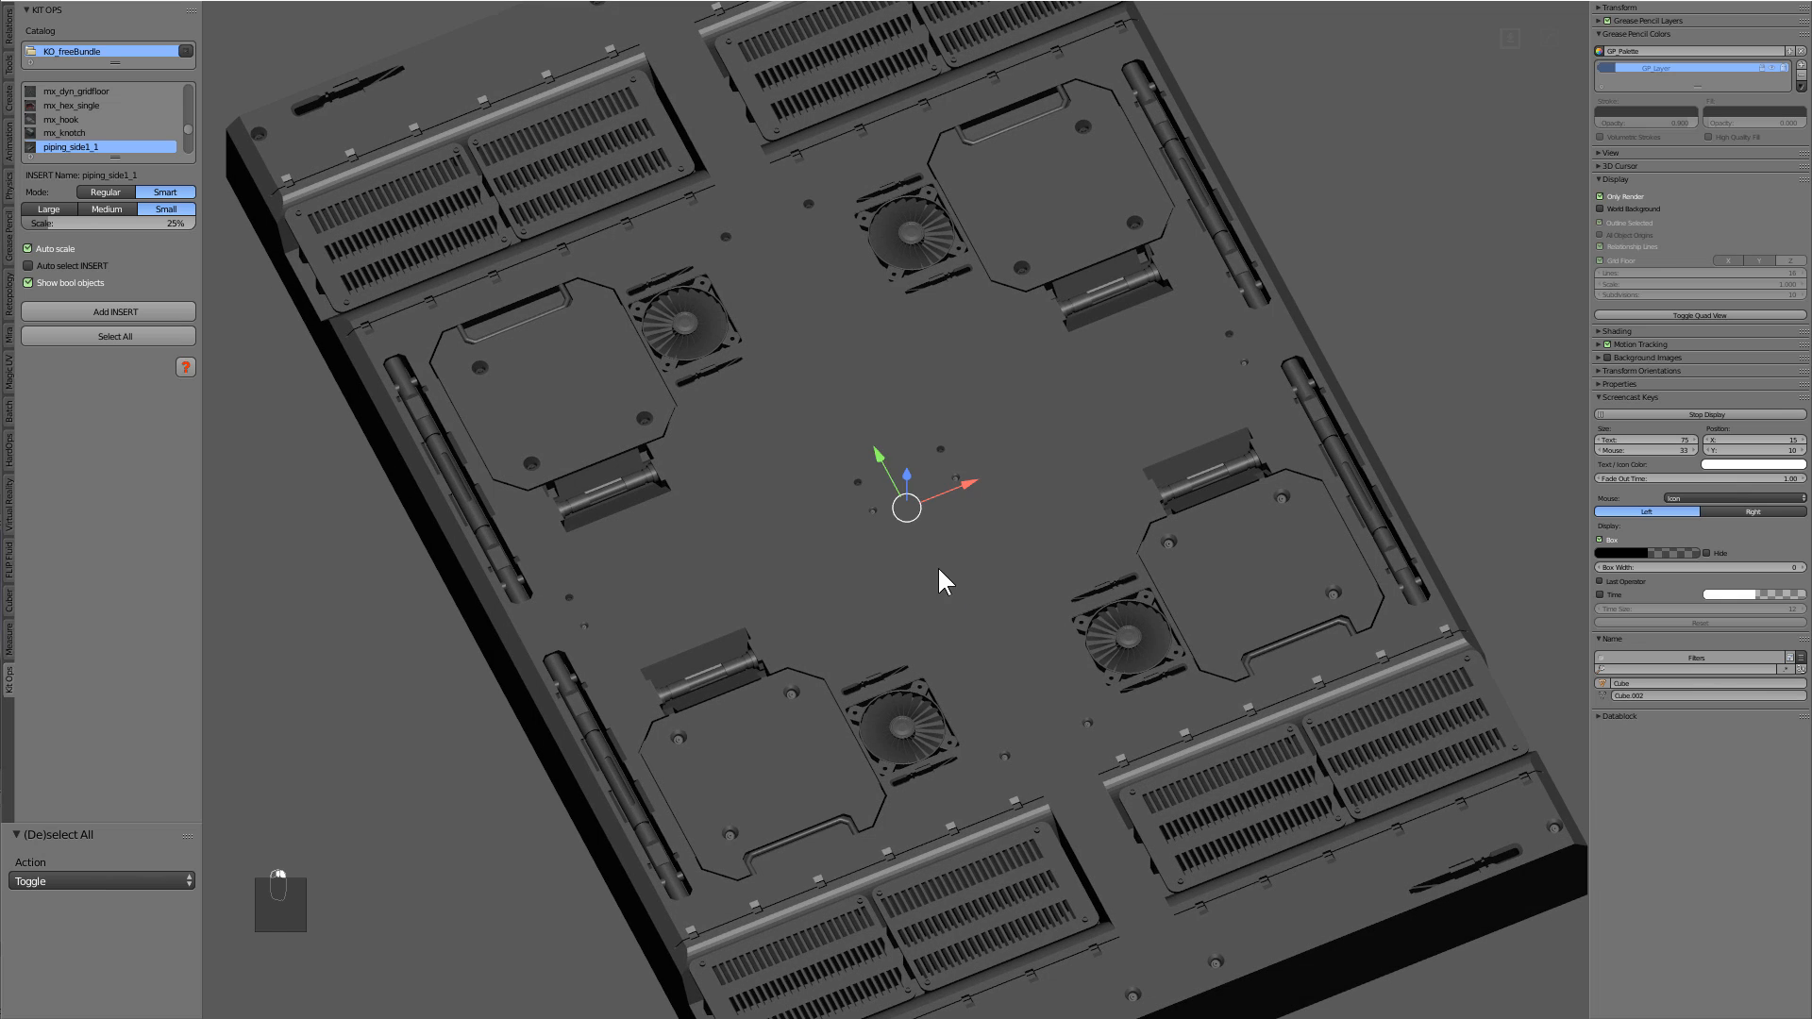
# Place an mx_cutout2 insert from KO_freeBundle at Small size between the two lower fans on the panel.
pyautogui.click(180, 45)
pyautogui.click(188, 51)
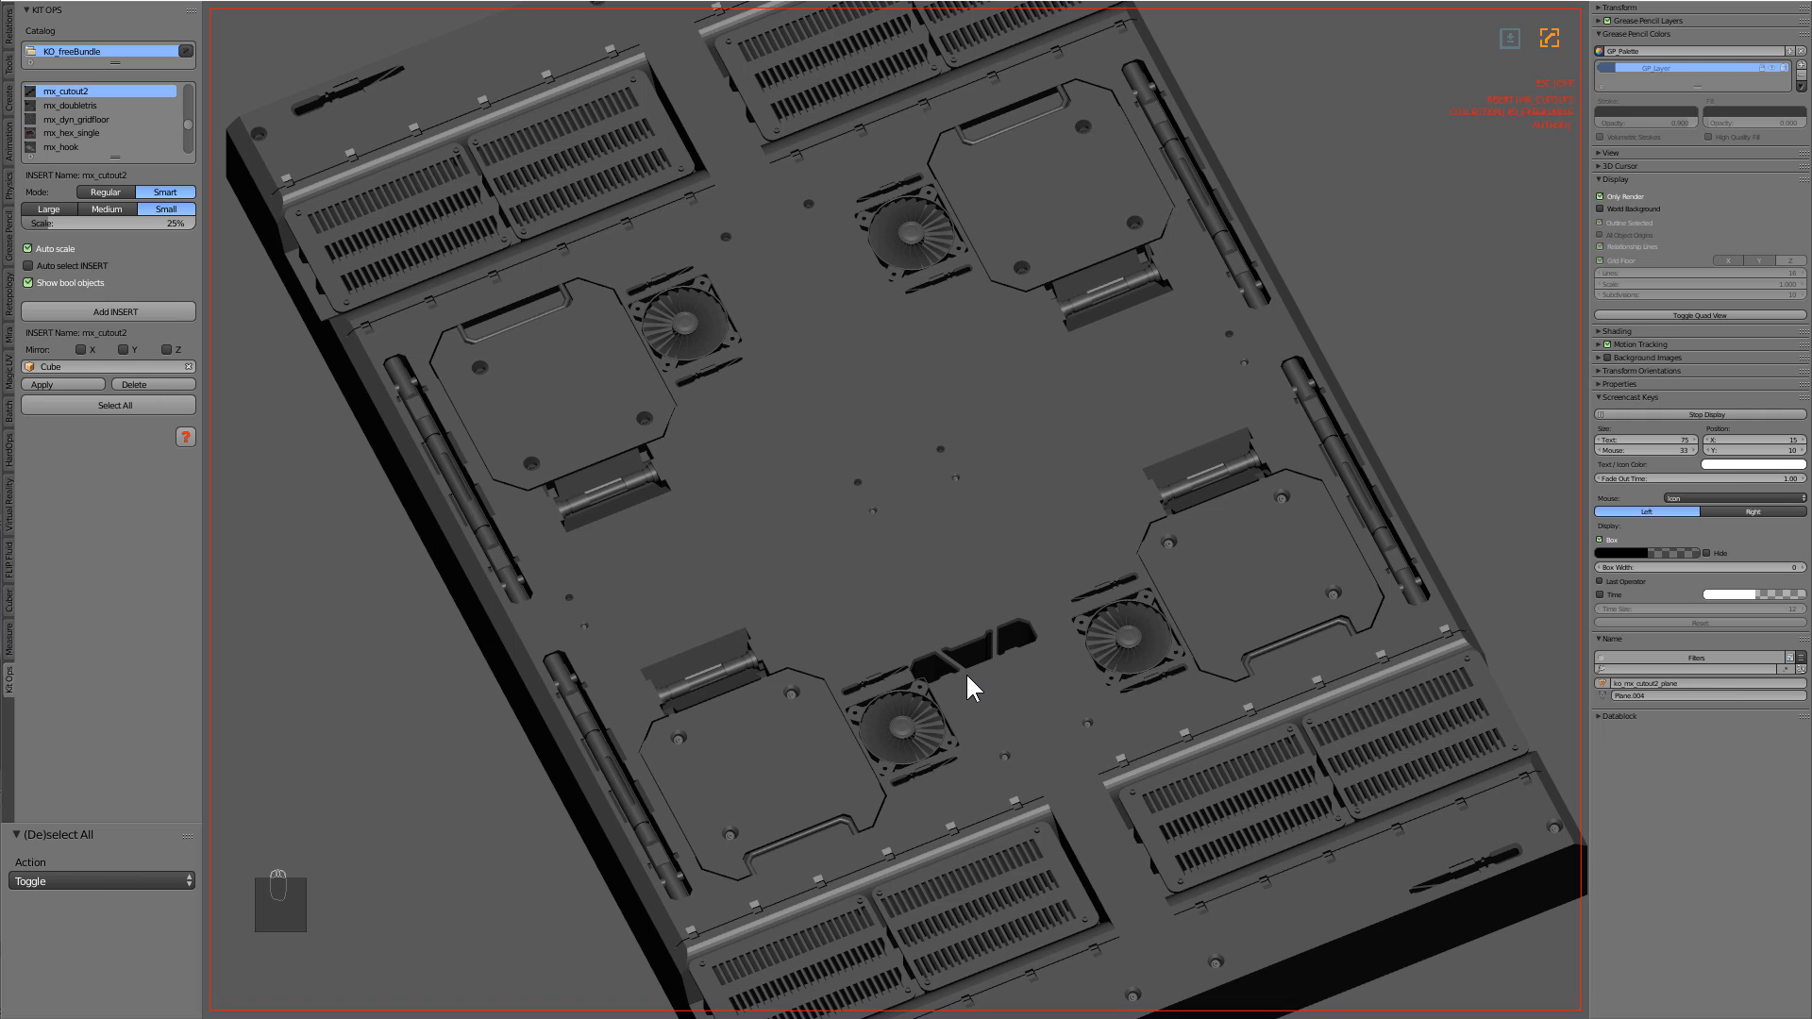
pyautogui.scroll(2, 963, 672)
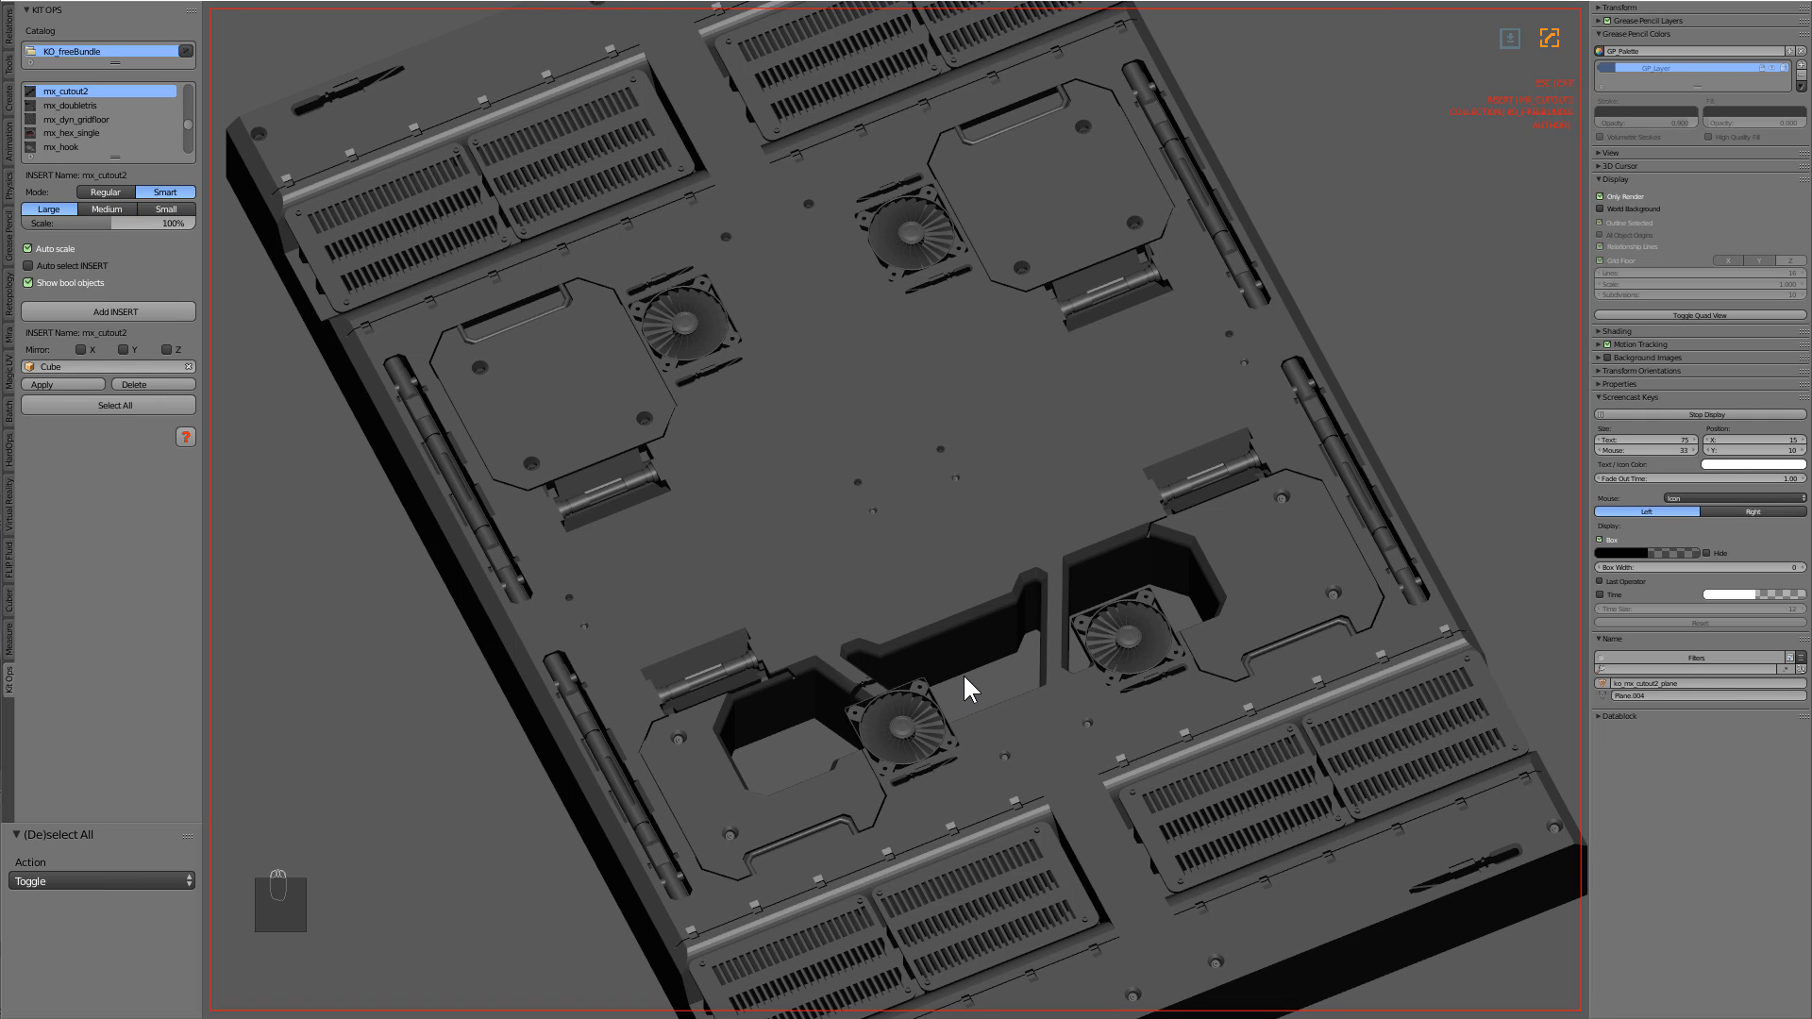
pyautogui.scroll(-2, 963, 675)
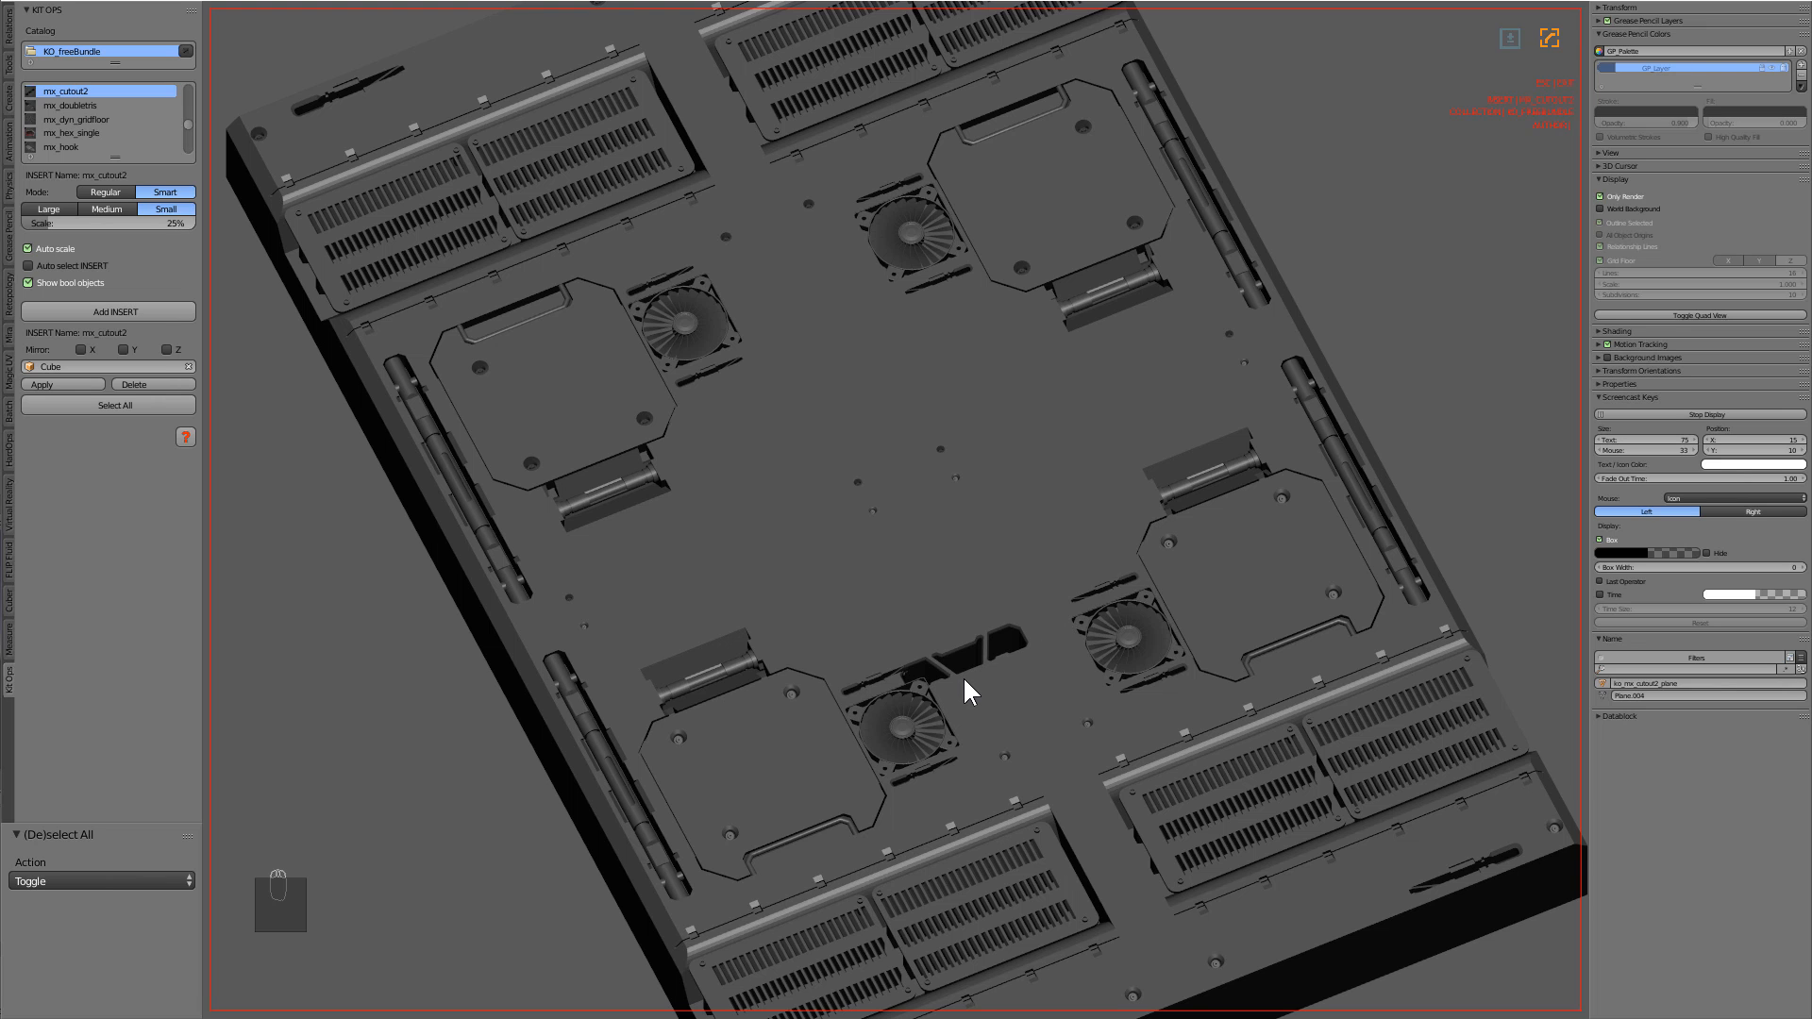
pyautogui.click(971, 671)
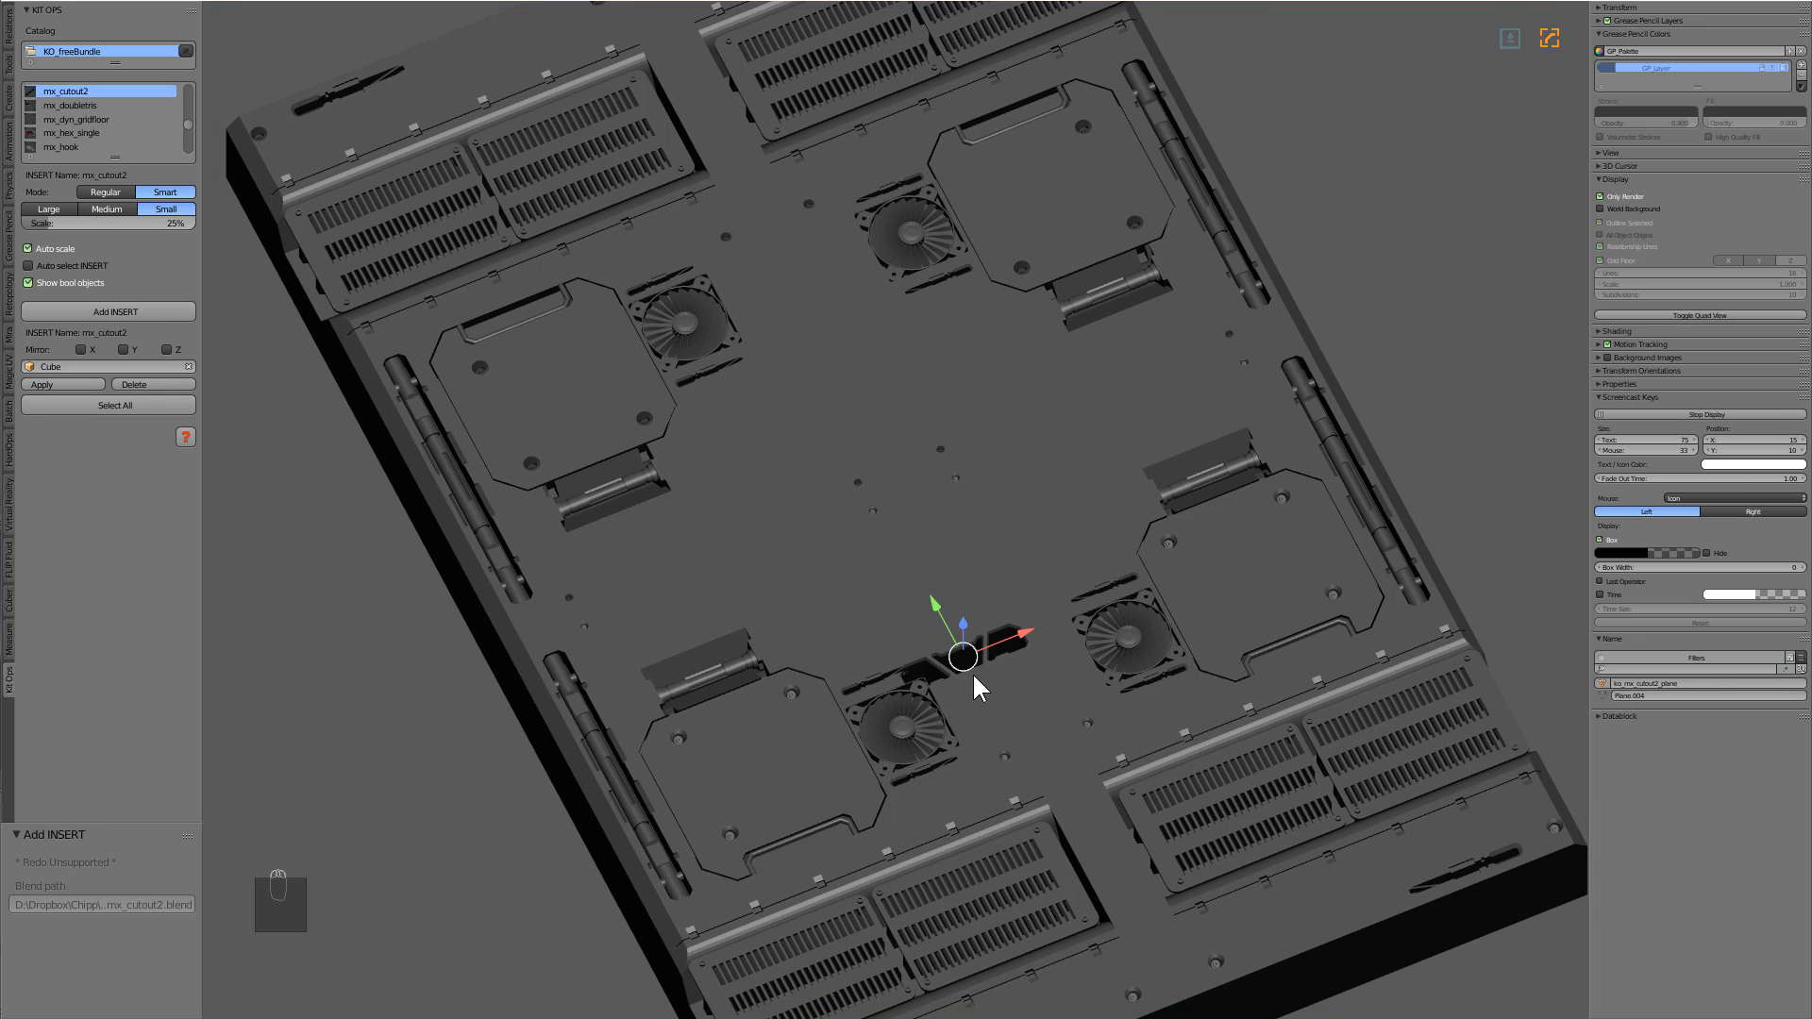
# Rotate the cutout insert 90° in top view and scale it by about 1.765.
pyautogui.press('KP_7')
pyautogui.press('r')
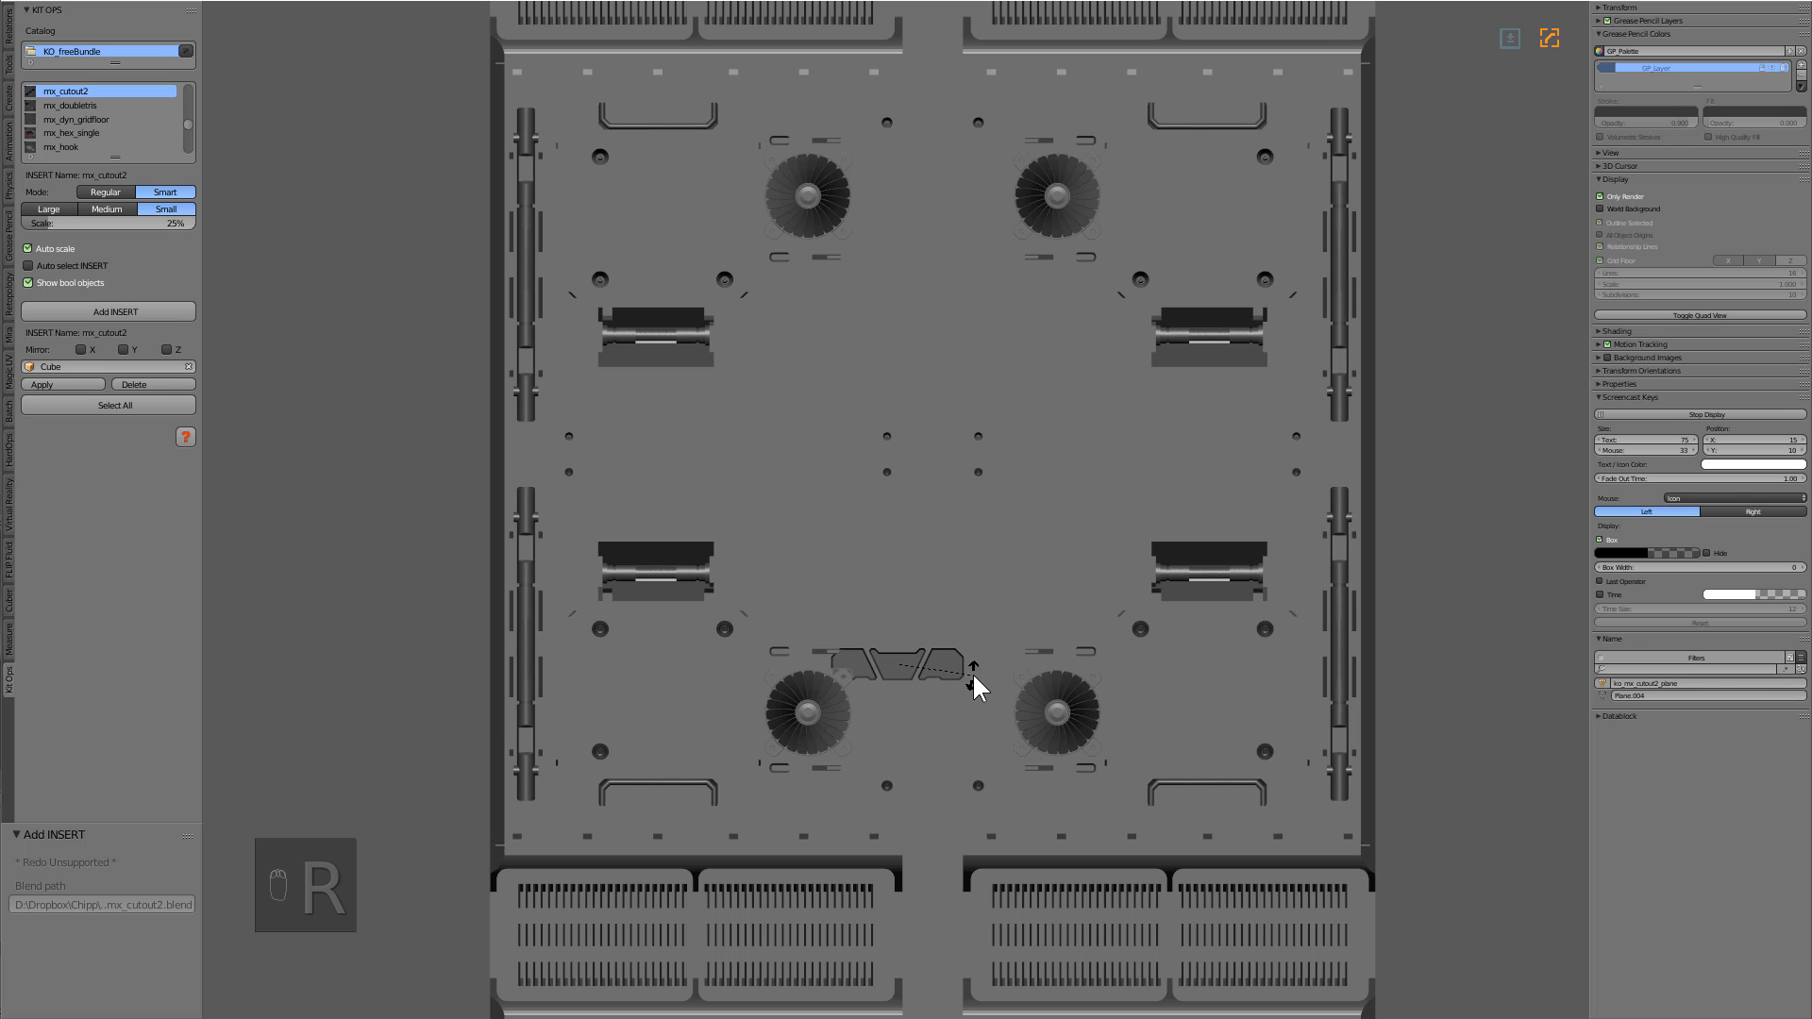
pyautogui.click(978, 703)
pyautogui.press('s')
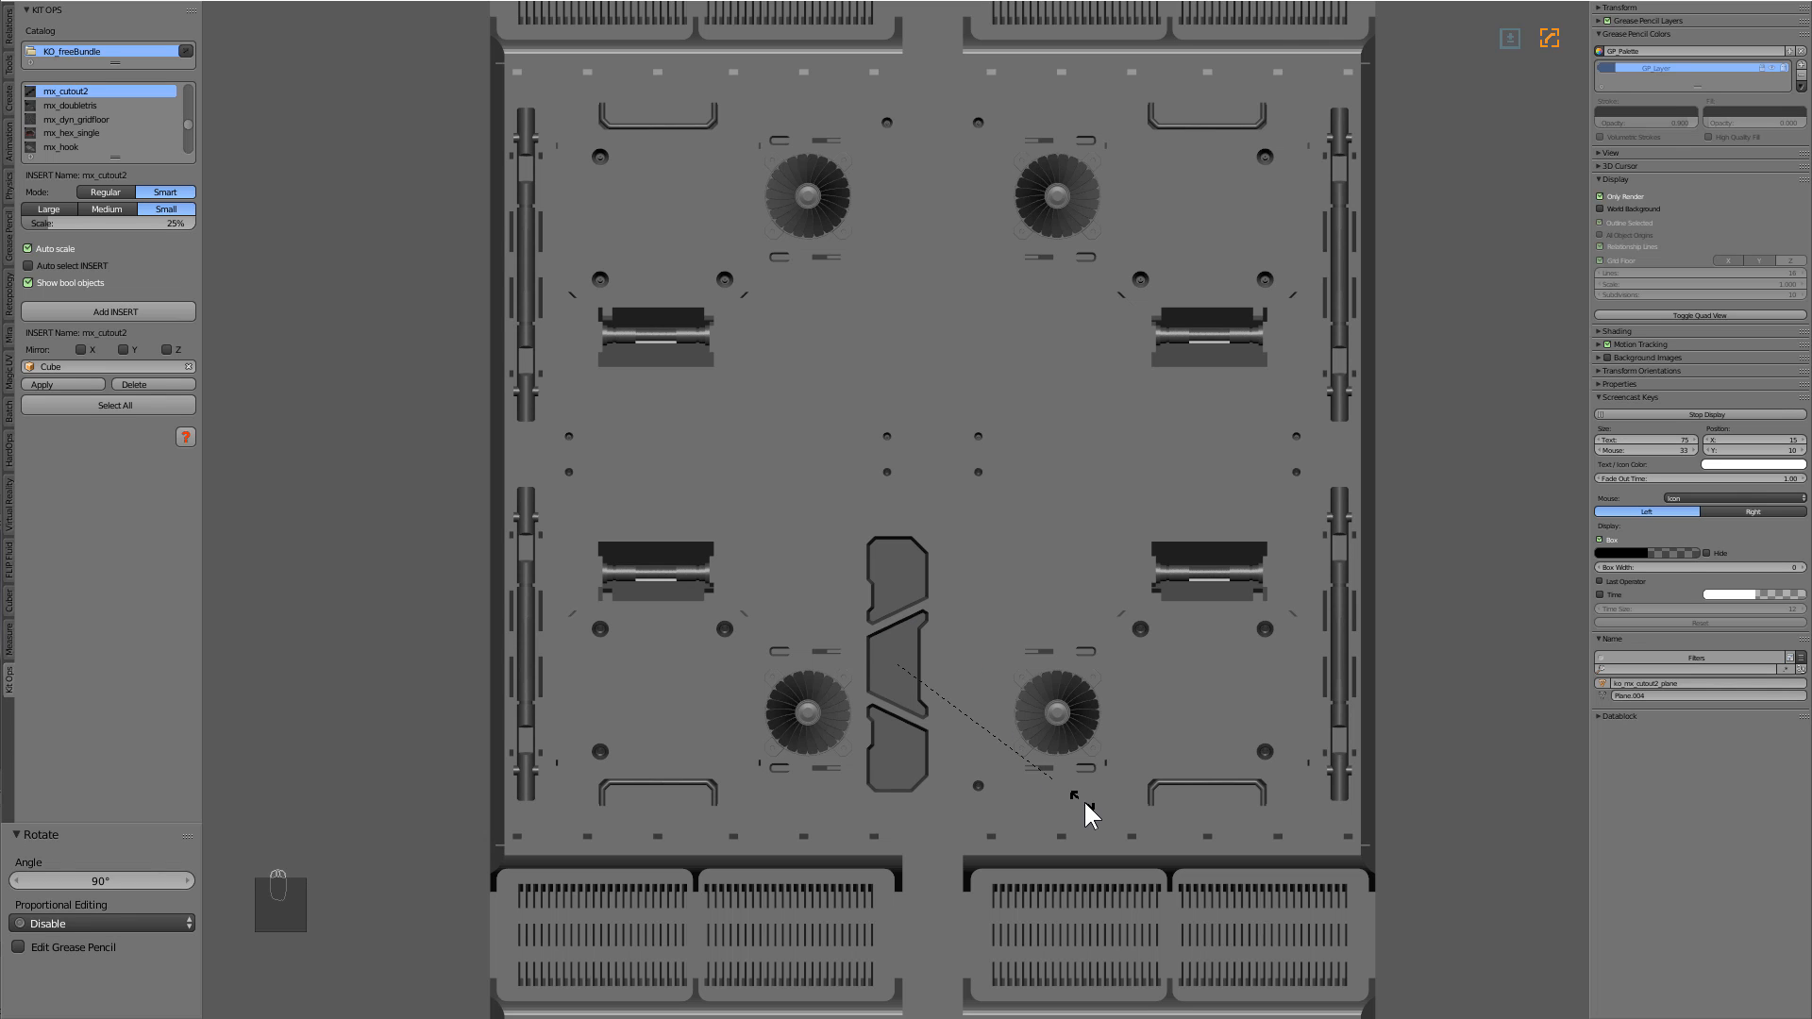
pyautogui.click(1034, 750)
# Move the cutout insert about -0.064 in X and 0.153 in Y, and shift it about 0.046 along X.
pyautogui.press('g')
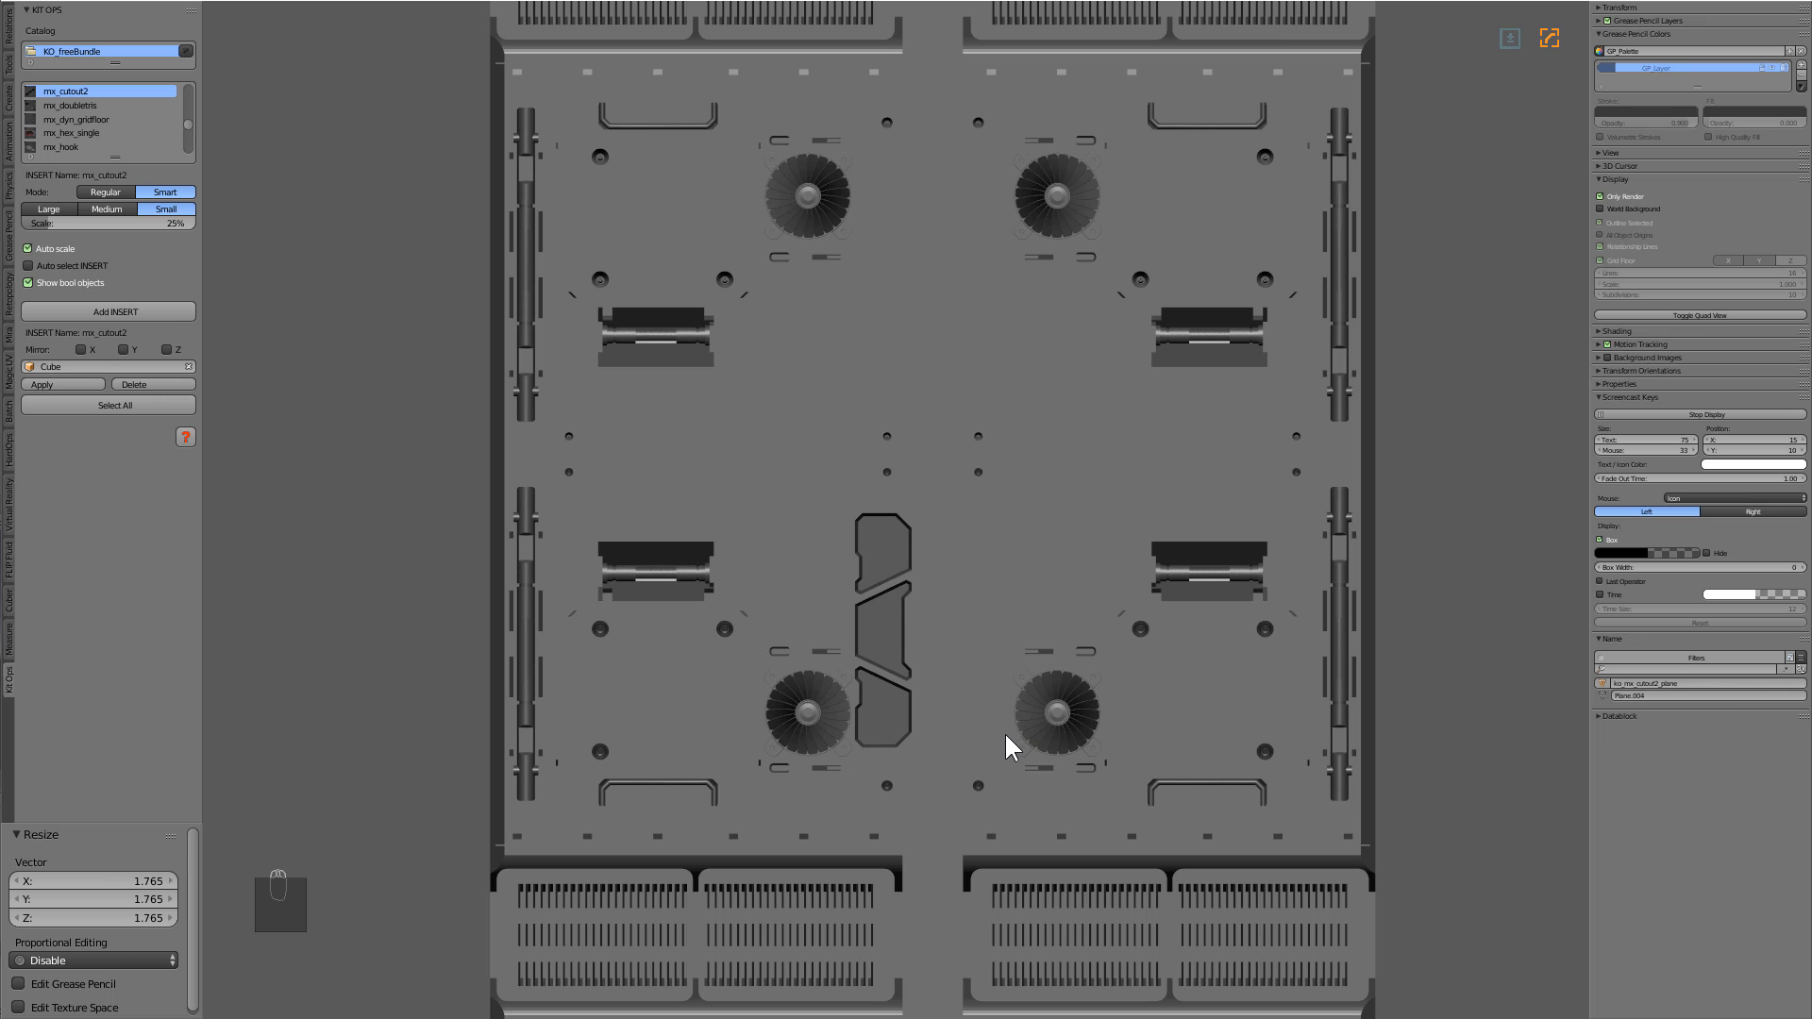
pyautogui.click(981, 721)
pyautogui.scroll(1, 981, 720)
pyautogui.press('g')
pyautogui.press('x')
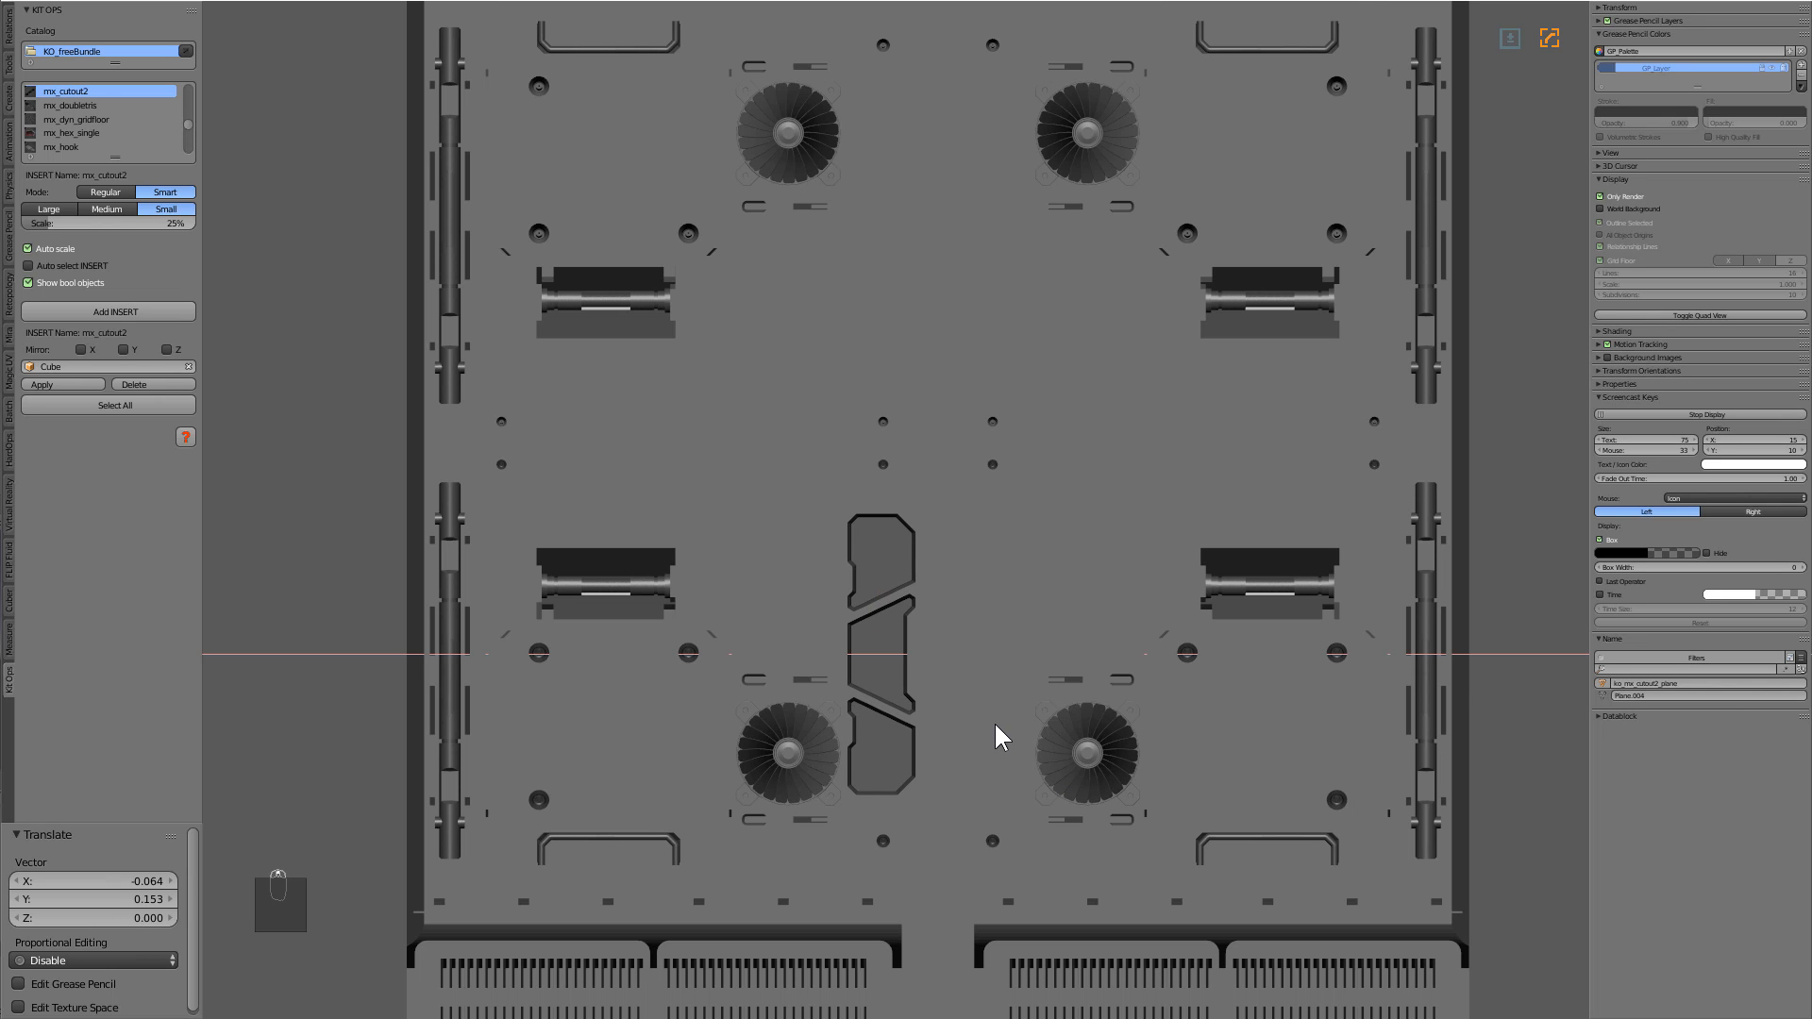
pyautogui.click(996, 726)
# Mirror the cutout insert across X and Y, view the whole panel in perspective and deselect everything.
pyautogui.moveTo(995, 727); pyautogui.dragTo(245, 382, button='middle')
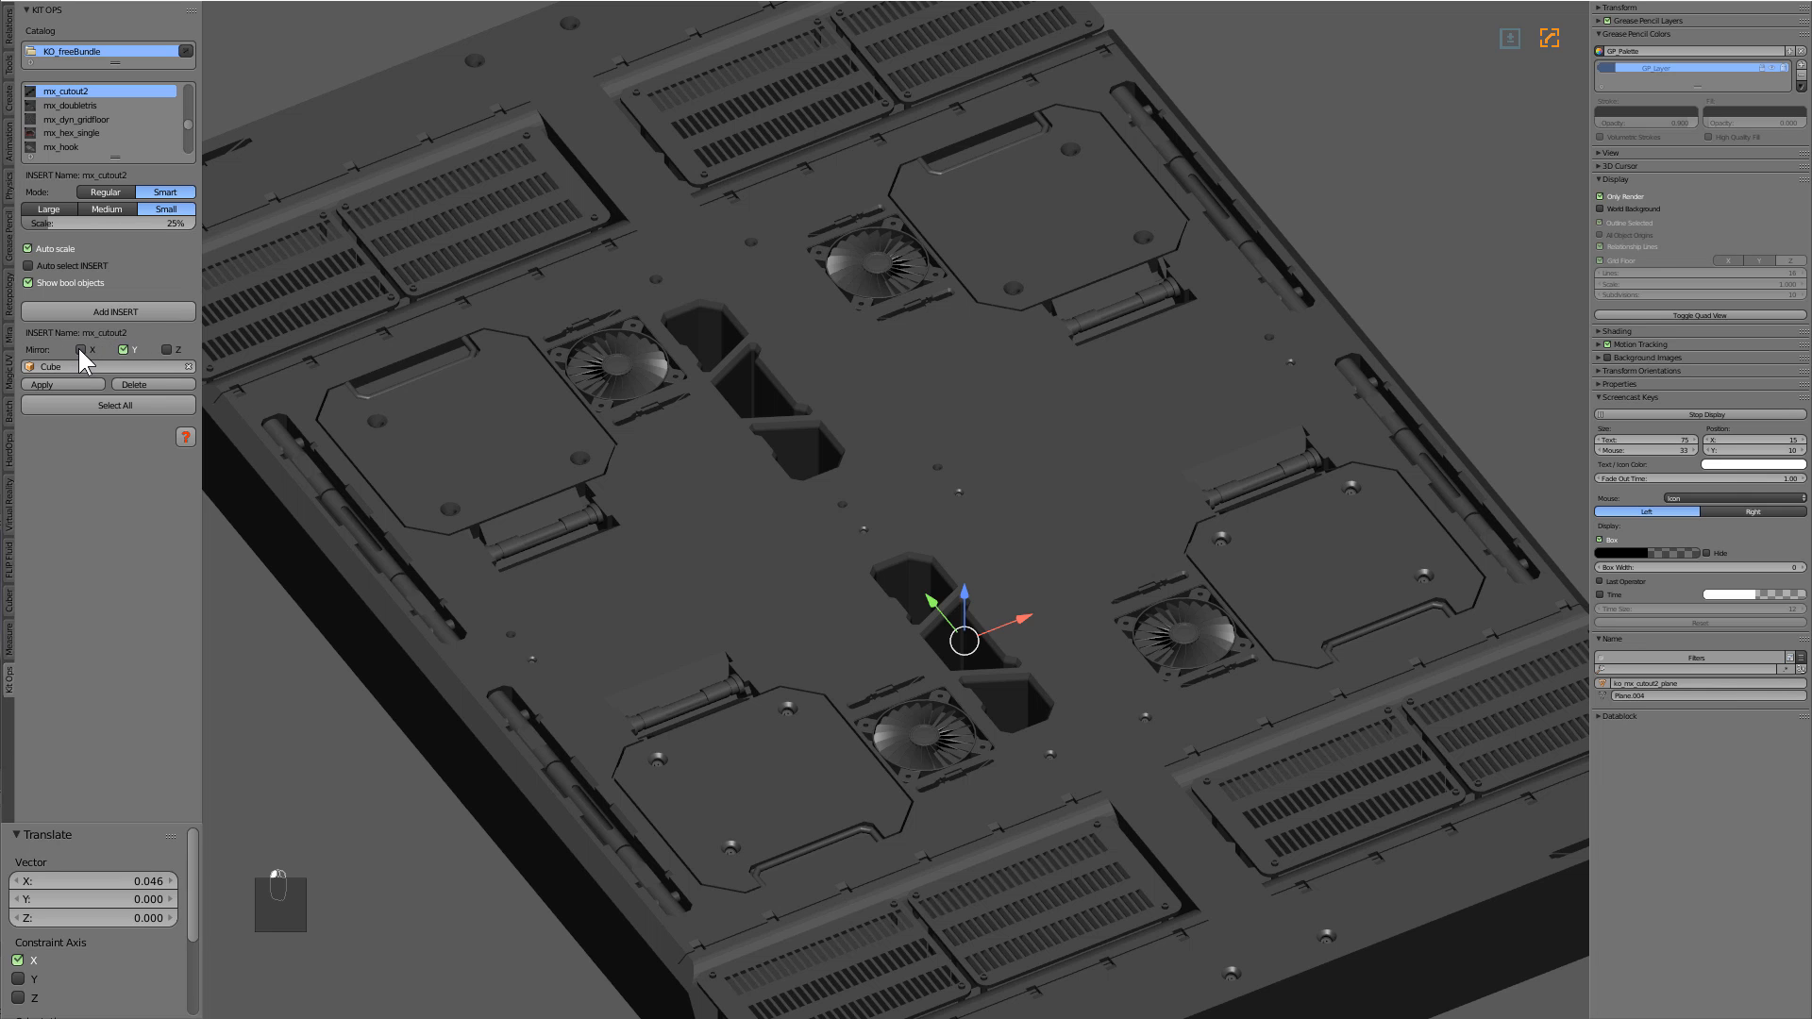
pyautogui.moveTo(844, 448); pyautogui.dragTo(932, 439, button='middle')
pyautogui.scroll(-3, 876, 473)
pyautogui.press('KP_5')
pyautogui.press('a')
pyautogui.press('a')
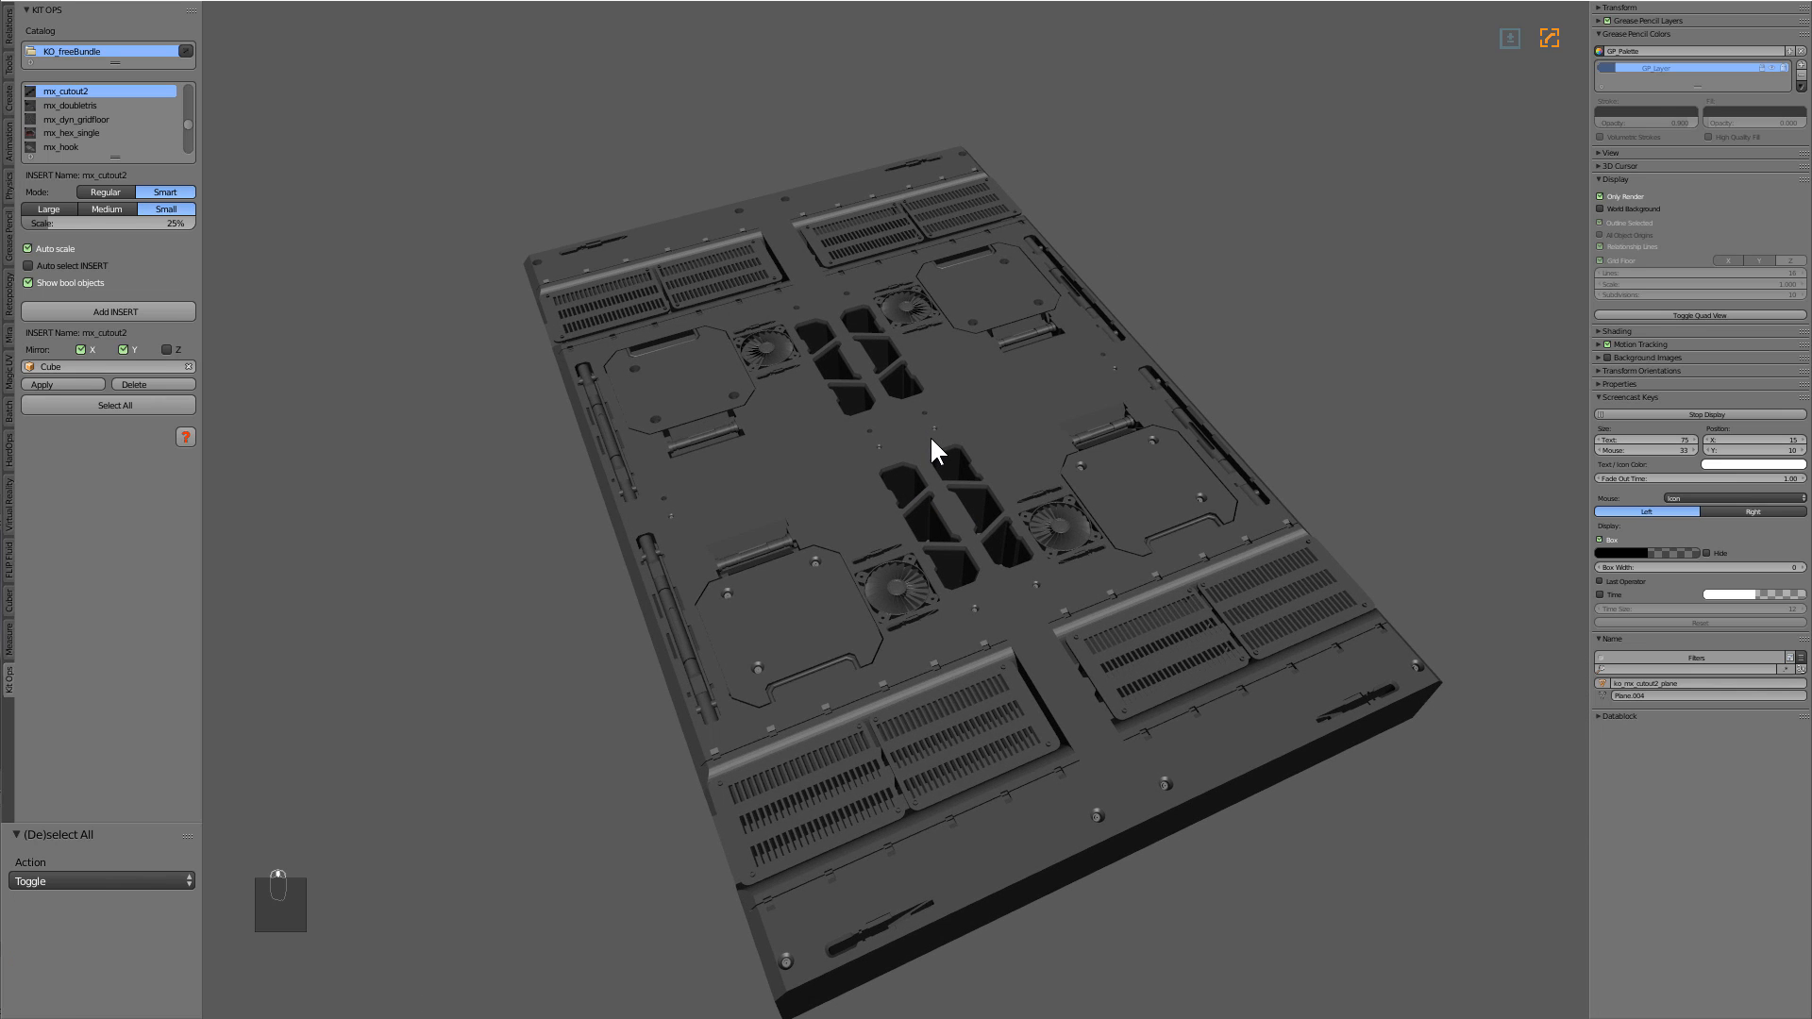
# Show the panel in rendered shading, frame it from the long side and apply the Hard Ops Render (1) setup.
pyautogui.hotkey('shift', 'z')
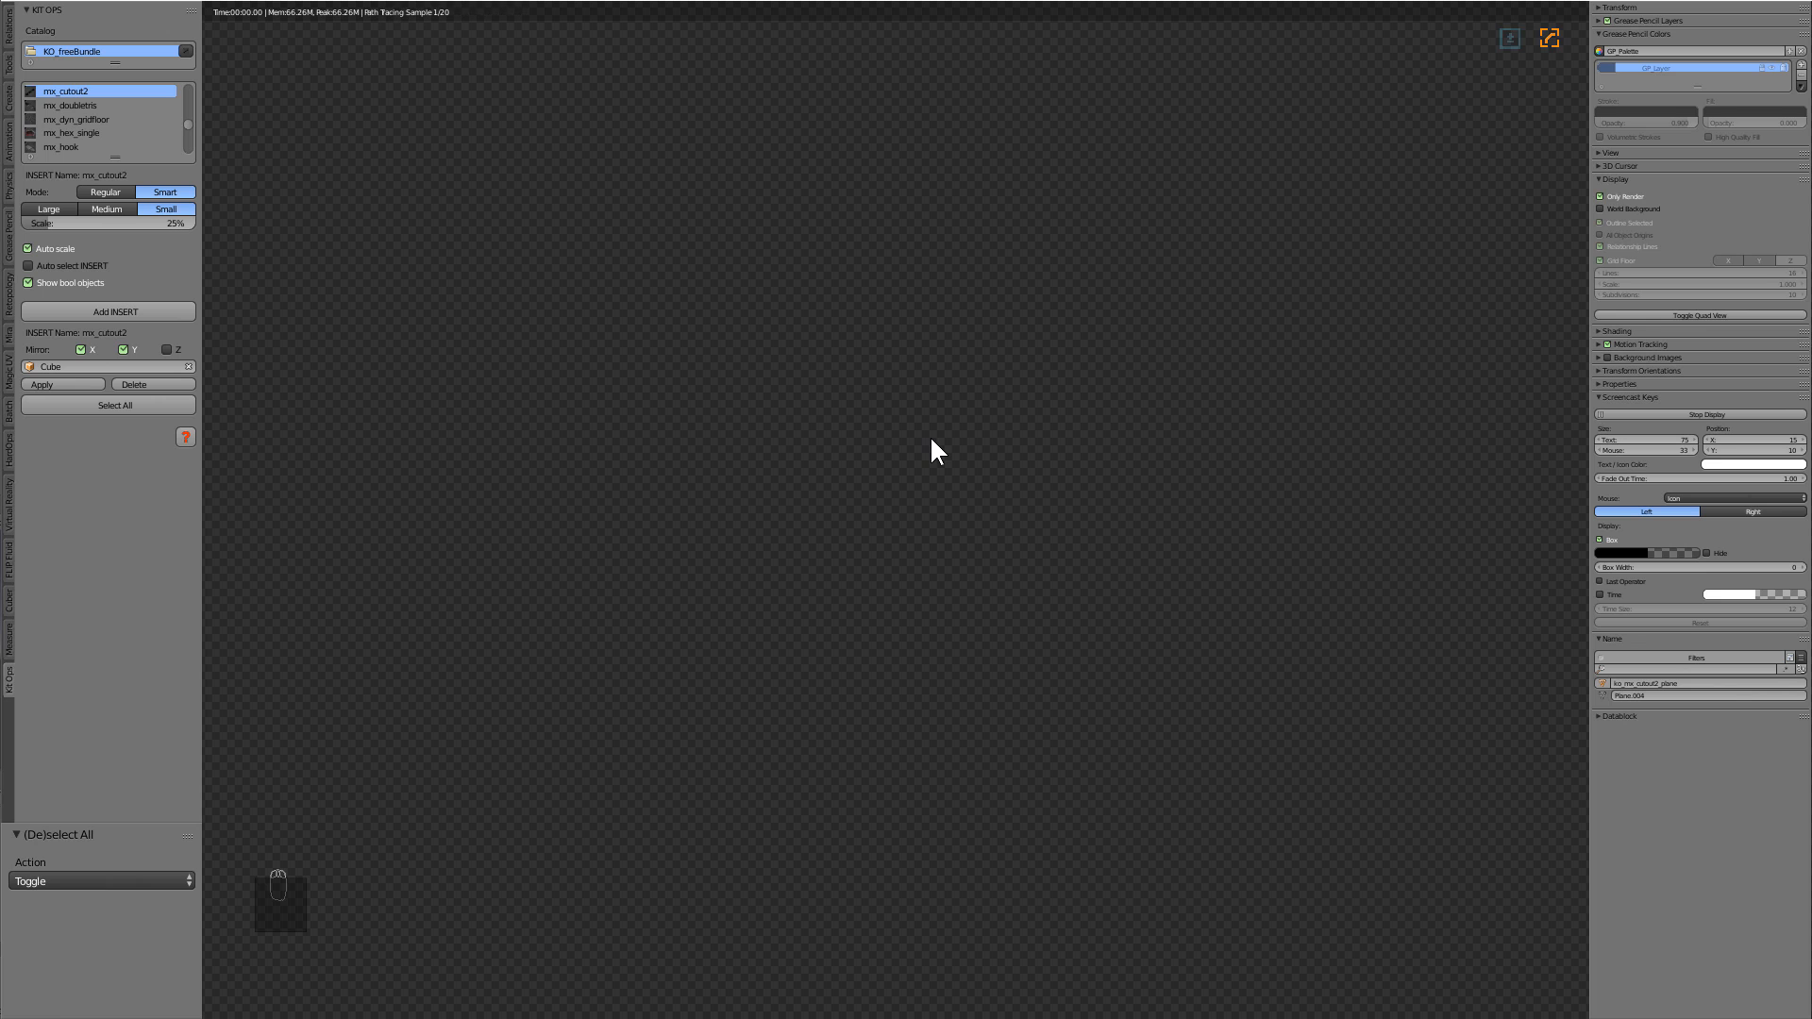
pyautogui.moveTo(962, 466); pyautogui.dragTo(929, 560, button='middle')
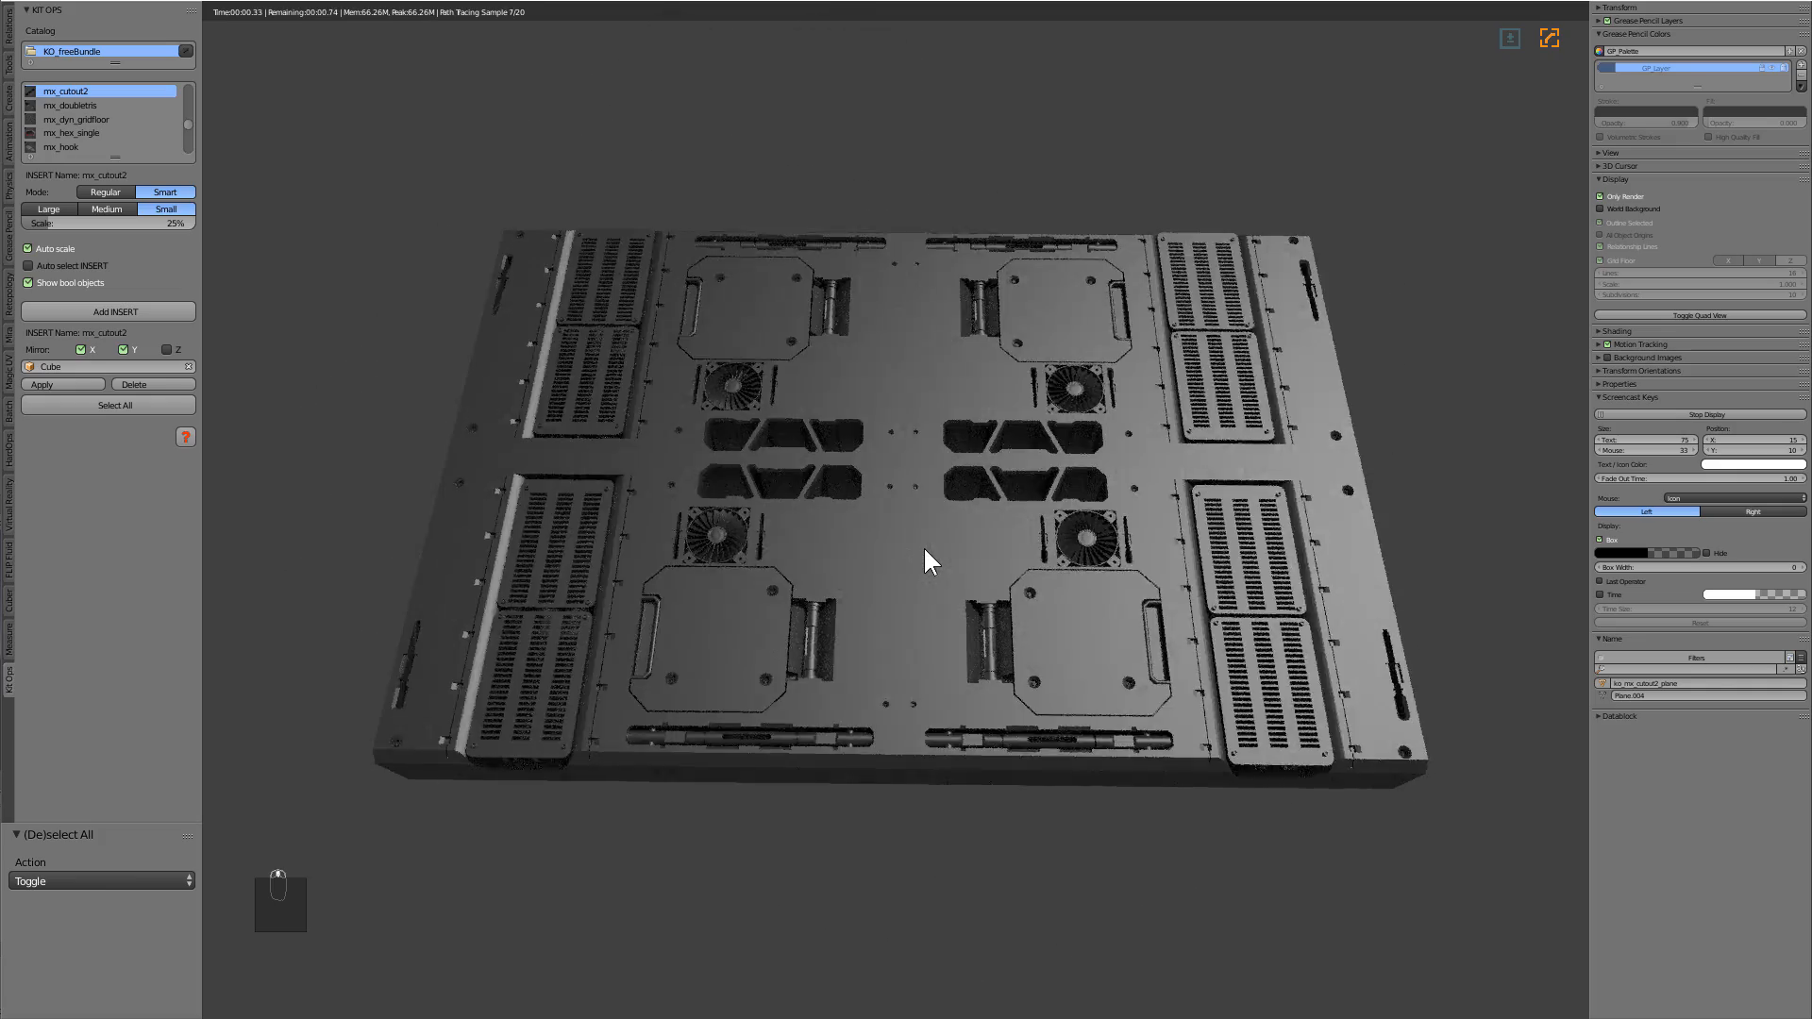
pyautogui.scroll(3, 925, 546)
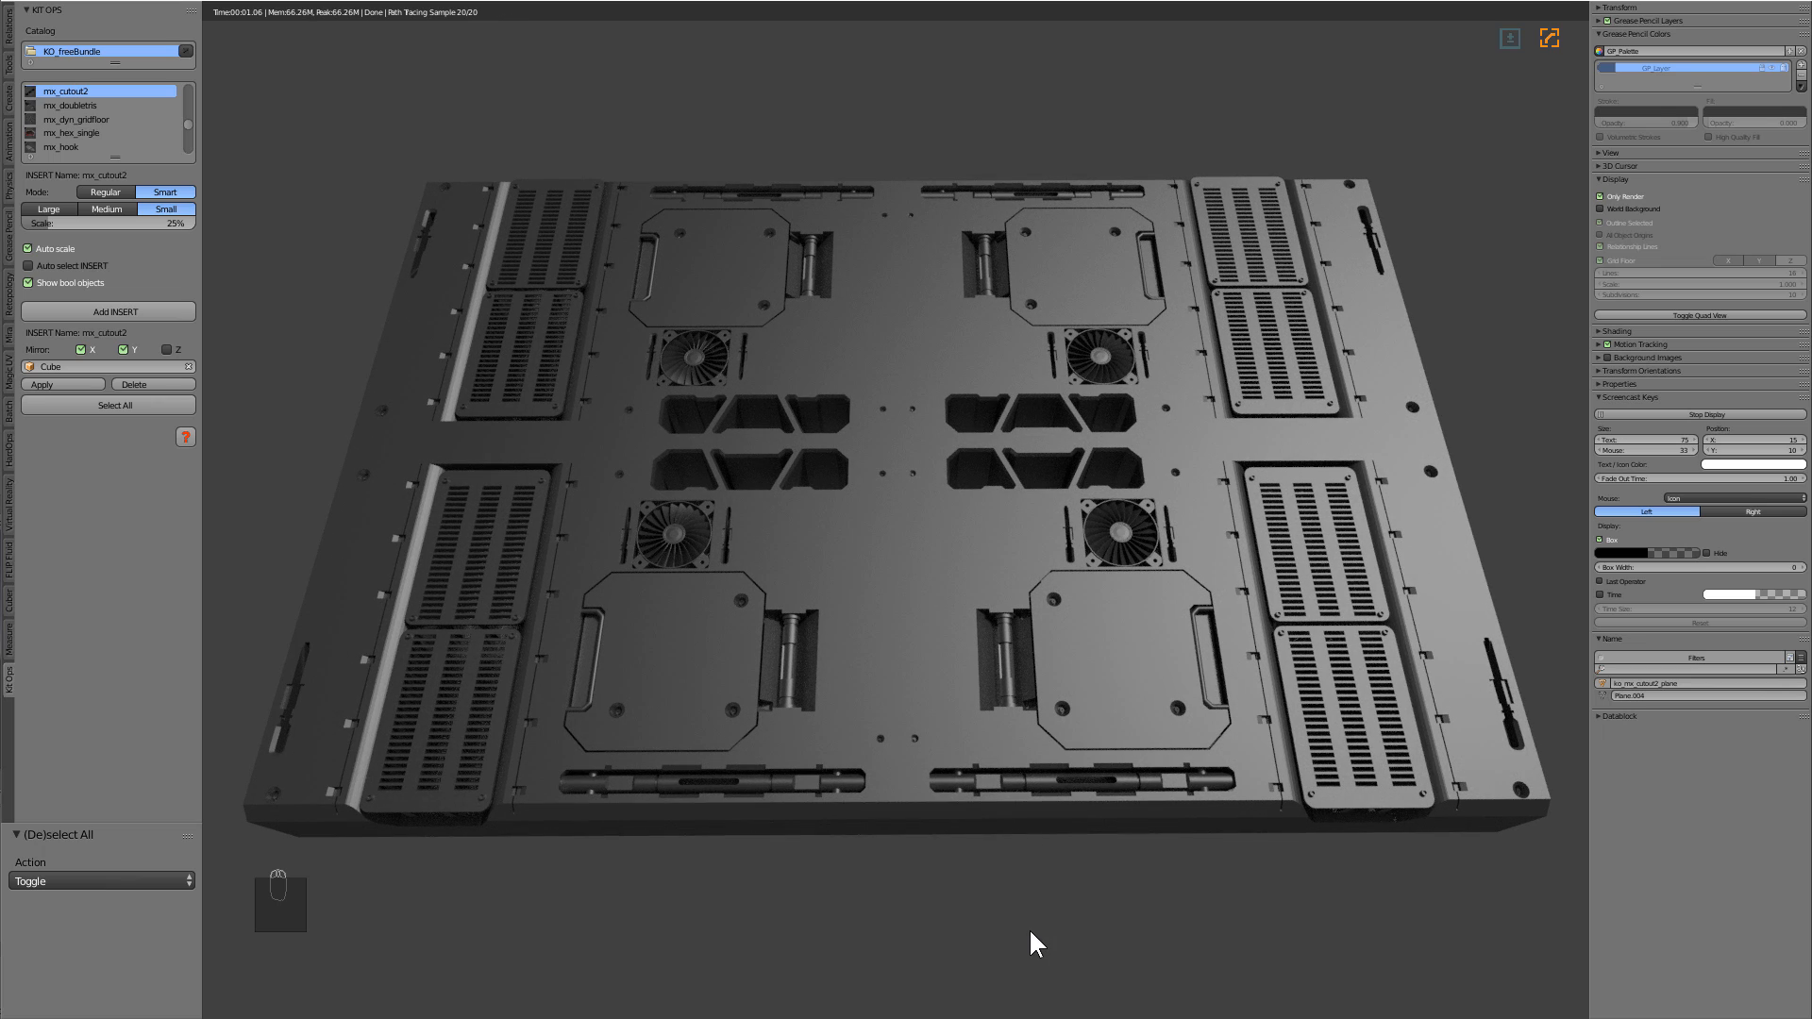
pyautogui.press('q')
pyautogui.moveTo(1029, 931)
pyautogui.moveTo(1151, 866)
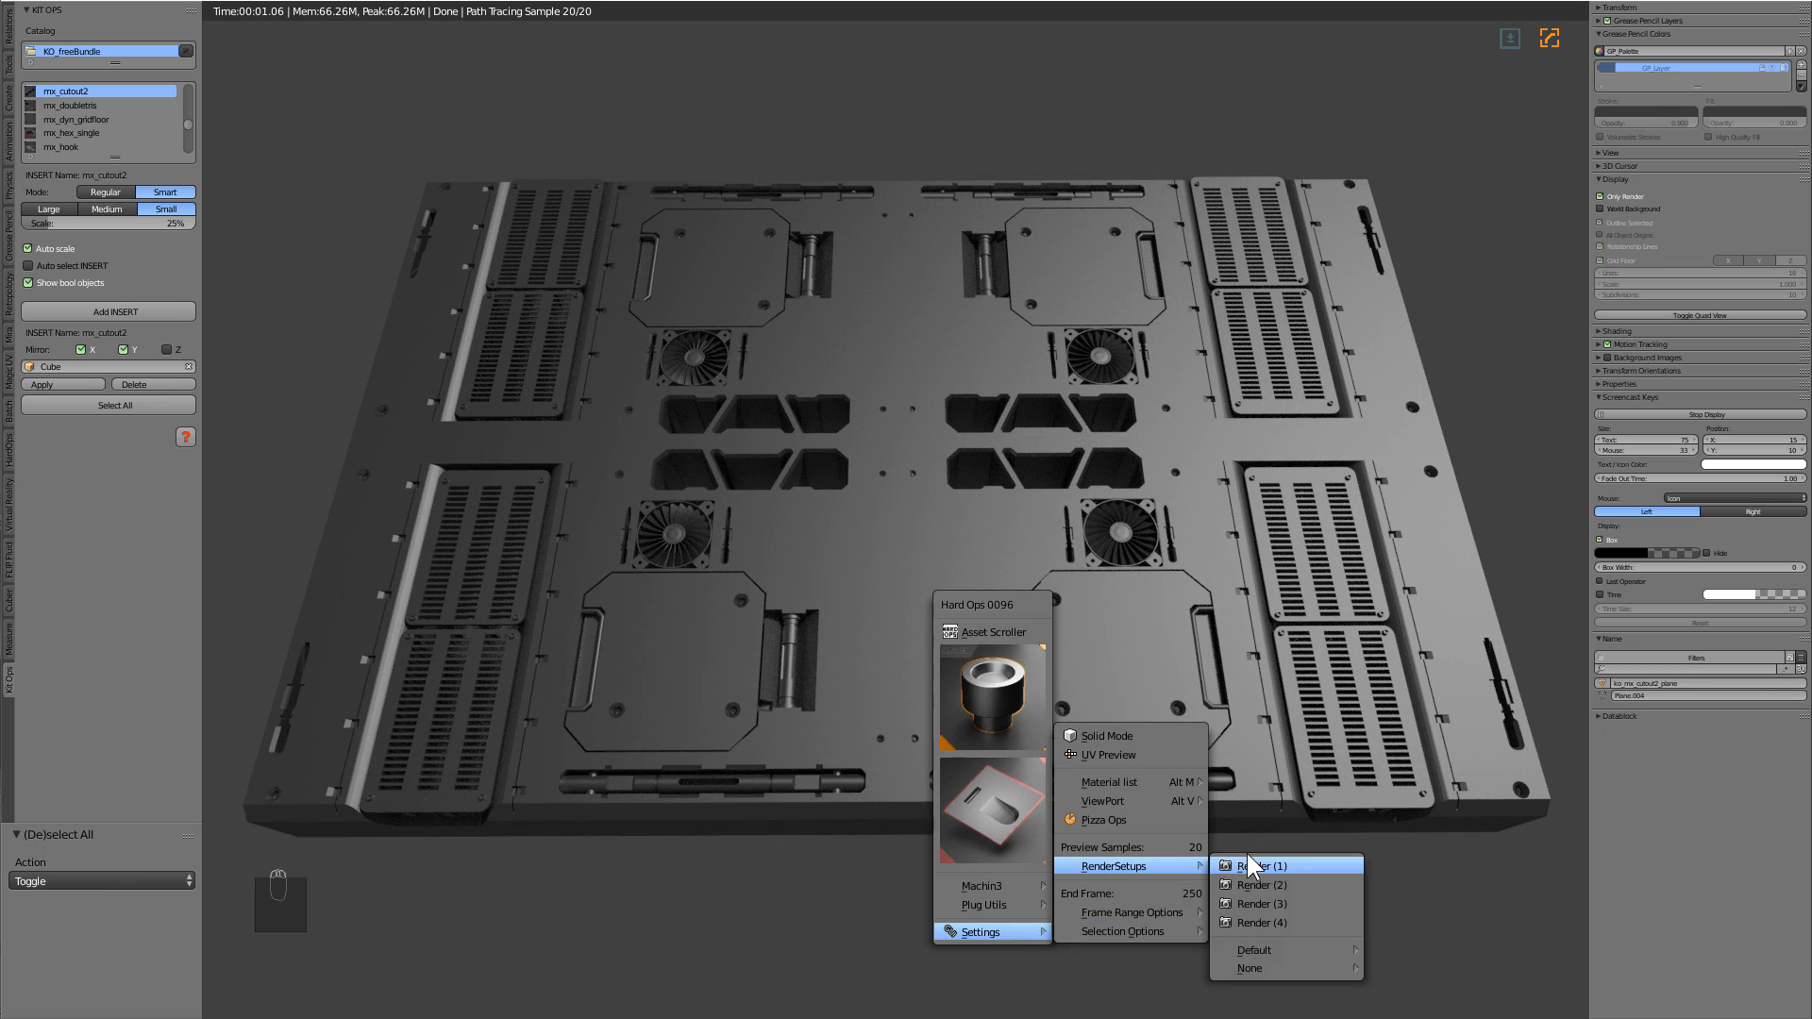
pyautogui.click(1251, 865)
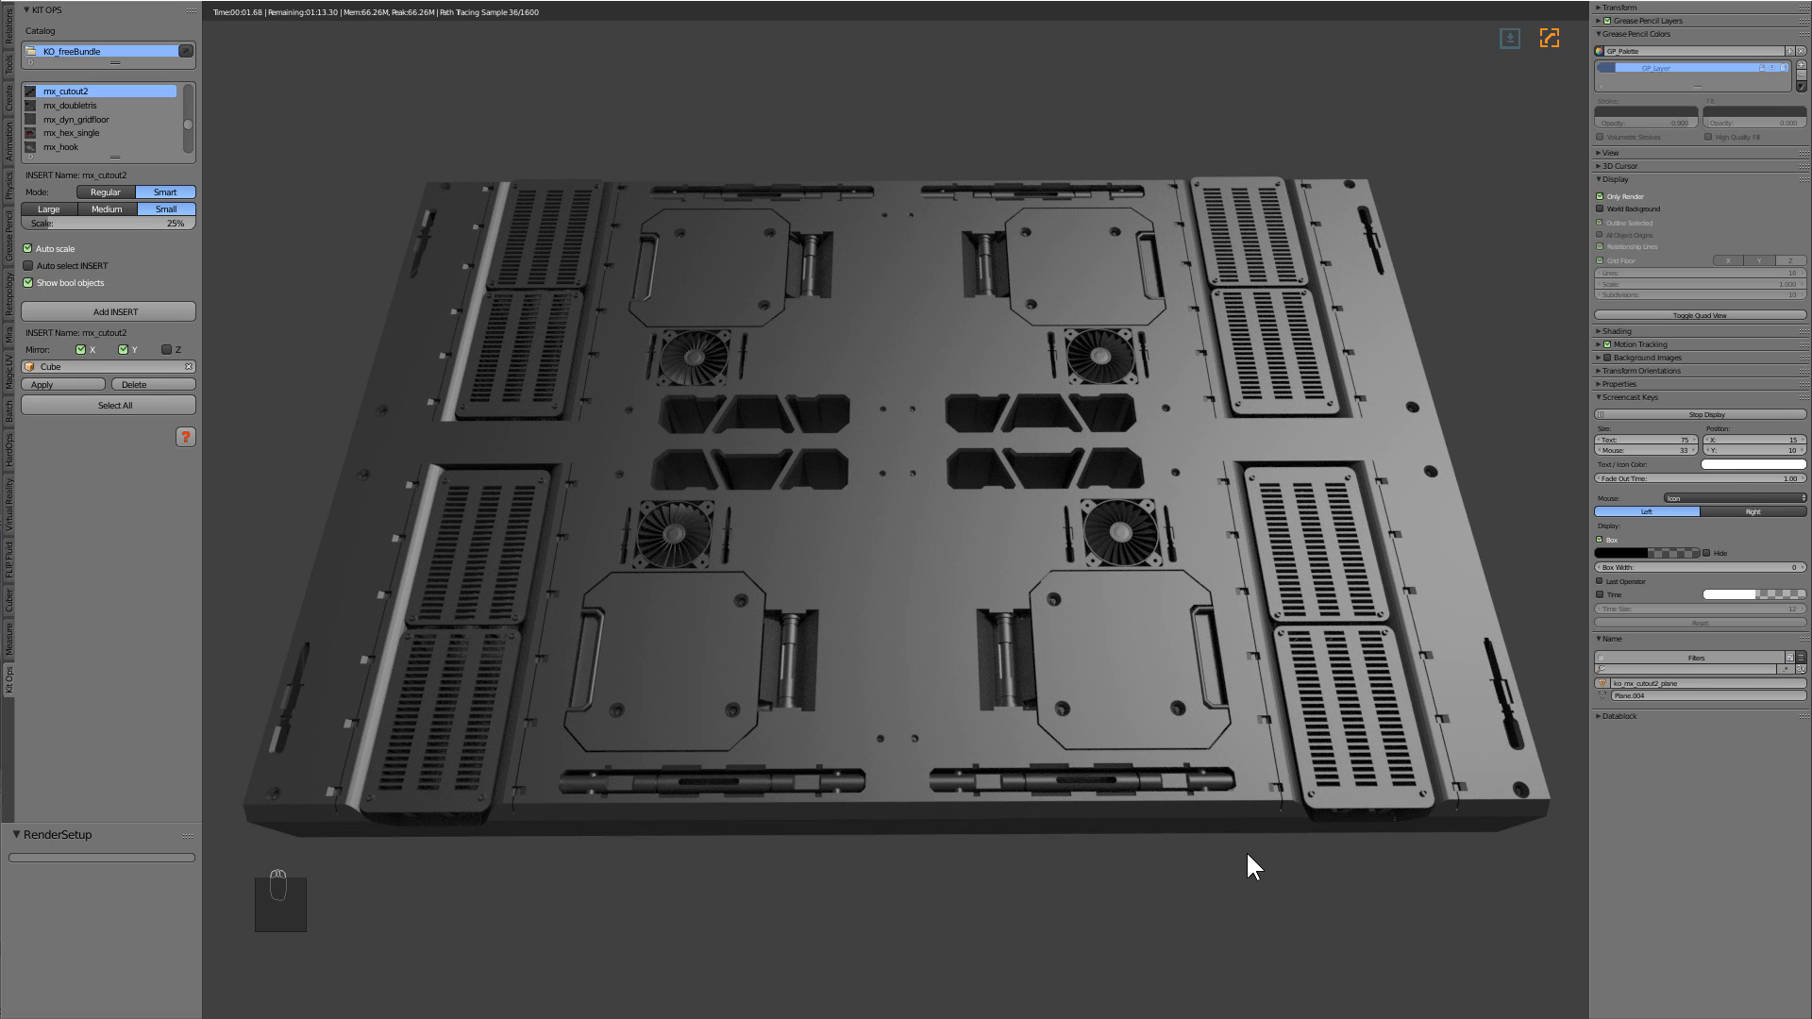